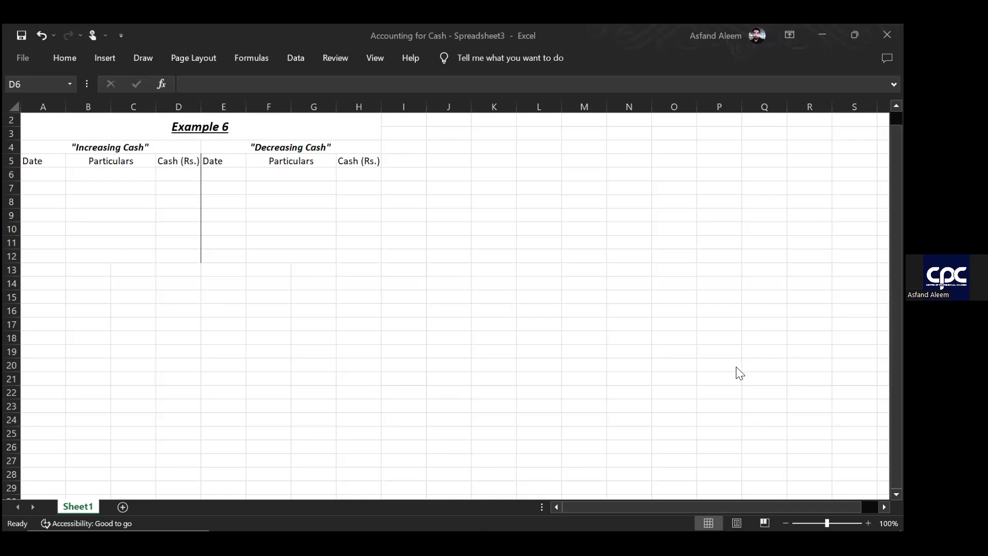
- Enter the date June 1st in the first row of the Increasing Cash side, cell A6
click(46, 175)
text(June 1st)
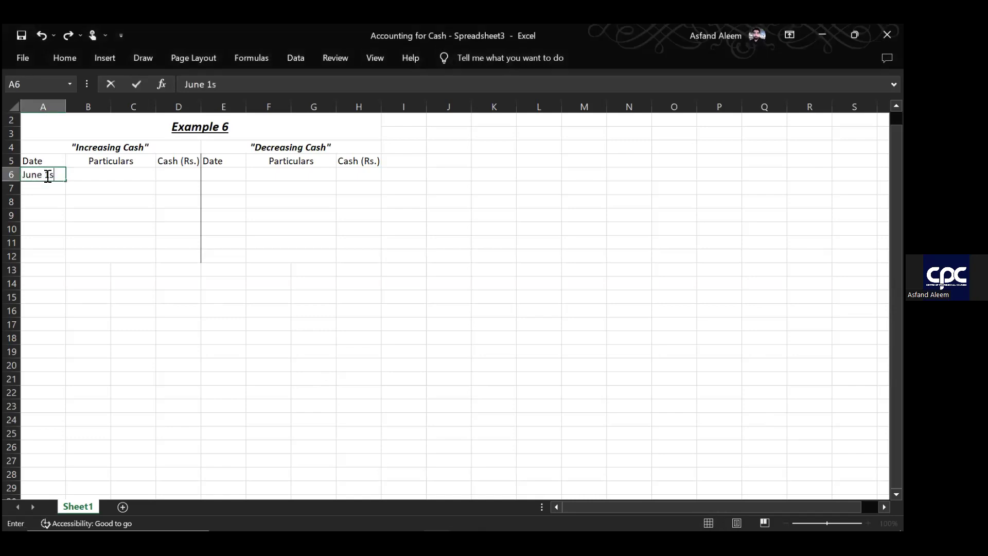
click(46, 176)
key(Tab)
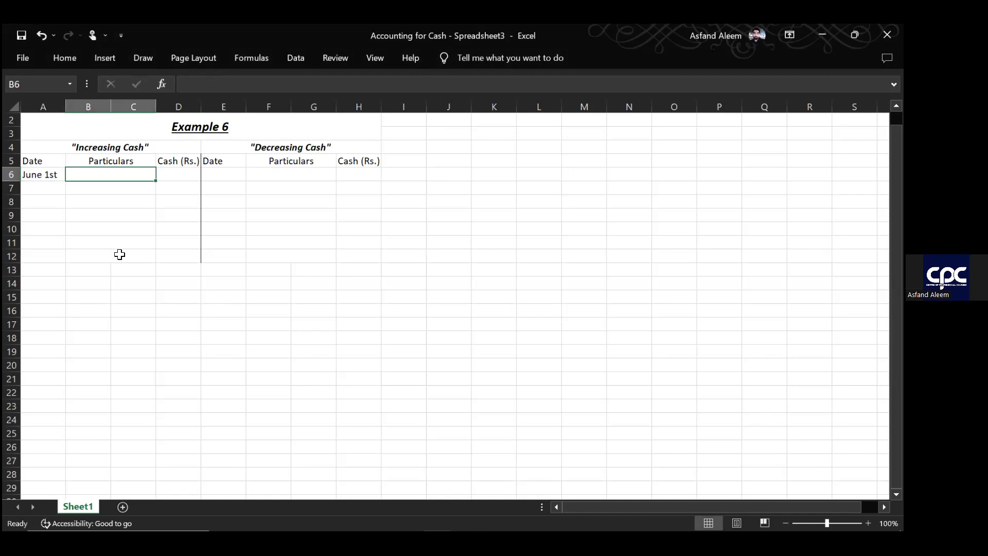
text(O)
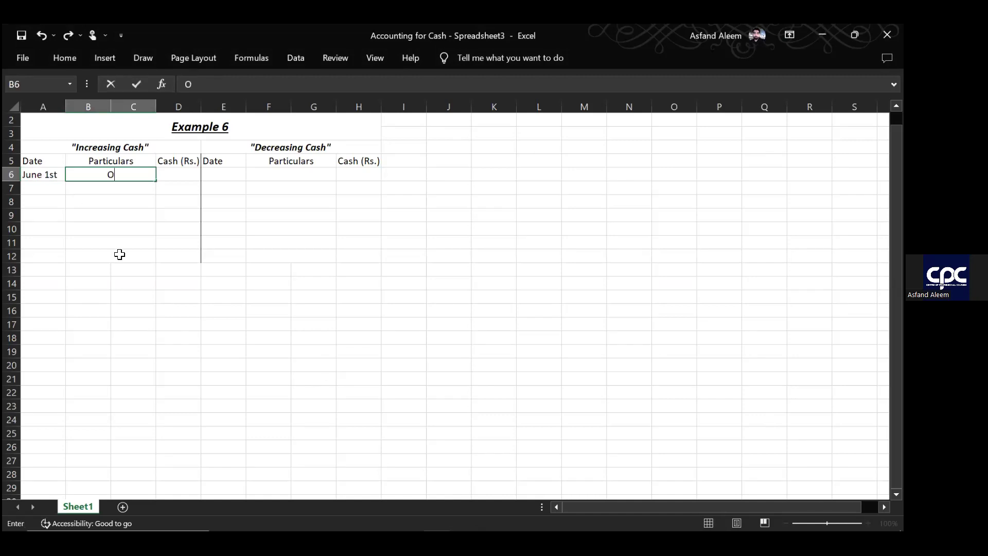
text(pening )
text(b)
key(BackSpace)
key(BackSpace)
key(BackSpace)
key(BackSpace)
key(BackSpace)
key(BackSpace)
key(BackSpace)
key(BackSpace)
key(BackSpace)
- Fill in the June 1st row with the particulars Balance b/d and a cash amount of 12,000
text(Balance b/d)
key(Tab)
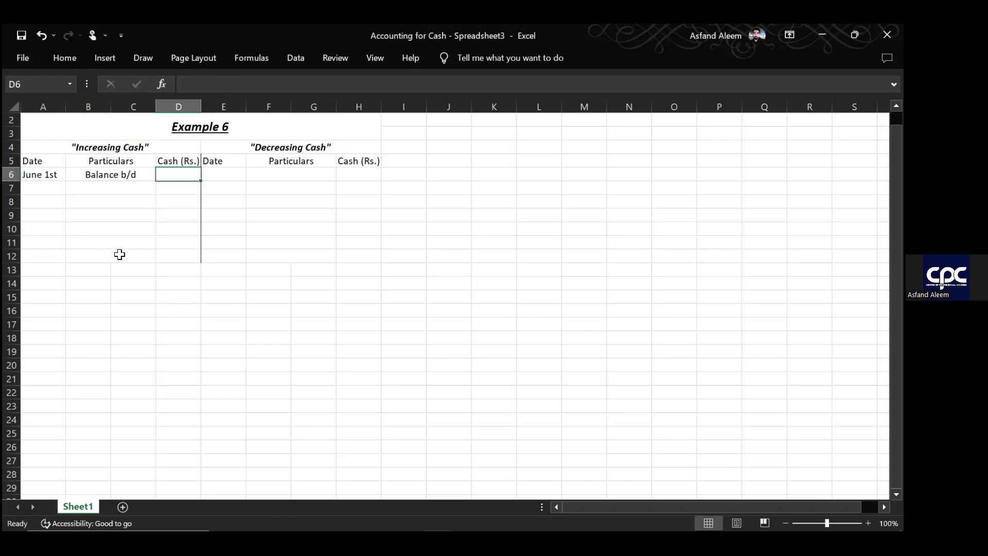
text(12,000)
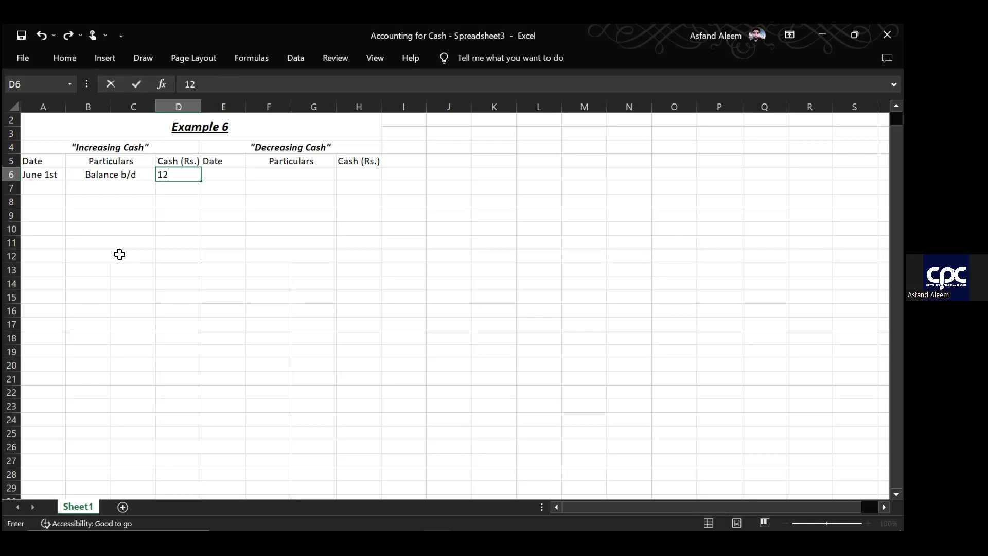
key(Tab)
key(Tab)
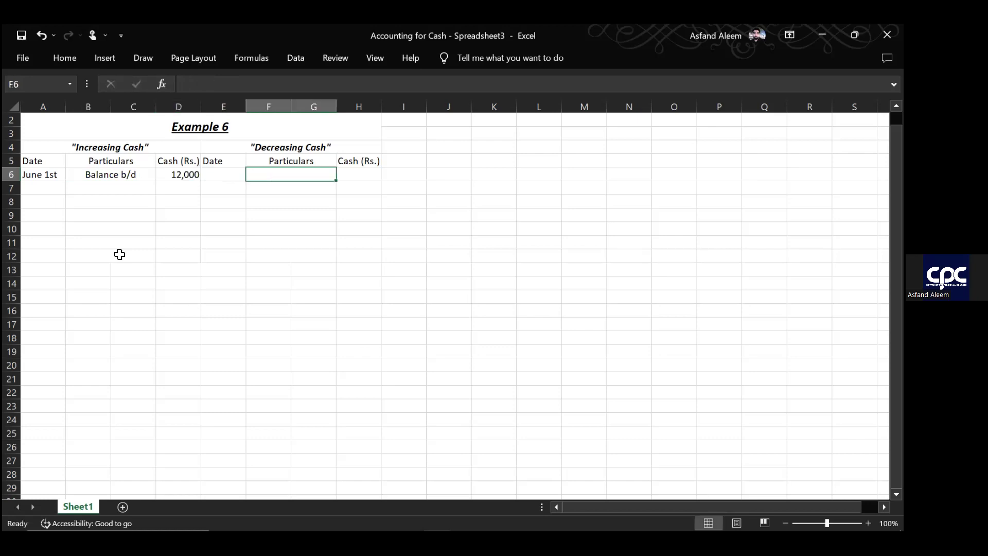
- Record a June 2nd entry in row 7 of the Increasing Cash side with the person's account name plus a/c and 3,800
key(Left)
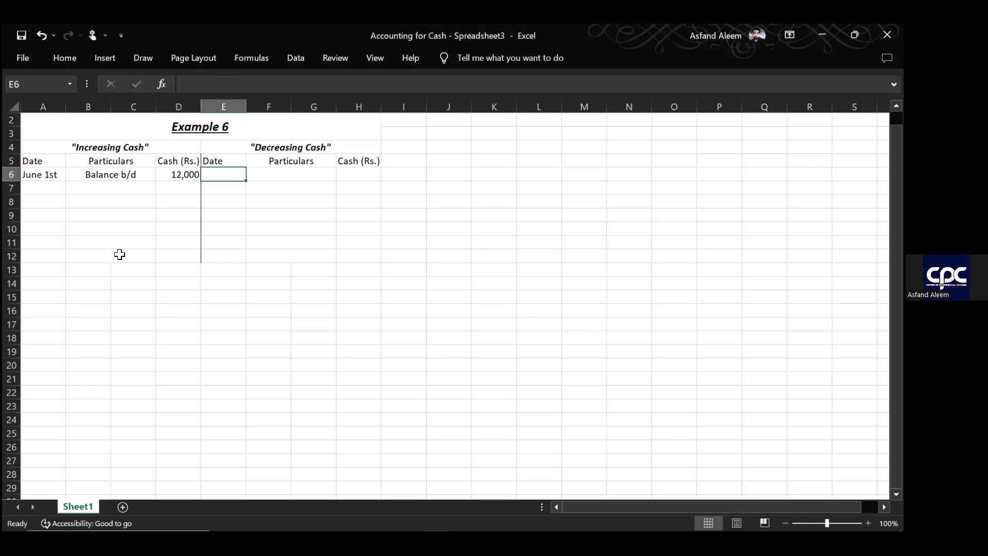
key(Left)
key(Left)
key(Left)
key(Down)
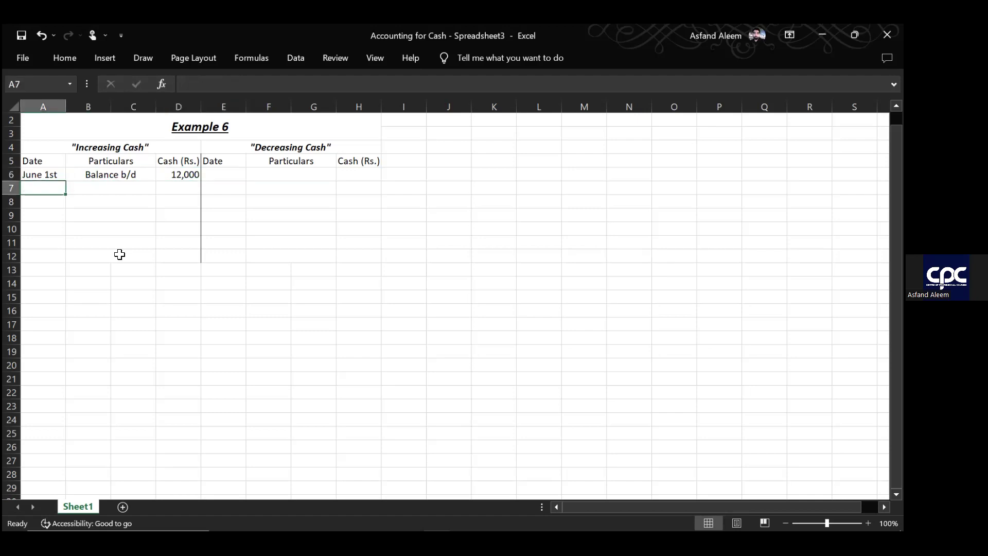
text(June 2nd)
key(Tab)
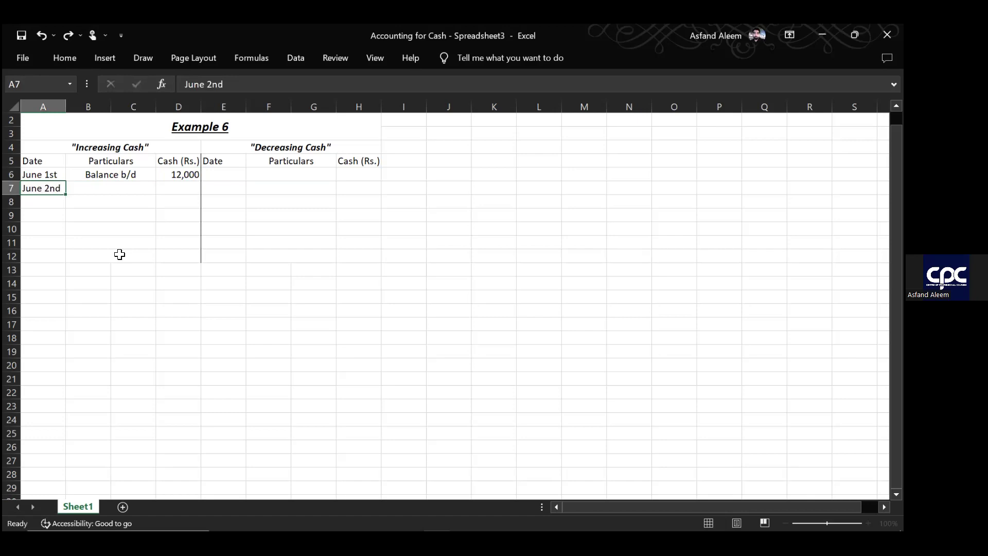
text(Ak)
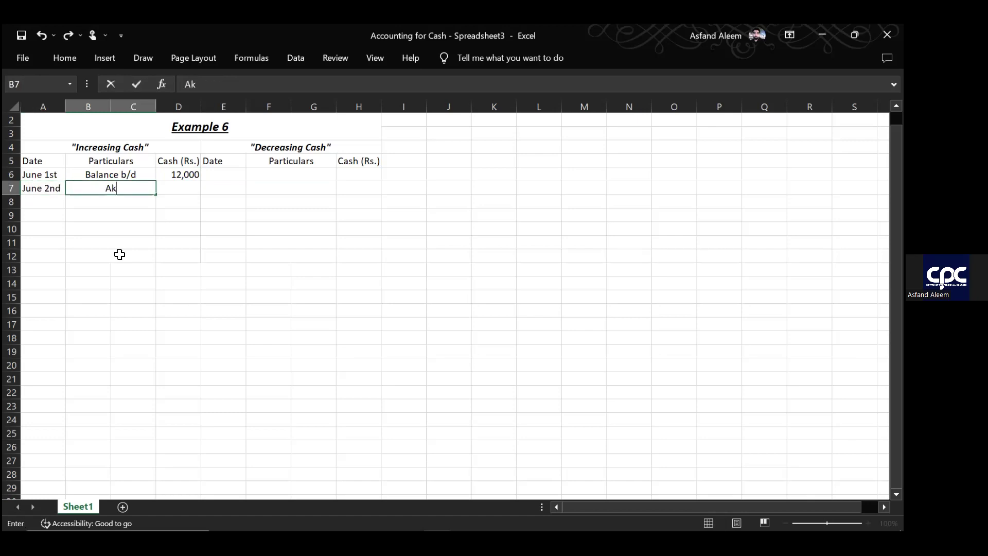
text(htar a/c)
key(Tab)
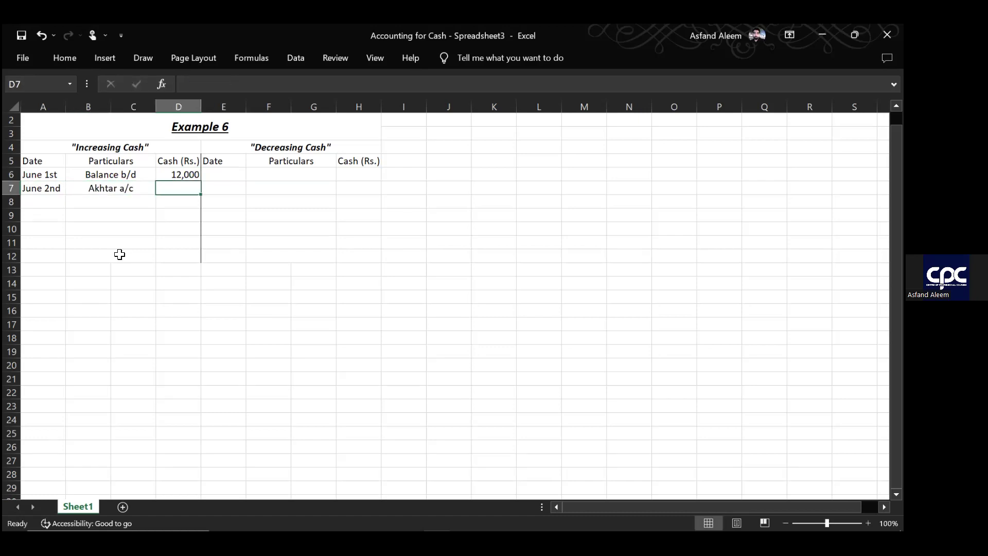
text(3,800)
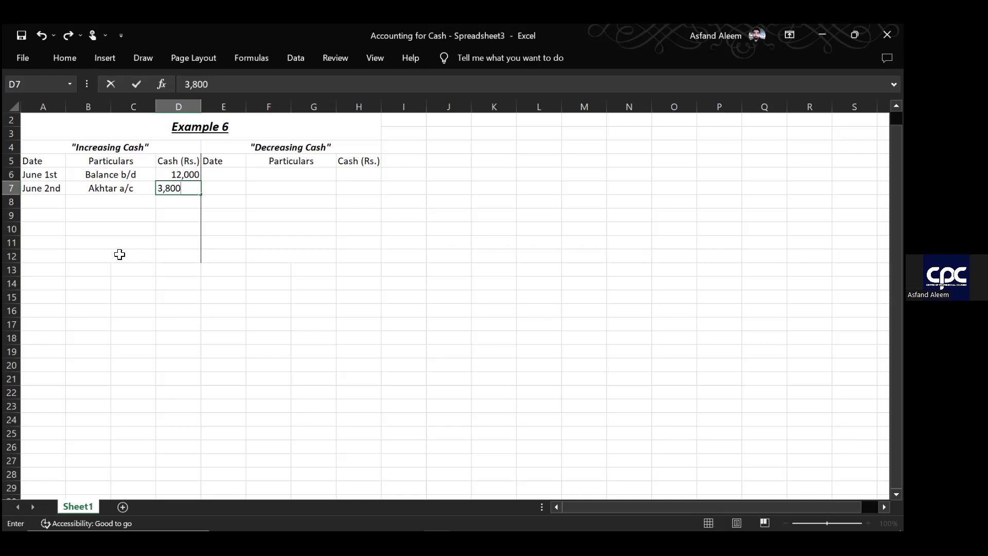
key(Tab)
- Record a June 5th entry in row 6 of the Decreasing Cash side with particulars Rent a/c and cash 4,000
key(Tab)
key(shift+Tab)
key(shift+Tab)
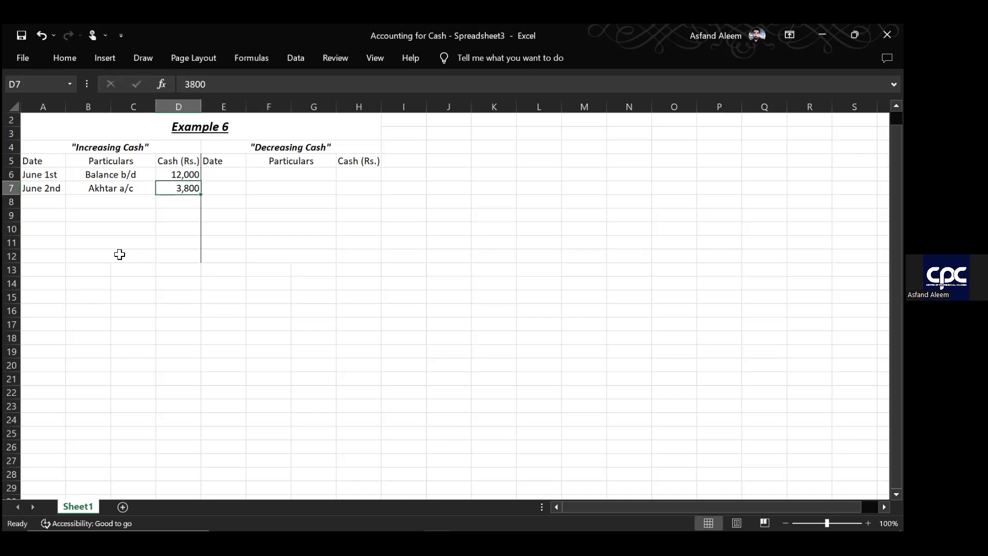
key(Up)
key(Right)
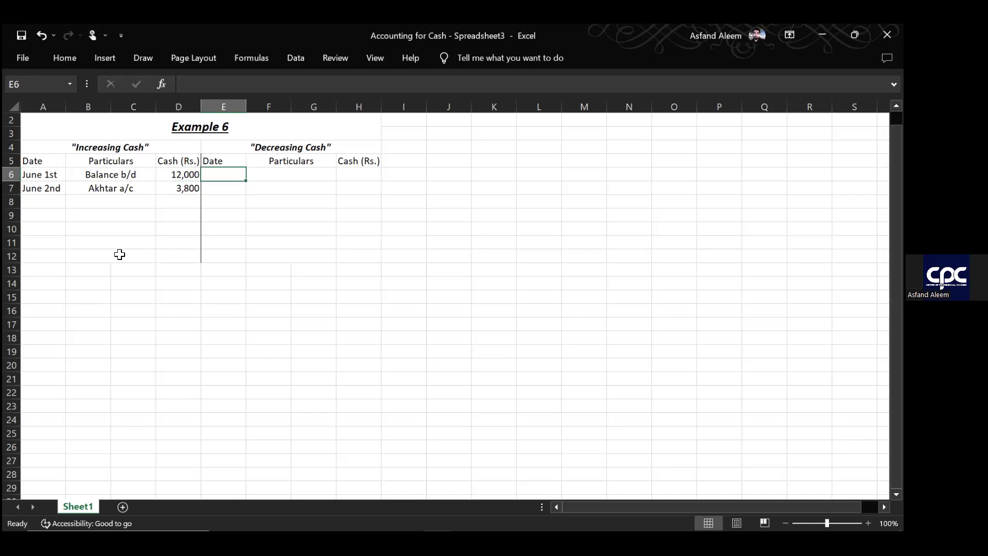
text(June 5th)
key(Right)
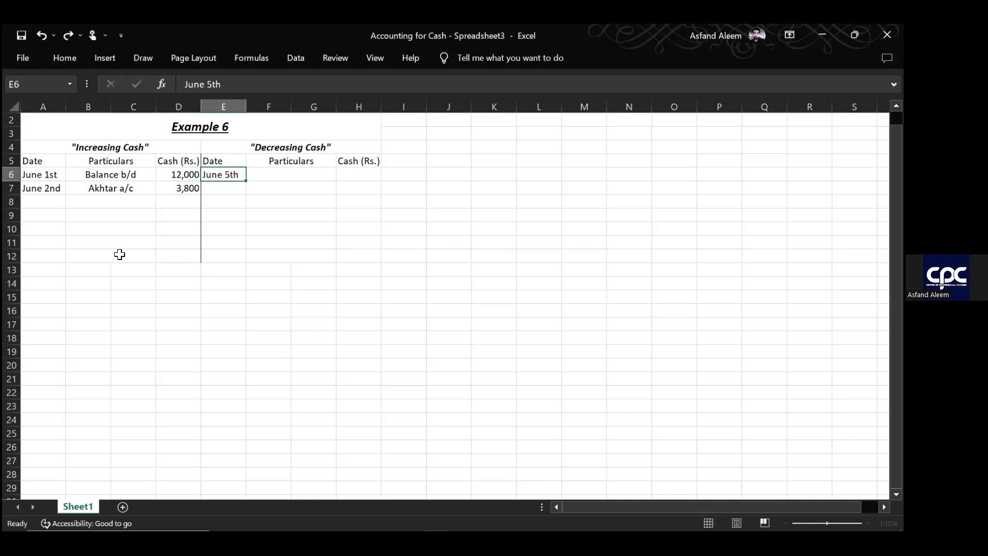
text(Rent)
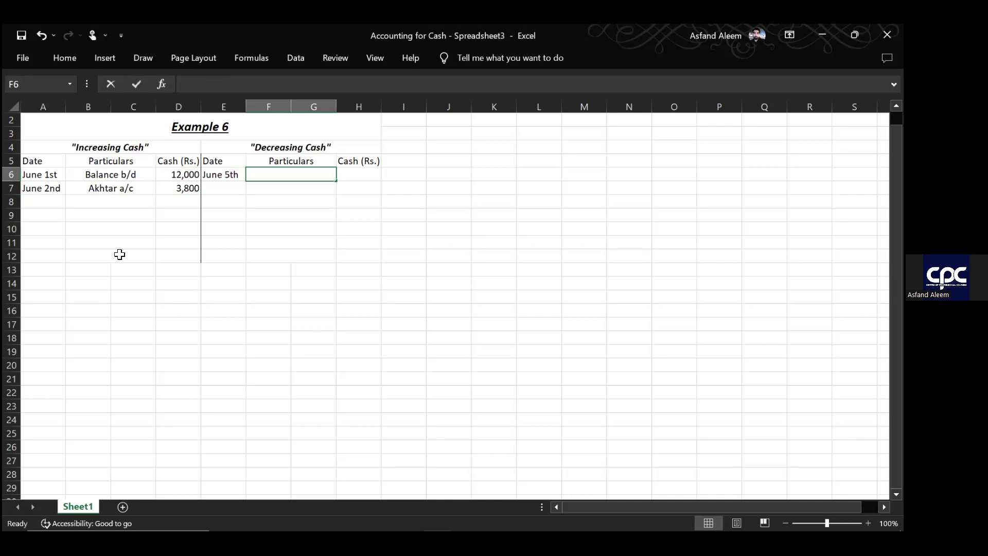
text( a/c)
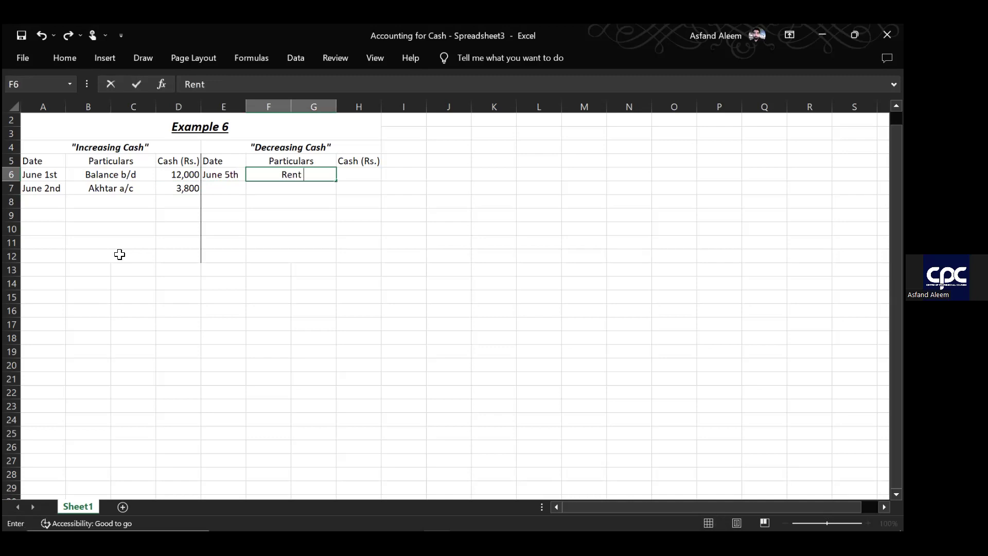
key(Right)
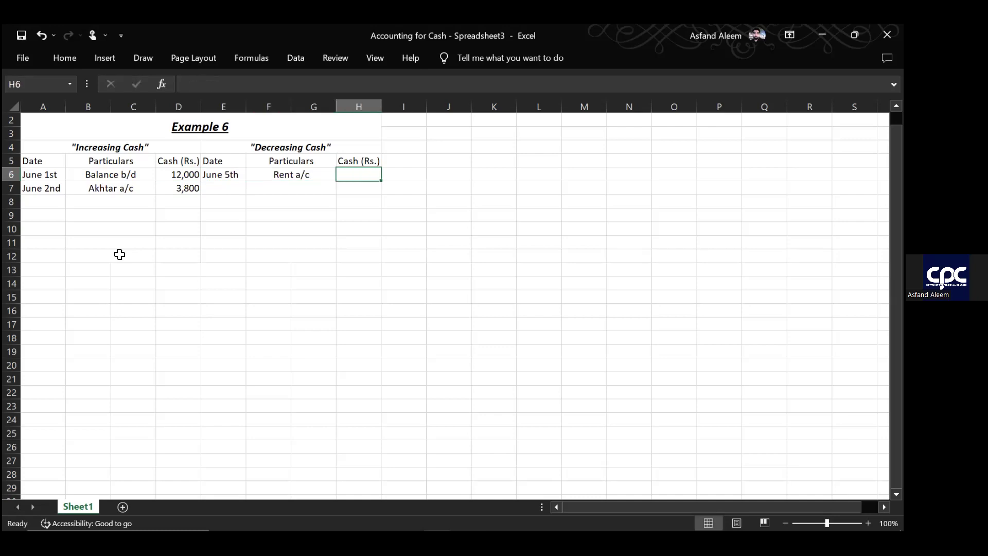
text(4,000)
key(Return)
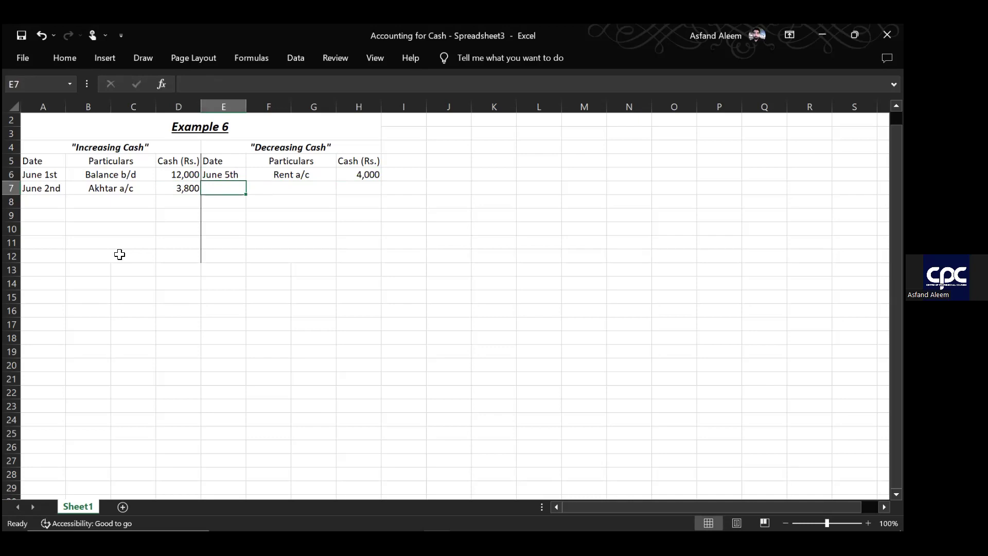
- Record a June 9th entry in row 8 of the Increasing Cash side with particulars Sales a/c and cash 3,000
key(Down)
key(Down)
key(Left)
key(Up)
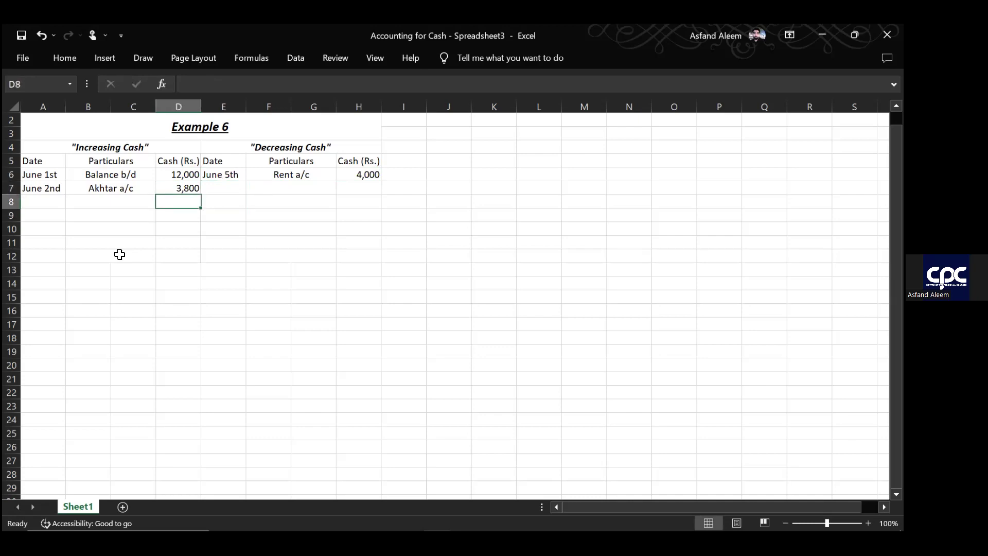
key(Left)
key(Left)
key(Left)
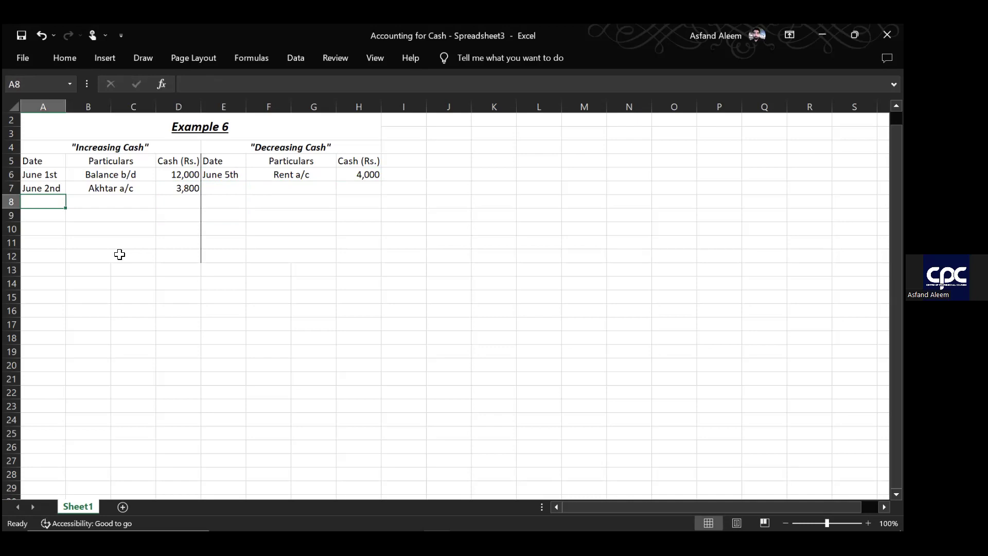
text(June )
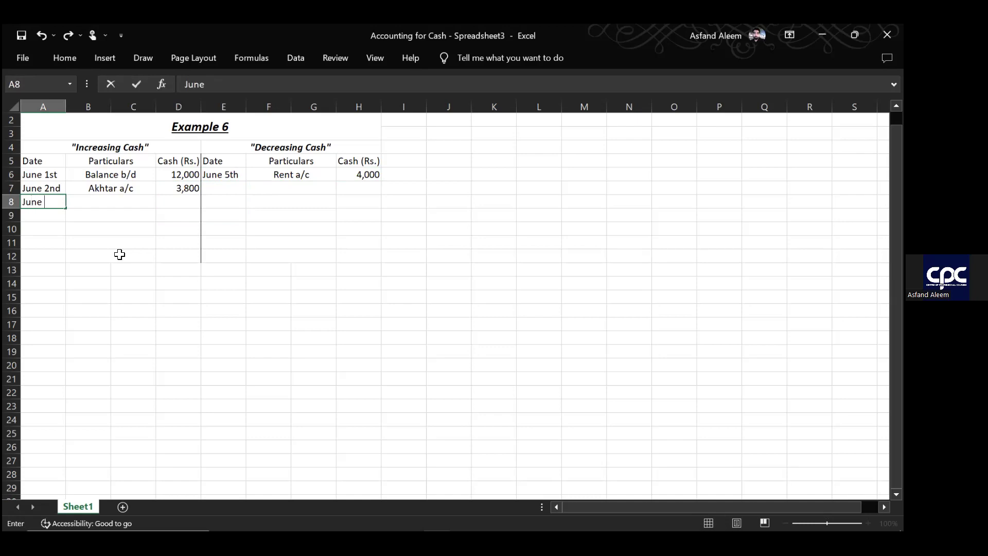
text(9th)
key(Tab)
text(Sa)
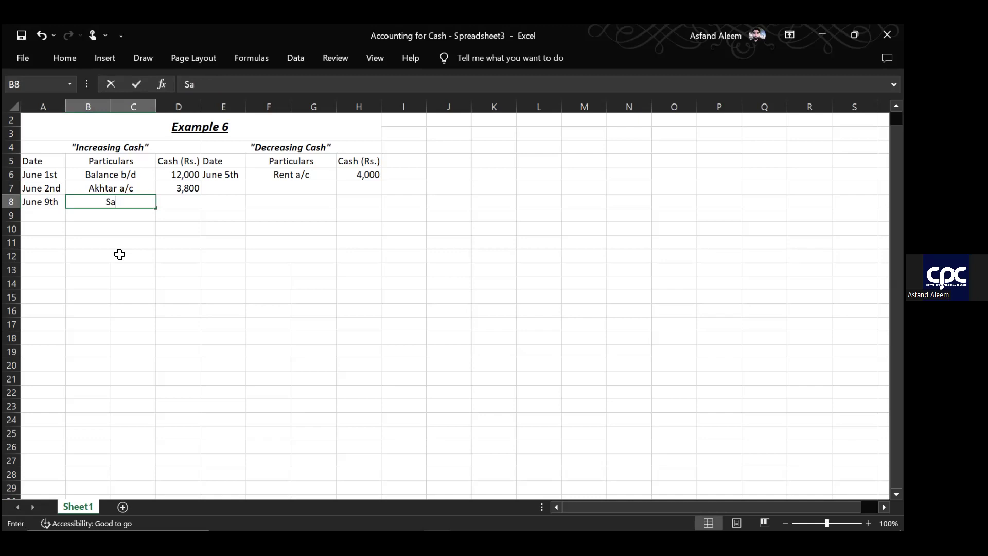
text(les a/c)
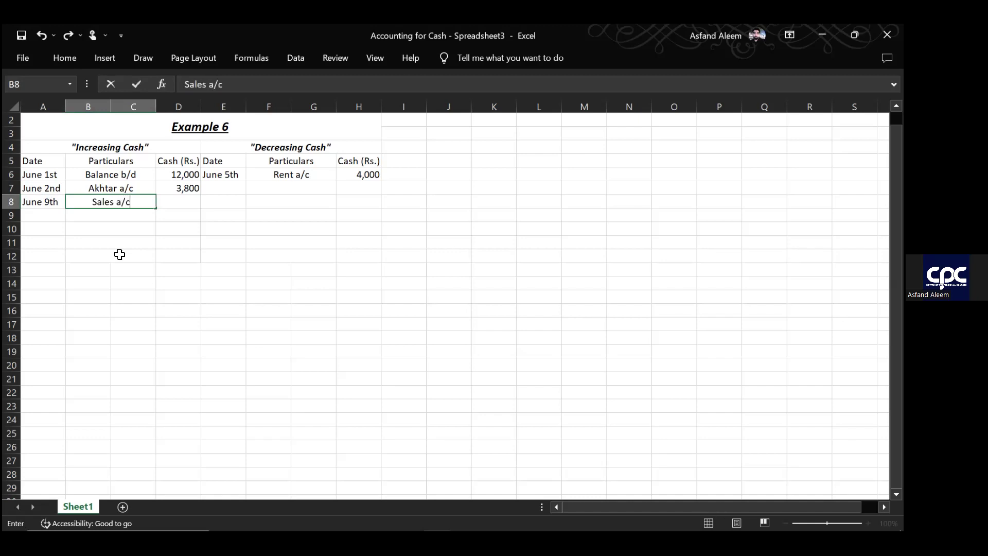
key(Tab)
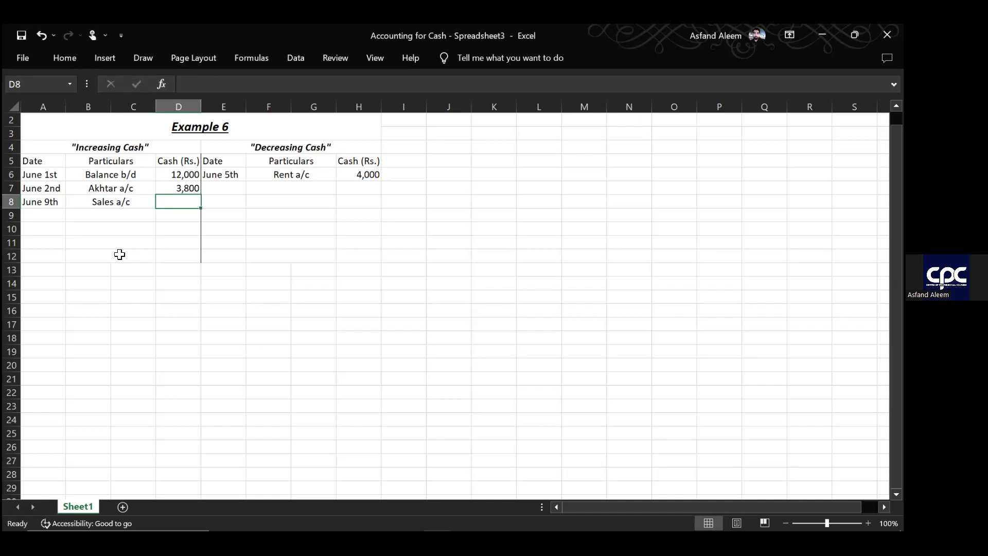
text(3,000)
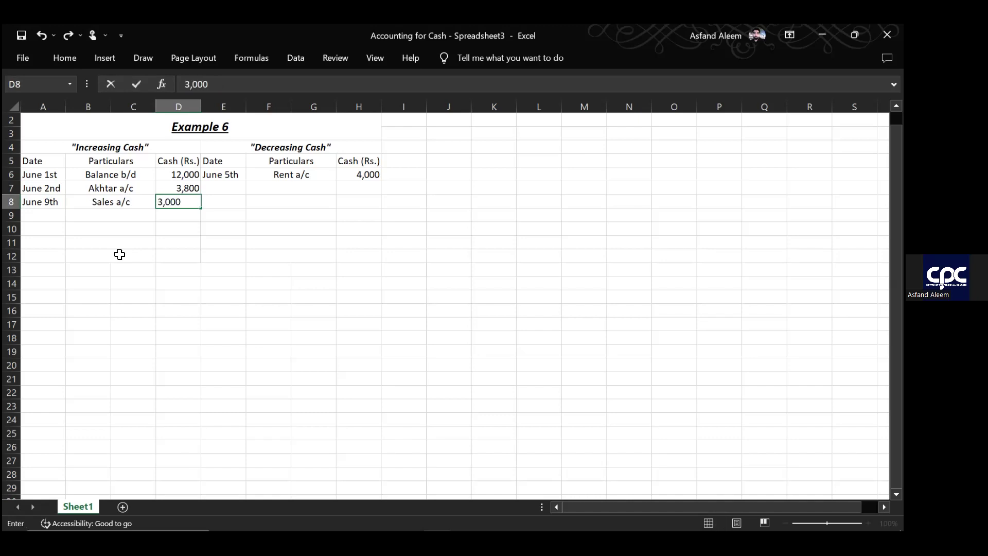
key(Tab)
- Record a June 14th entry in row 7 of the Decreasing Cash side with the person's account name plus a/c and 1,760
key(Up)
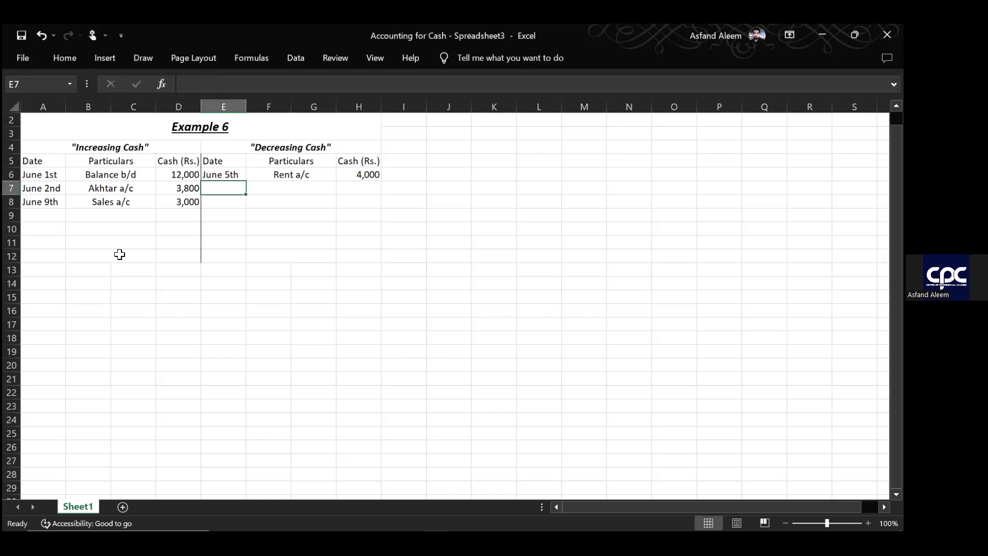
text(j)
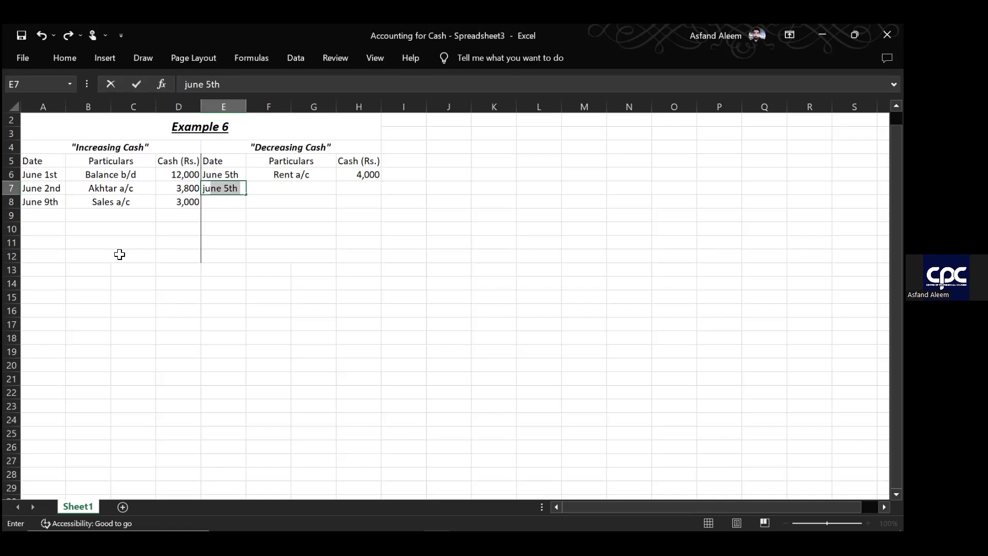
key(BackSpace)
key(BackSpace)
text(June 14th)
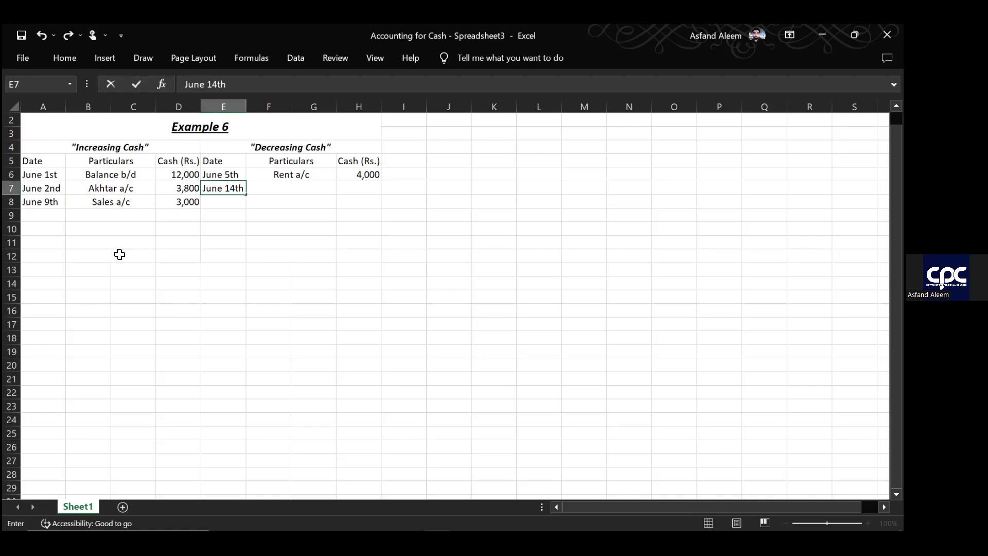
key(Tab)
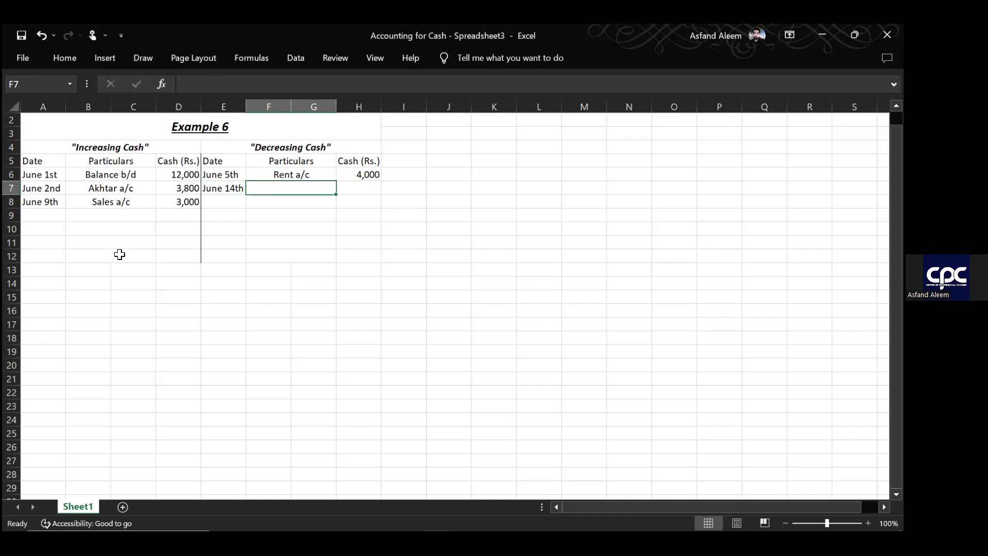
text(Bilal)
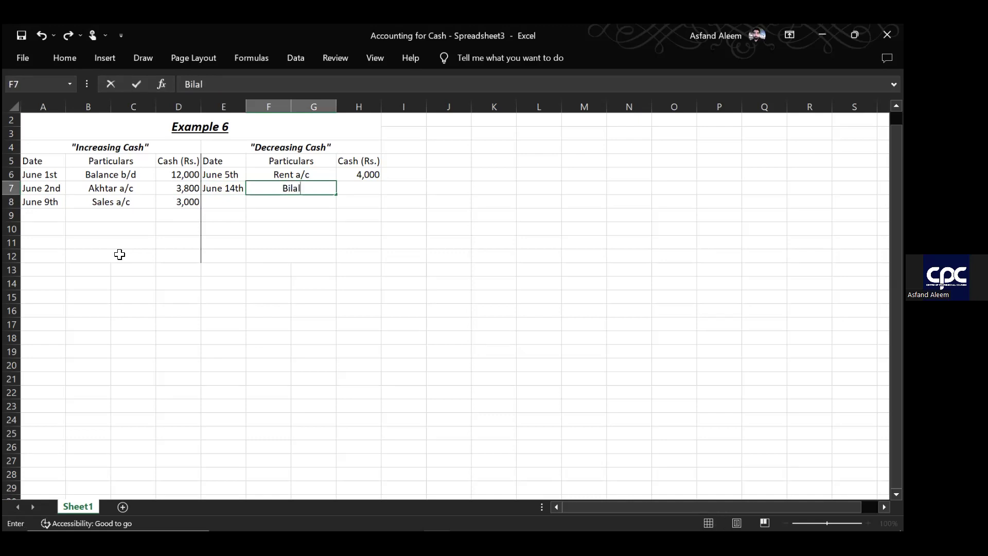
text( a/c)
key(Tab)
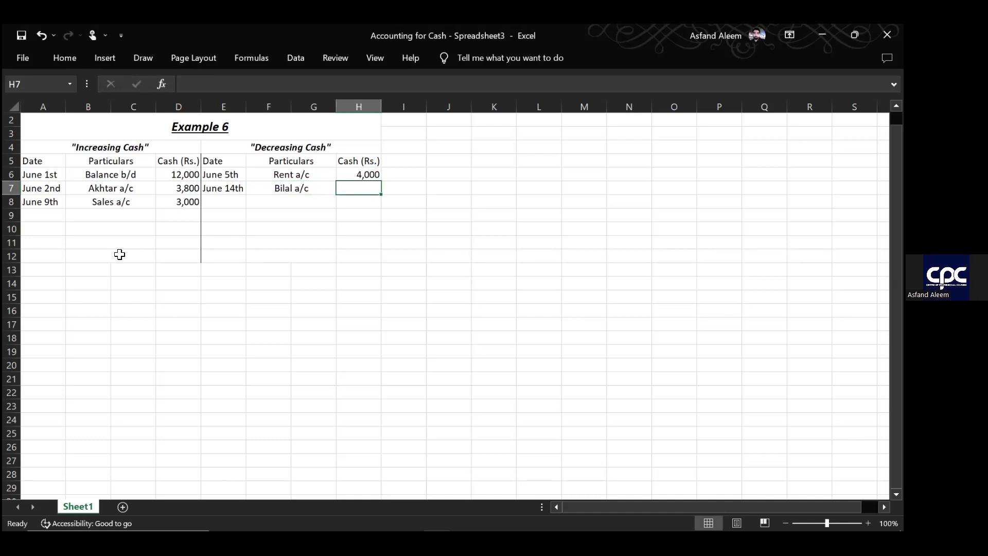
text(1,760)
key(Return)
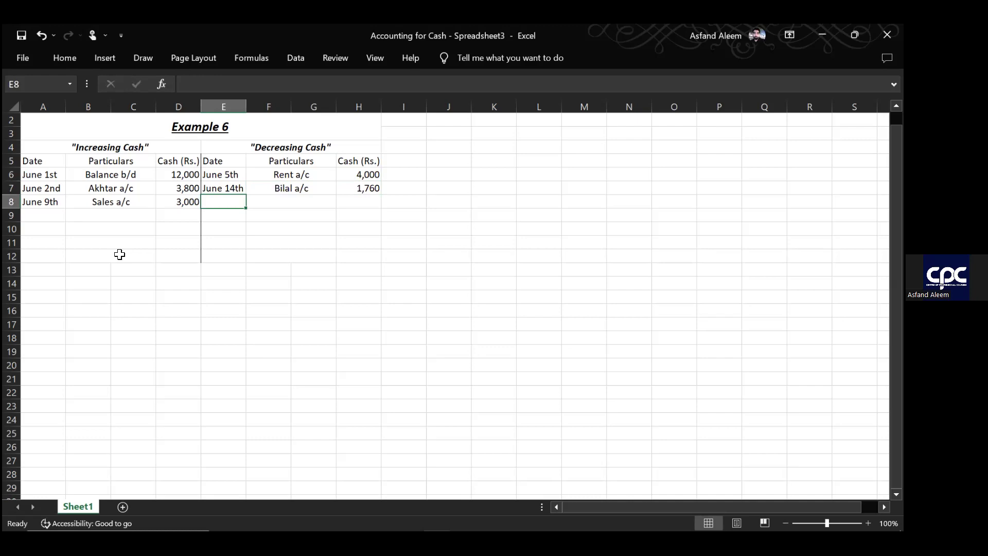
- Record a June 18th entry in row 8 of the Decreasing Cash side with particulars Furniture a/c and cash 3,000
text(June 18th)
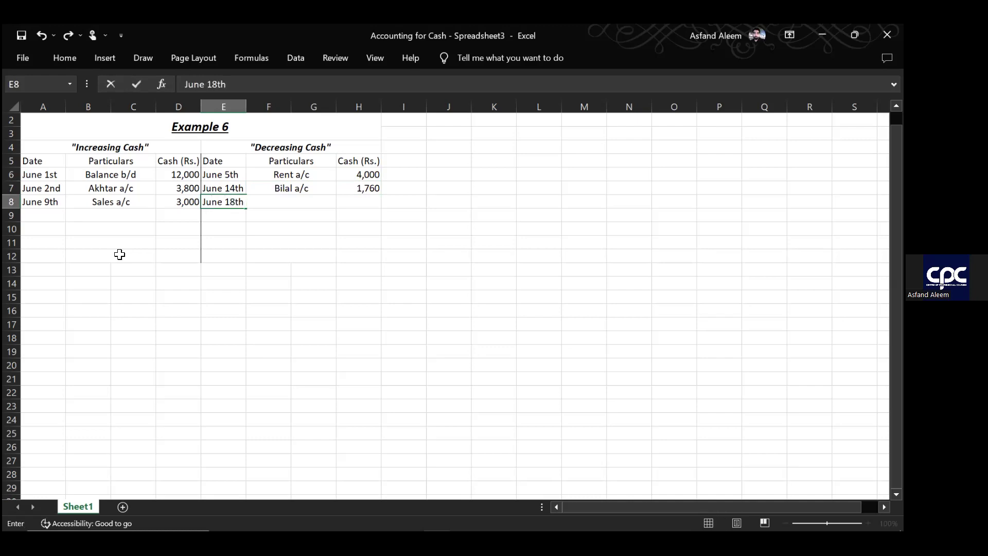
key(Tab)
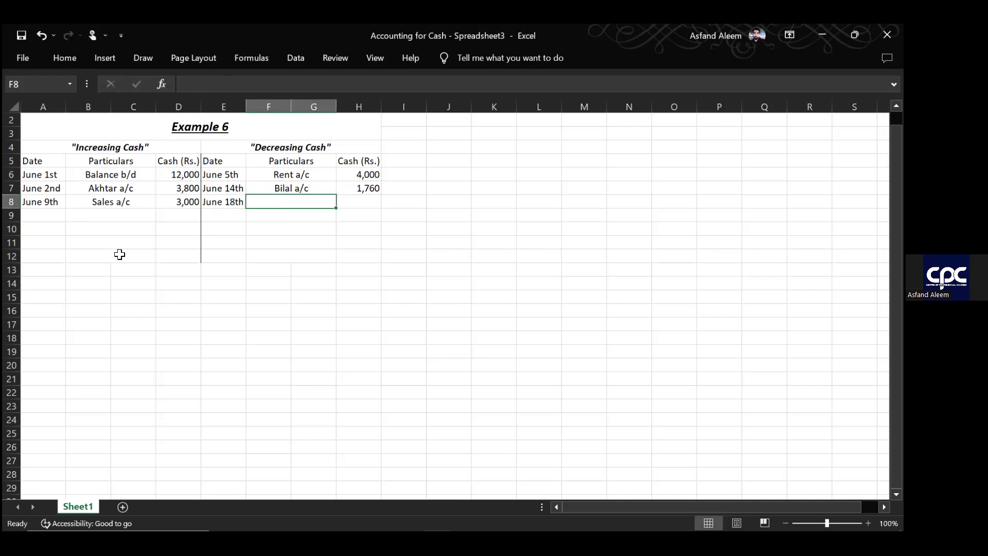
text(Furn)
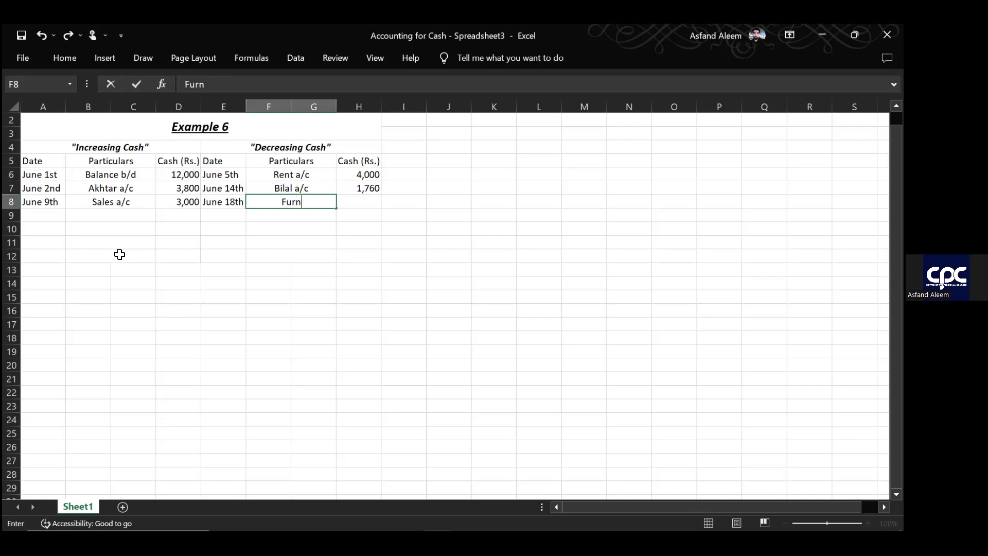
text(iture a/c)
key(Tab)
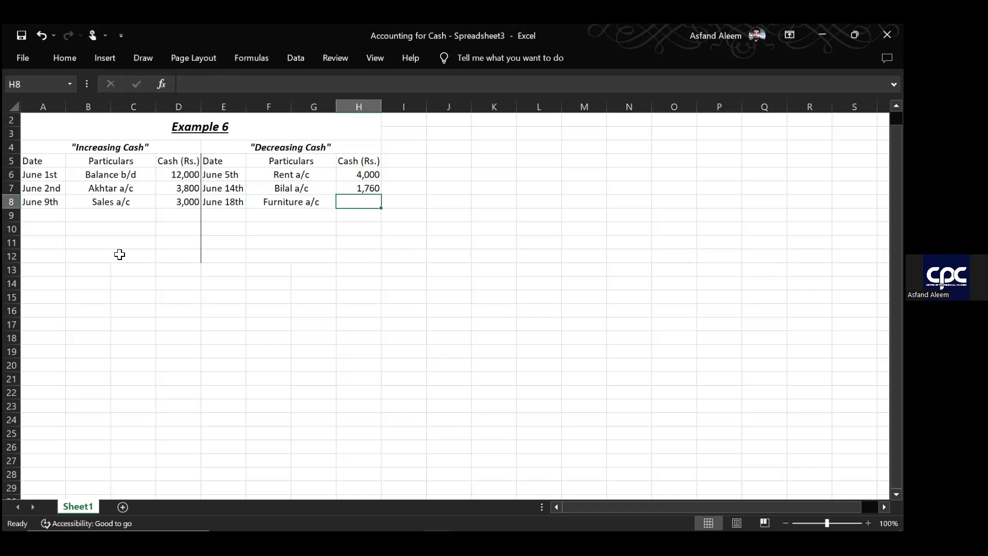
text(3)
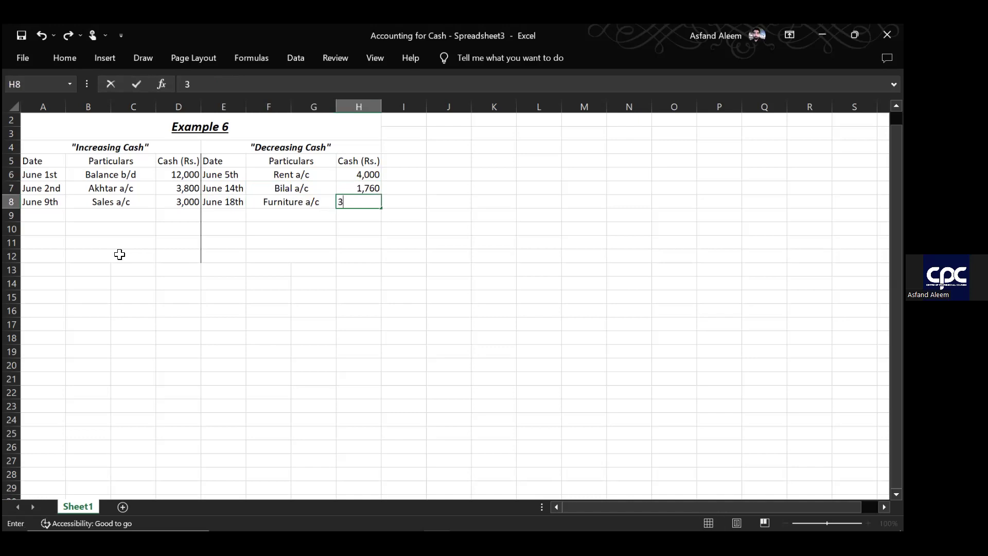
text(,000)
key(Return)
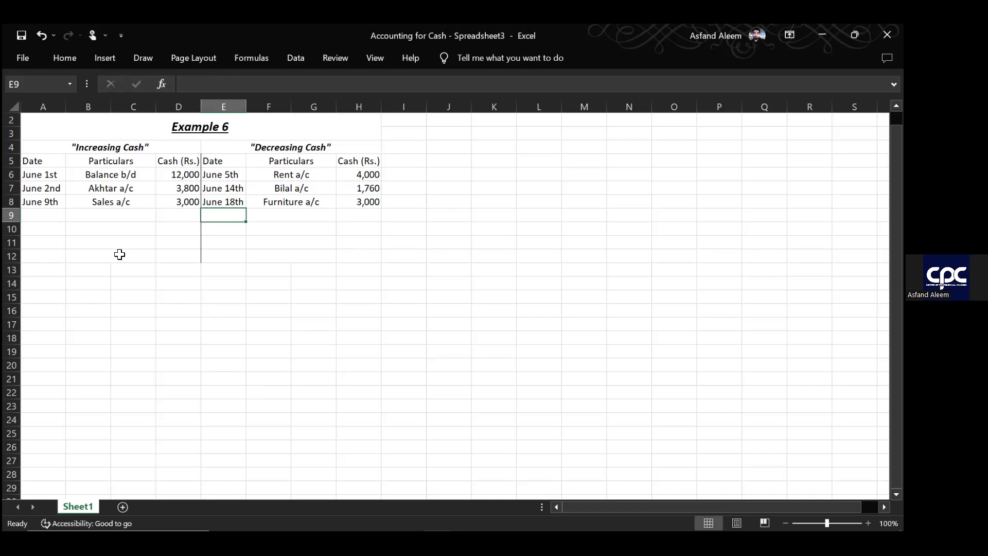
- Record a June 23rd entry in row 9 of the Decreasing Cash side with particulars Slaries a/c and cash 3,600
text(June 23rd)
key(ctrl+Return)
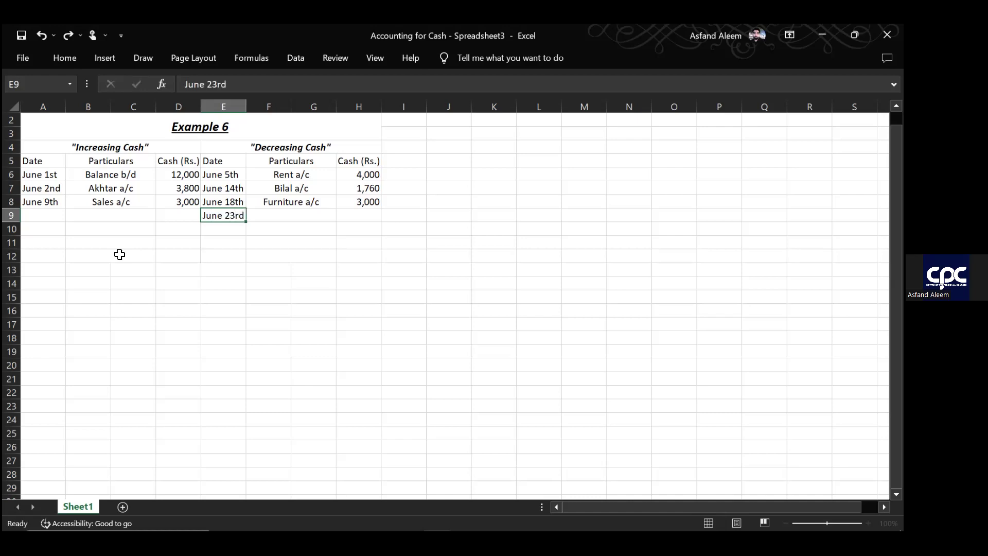
key(Tab)
text(S)
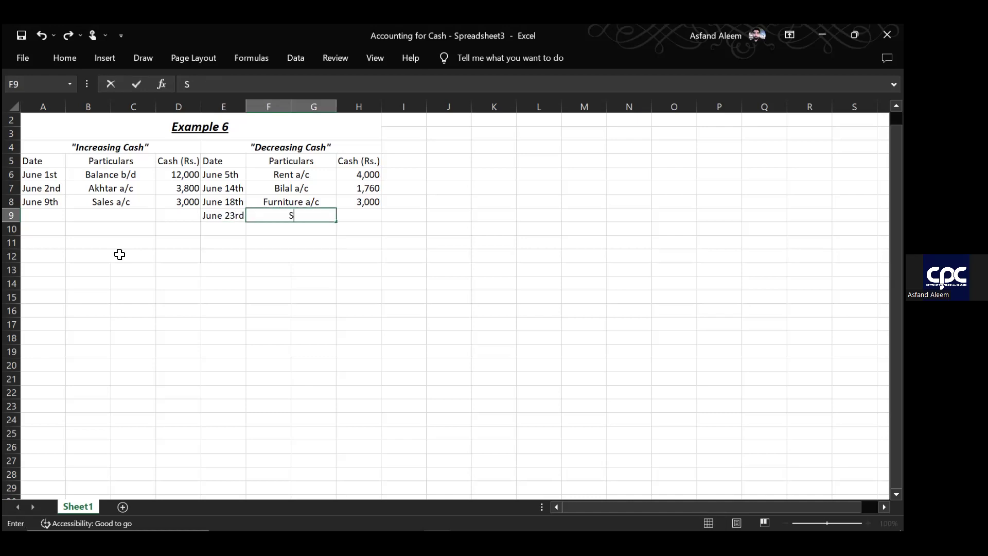
text(laries a/c)
key(ctrl+Return)
key(Tab)
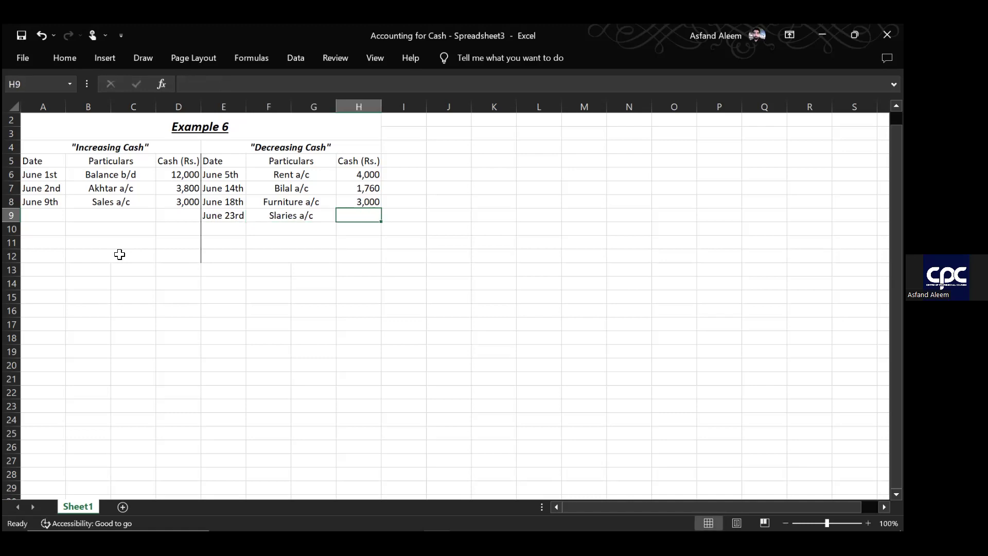
text(3,600)
key(Return)
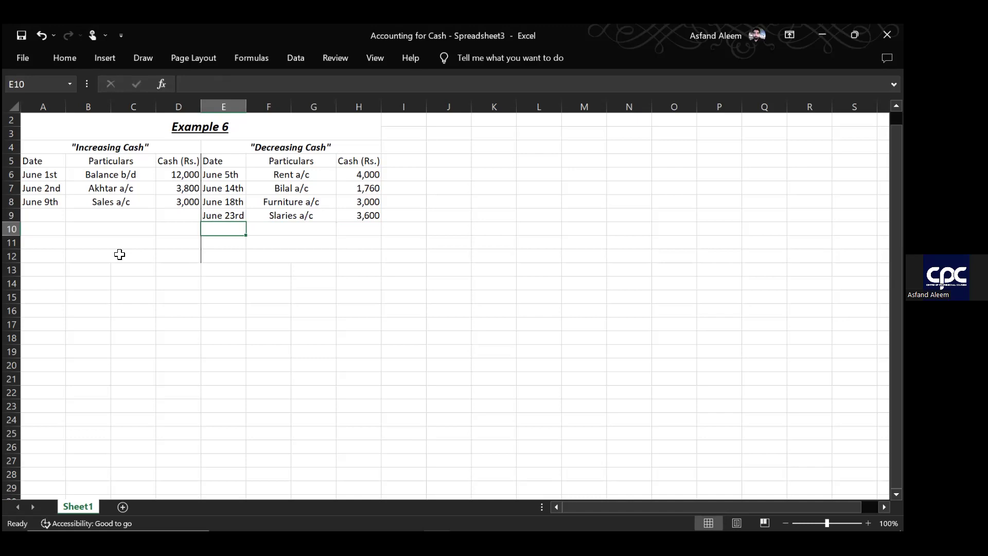
- Total the Increasing Cash amounts in D11 with a SUM of D6:D8
key(Left)
key(Left)
key(Right)
key(Up)
key(Up)
key(Up)
key(Up)
key(Down)
key(Down)
key(Down)
key(Down)
key(Down)
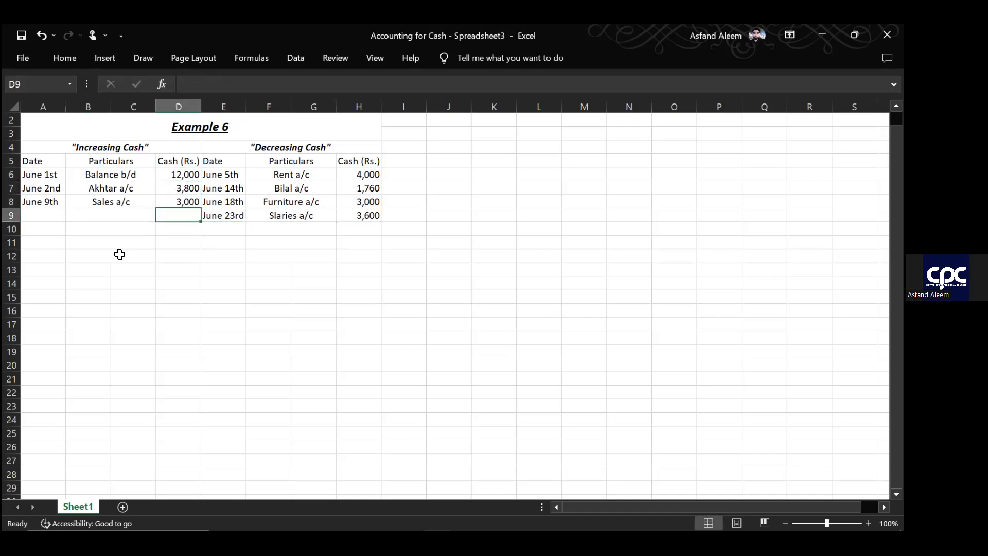
text(sum)
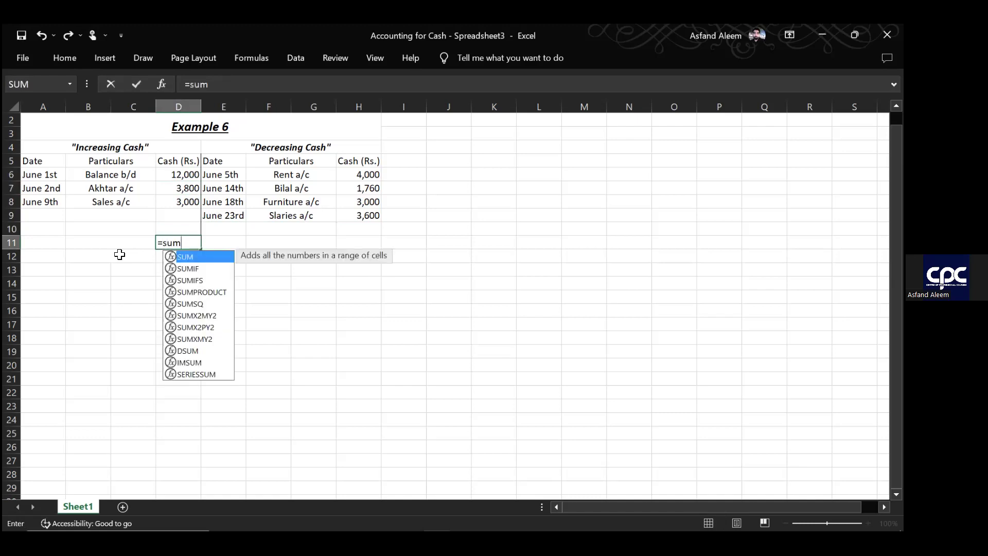
text(()
click(179, 174)
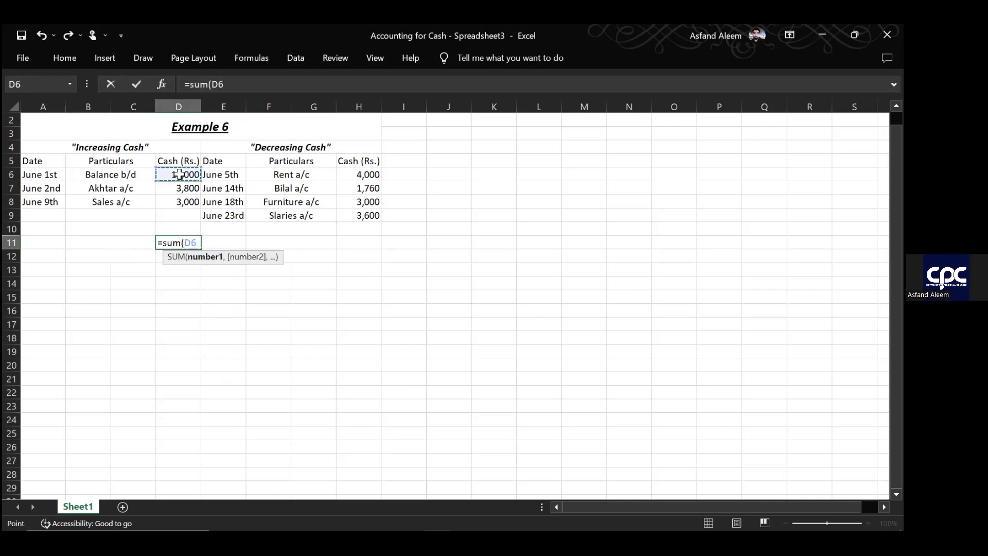
key(F8)
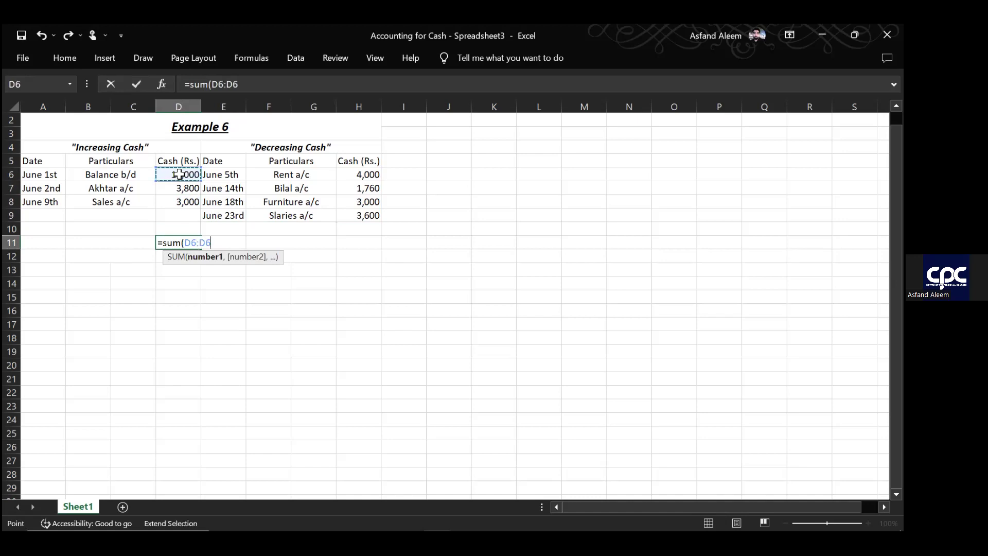
click(186, 201)
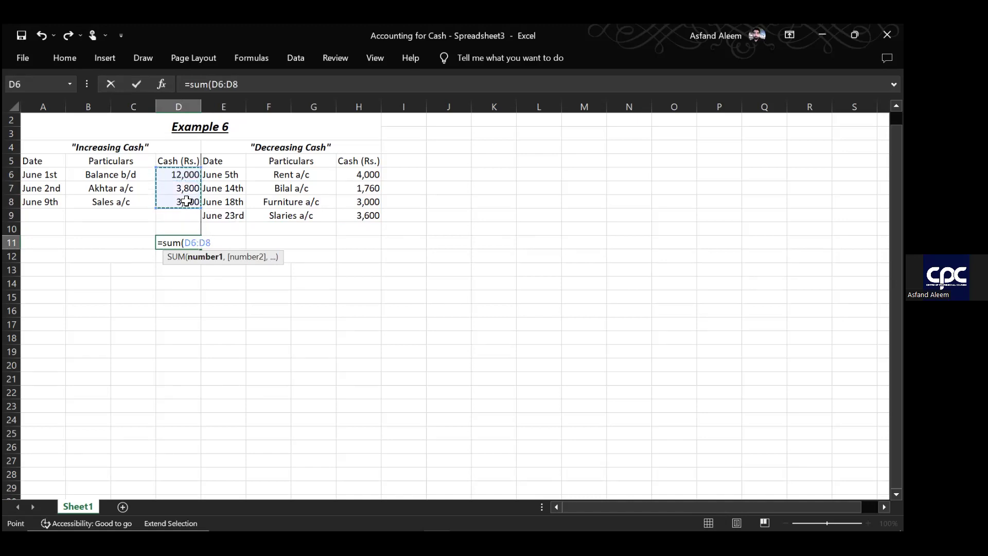
key(Return)
key(Up)
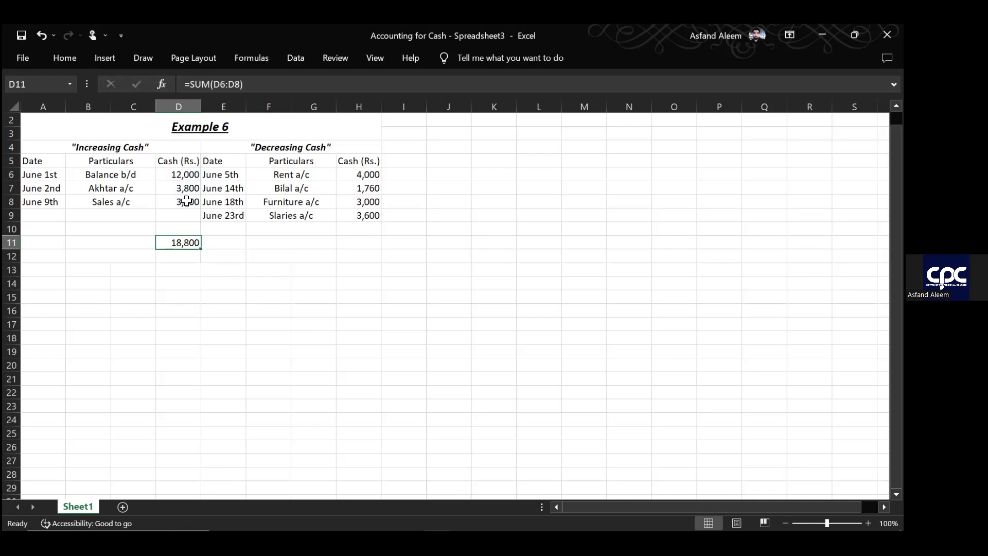
- Try to copy the Increasing Cash total formula from D11 to H11 for the Decreasing Cash side
key(Right)
key(Right)
key(Right)
key(Right)
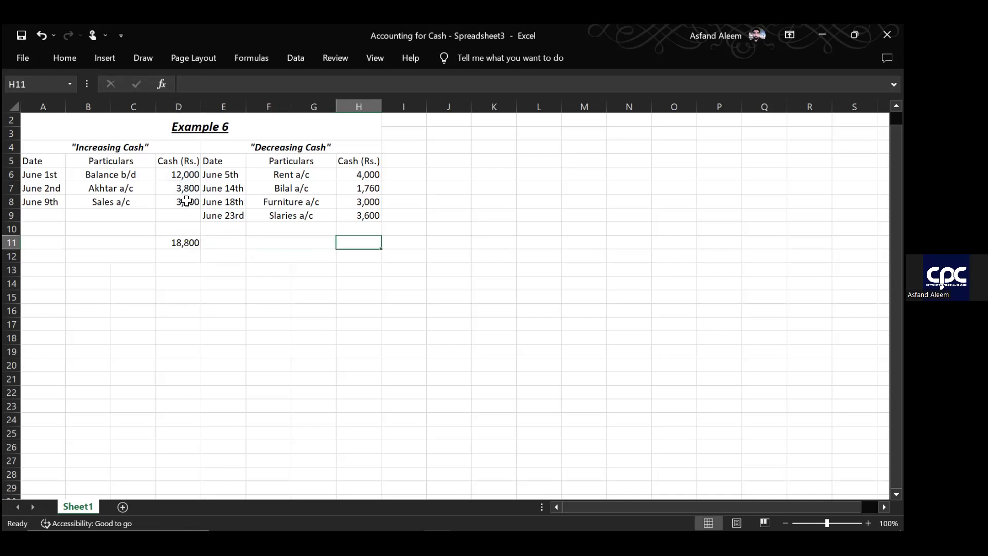
key(Left)
key(Left)
key(Left)
key(Left)
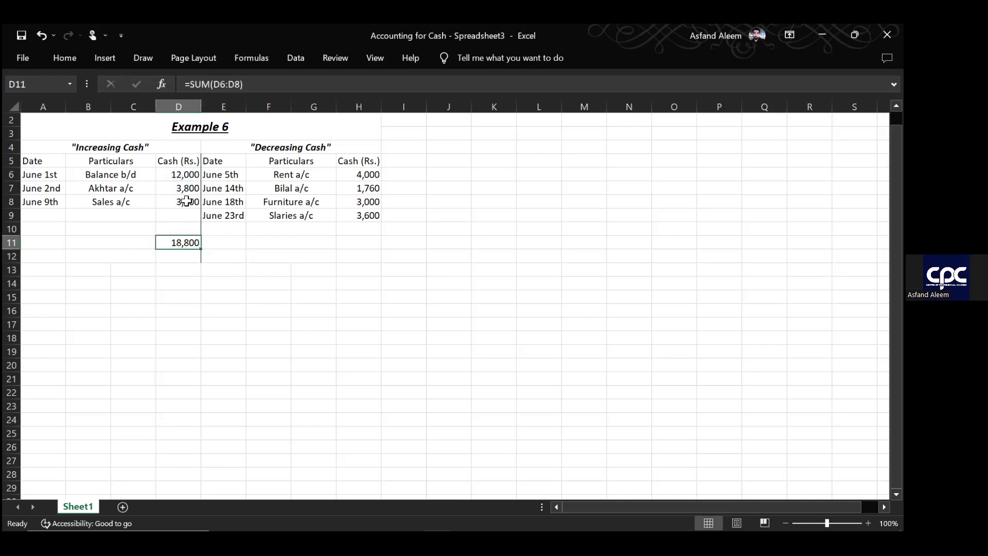
key(ctrl+c)
key(Right)
key(Right)
key(Right)
key(Right)
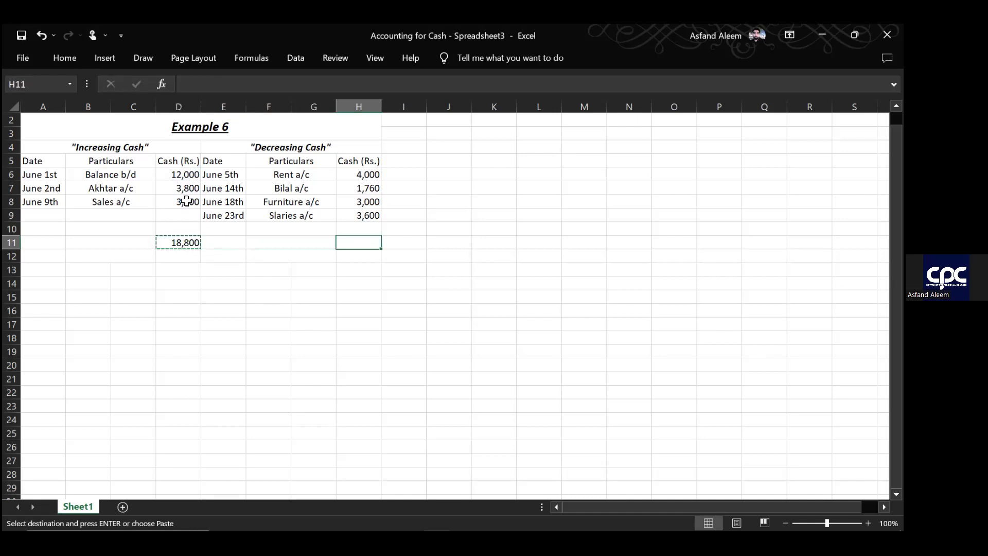
key(ctrl+v)
key(Up)
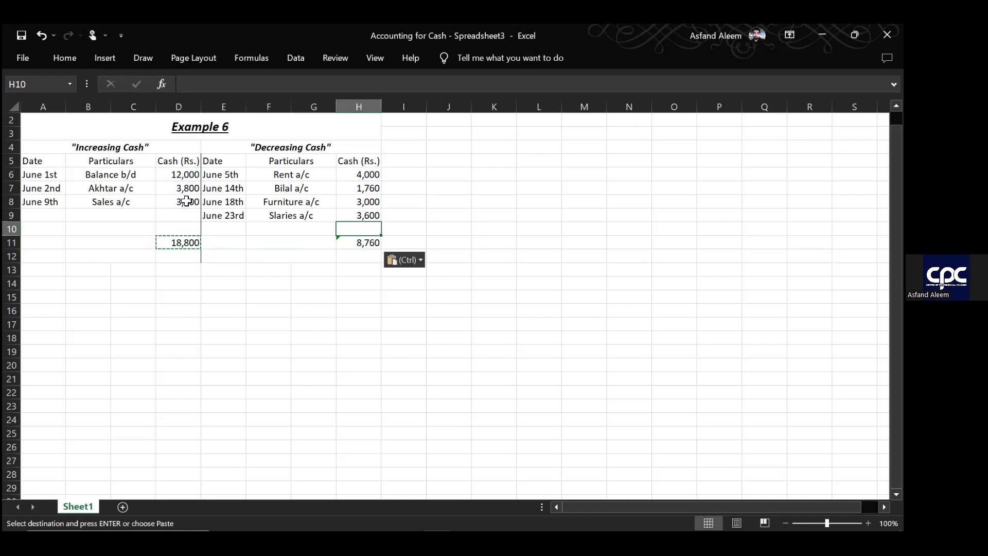
key(Down)
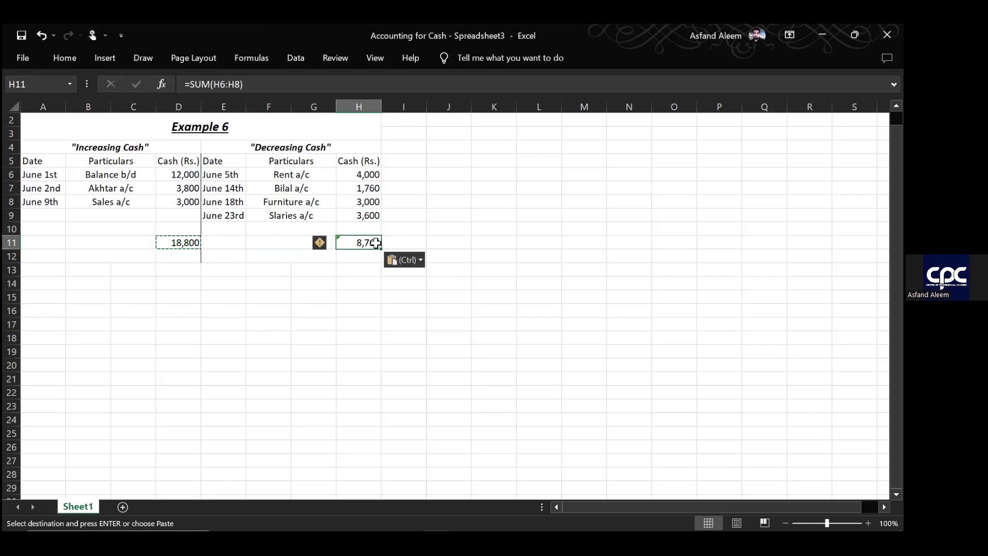
- Replace the formula in H11 with the fixed total 18,800
double_click(378, 243)
key(BackSpace)
key(Up)
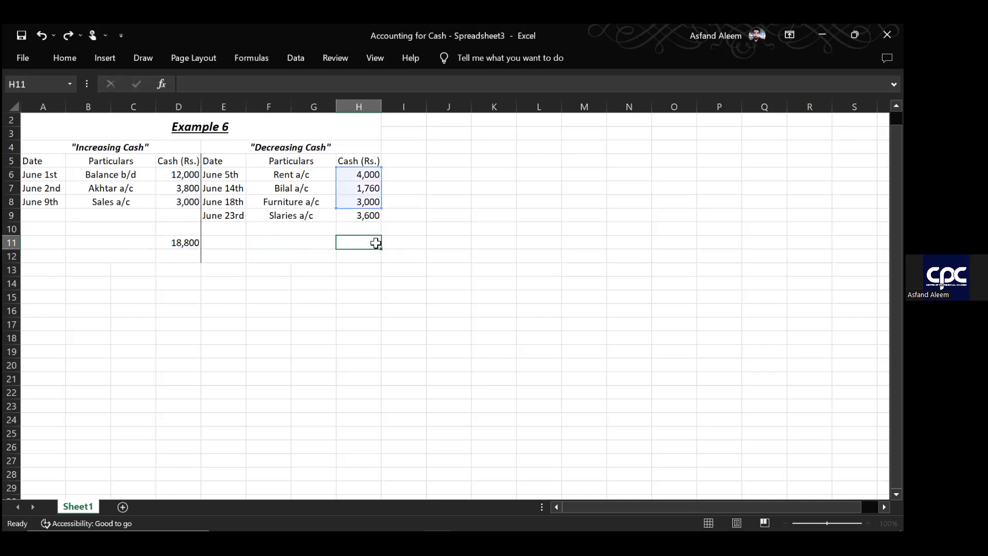
key(Down)
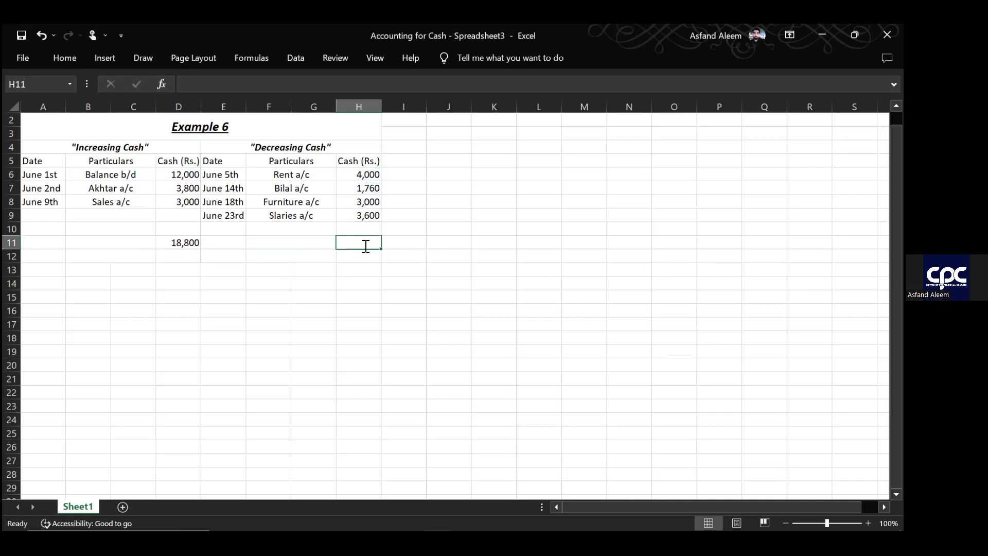
text(18,800)
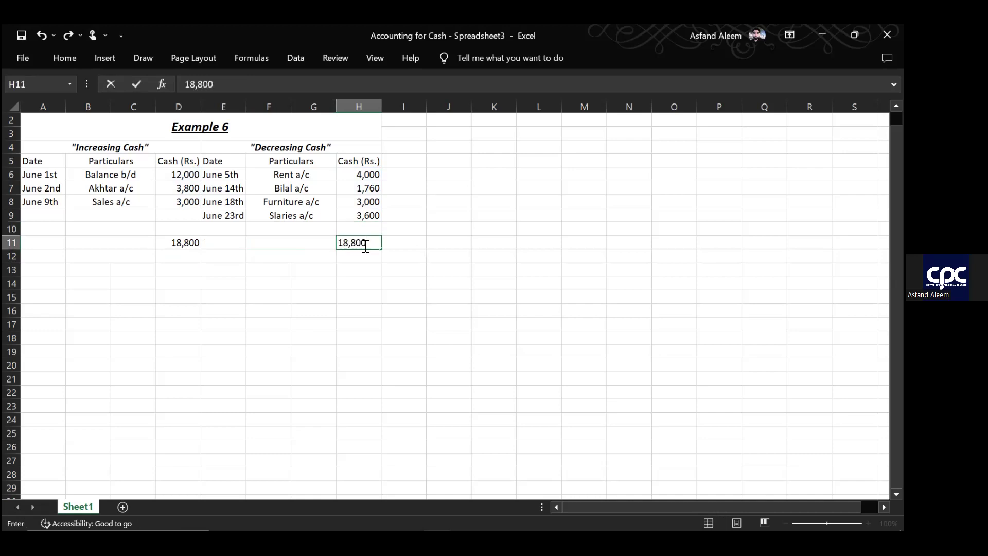
key(Up)
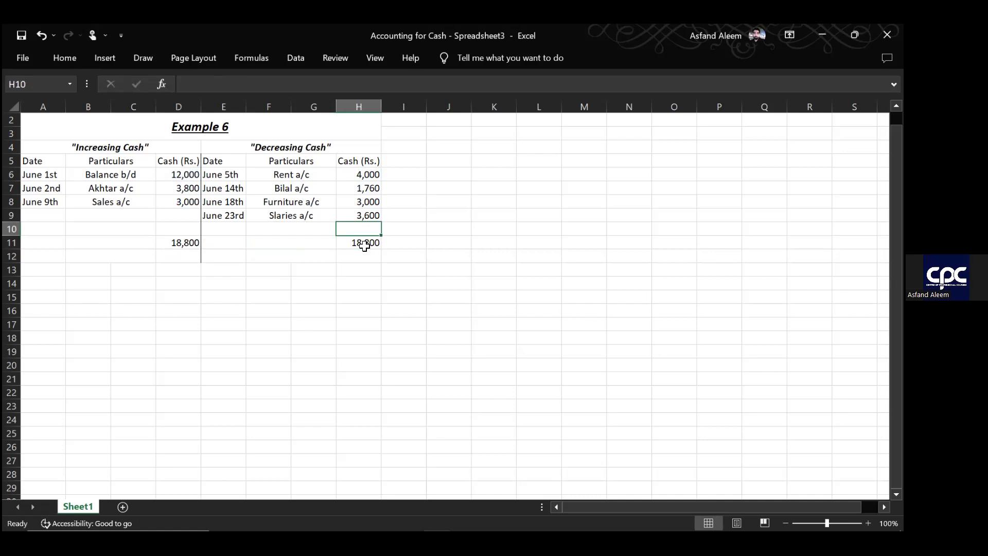
- Calculate the balancing amount in H10 as 18,800 minus the SUM of H6:H9, accepting the suggested correction to =18800-Sum(H6:H9)
text(=1)
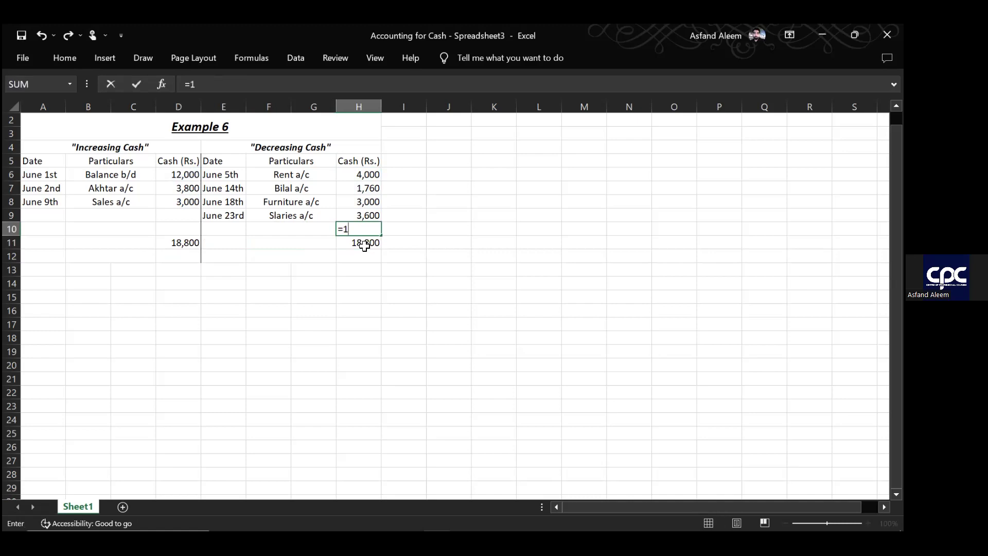
text(8,800-Su)
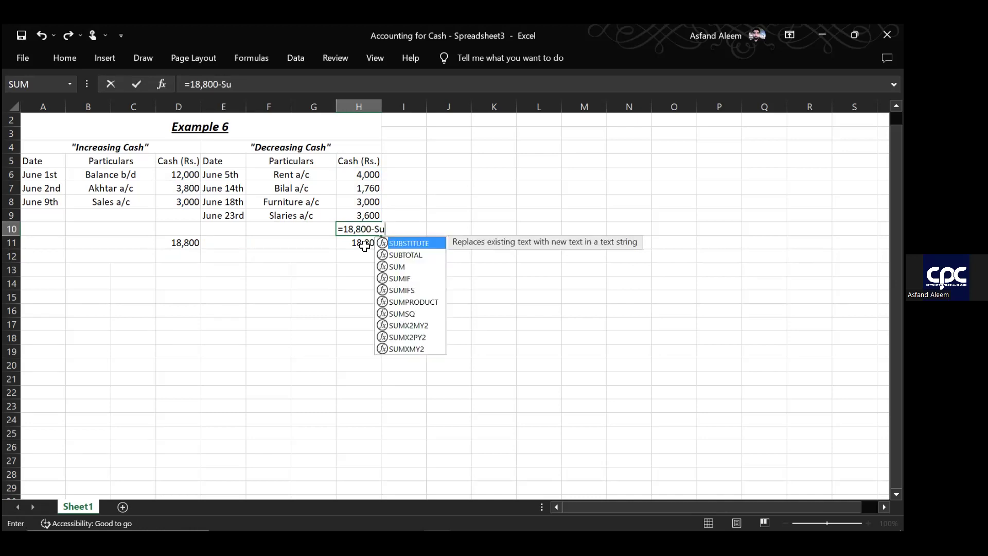
text(m()
click(370, 175)
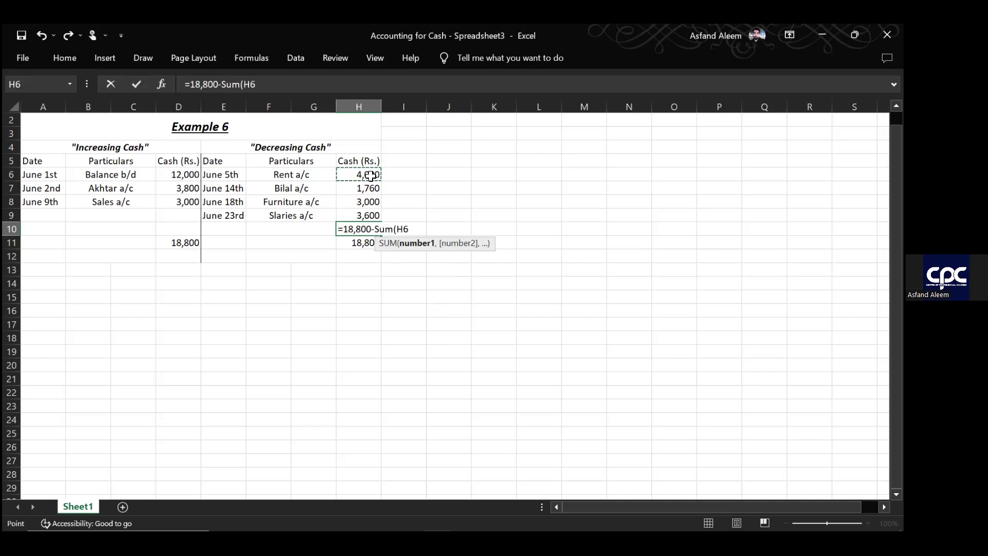
key(F8)
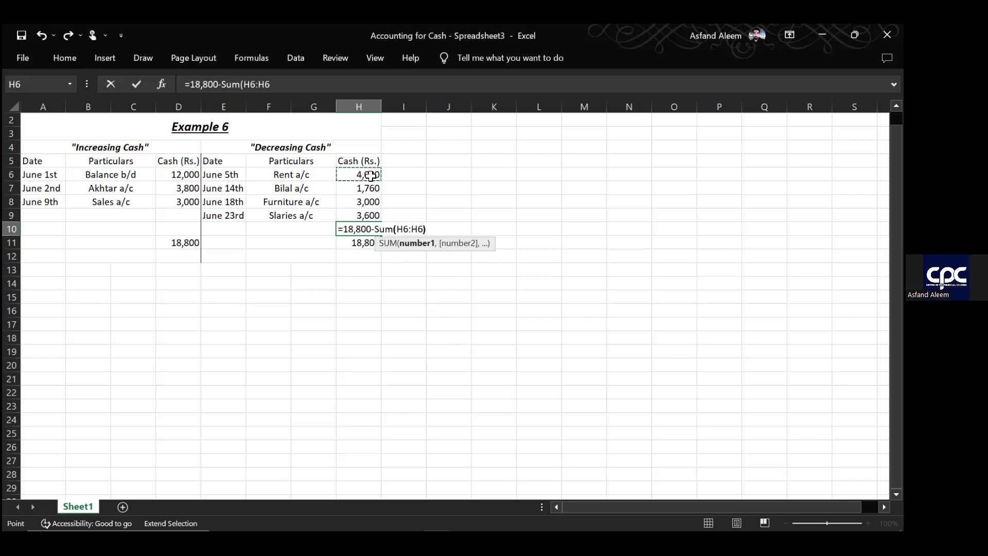
click(371, 215)
key(BackSpace)
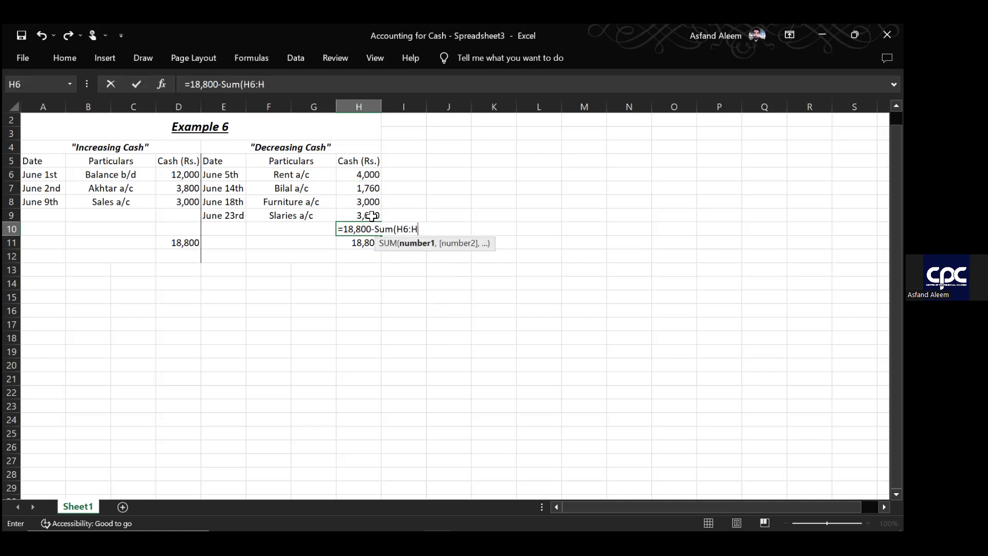
key(BackSpace)
click(372, 215)
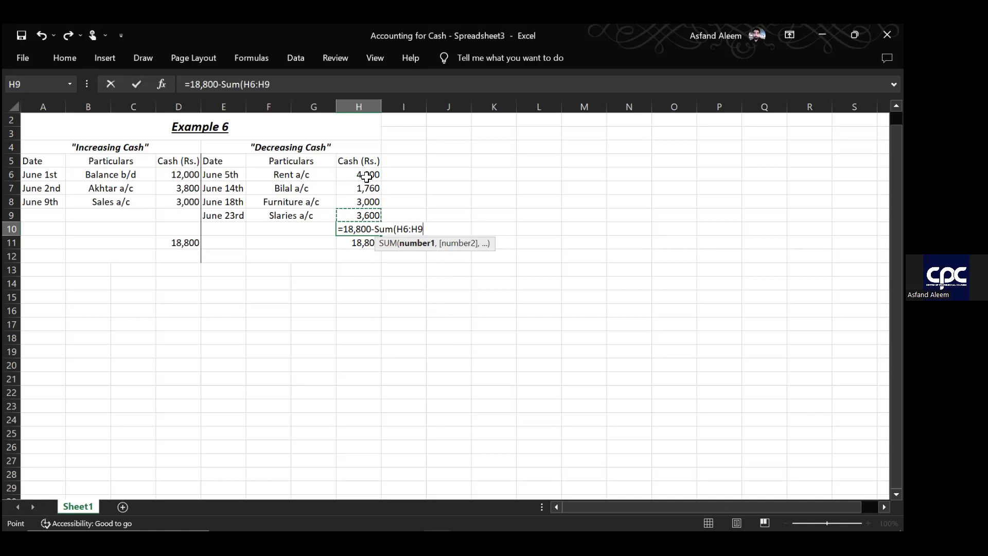
key(BackSpace)
key(BackSpace)
key(BackSpace)
key(BackSpace)
key(BackSpace)
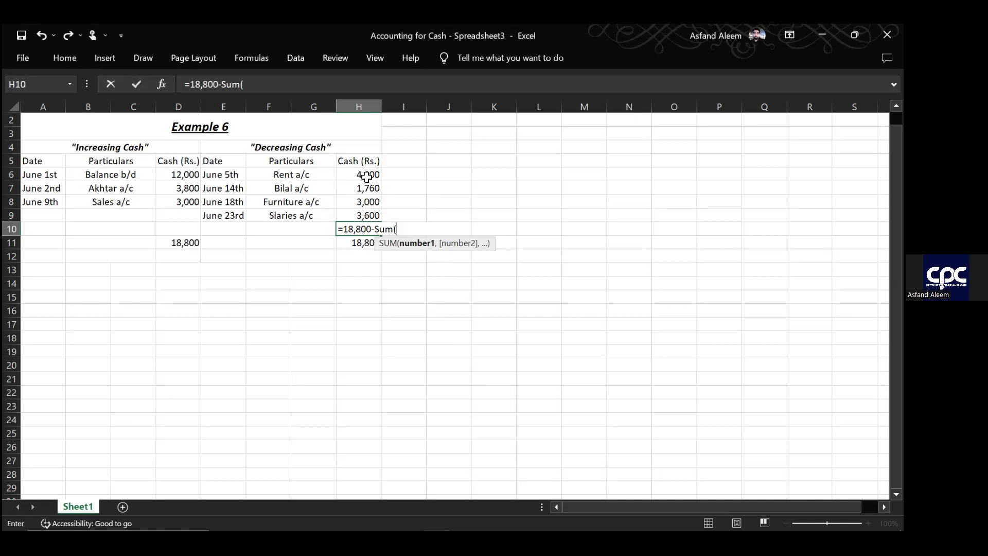
click(367, 176)
drag(369, 176, 371, 216)
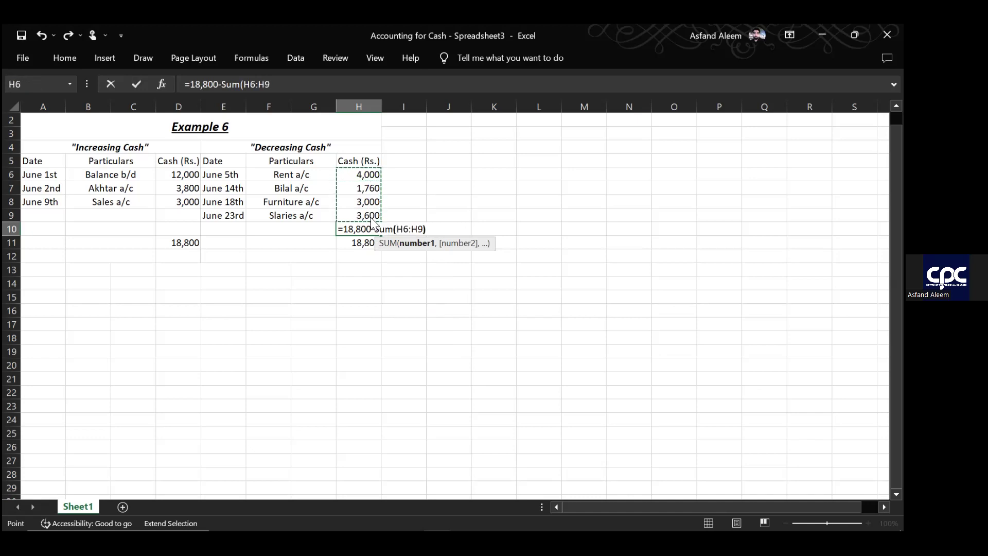
key(Return)
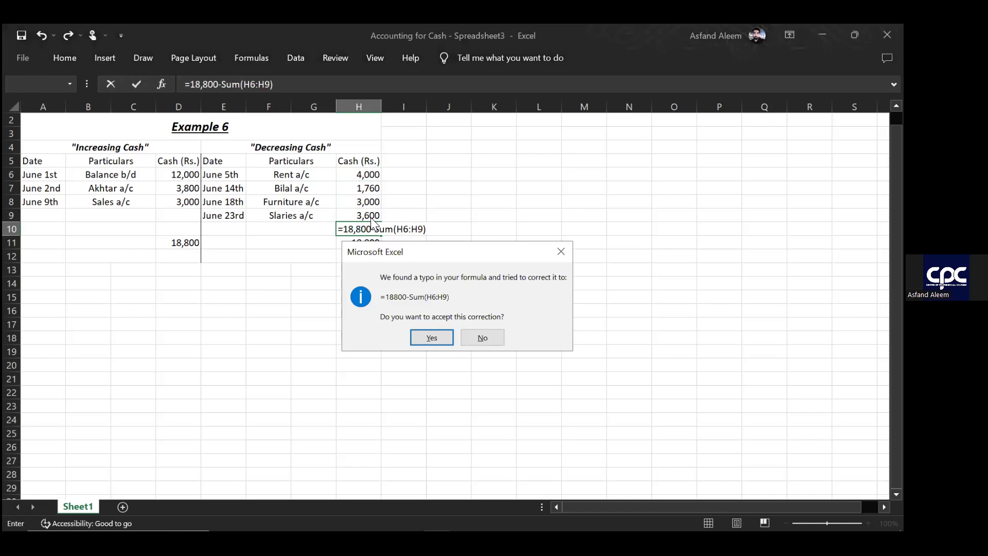
key(Return)
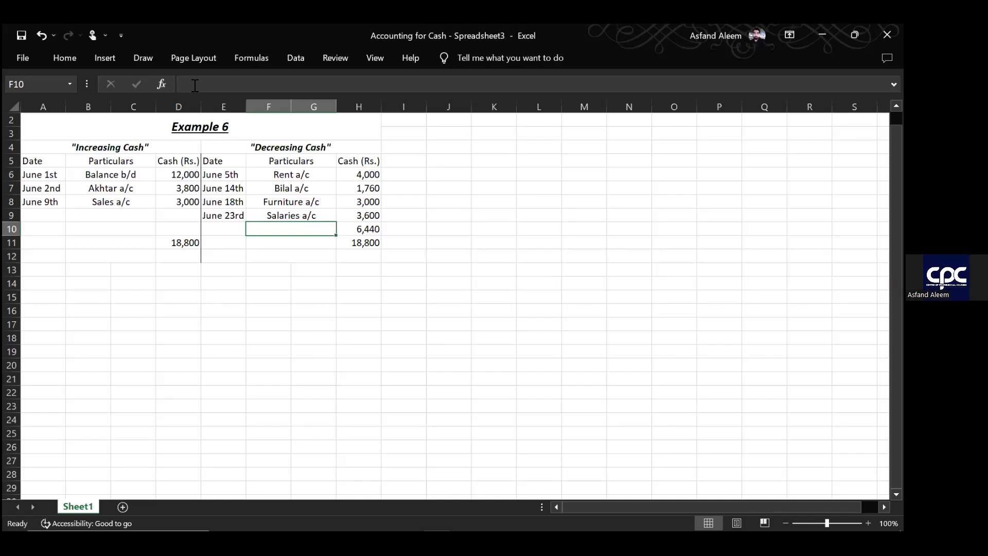
- Label the balancing amount on the Decreasing Cash side as Balance c/d in F10
text(Balance c/d)
key(Return)
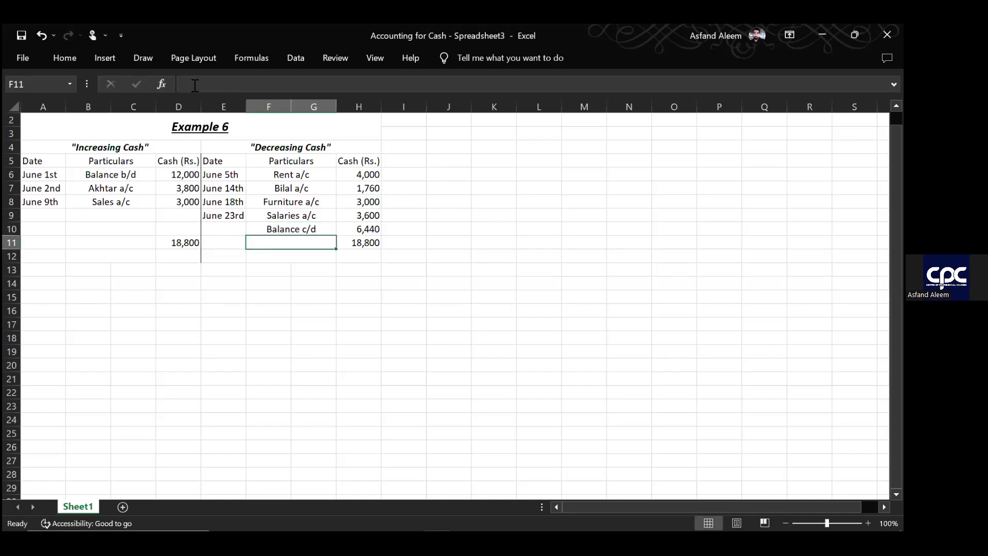
- Enter the opening balance in row 12 of the Increasing Cash side: July 1st, Balance b/d, 6,440
key(Down)
key(Left)
key(Left)
key(Left)
key(Left)
key(Left)
key(Right)
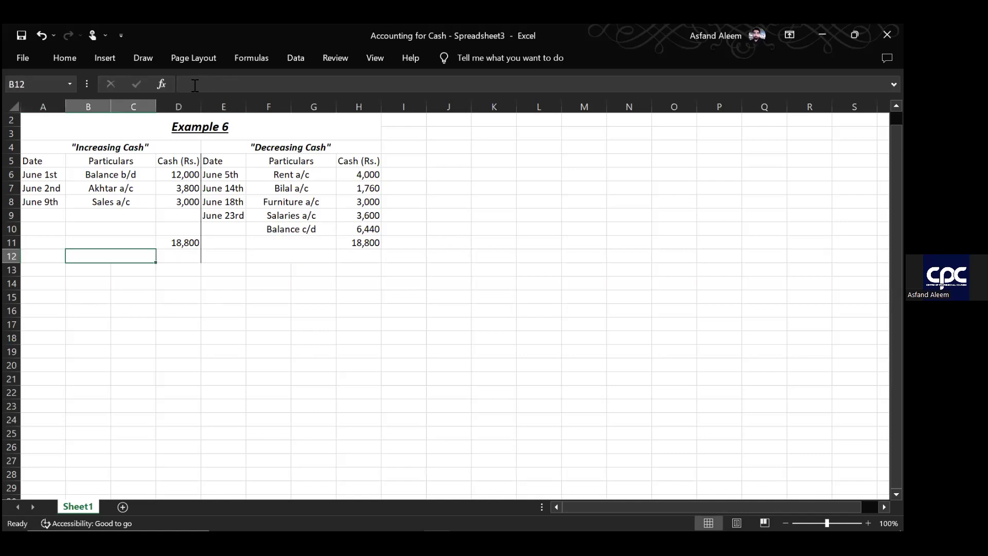
key(Left)
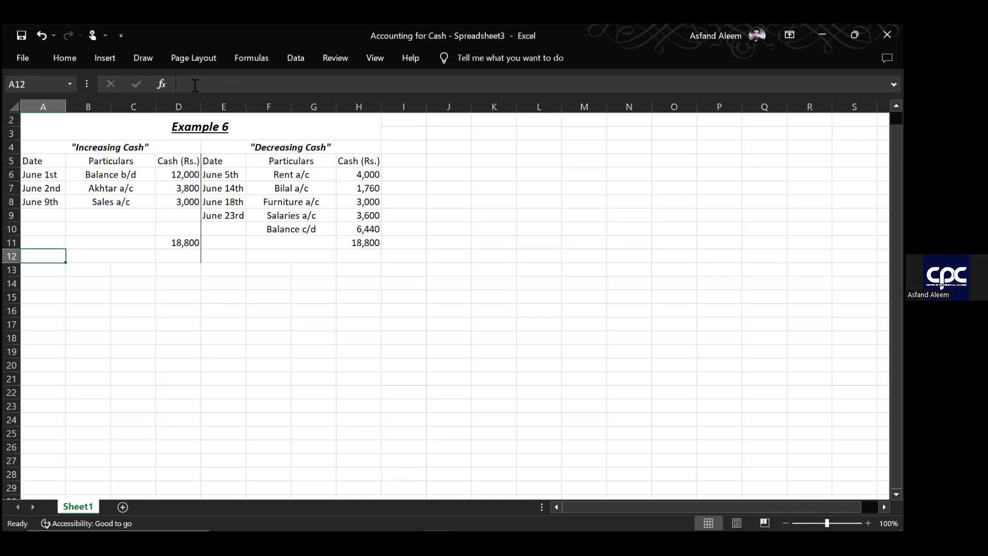
text(July 1st)
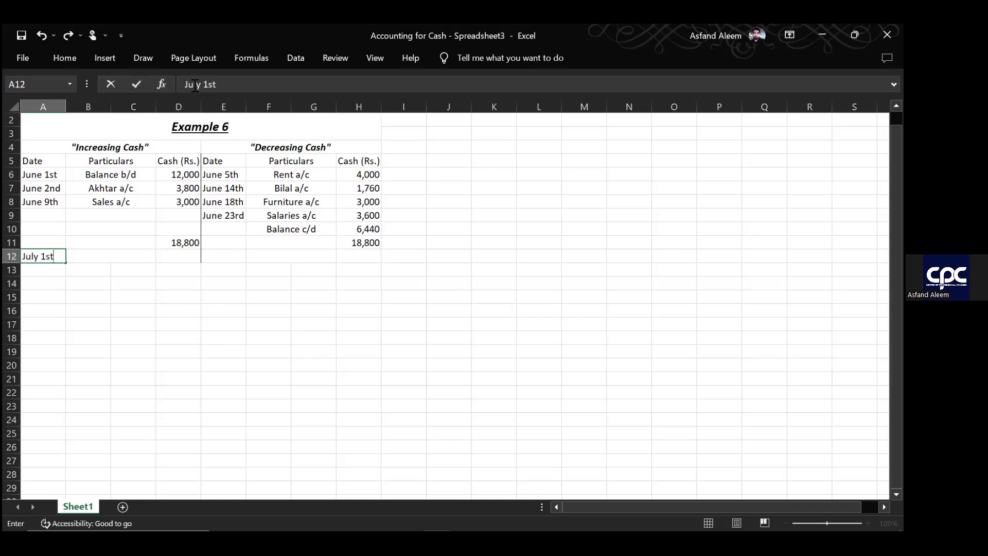
key(Tab)
text(Balanc)
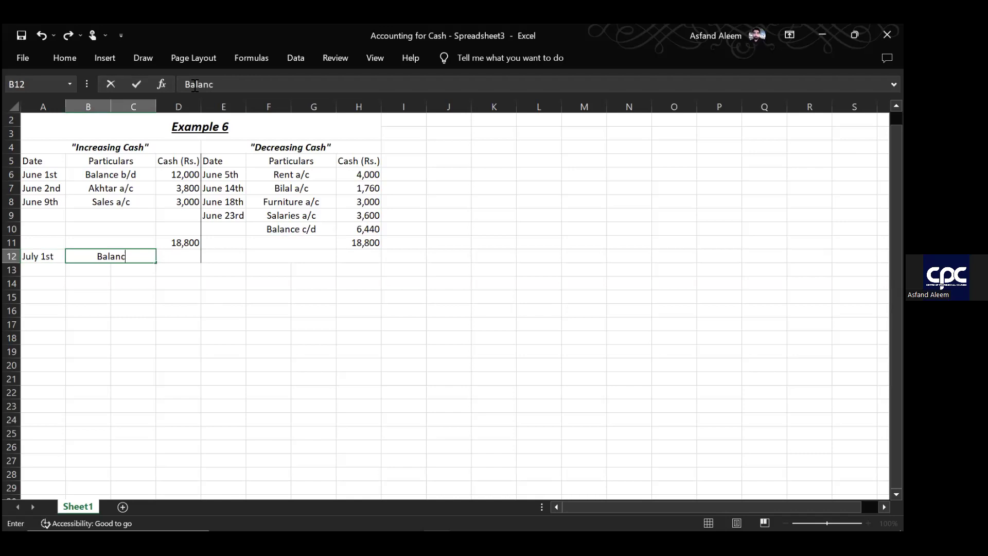
text(e b/d)
key(Tab)
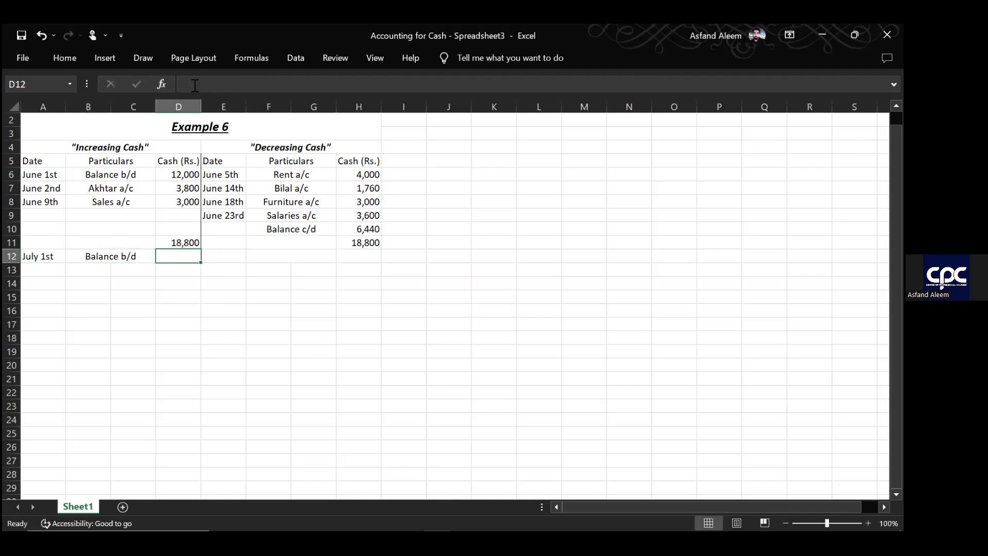
text(6,440)
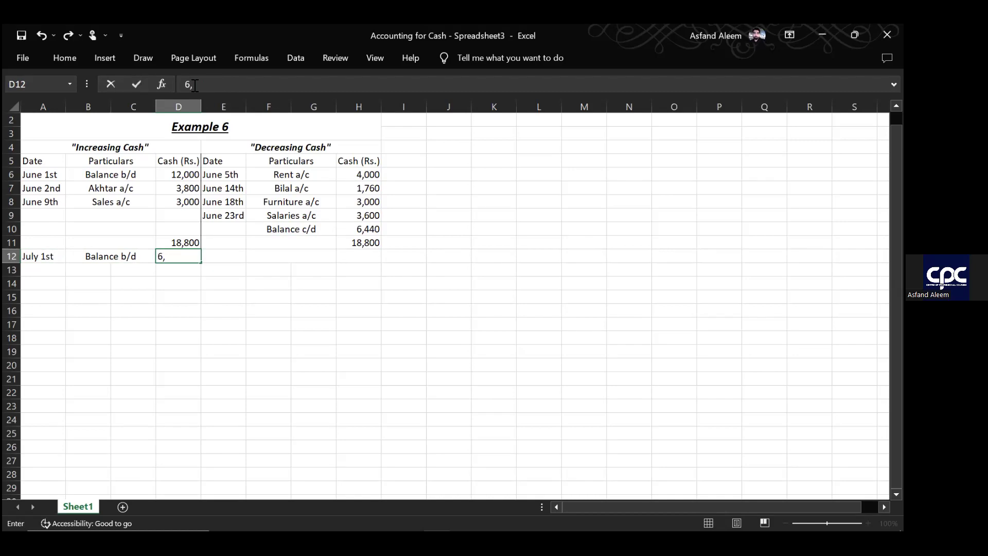
key(Left)
key(Right)
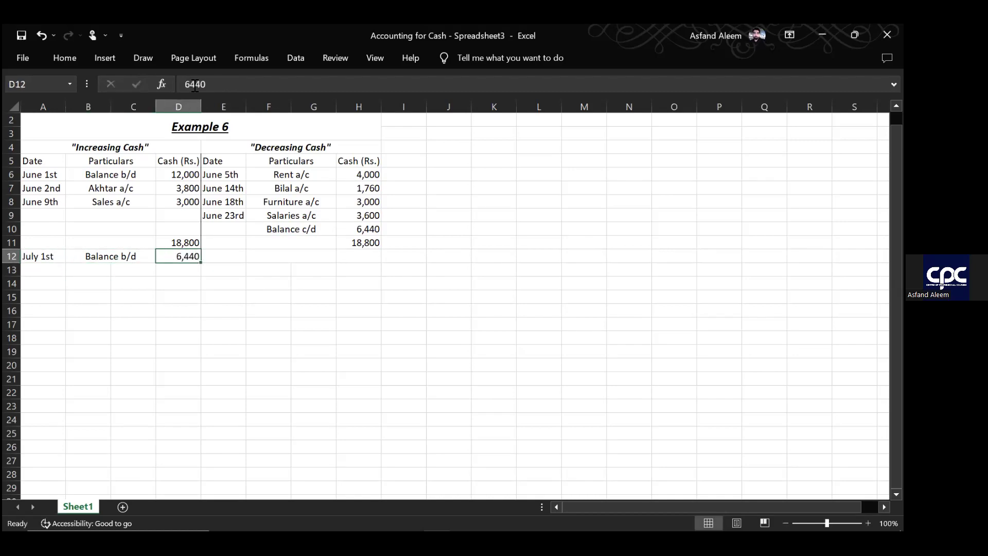
- Enter the title Example 7 in A14, below the finished cash account
key(Up)
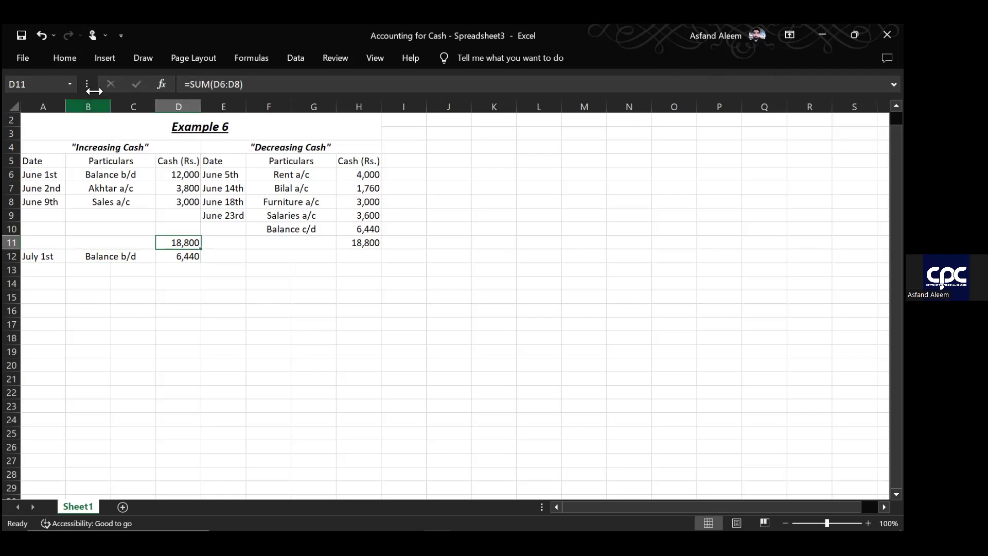
click(57, 58)
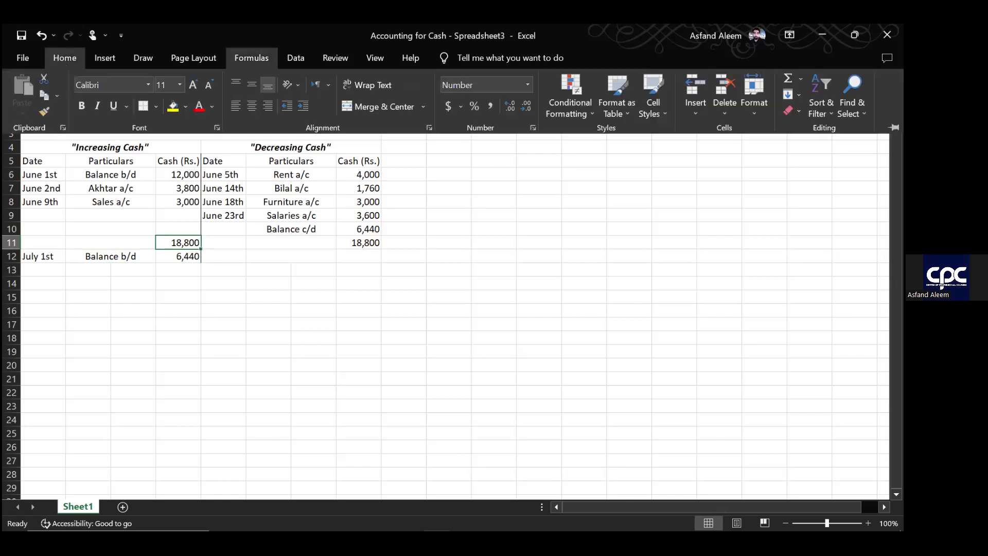
key(ctrl+F1)
click(212, 352)
key(ctrl+Home)
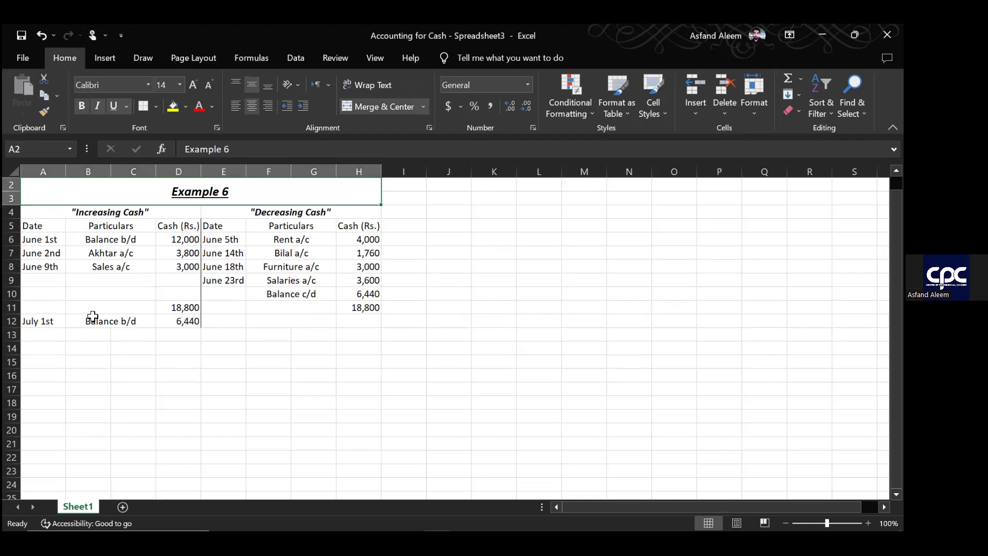
click(48, 353)
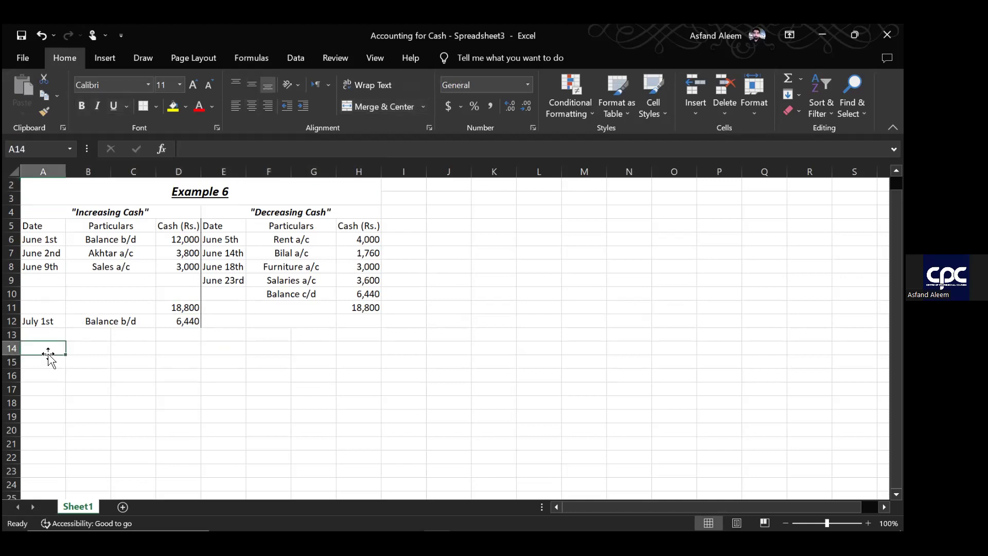
text(Example 7)
key(Return)
key(Return)
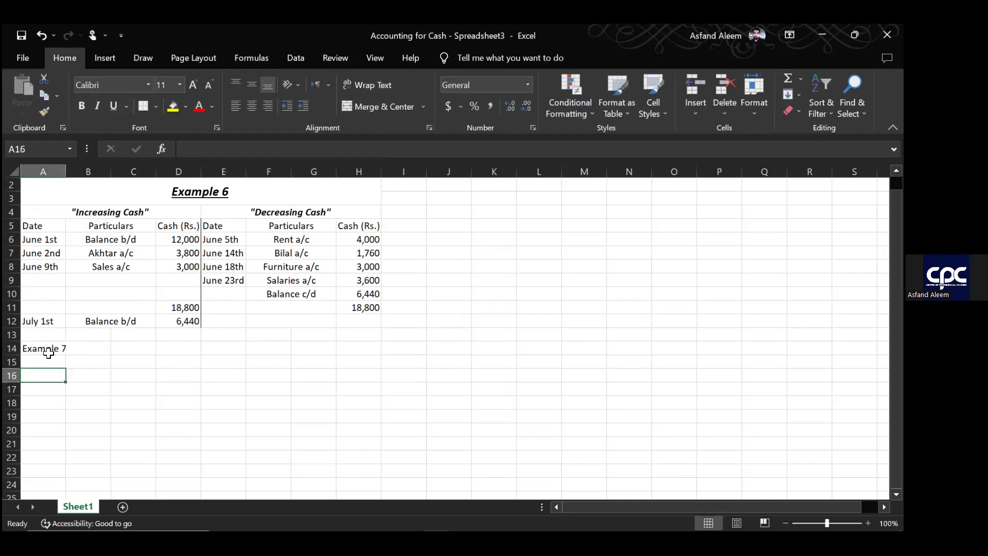
- Copy the column headings from A5:H5 of Example 6 into row 16, starting at A16
click(36, 232)
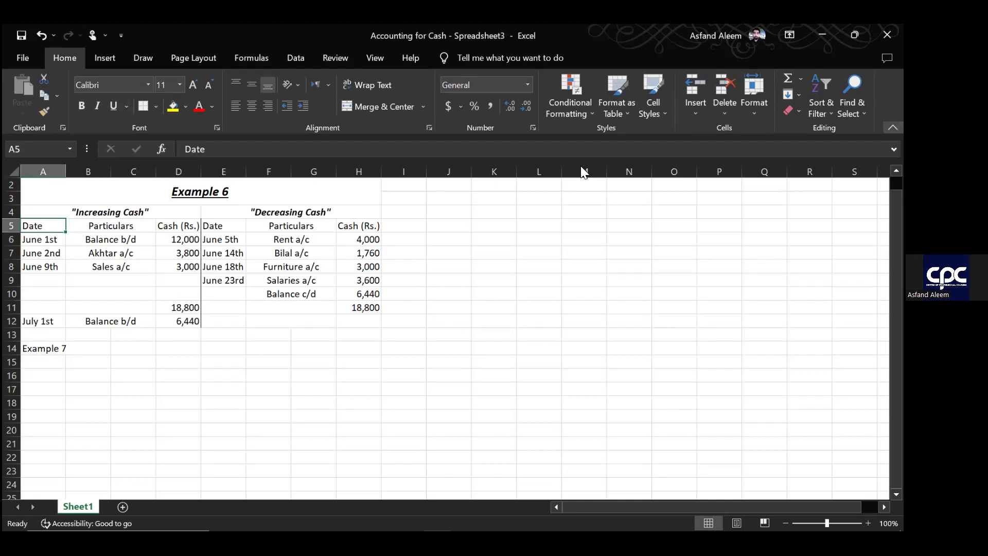
key(ctrl+F1)
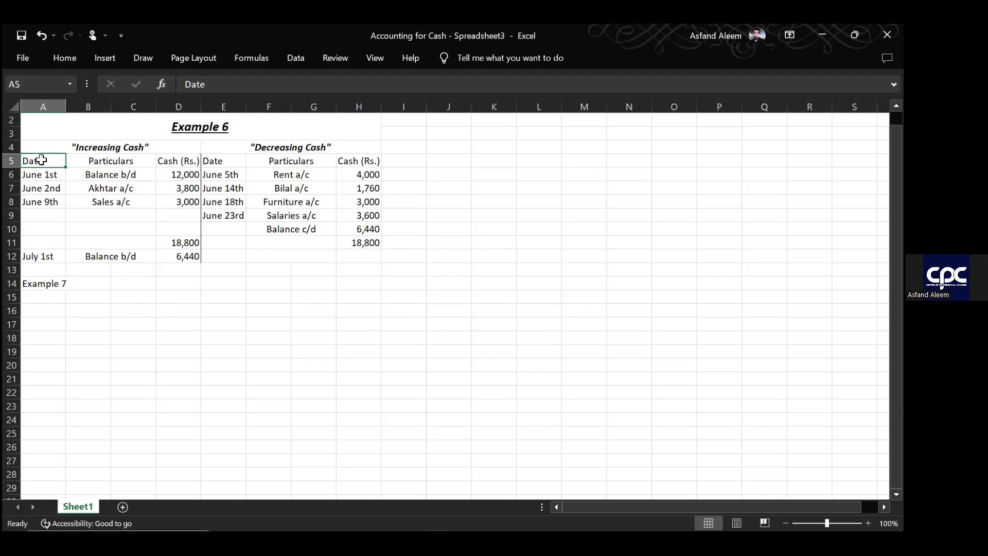
shift+click(374, 163)
key(ctrl+c)
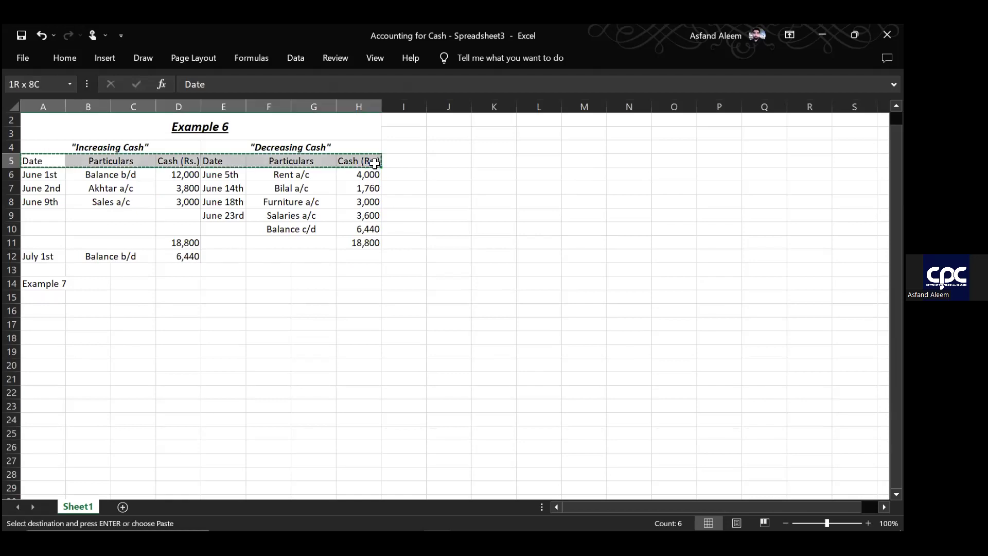
click(48, 310)
key(ctrl+v)
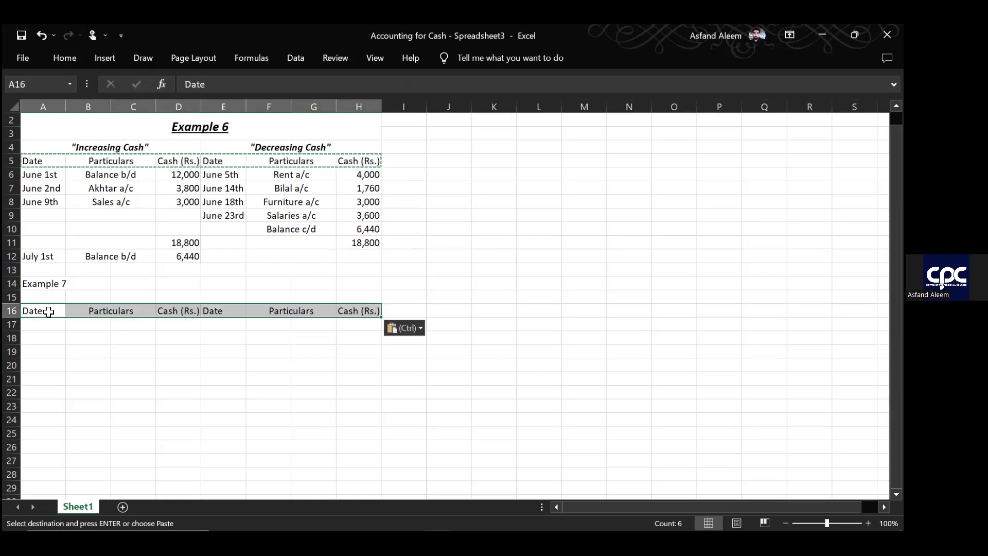
- Try inserting a blank cell at the Cash (Rs.) heading in D16, and undo the insertion
click(221, 335)
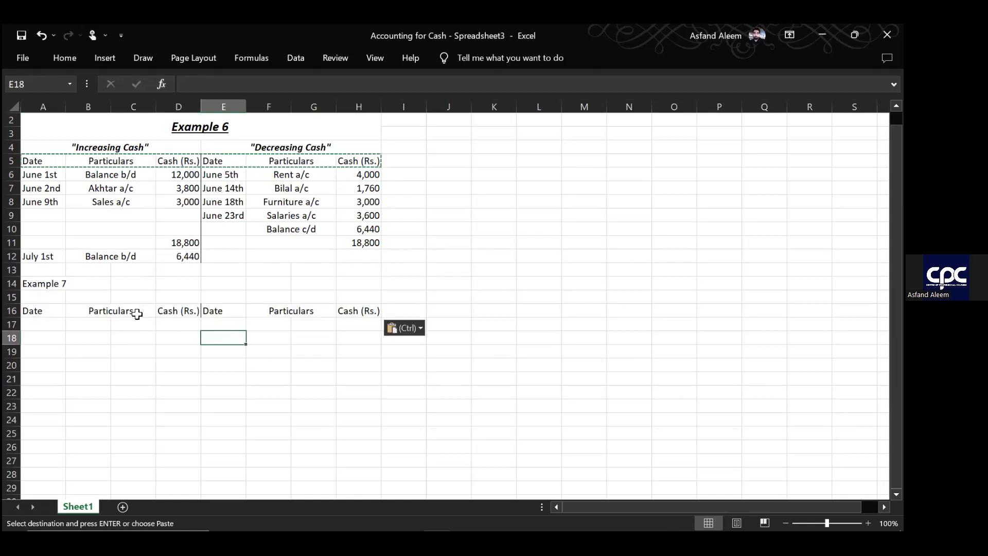
click(166, 314)
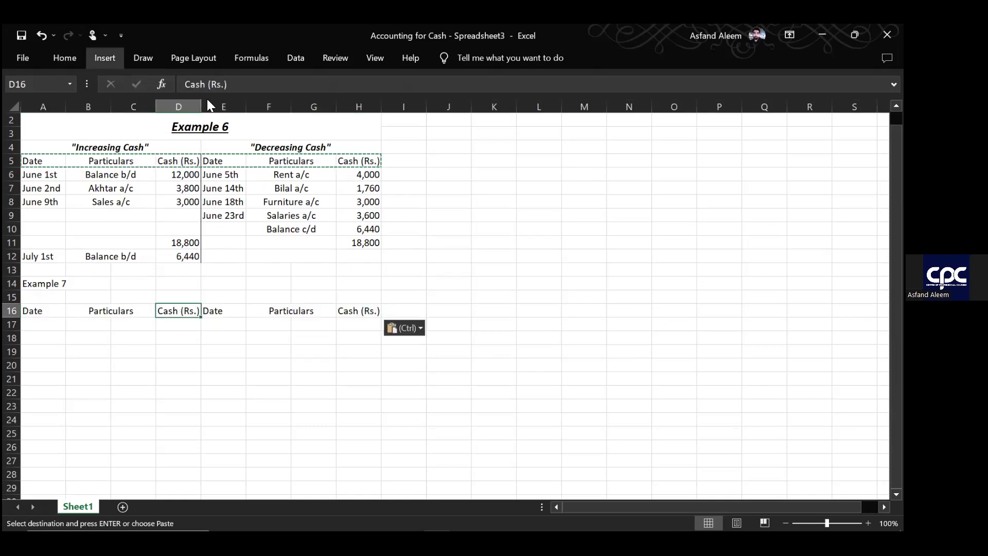
click(104, 58)
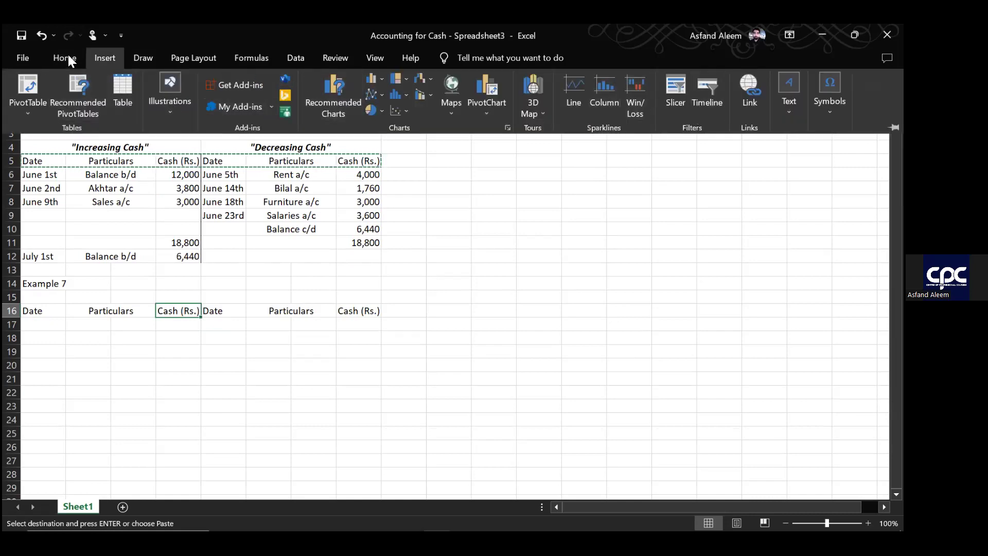
click(66, 58)
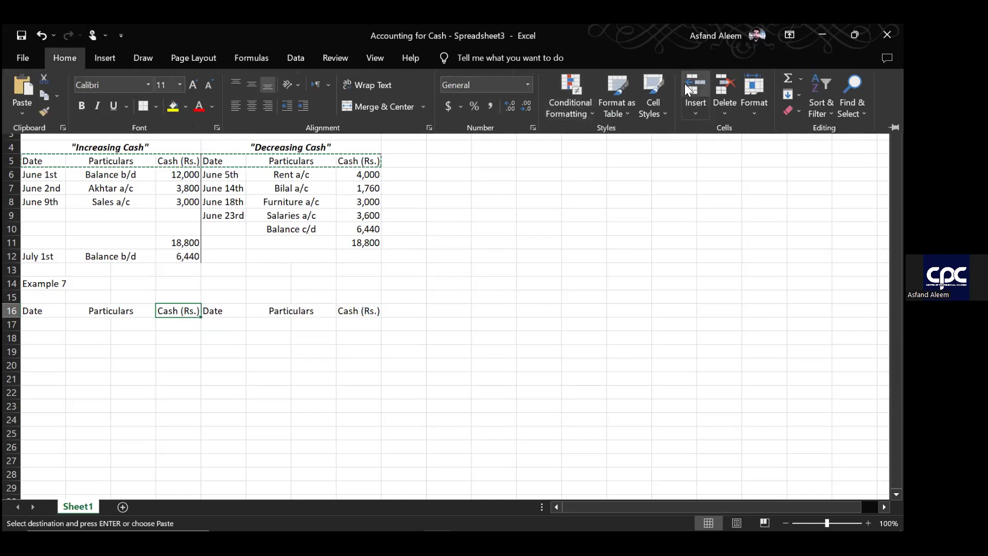
key(Escape)
click(685, 84)
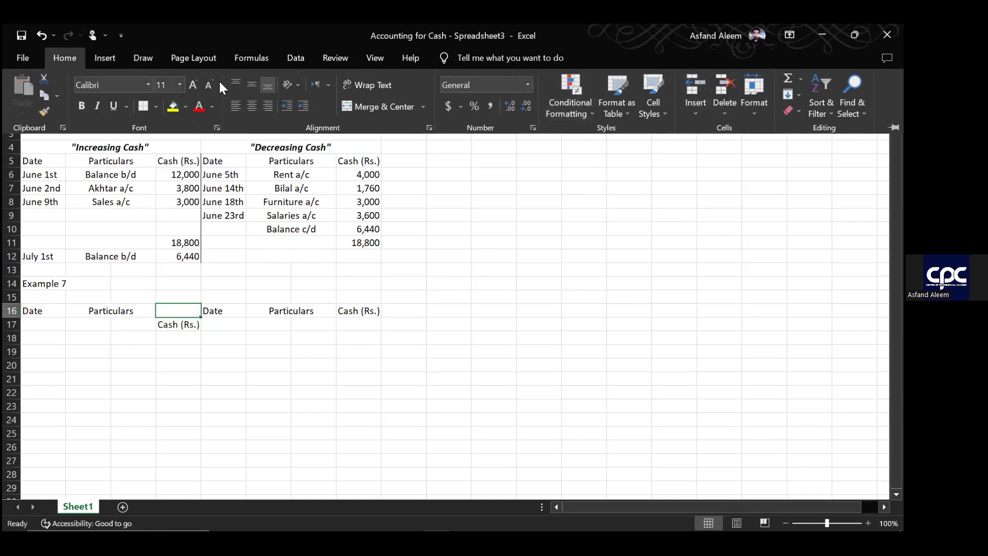
click(43, 35)
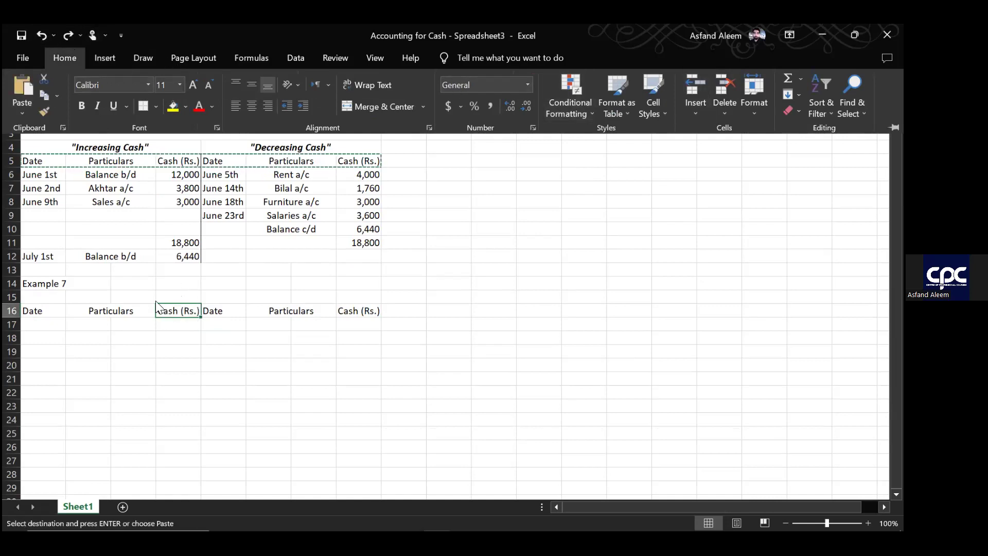
- Insert blank cells at D16:D22, shifting the Cash (Rs.) heading and the headings after it one column over
click(163, 326)
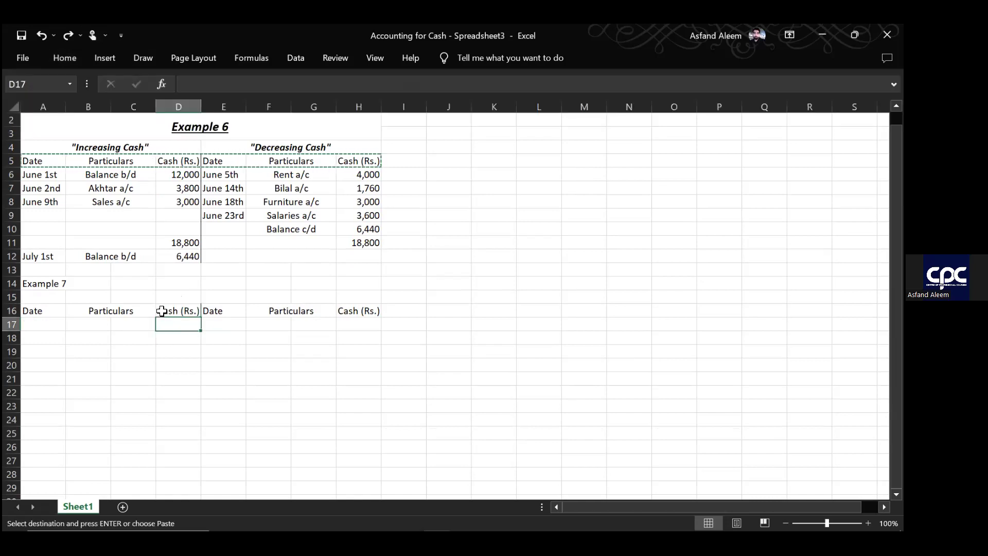
click(164, 310)
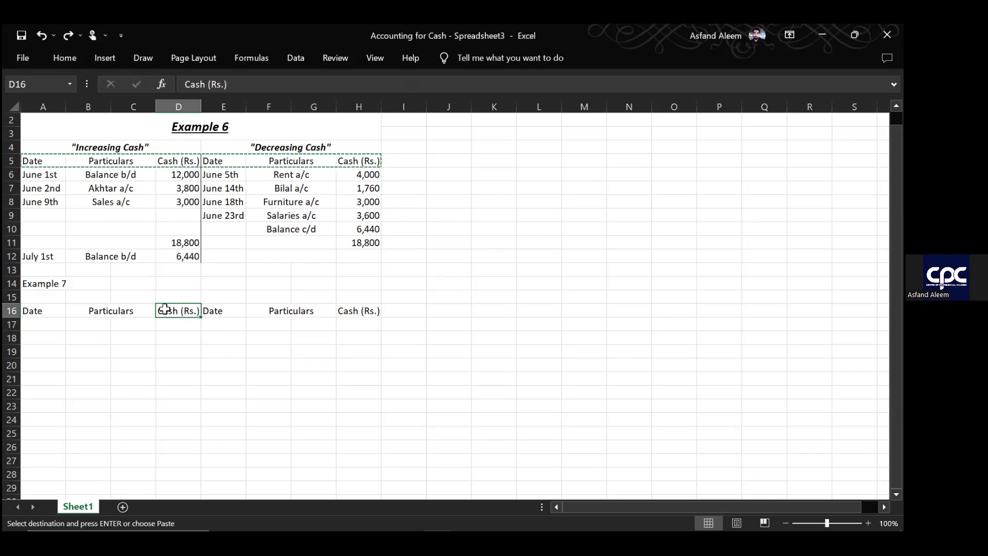
key(shift+Down)
key(shift+Down)
key(shift+Down)
key(shift+Down)
key(shift+Down)
key(shift+Down)
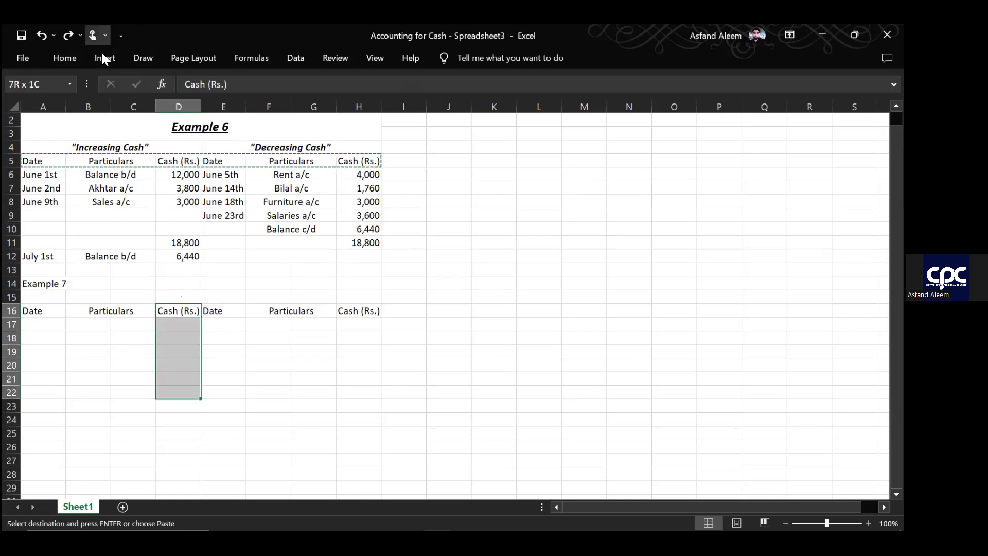
click(104, 57)
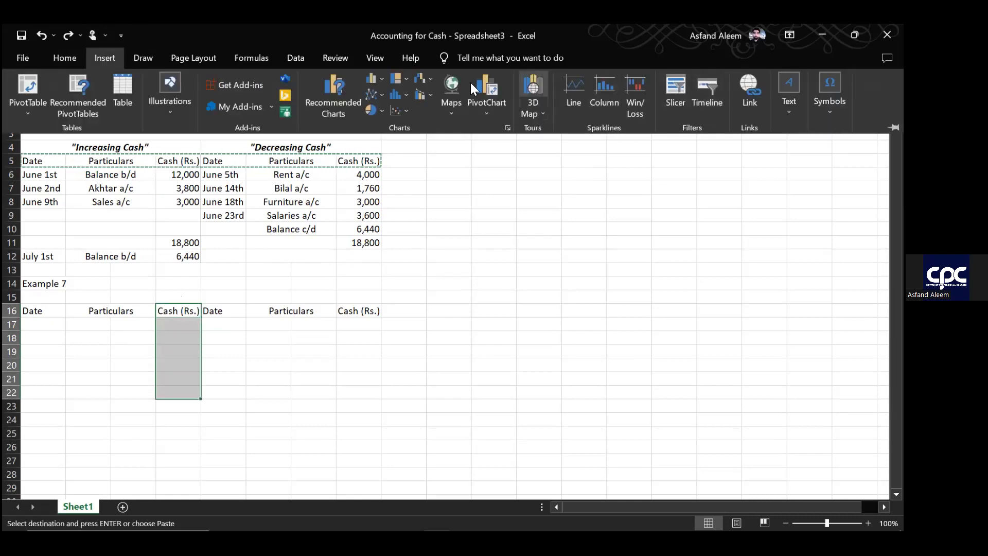
click(66, 58)
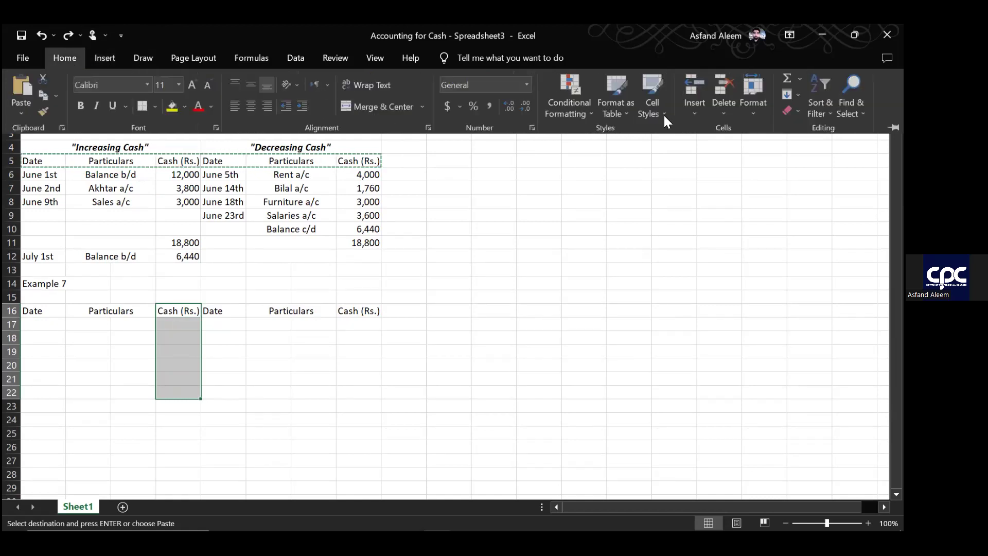
key(Escape)
click(700, 89)
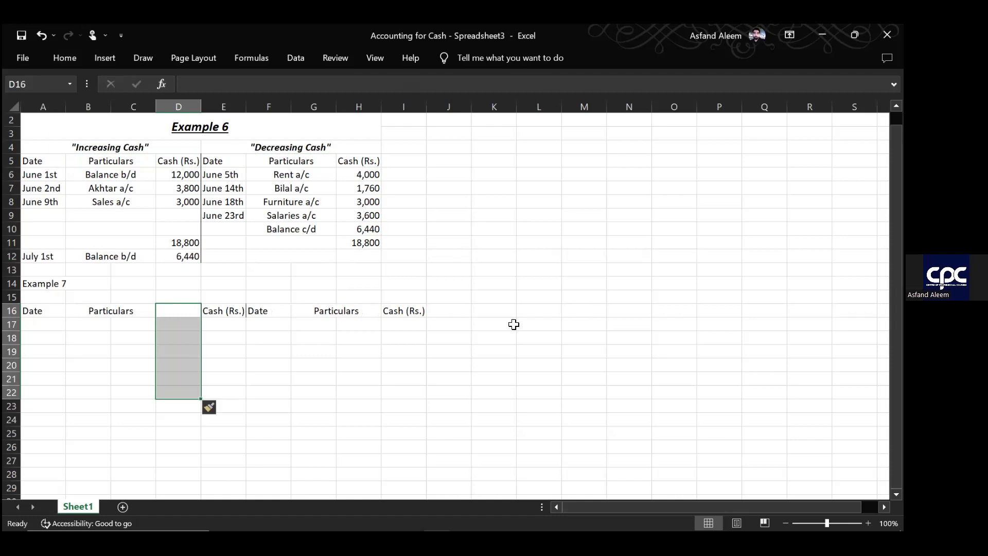
click(400, 324)
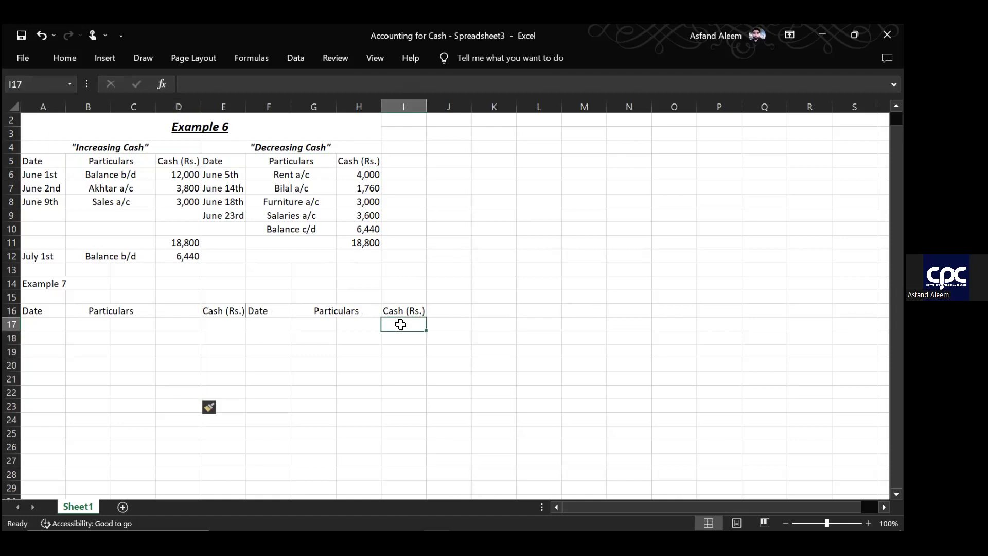
key(shift+Down)
key(shift+Down)
key(shift+Down)
key(shift+Down)
key(shift+Down)
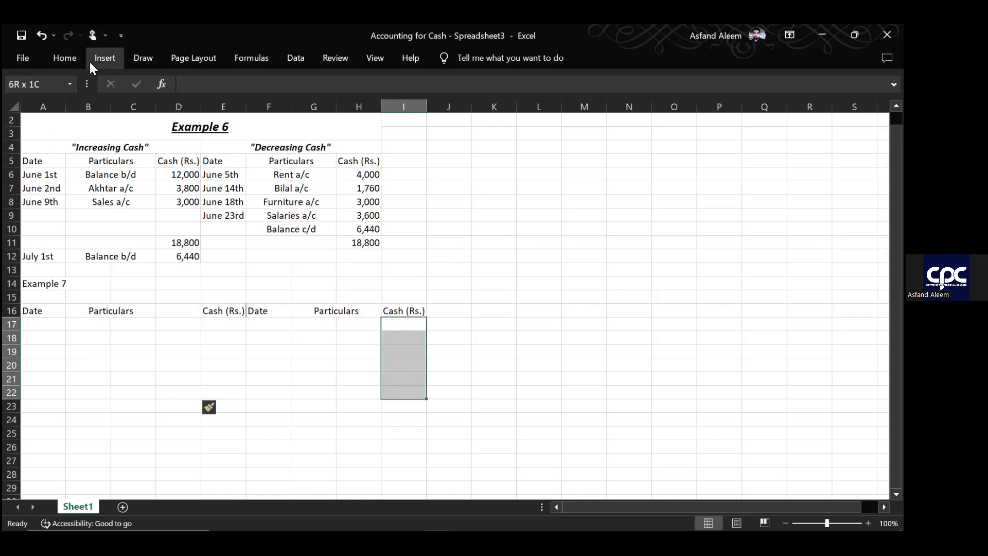
click(72, 56)
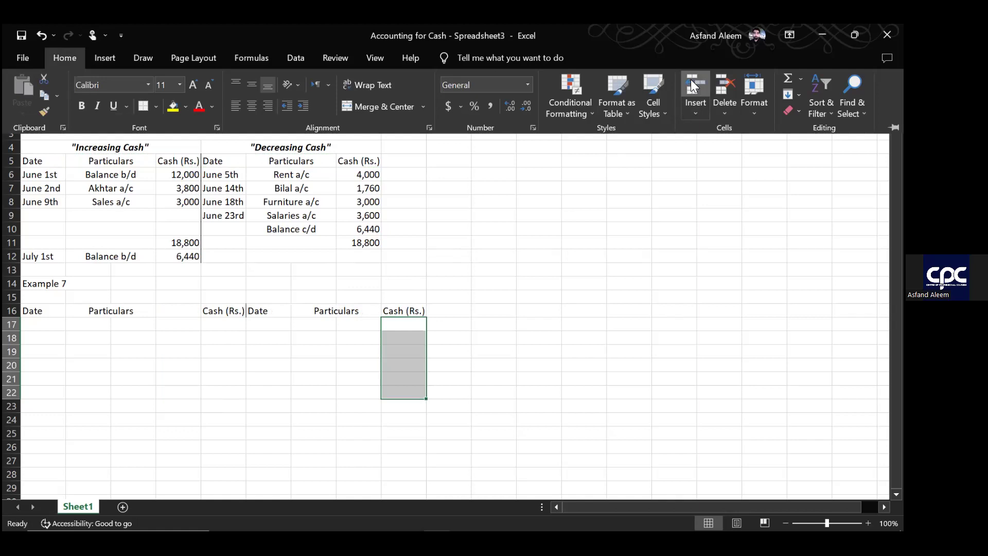
drag(392, 311, 391, 379)
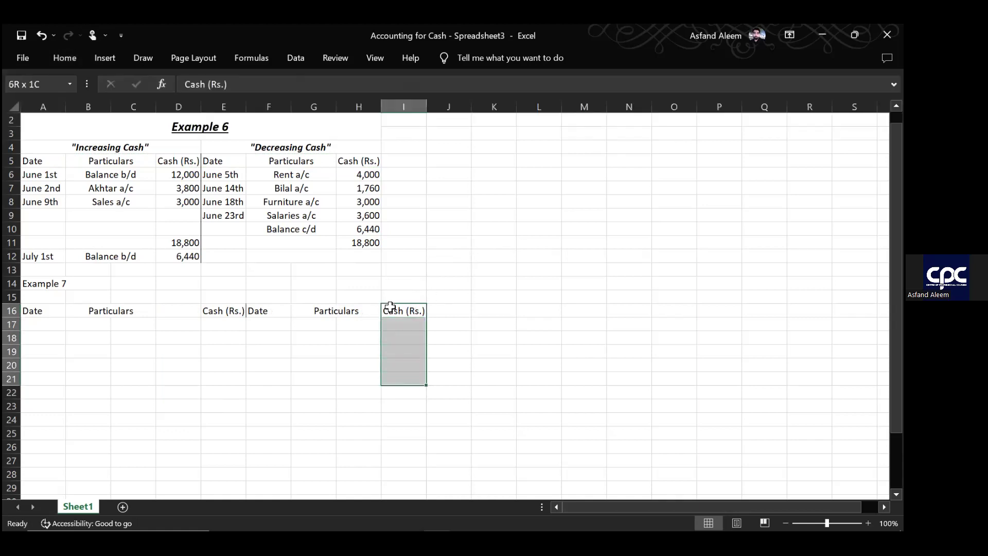
- Move the first Cash (Rs.) heading of Example 7 from E16 into the blank cell D16
click(180, 310)
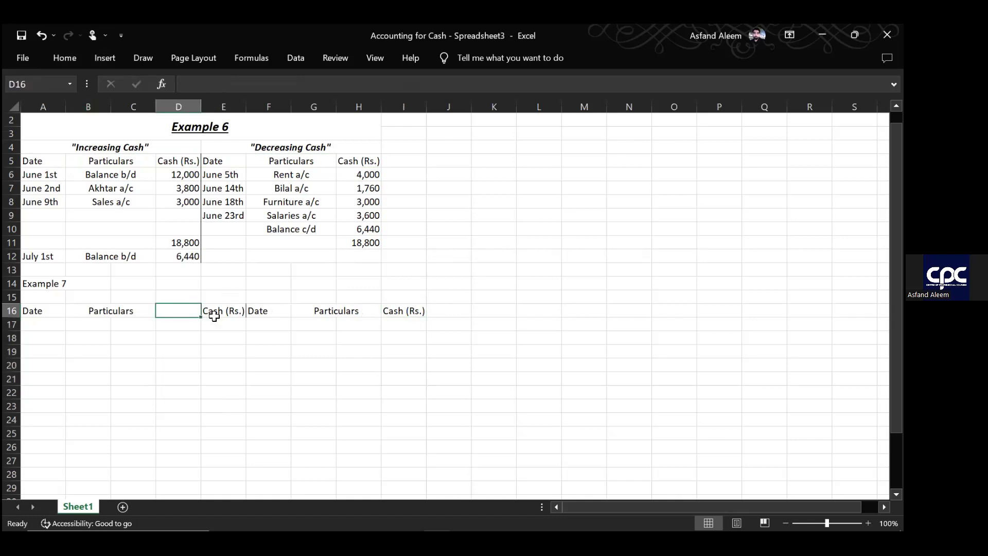
click(230, 313)
key(ctrl+c)
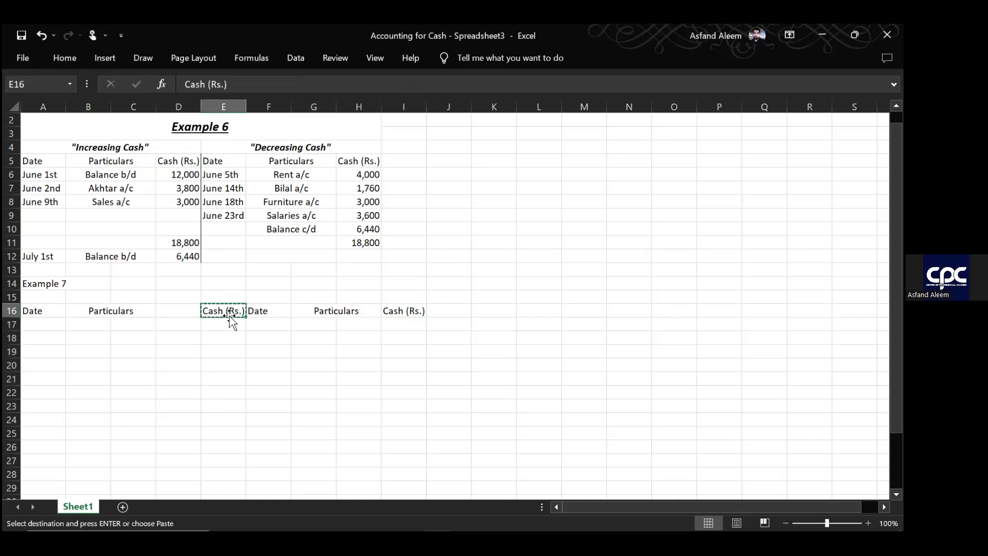
click(179, 308)
key(ctrl+v)
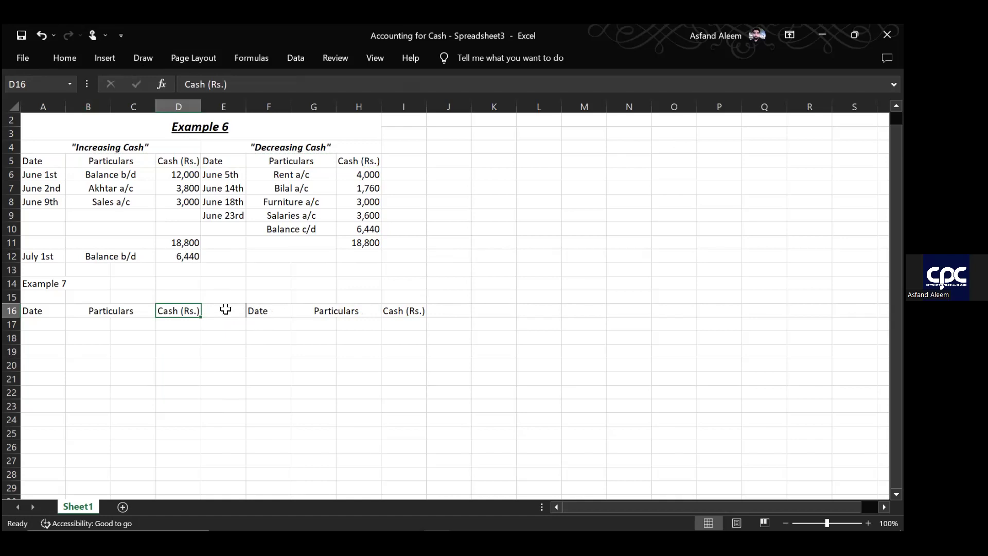
- Enter the heading Bank (Rs.) in E16, beside the first Cash (Rs.) heading
click(226, 309)
text(Bank)
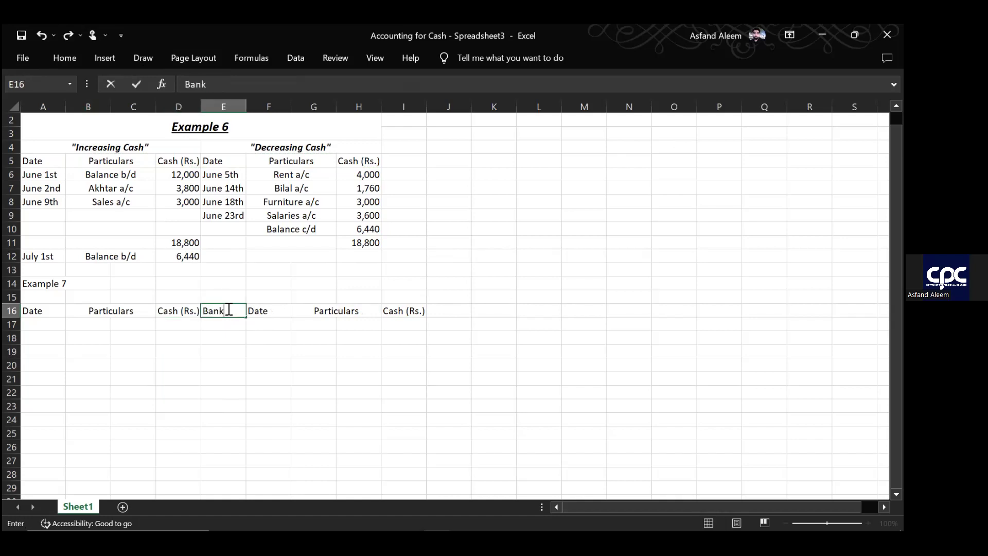
text( (Rs.))
- Copy the Bank (Rs.) heading from E16 to J16, after the second Cash (Rs.) heading
click(439, 311)
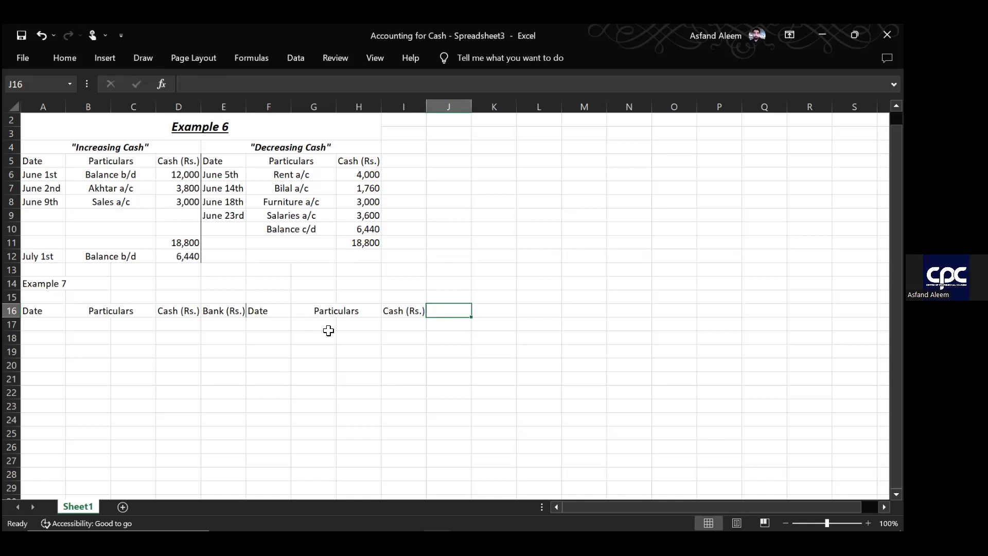
click(224, 311)
key(ctrl+c)
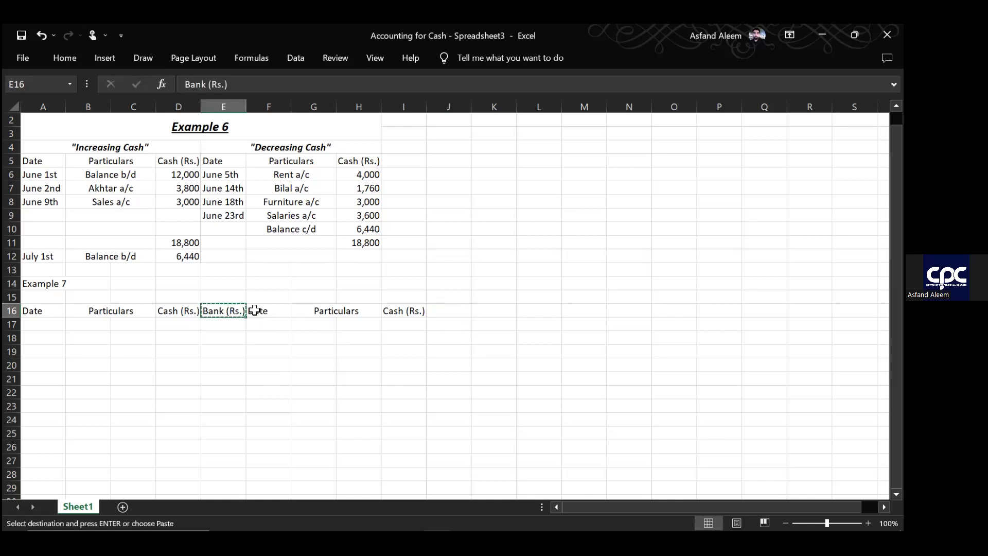
click(456, 312)
key(ctrl+v)
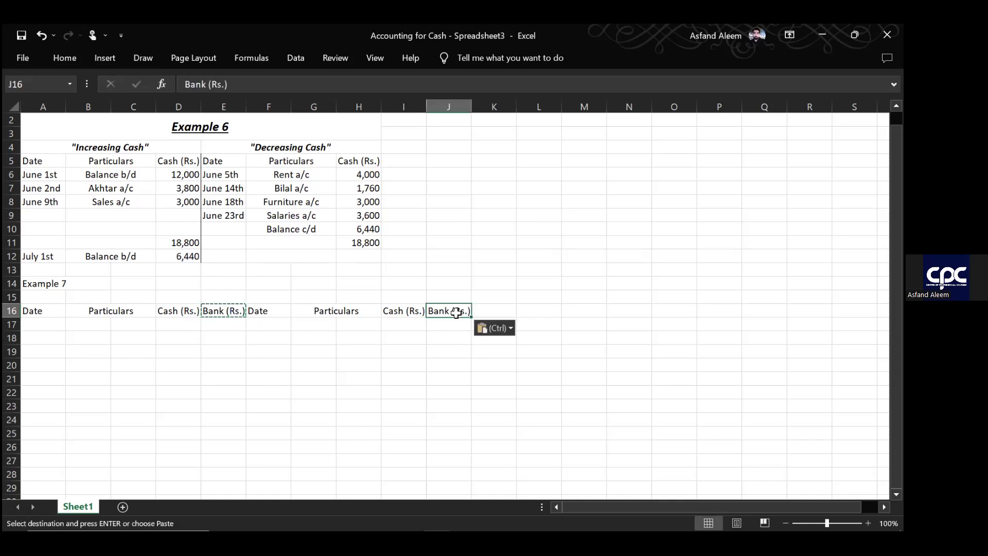
click(349, 379)
- Merge and center cells B17:C17 under the first Particulars heading of Example 7
drag(79, 324, 133, 324)
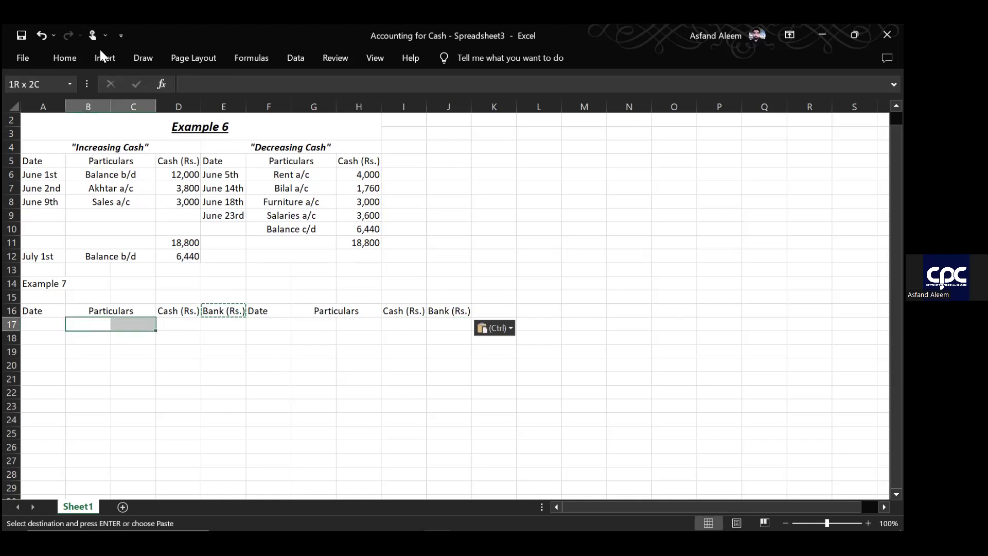
click(77, 61)
click(354, 107)
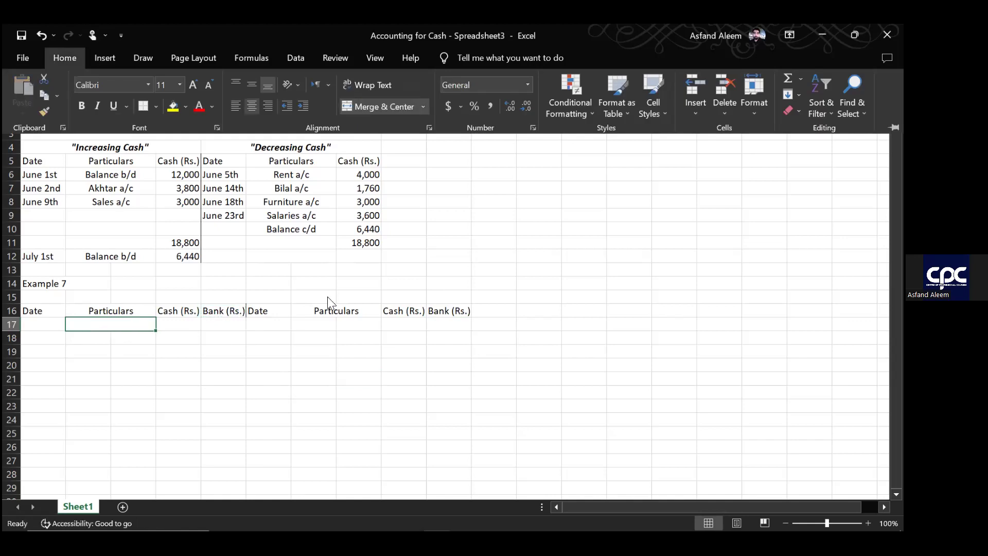
key(Escape)
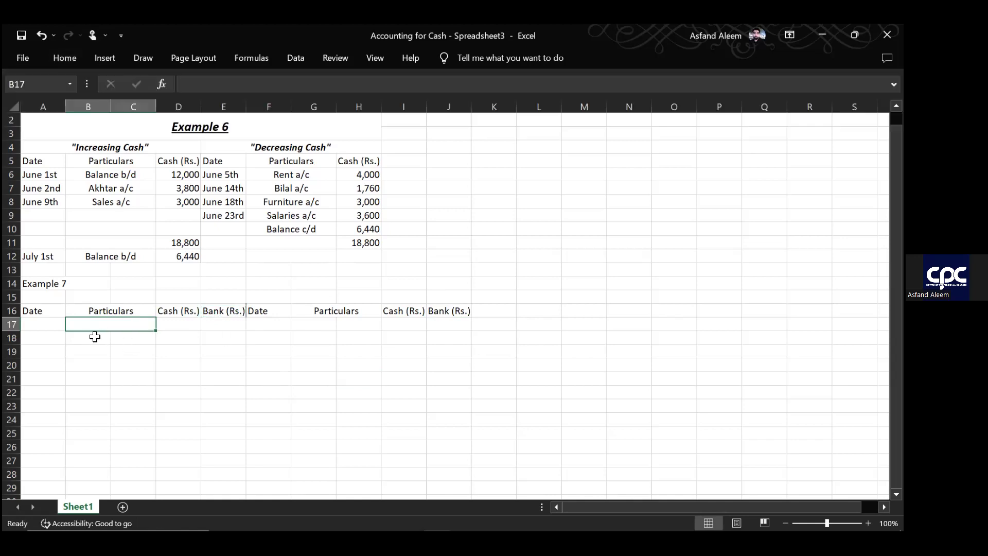
key(Down)
key(shift+Down)
key(shift+Down)
key(shift+Down)
key(shift+Down)
key(shift+Down)
key(shift+Down)
key(shift+Down)
key(shift+Down)
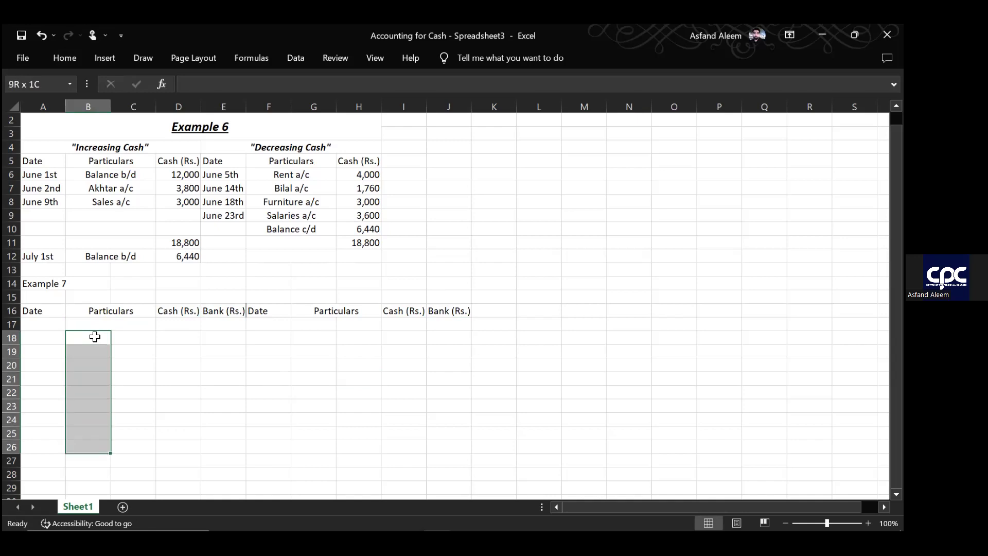
key(shift+Right)
- Copy the merged cell B17:C17 down to B18:C27 so every row under the first Particulars heading is merged
click(115, 322)
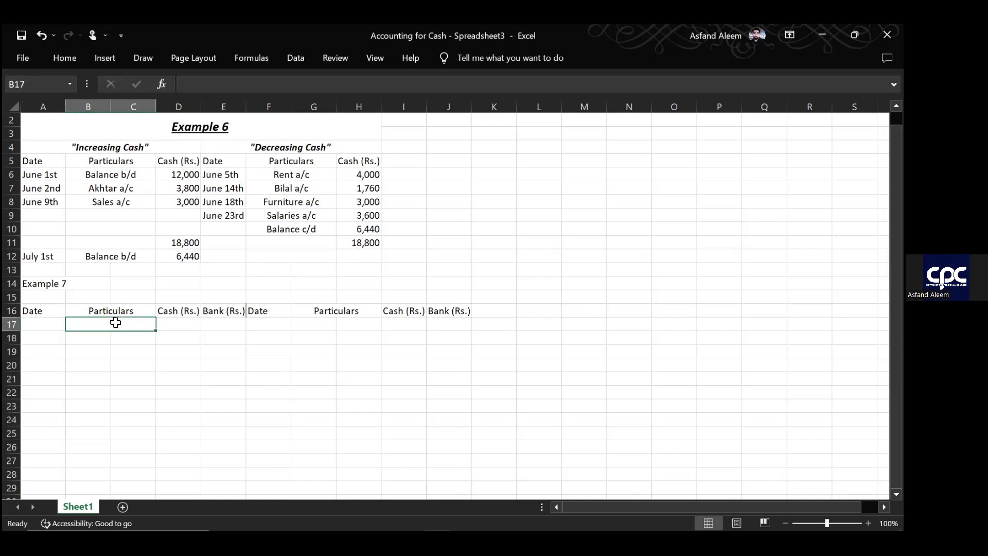
key(ctrl+c)
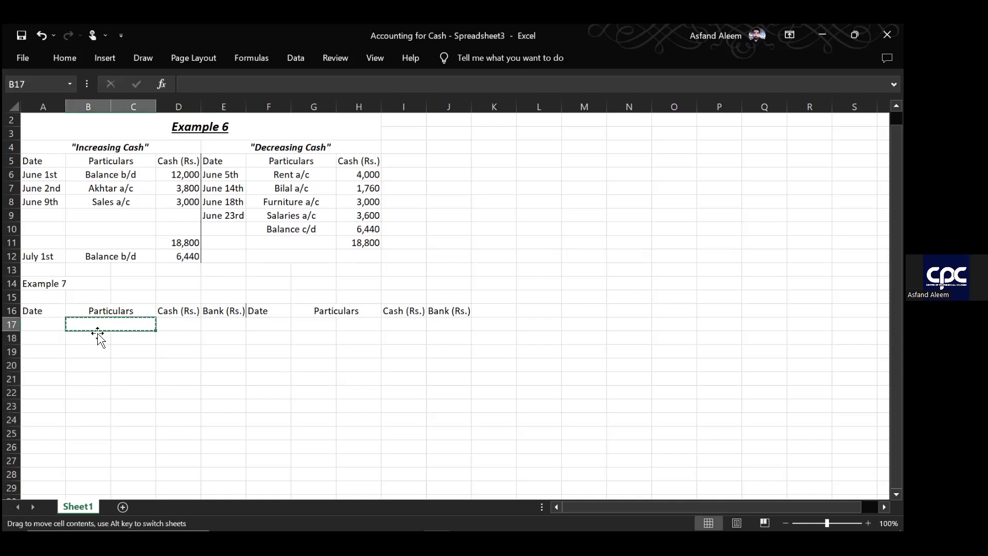
click(100, 336)
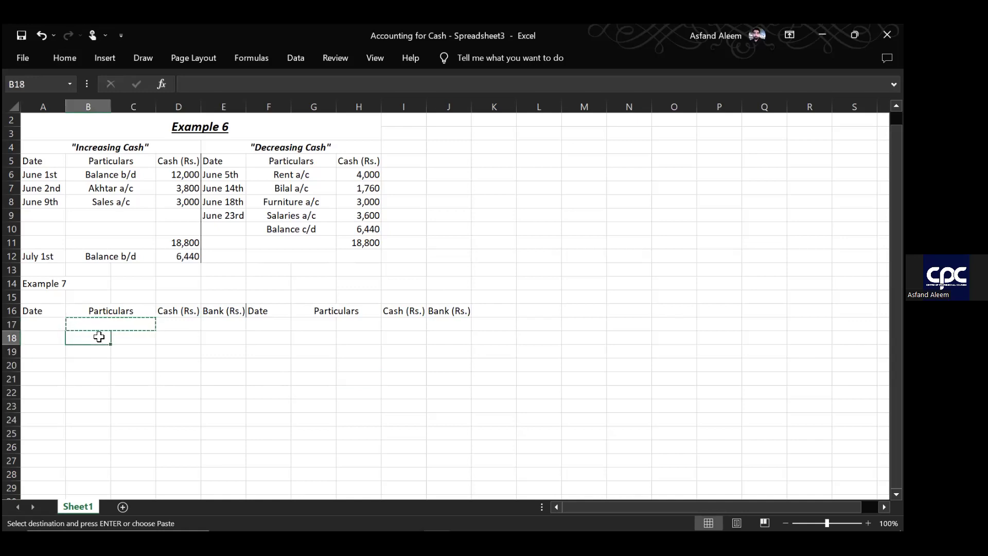
key(shift+Down)
key(shift+Down)
key(shift+Down)
key(shift+Down)
key(shift+Down)
key(shift+Down)
key(shift+Down)
key(shift+Down)
key(shift+Down)
key(shift+Right)
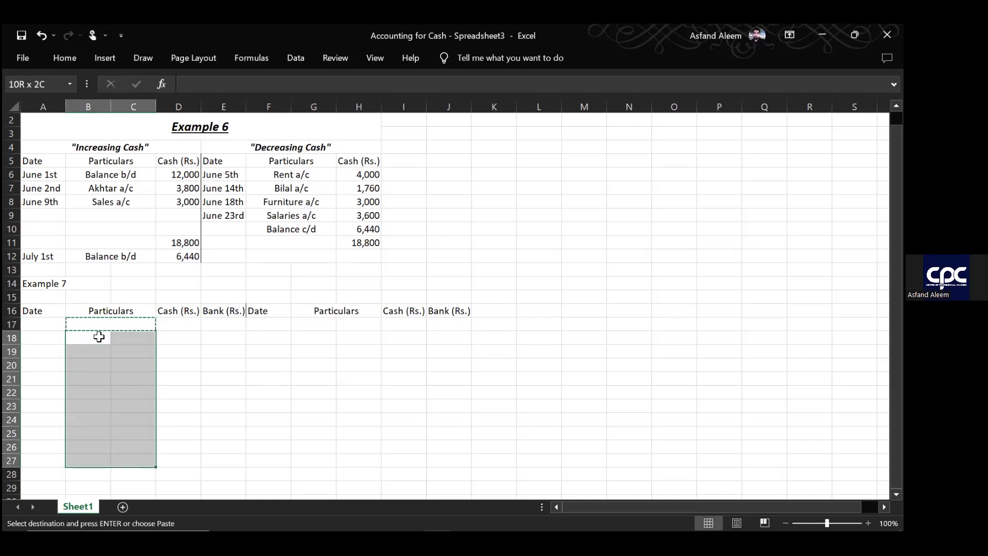
- Paste the copied merged cell format into G17:H27 under the second Particulars heading
click(310, 323)
key(shift+Right)
key(shift+Down)
key(shift+Down)
key(shift+Down)
key(shift+Down)
key(shift+Down)
key(shift+Down)
key(shift+Down)
key(shift+Down)
key(shift+Down)
key(shift+Down)
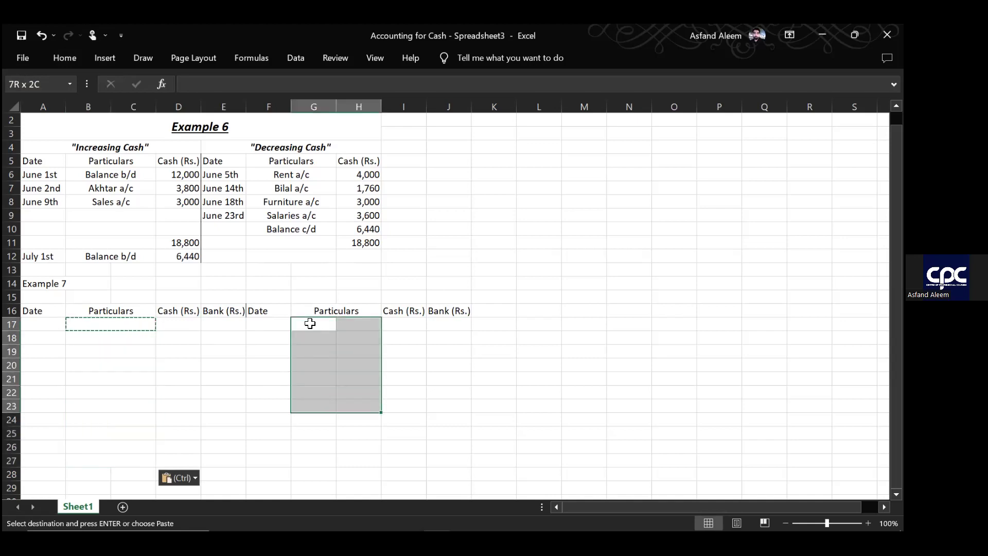
key(ctrl+v)
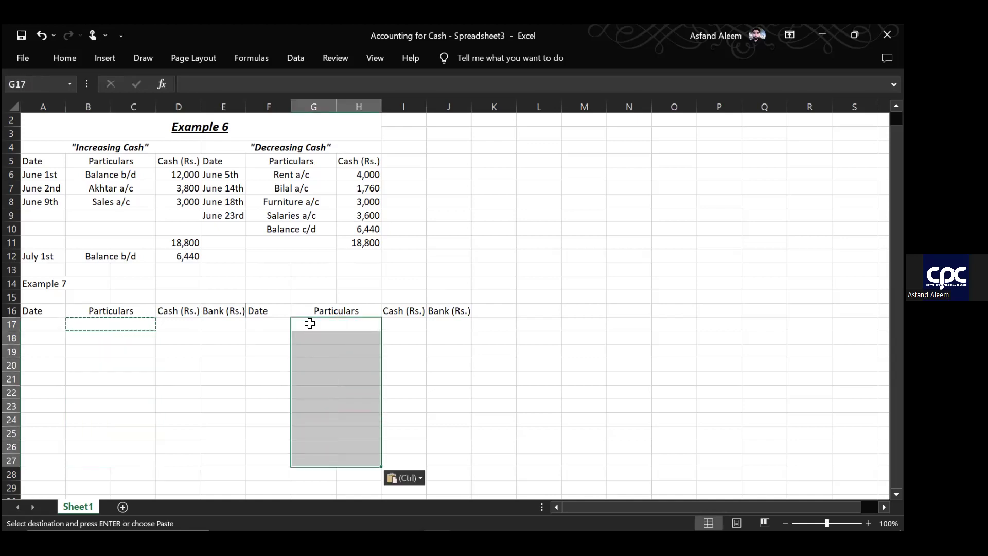
- Record July 1st, Capital a/c, with 40,000 in the first Bank (Rs.) column of row 17
click(51, 326)
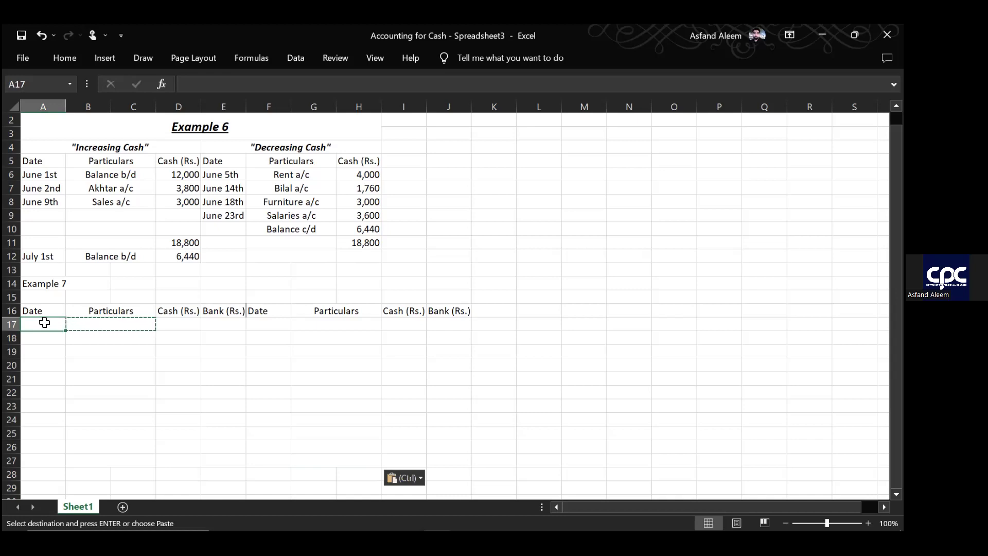
text(July 1st)
key(Tab)
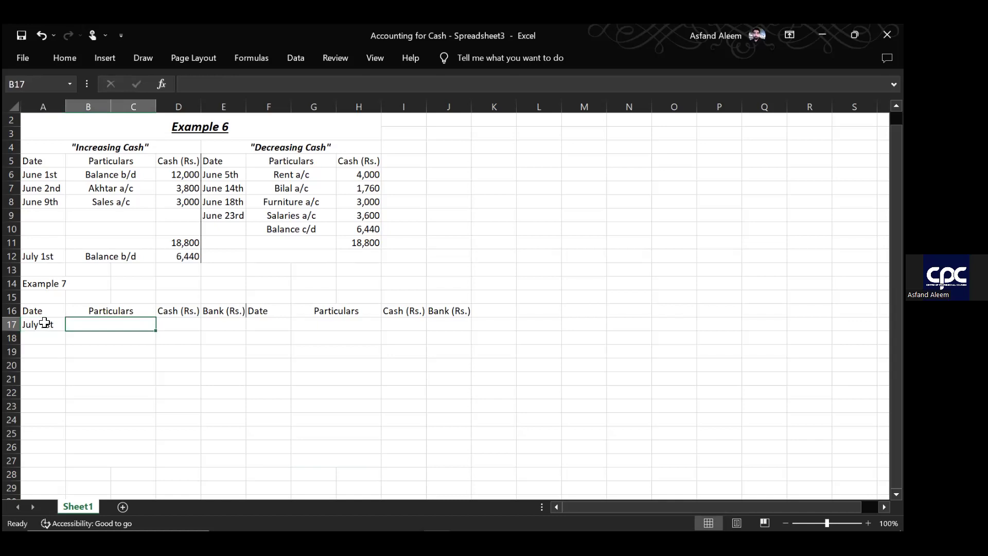
text(Capital )
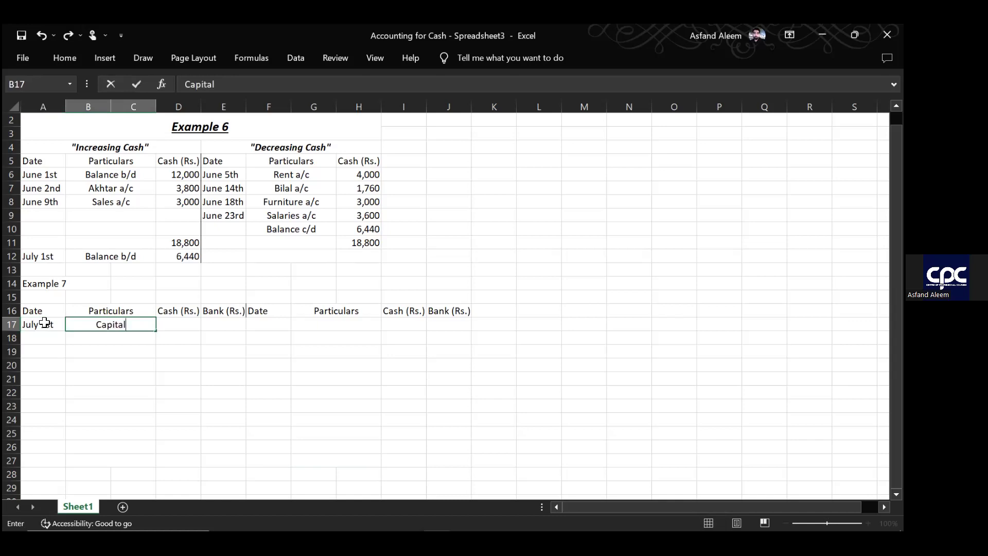
text(a/c)
key(Tab)
key(Tab)
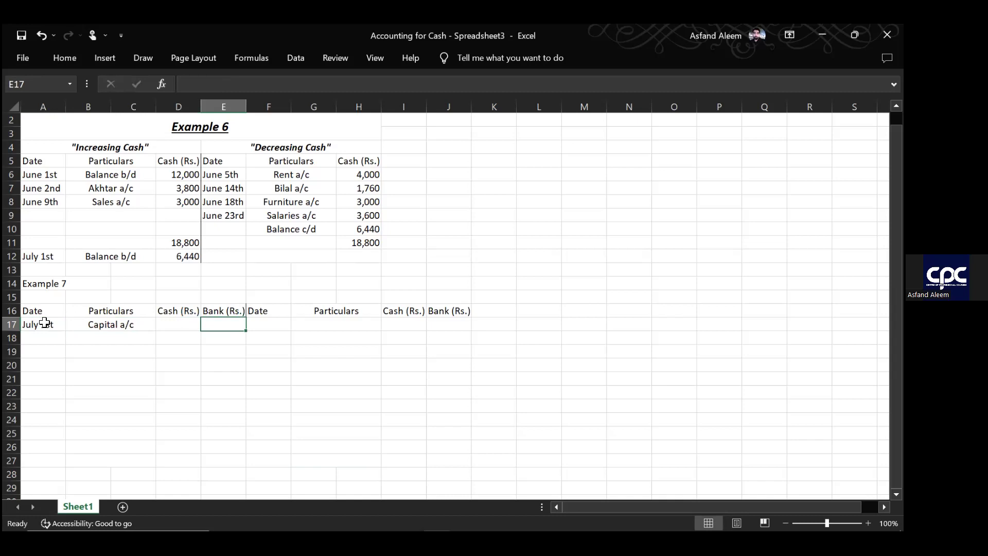
text(40,000)
key(Tab)
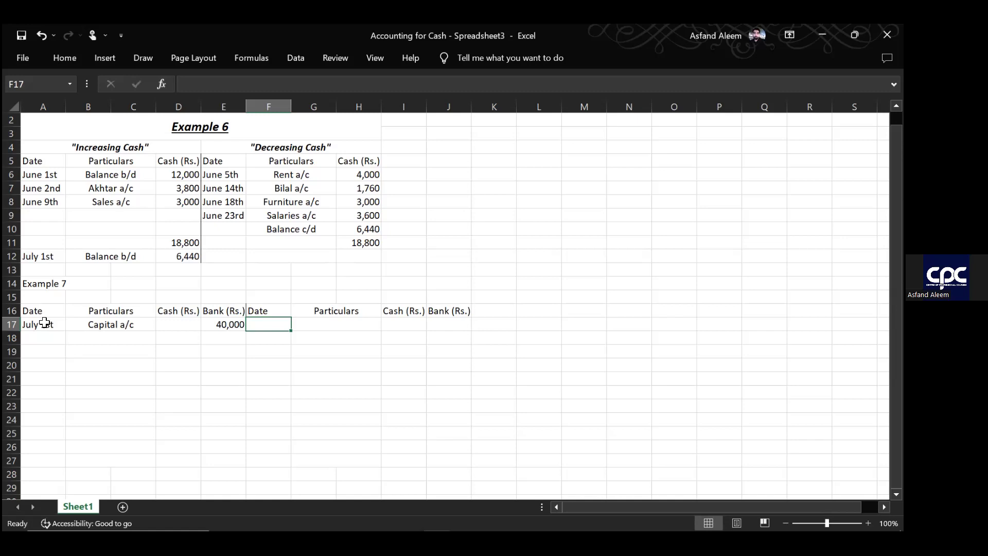
- Record July 2nd, Rent a/c, with 17,000 in the second Bank (Rs.) column of row 17
text(July )
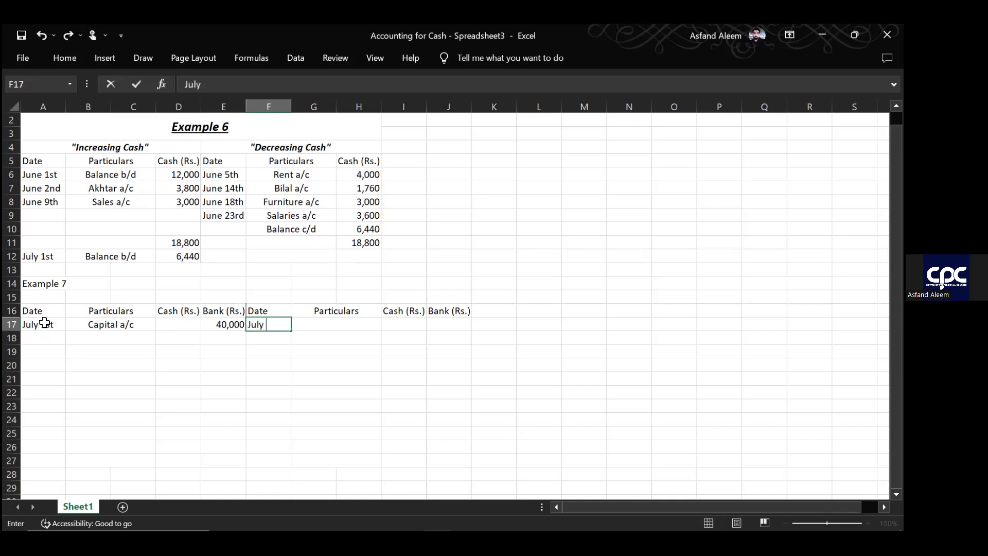
text(2nd)
key(Tab)
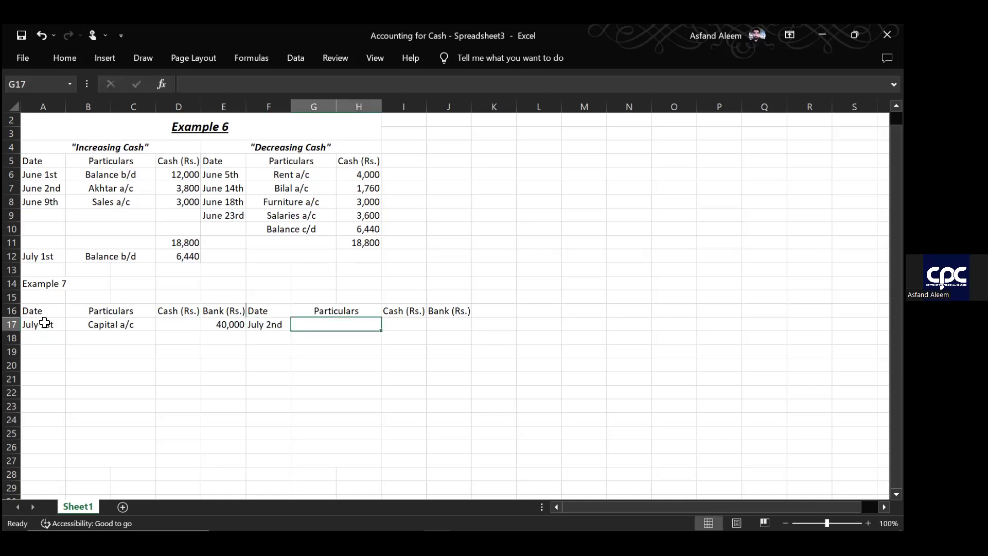
text(Rent )
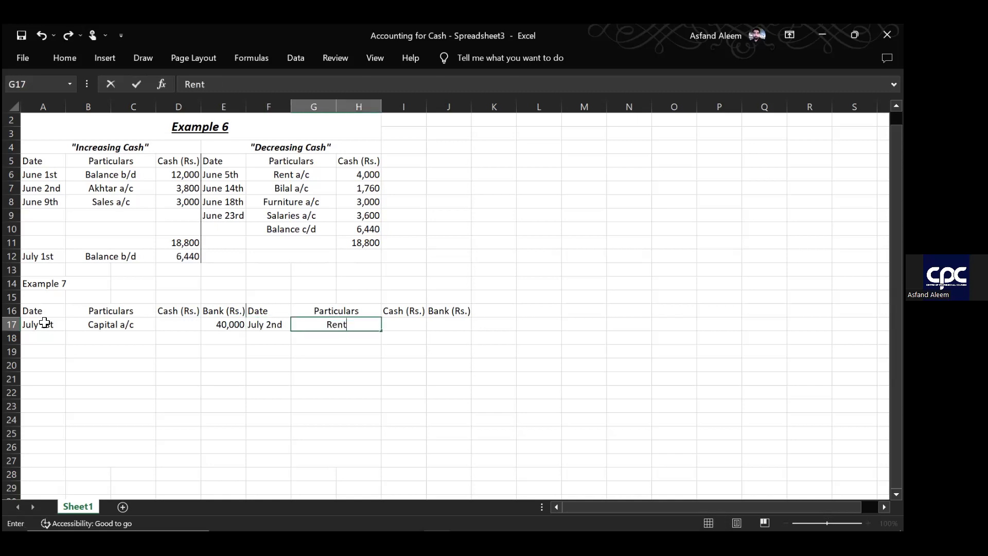
text(a/c)
key(Tab)
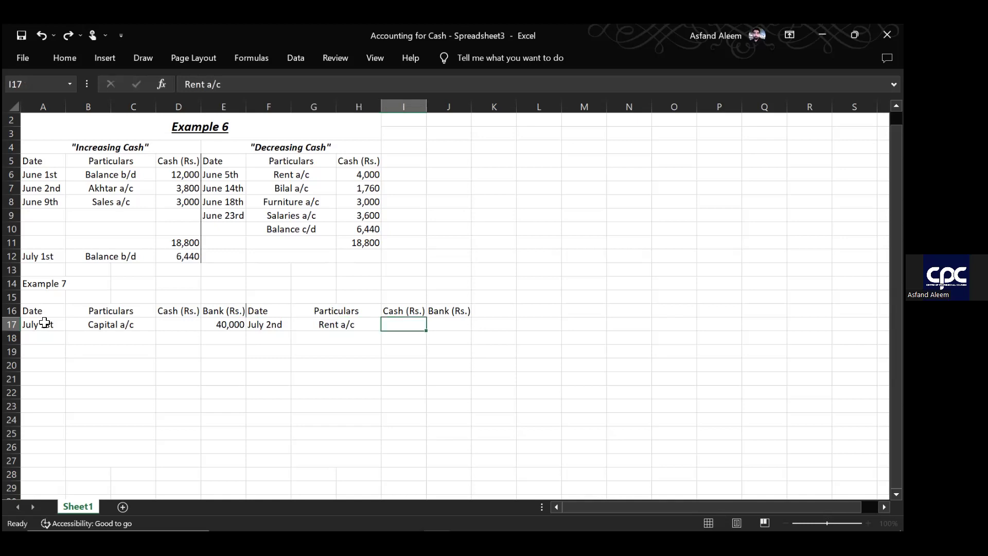
key(Tab)
text(1,7000)
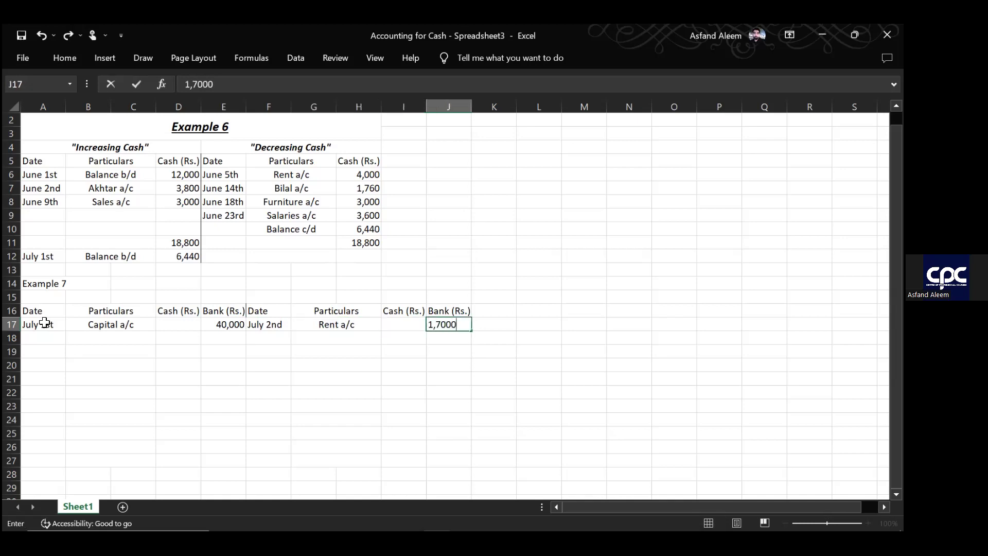
key(Return)
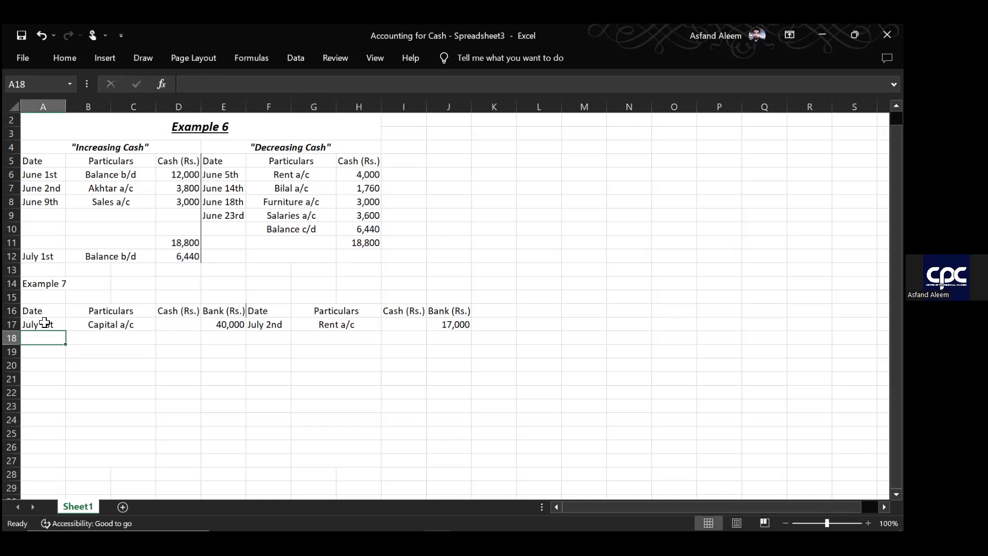
key(Tab)
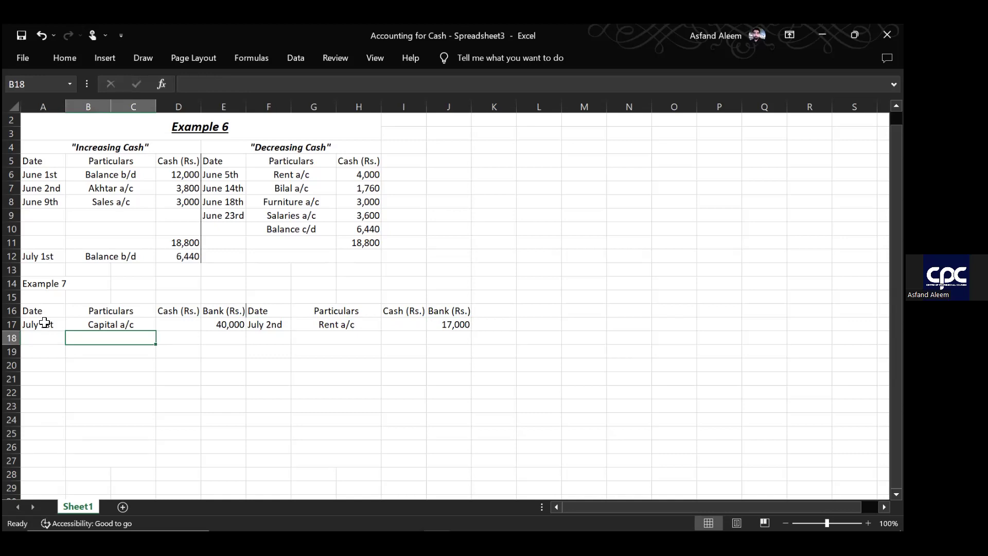
key(Right)
key(Right)
key(Left)
key(Left)
key(Left)
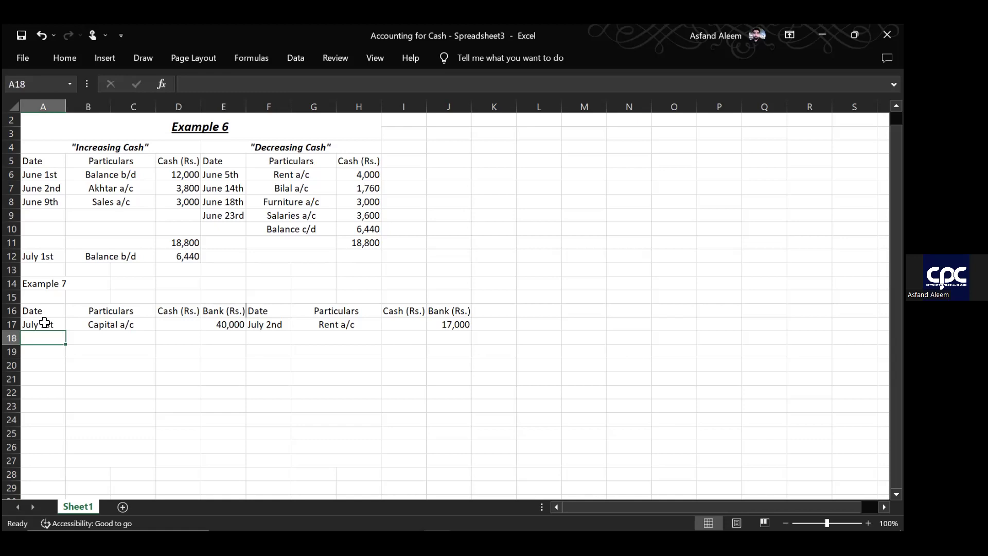
- Record July 9th, Bank a/c, with 1,000 in the first Cash (Rs.) column of row 18
text(July 9th)
key(Tab)
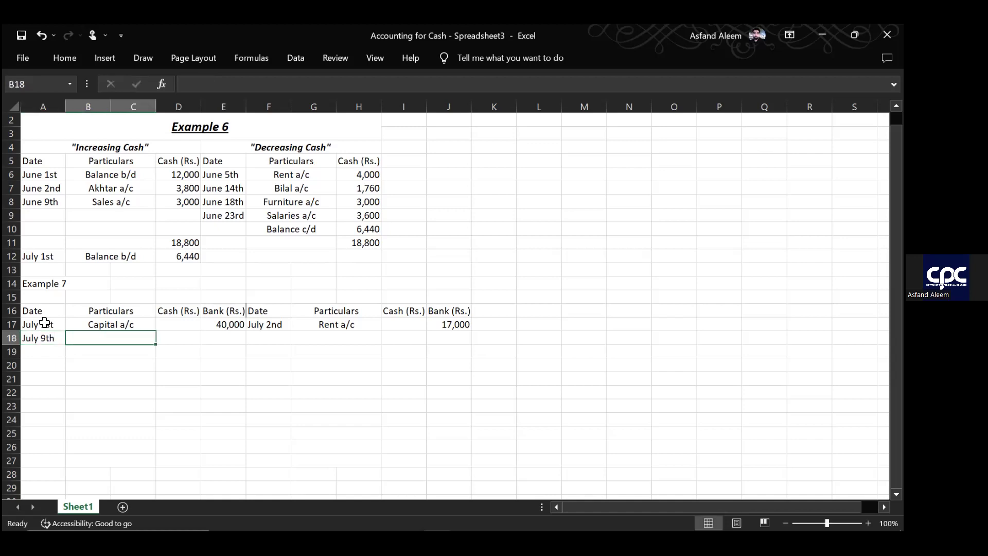
text(Bank a/c)
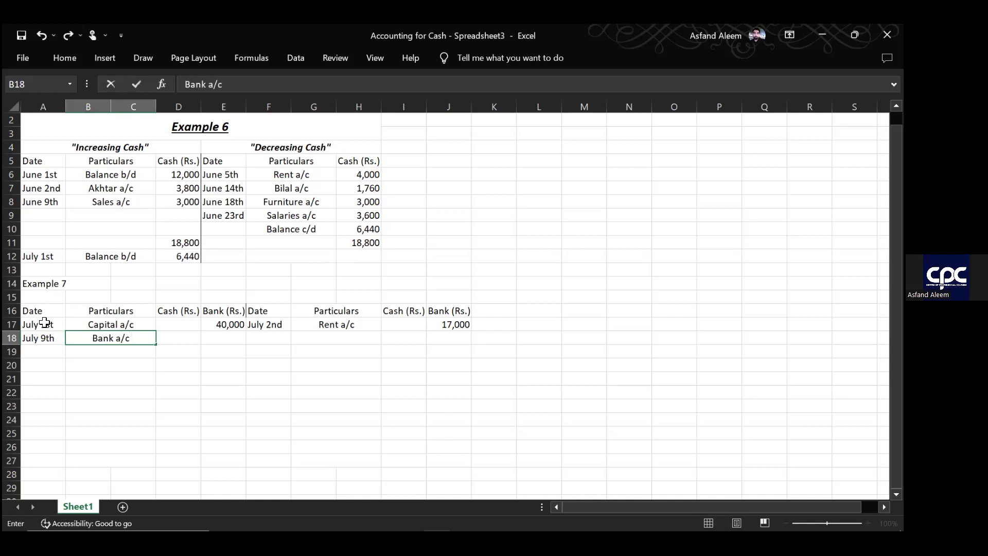
key(Tab)
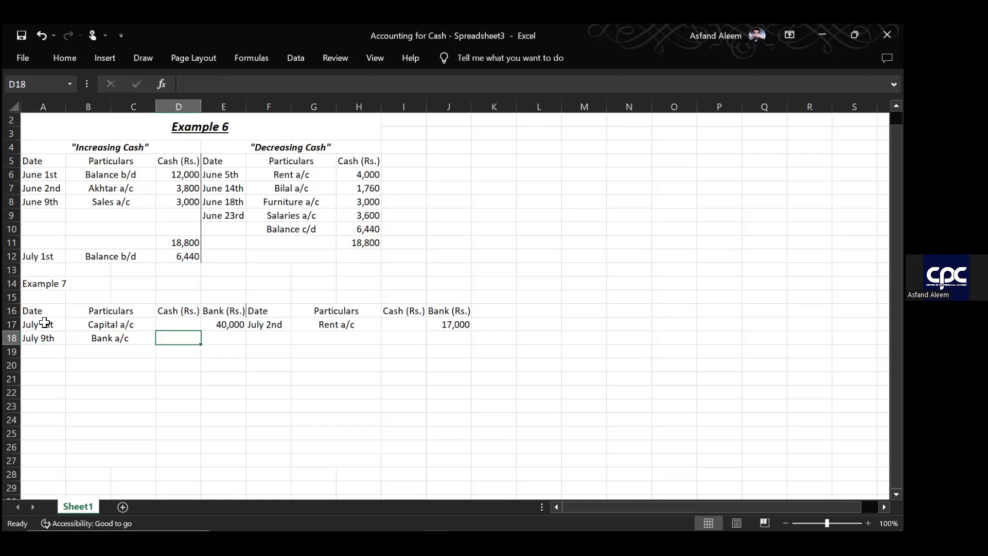
text(1,000)
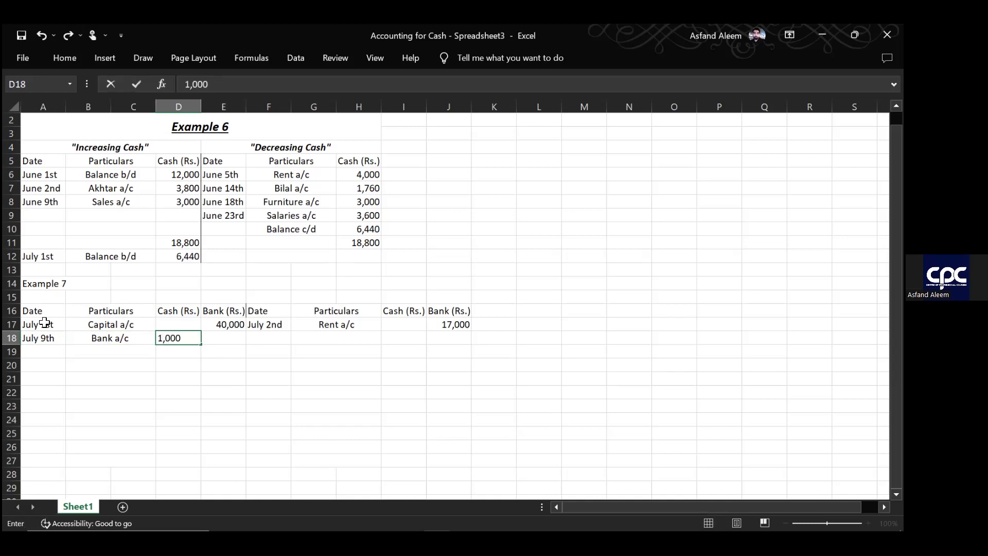
key(shift+Tab)
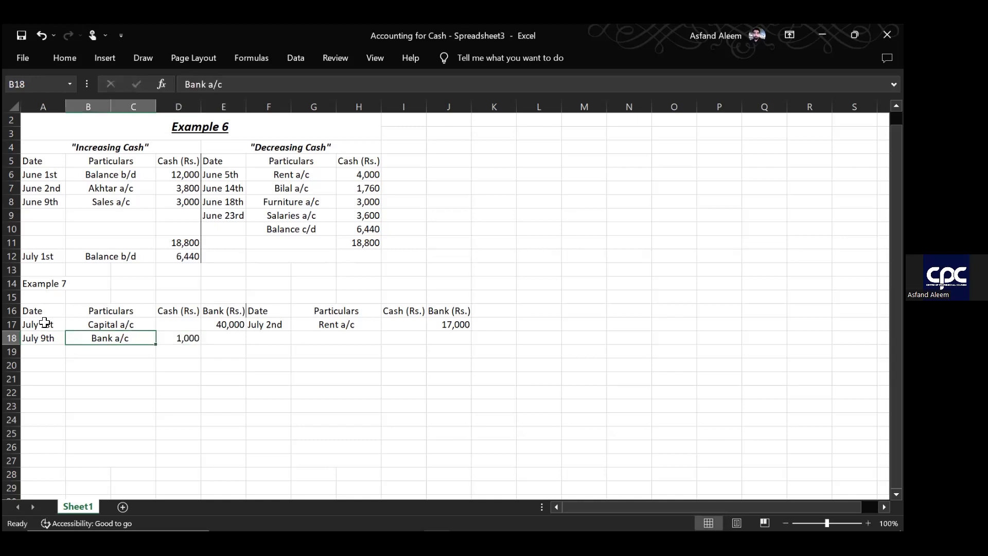
- Highlight the Bank a/c cell in row 18 with a yellow fill
click(74, 59)
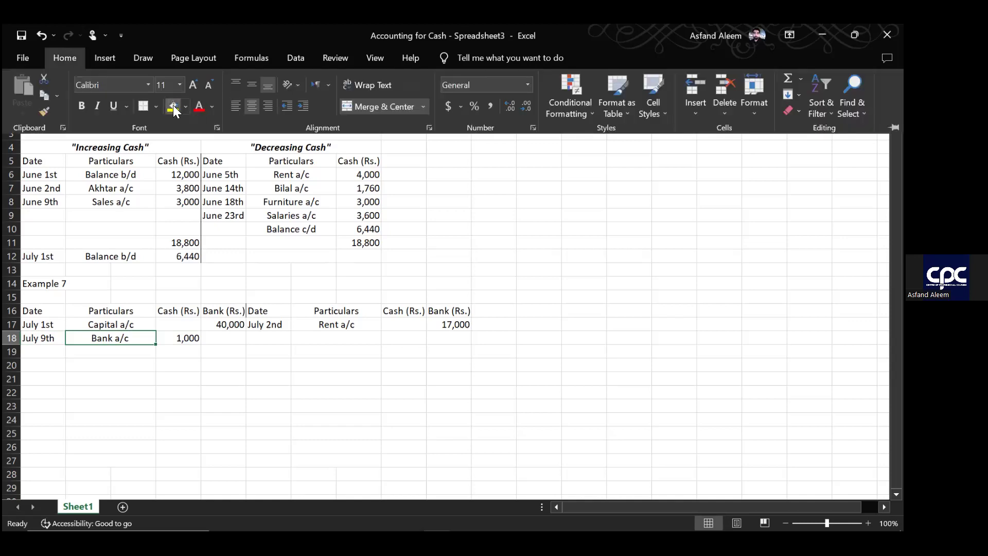
click(173, 108)
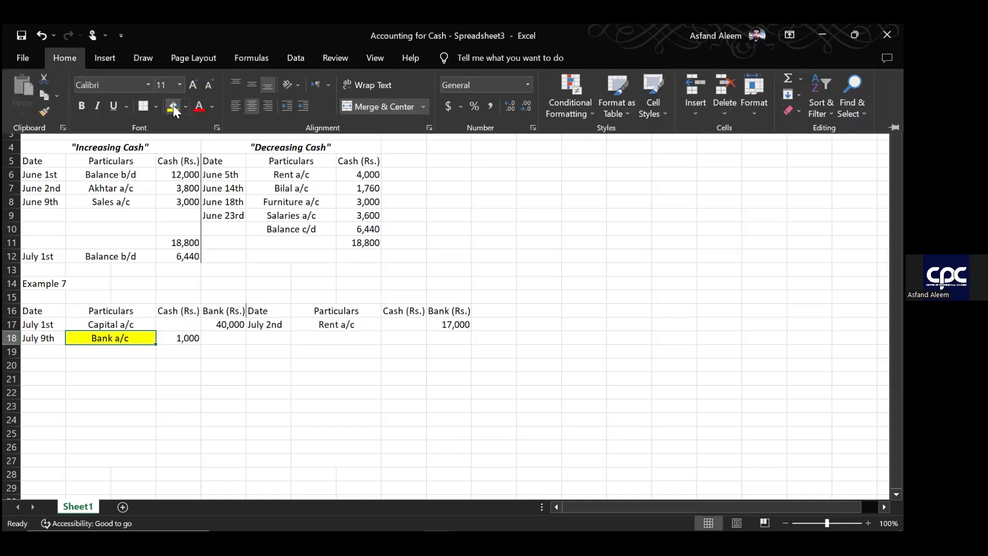
- Record July 9th, Cash a/c, with 1,000 in the second Bank (Rs.) column of row 18
click(281, 337)
text(July )
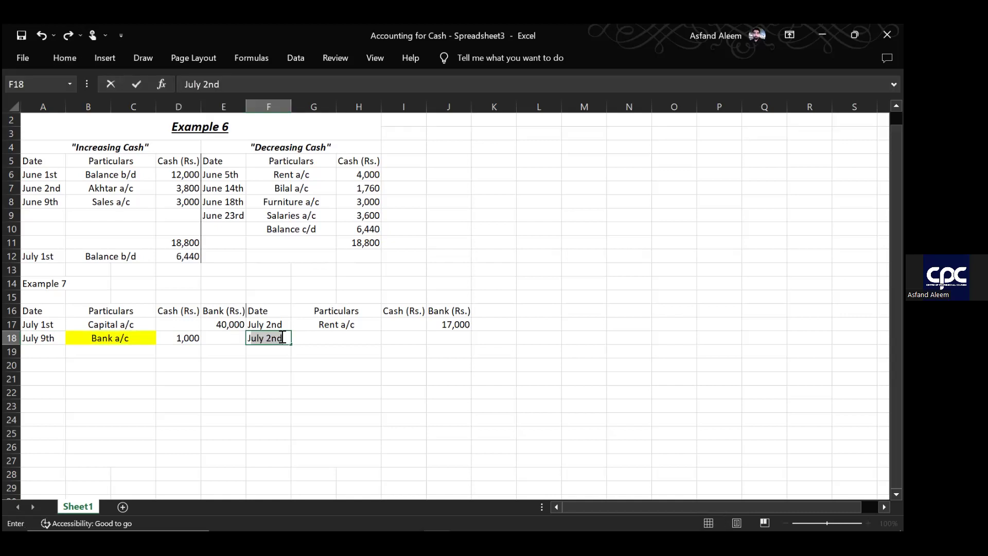
text(9h)
key(BackSpace)
text(th)
key(Tab)
text(Cash a/c)
key(Tab)
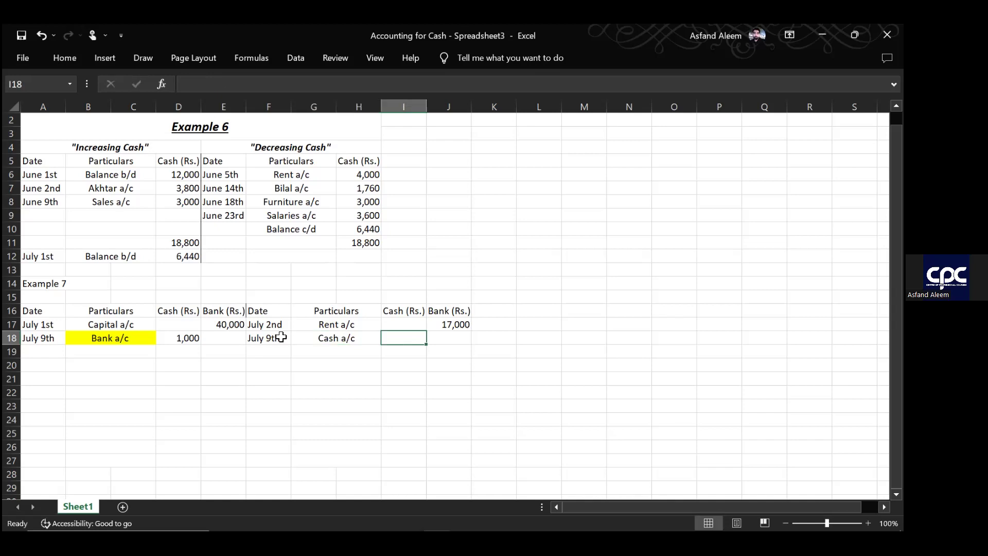
key(Tab)
text(1,000)
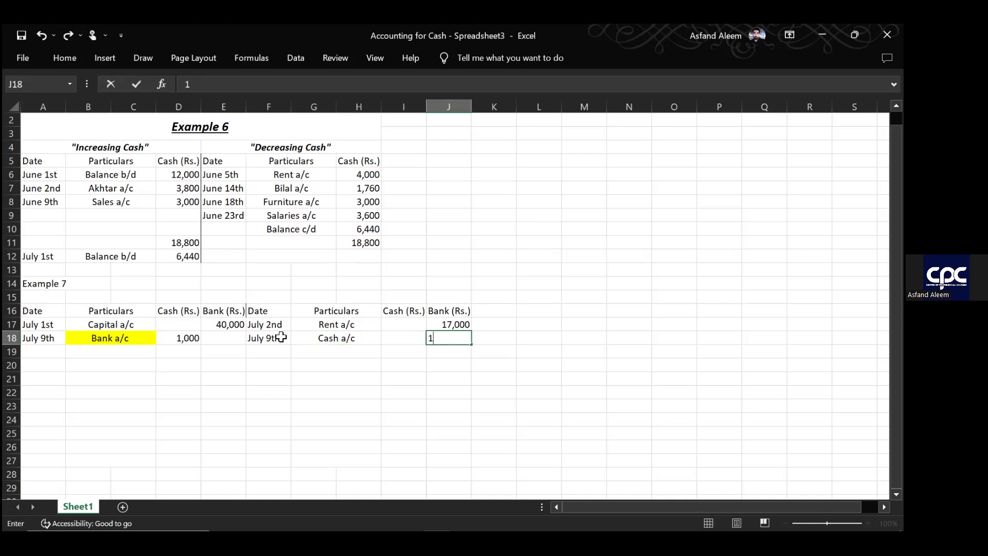
key(Return)
- Highlight the Cash a/c cell in row 18 with a yellow fill
key(Left)
key(Up)
key(Right)
key(Right)
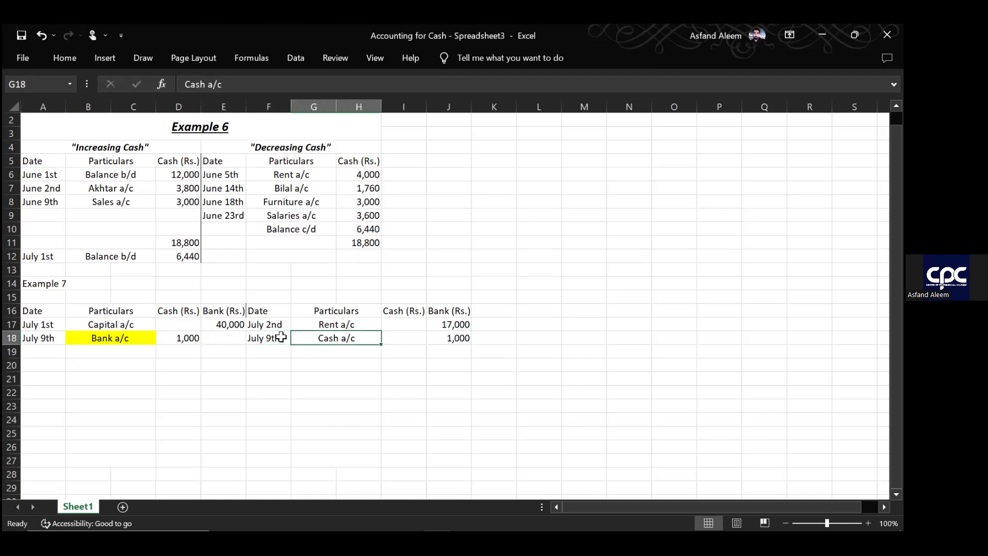
click(65, 58)
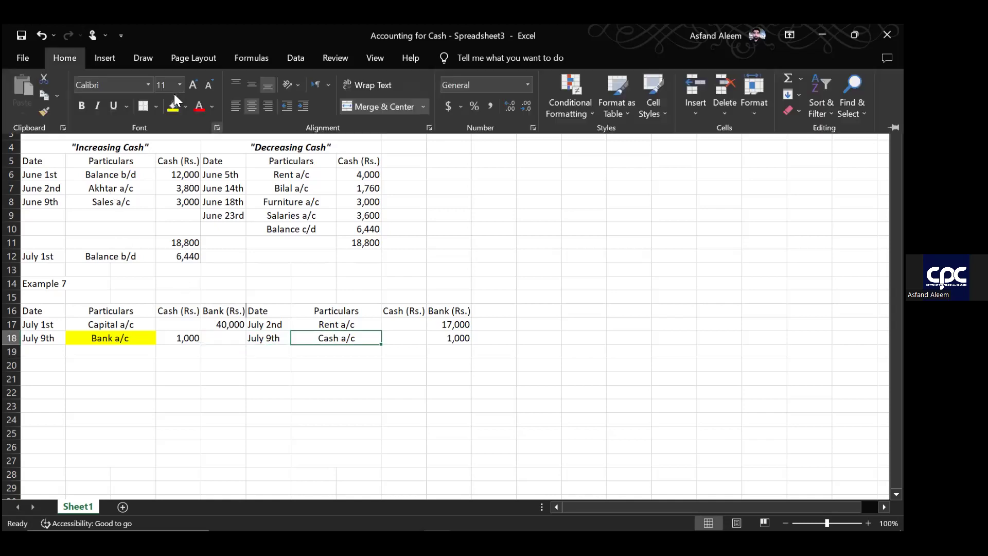
click(173, 106)
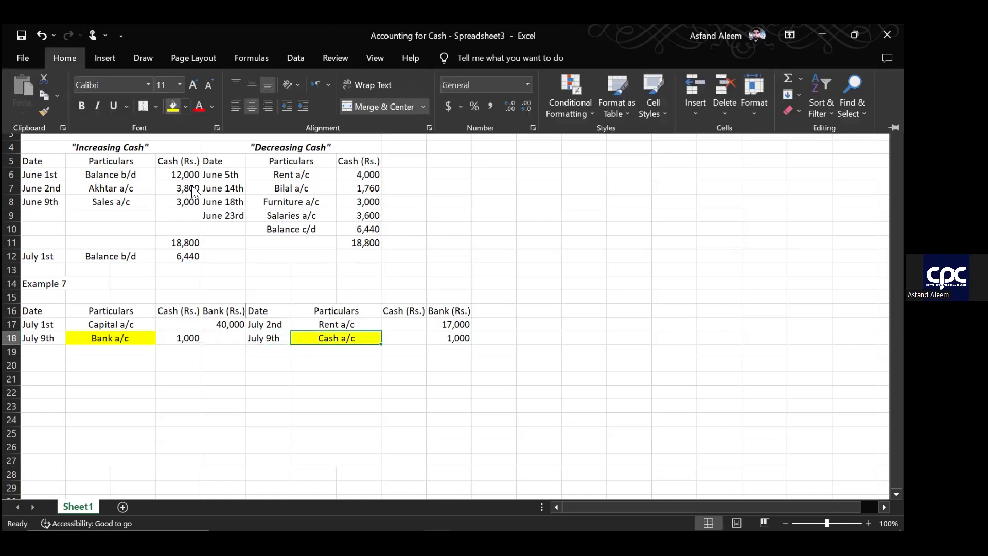
- Record July 14th, Adv. Expenses a/c, with 700 in the second Cash (Rs.) column of row 19
click(47, 350)
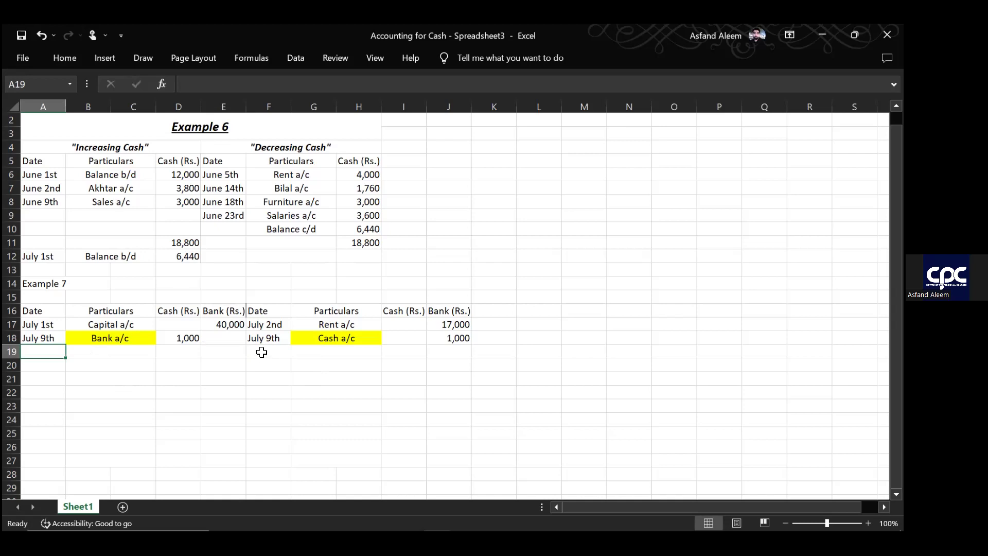
click(261, 351)
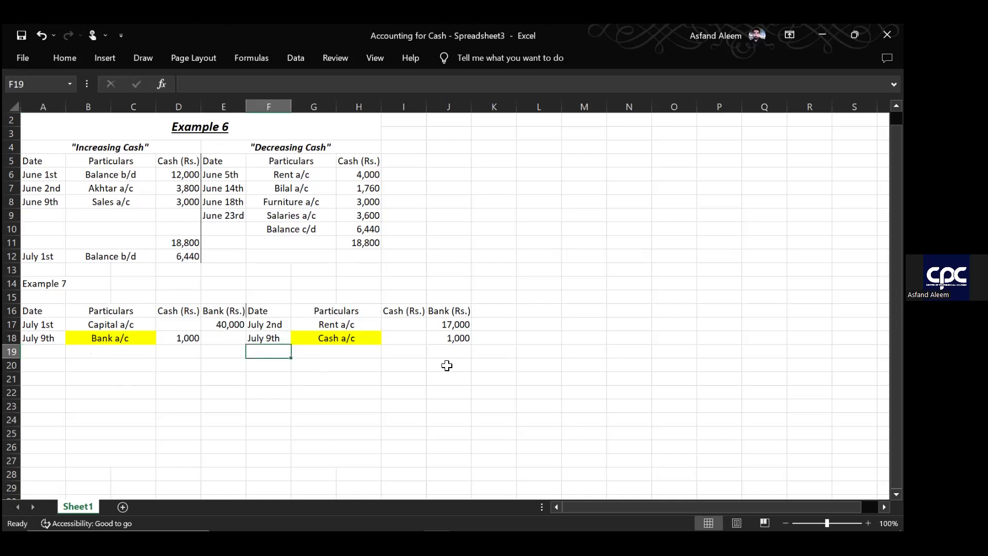
click(413, 351)
text(700)
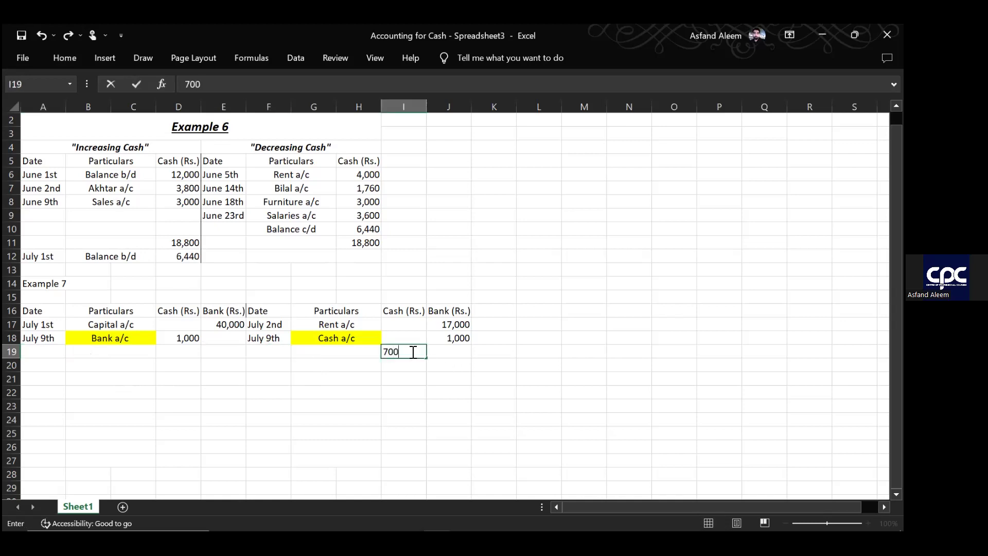
key(Left)
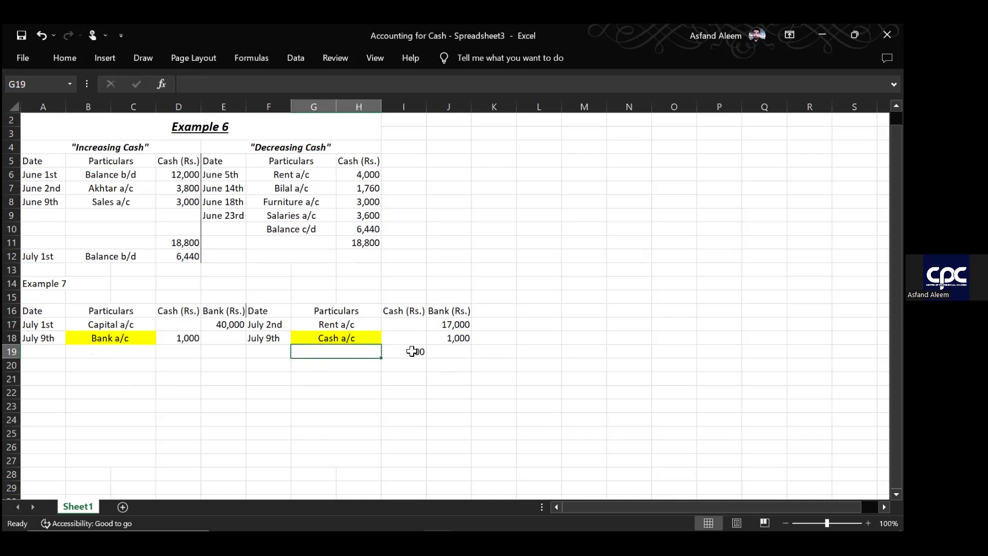
text(Adv. Expene)
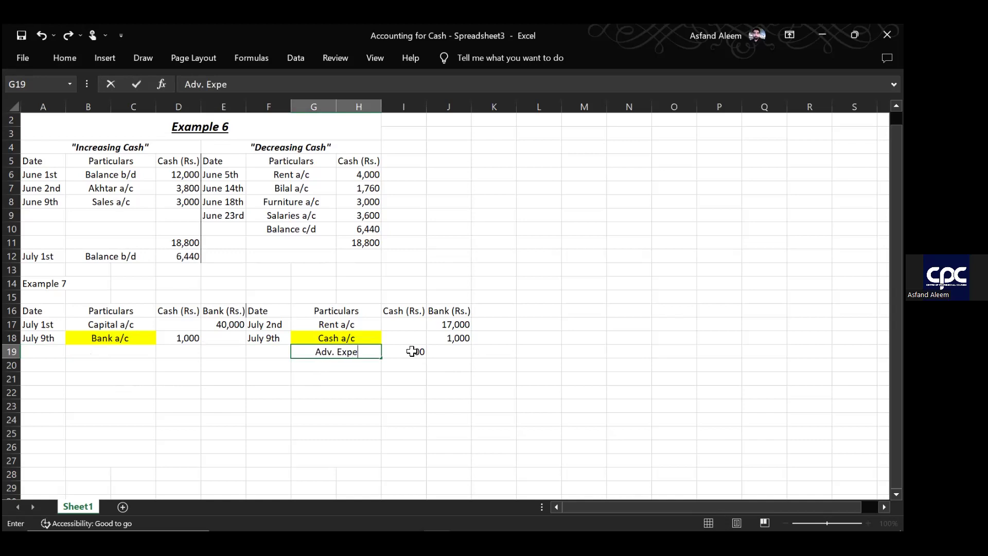
key(BackSpace)
text(ses a/c)
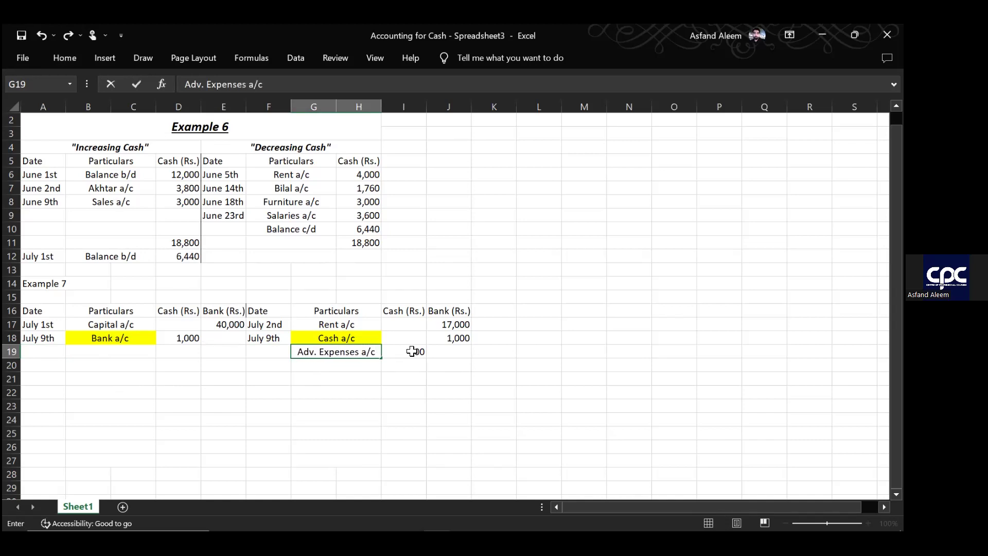
key(Left)
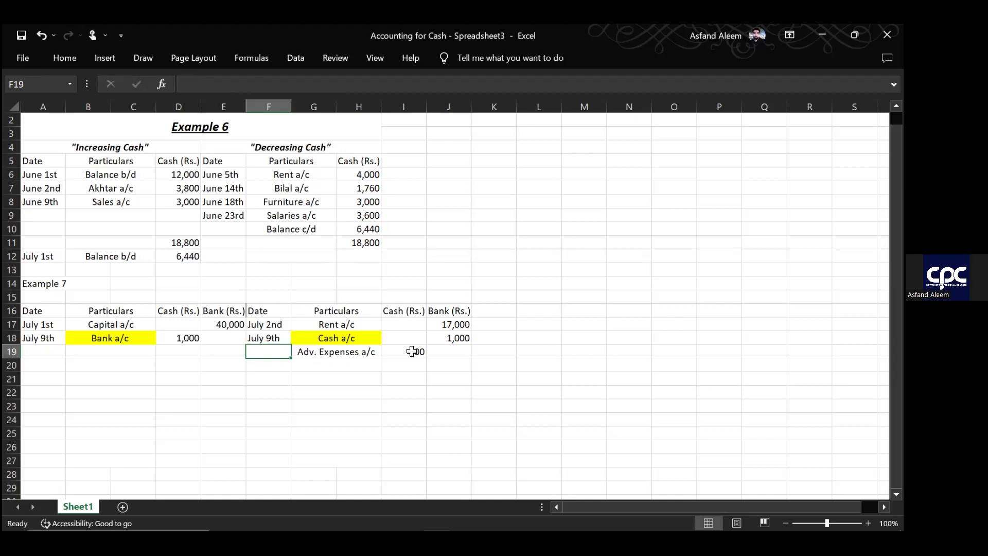
text(July 1)
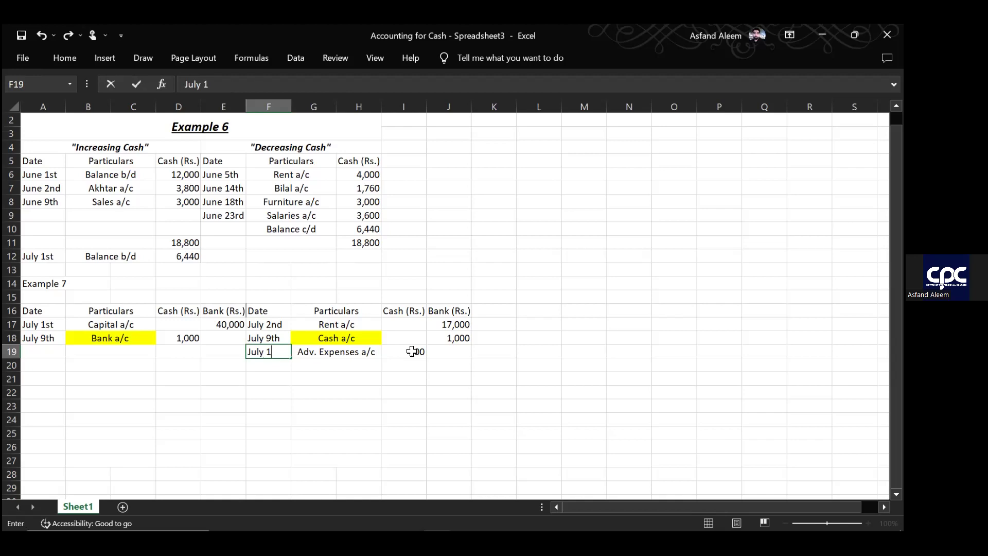
text(4th)
key(Return)
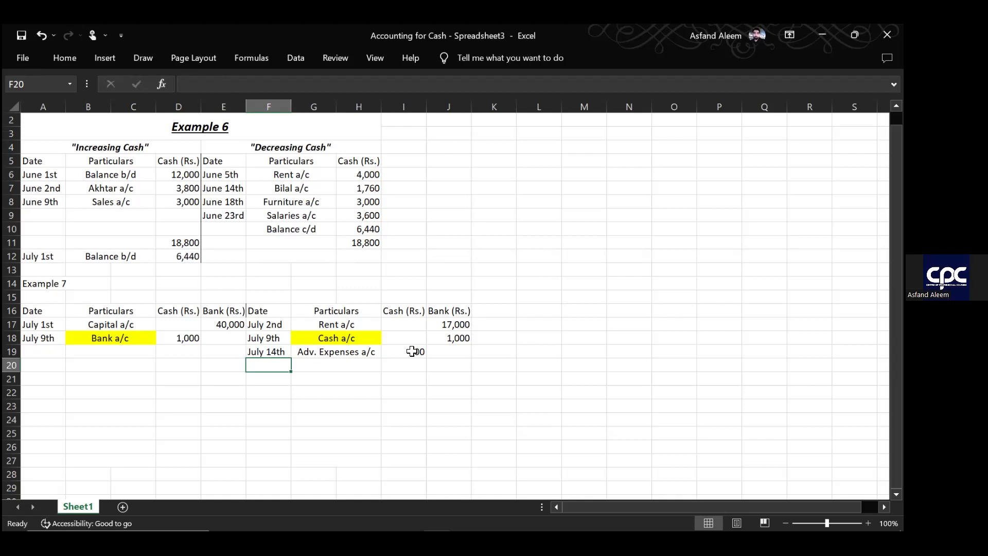
- Record July 18th, Sales a/c, with 8,120 in the first Bank (Rs.) column of row 19
click(37, 352)
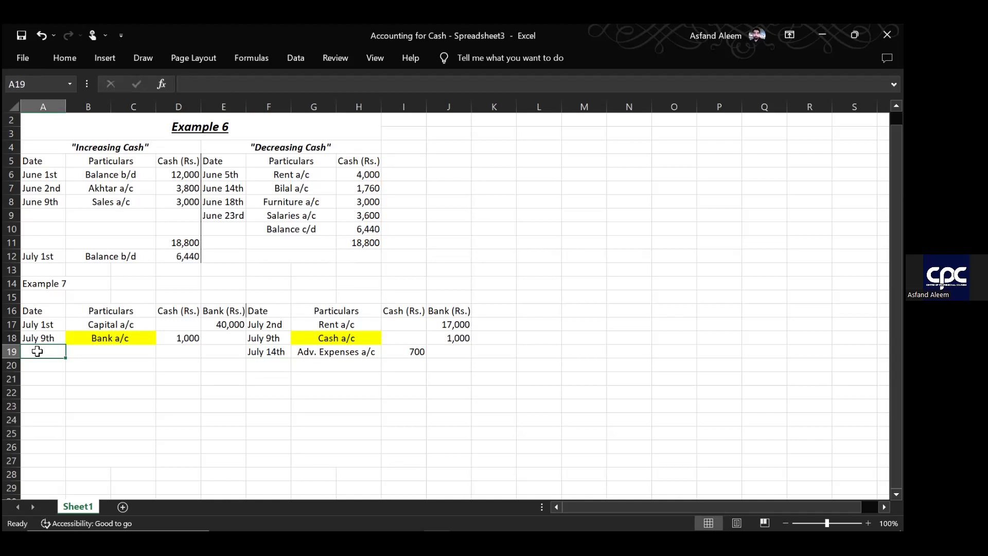
text(July)
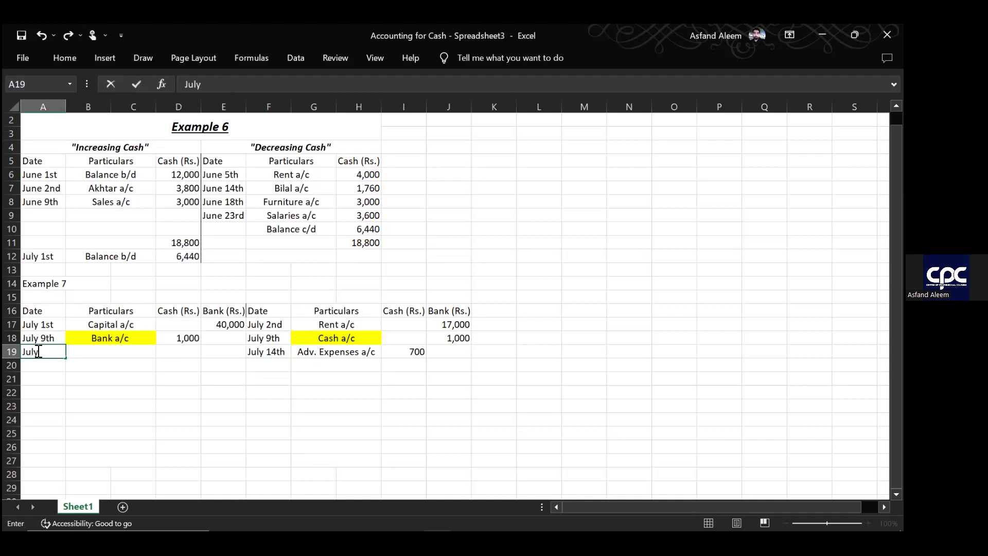
text( 18th)
key(Tab)
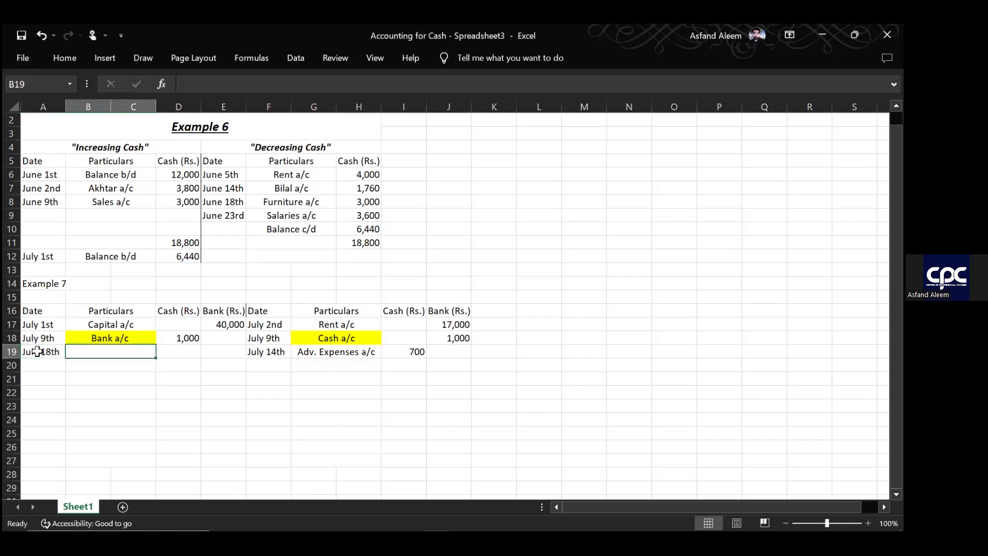
text(Sales)
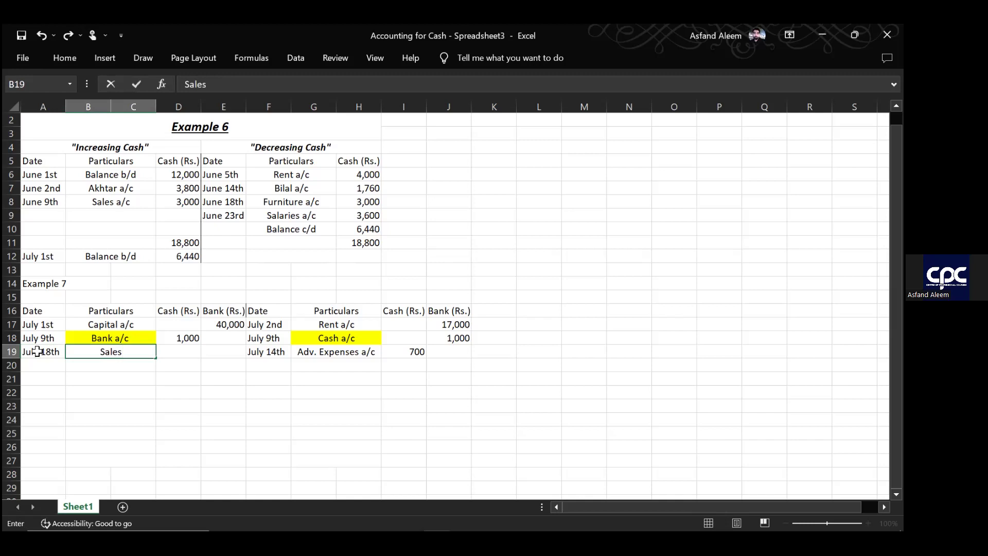
text( a/c)
key(Tab)
key(Tab)
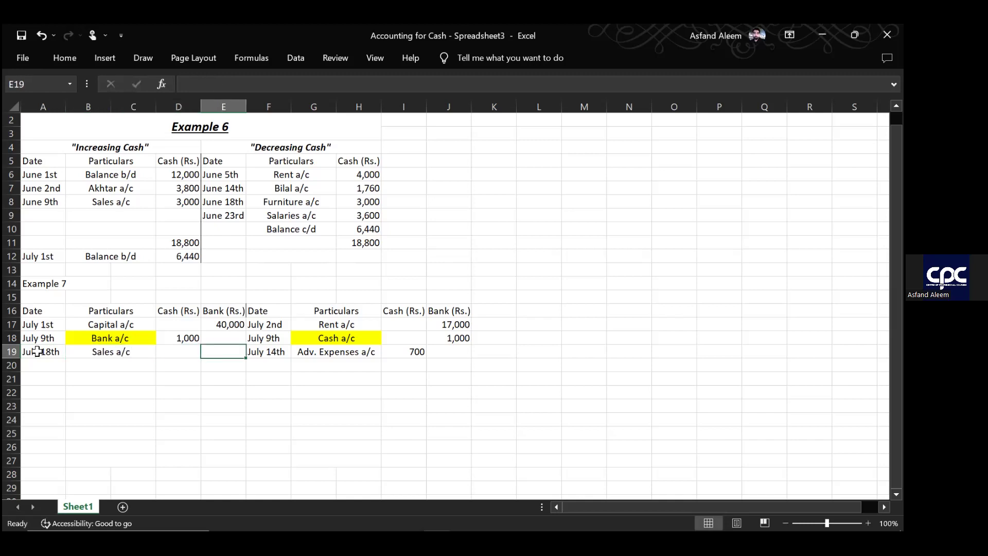
text(8,120)
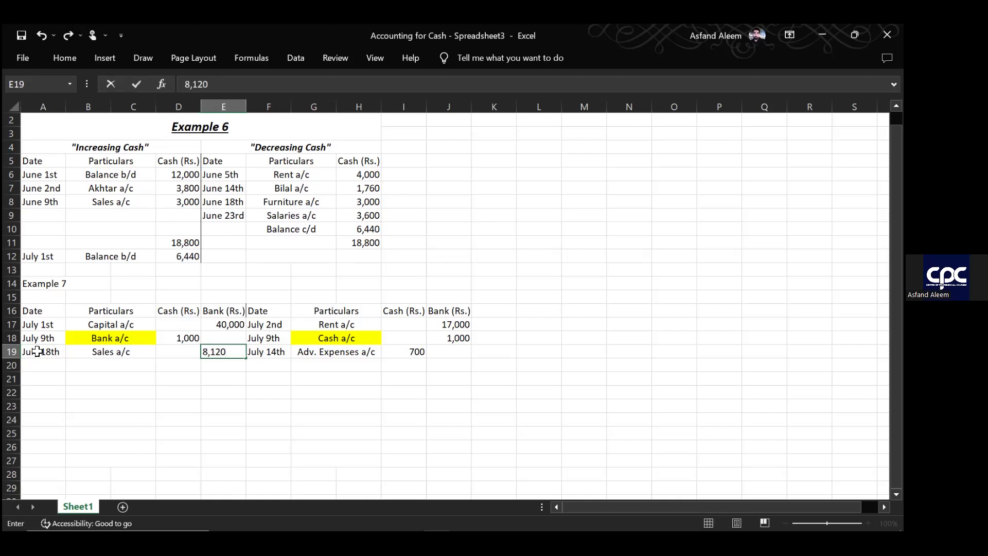
key(Return)
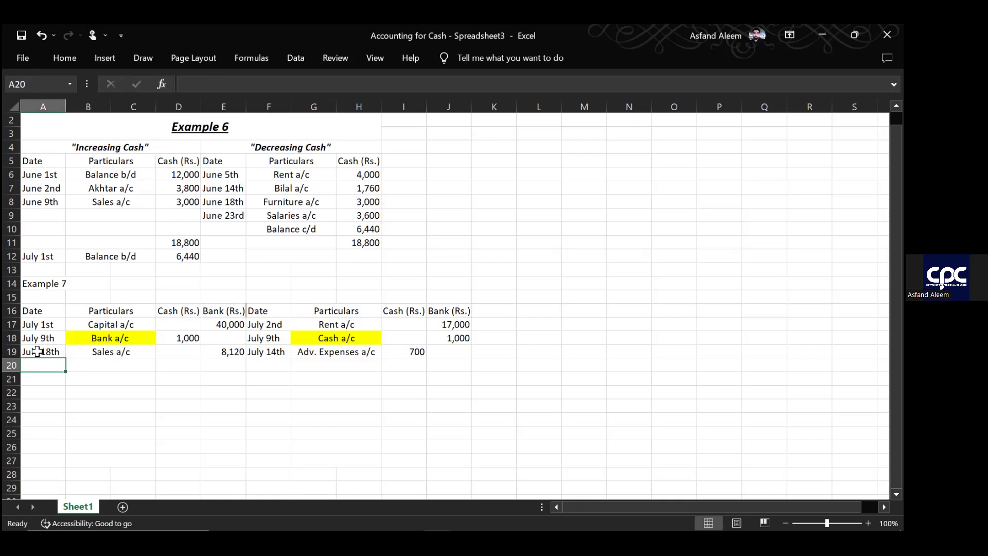
- Record July 23rd, Shahzaib Td. a/c, with 12,000 in the second Bank (Rs.) column of row 20
key(Right)
key(Right)
key(Right)
key(Right)
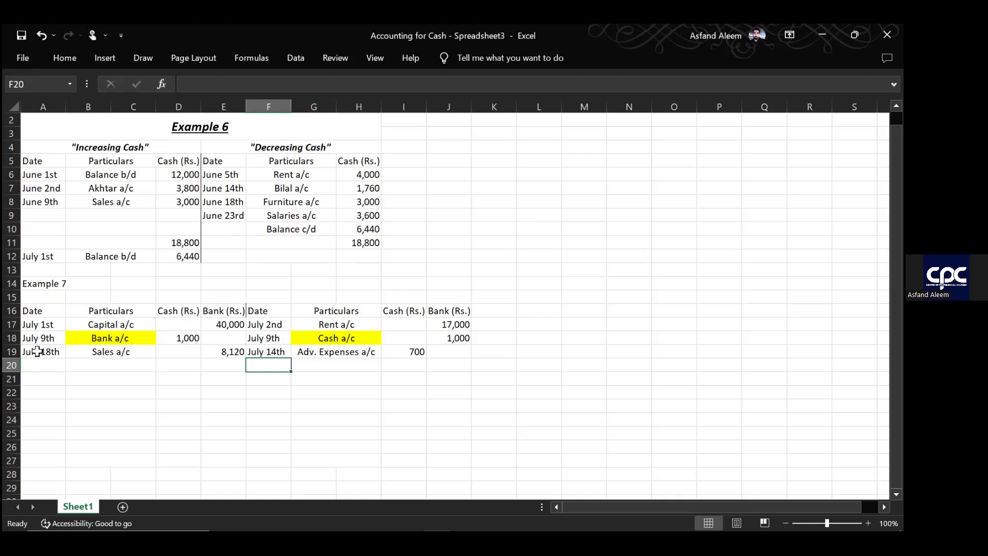
text(Ju)
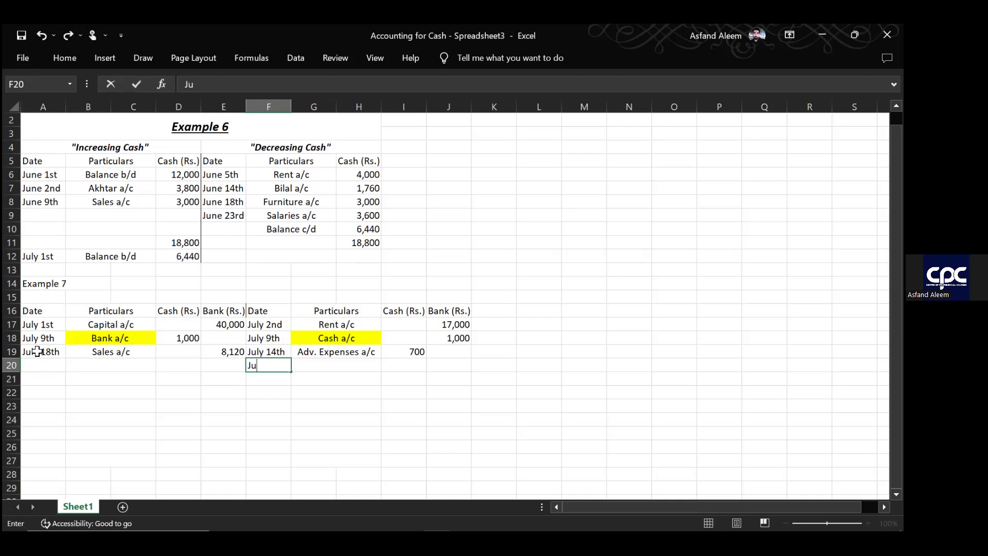
text(ly 23rd)
key(Tab)
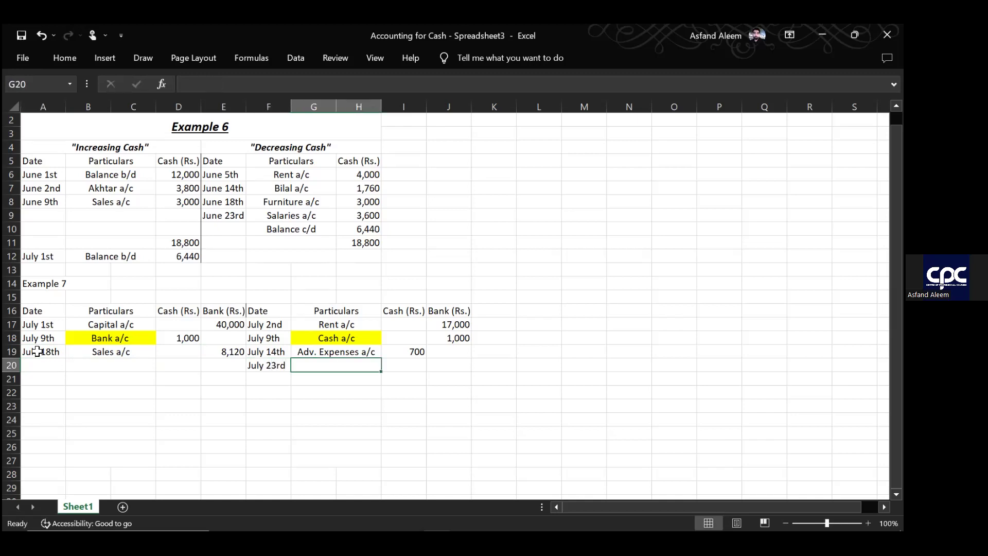
text(Shahzai)
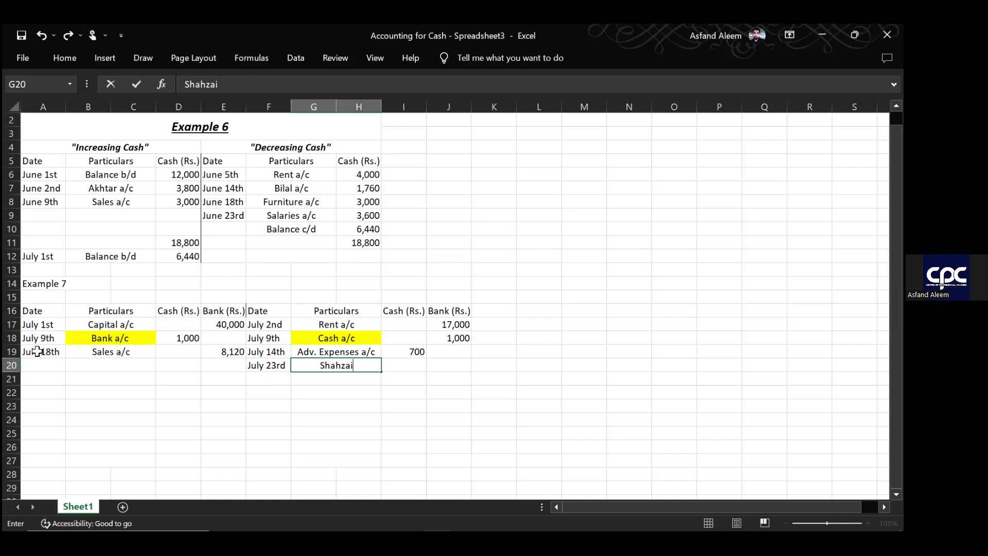
text(b Td. a/c)
key(Tab)
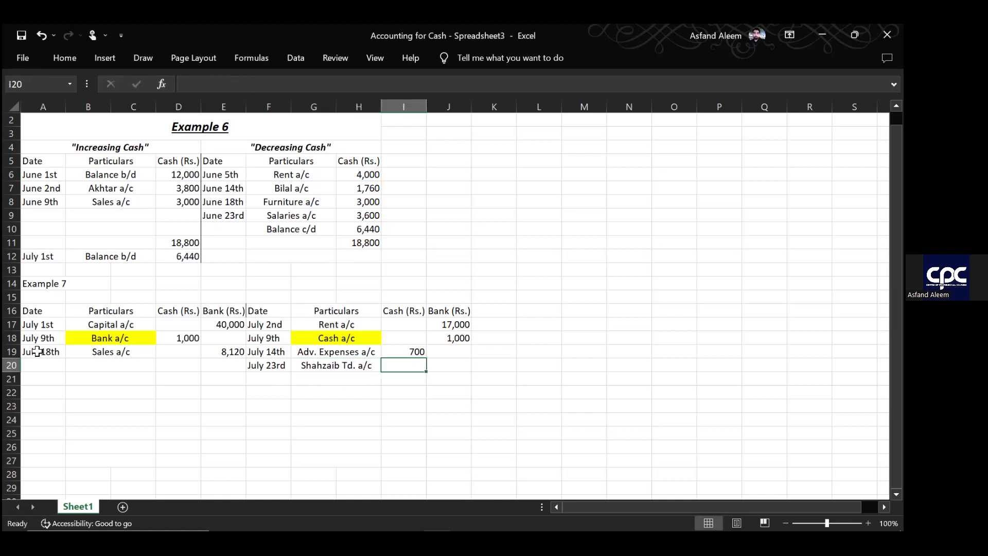
key(Tab)
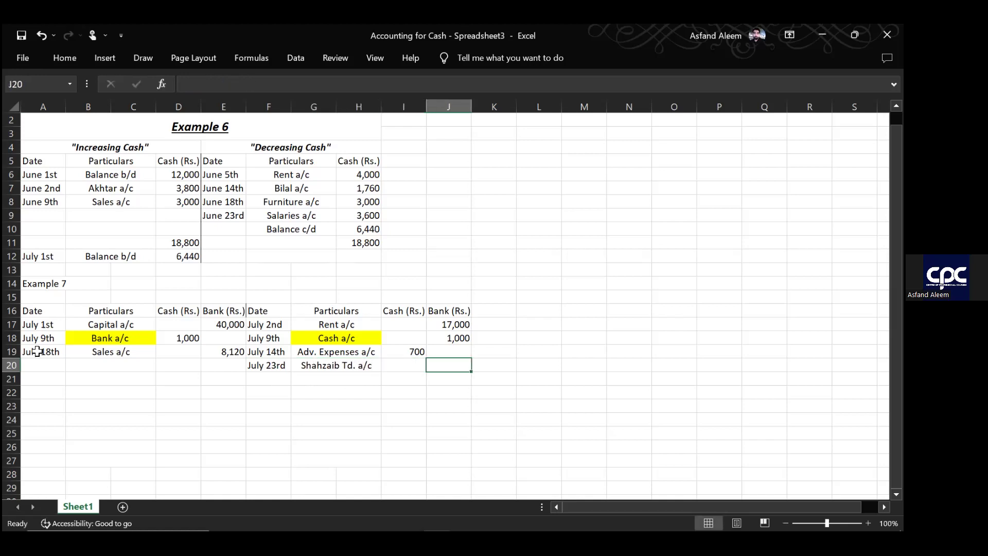
text(12,000)
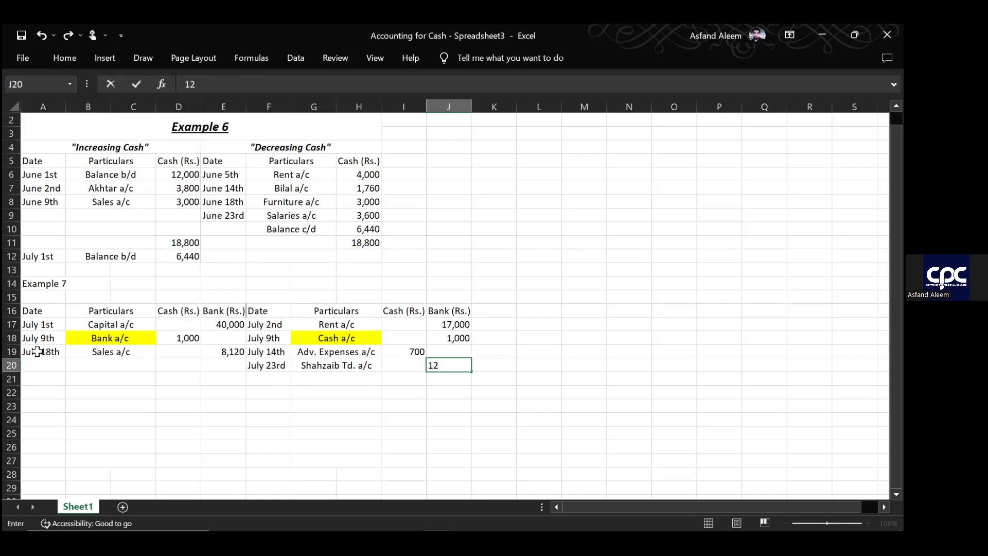
key(Return)
- Record July 26th, Motor Vehicle a/c, with 30,000 in the second Bank (Rs.) column of row 21
key(Left)
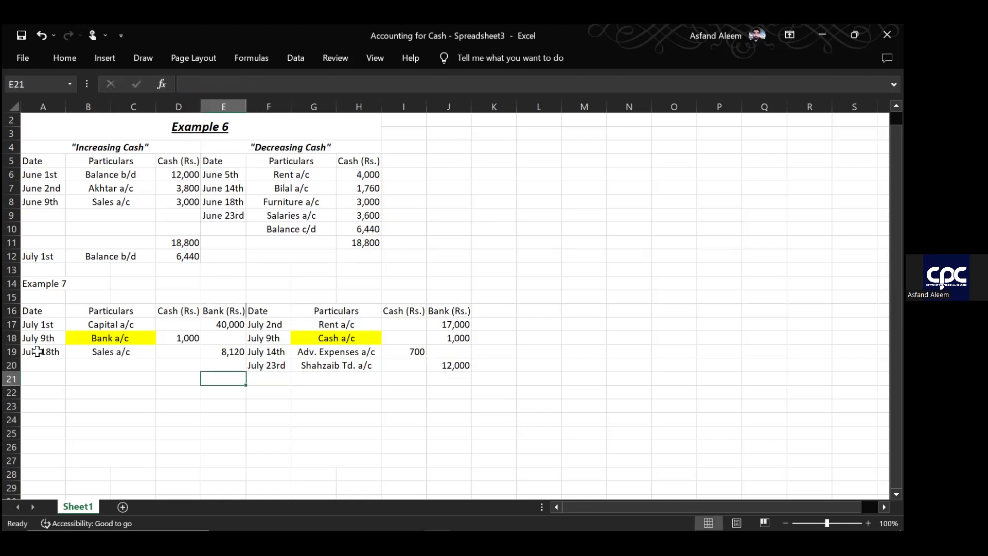
key(Right)
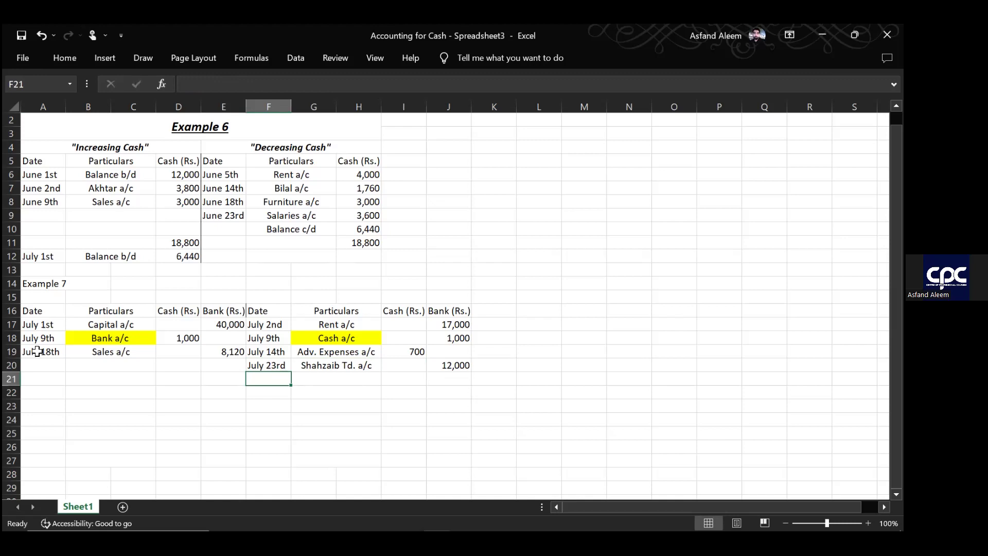
text(July 26th)
key(Tab)
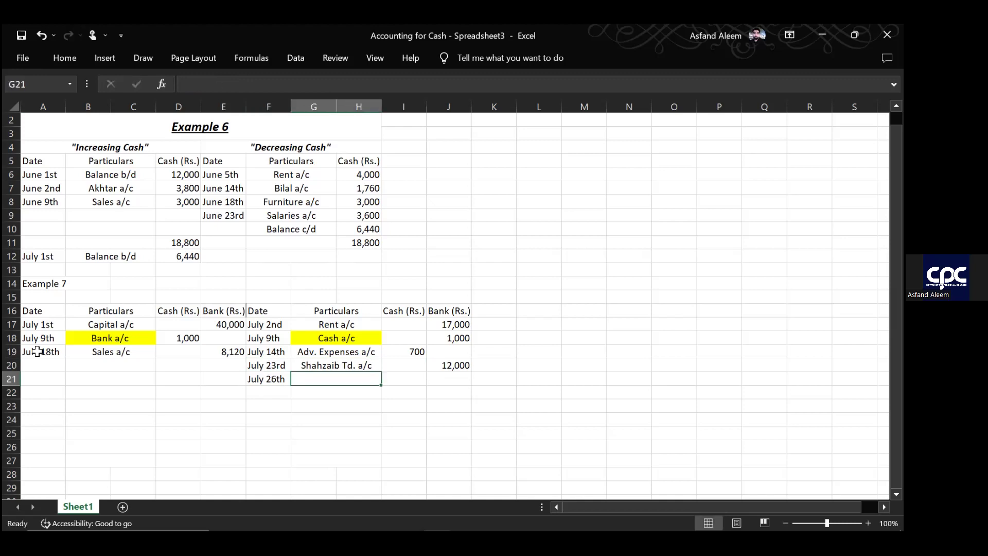
text(Motor)
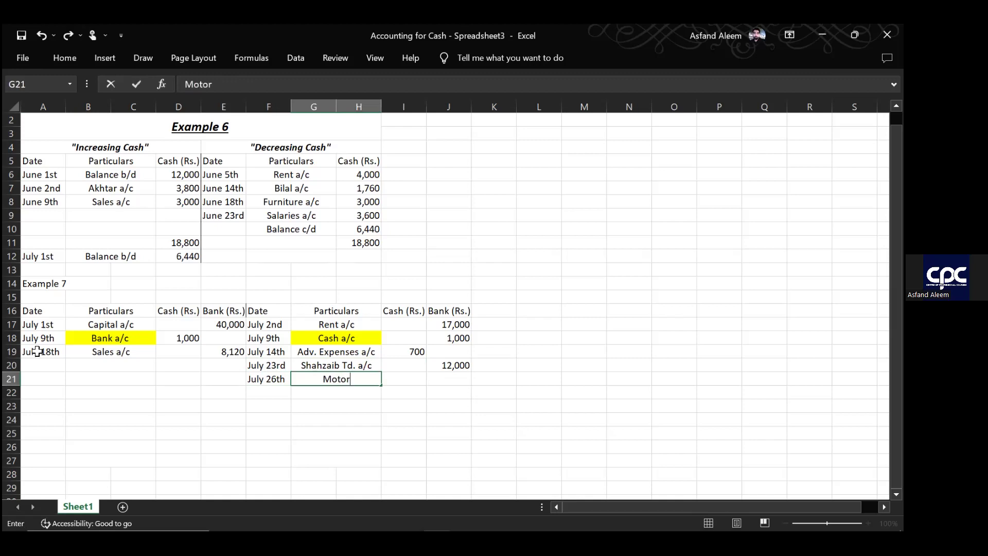
text( Vehicle a/c)
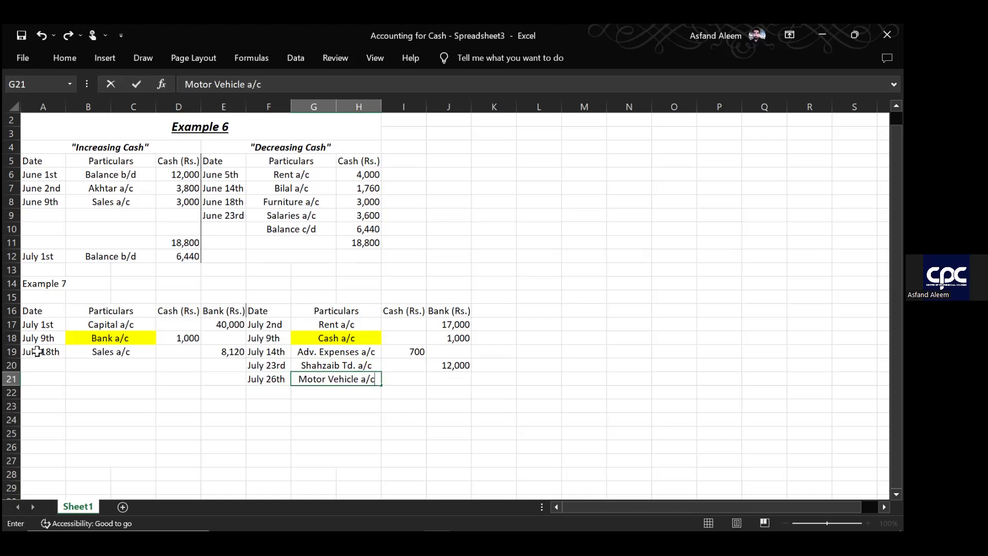
key(Tab)
key(Tab)
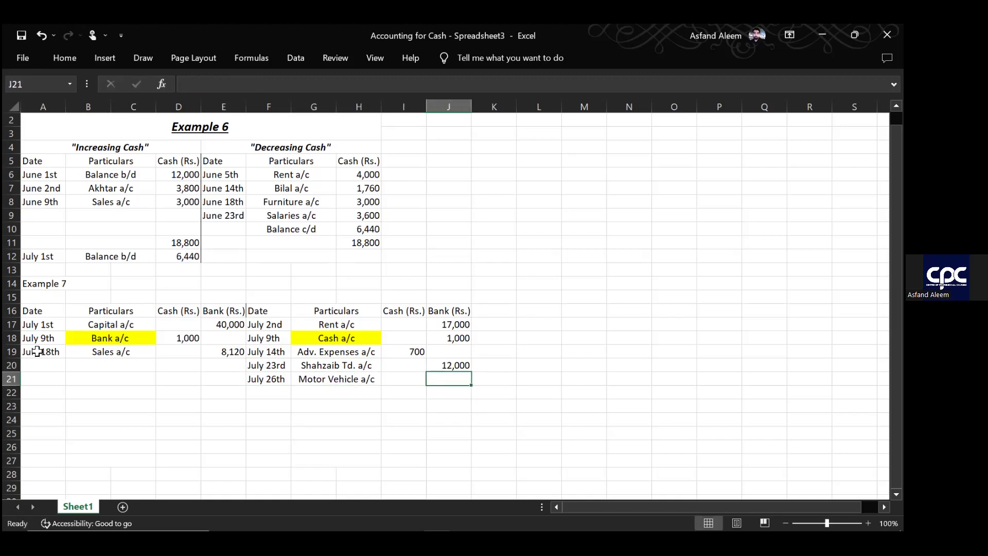
text(30,000)
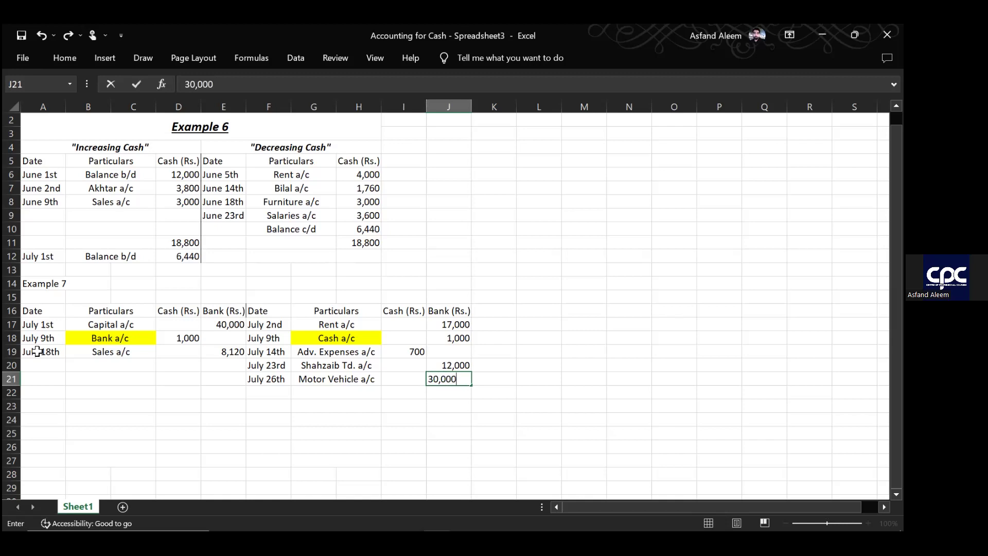
key(Return)
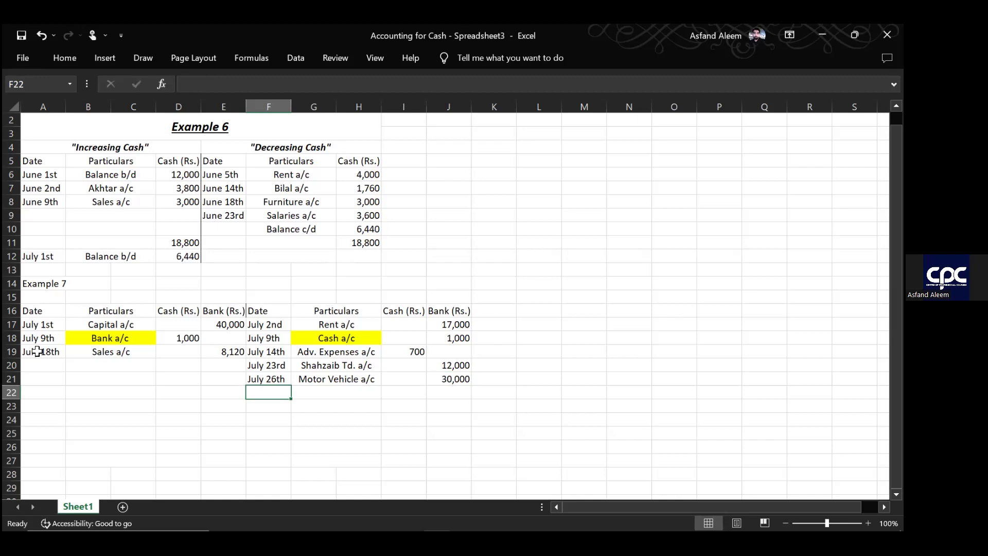
- Enter July 28th as the date of the next payment entry in row 22
text(Ju)
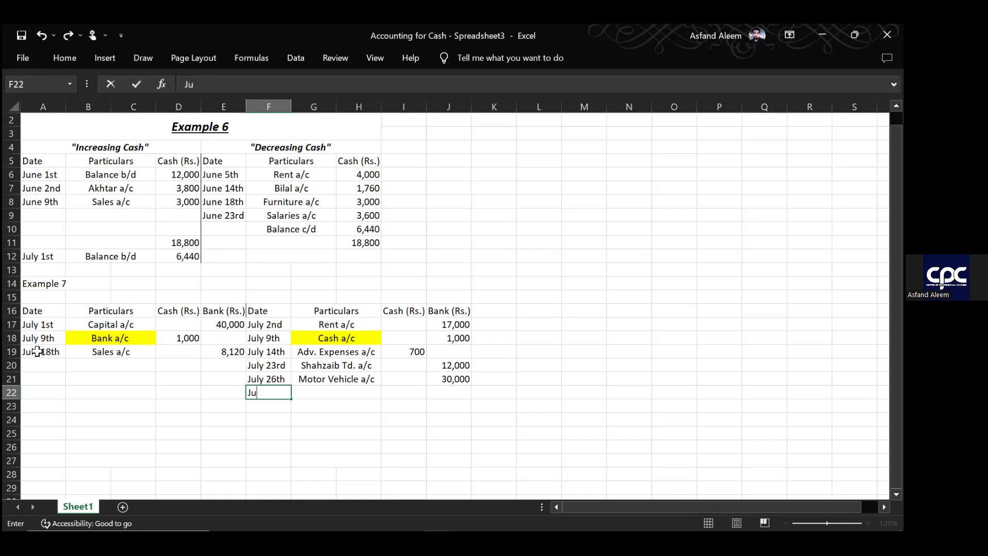
text(ly 28th)
key(Tab)
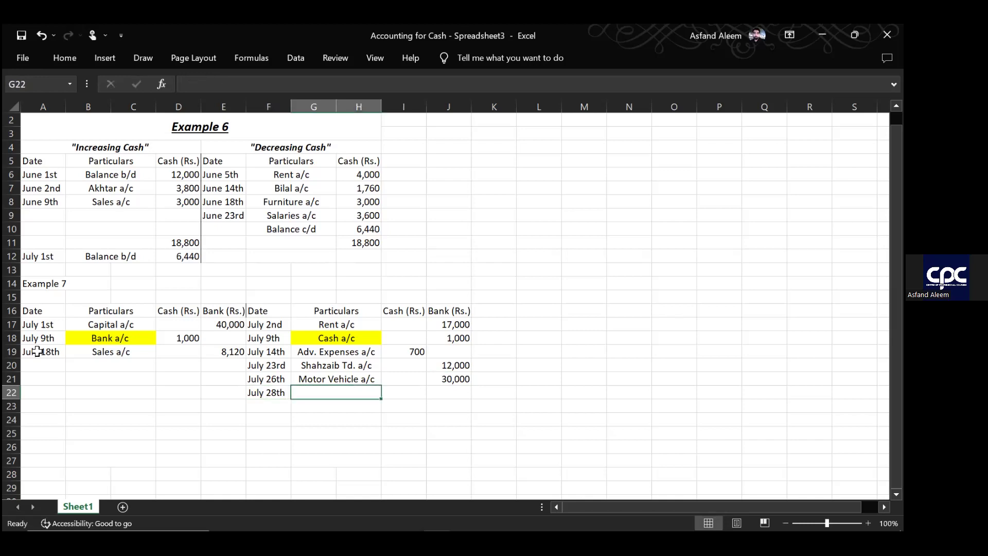
- Date the Balance c/d entry of Example 6 as June 30th in cell E10
click(220, 228)
text(J)
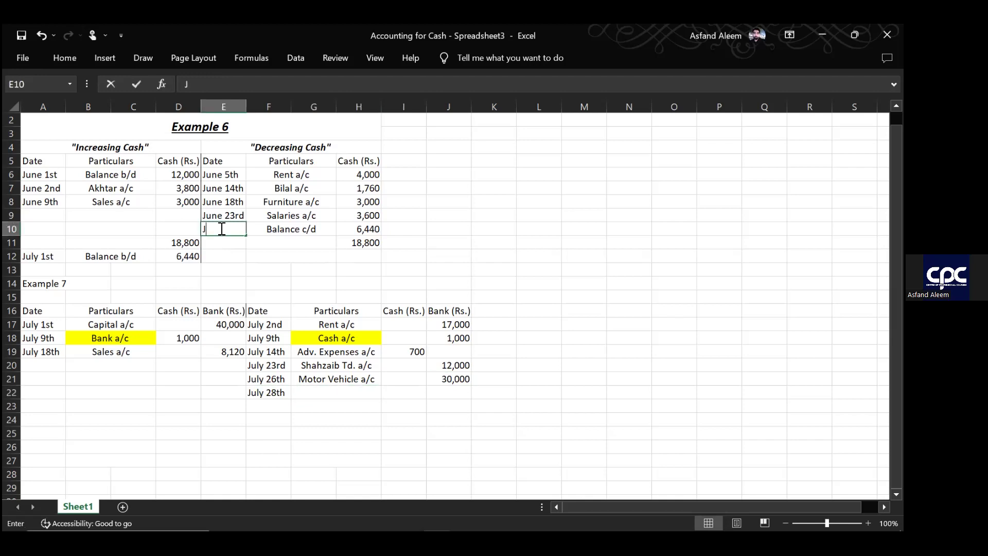
text(une 30th)
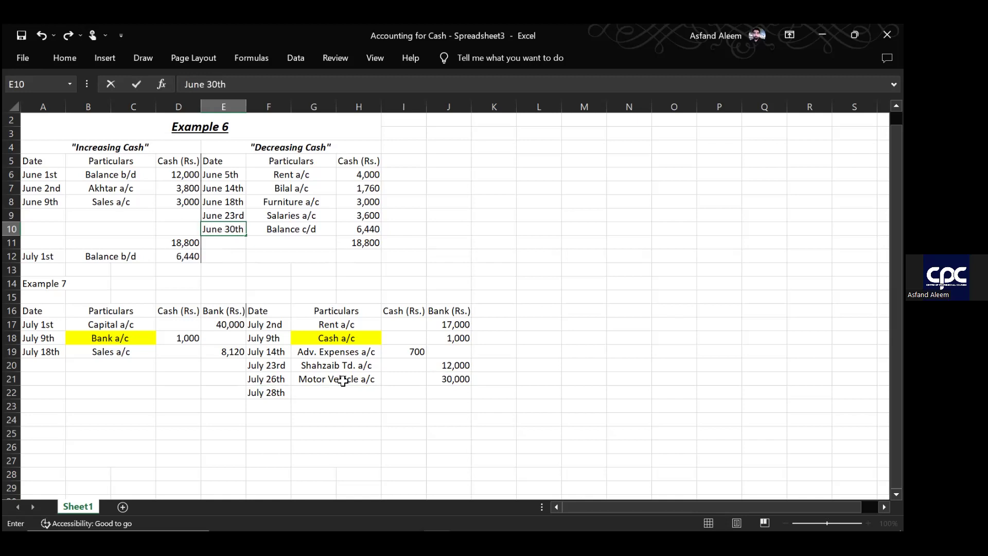
- Complete the July 28th entry with Drawings a/c and 2,000 in the second Bank (Rs.) column
click(319, 394)
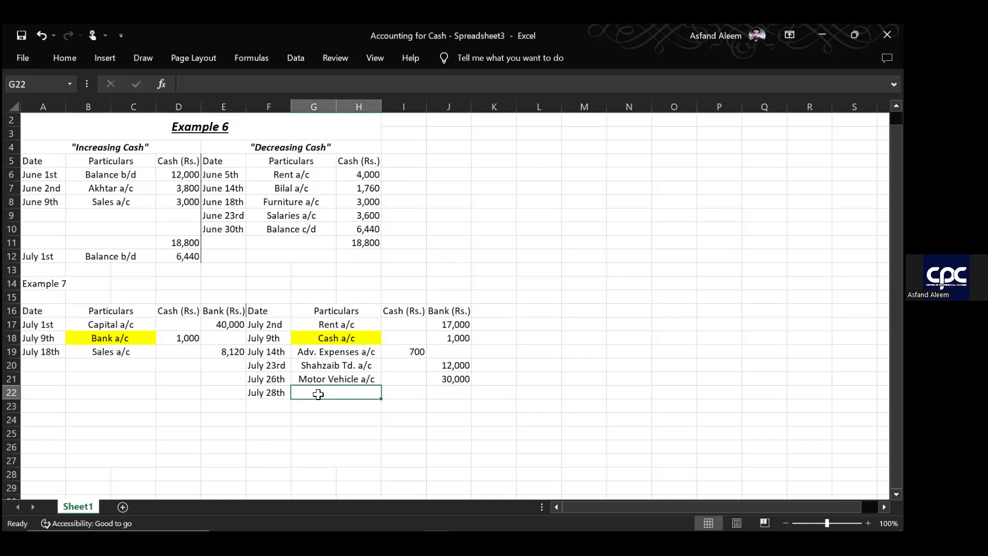
text(Draw)
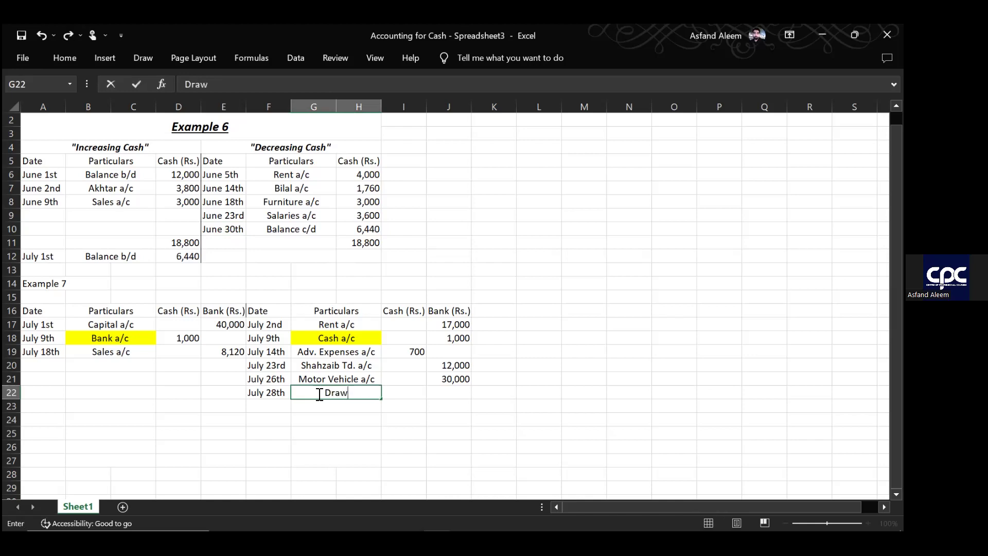
text(ings a/c)
key(Tab)
key(Tab)
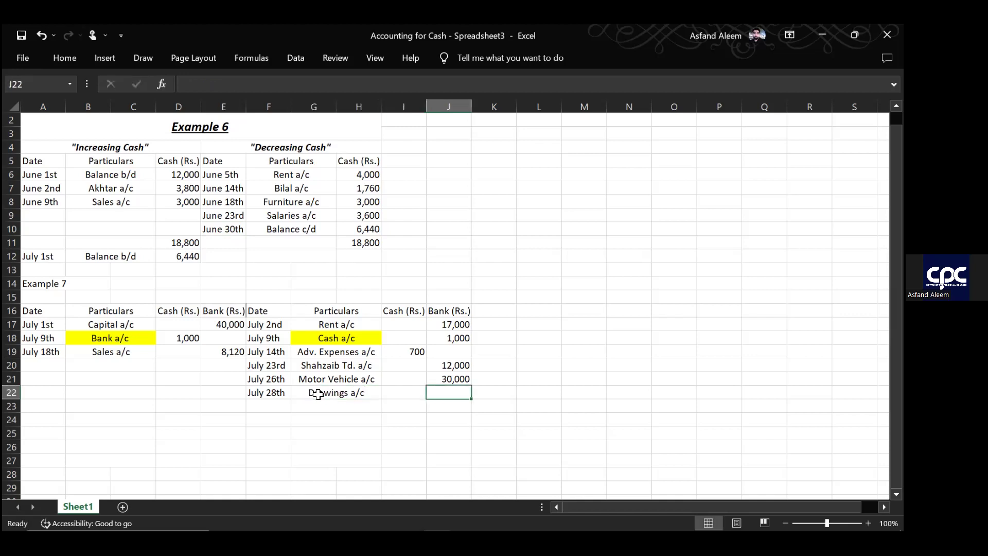
text(2,000)
key(Return)
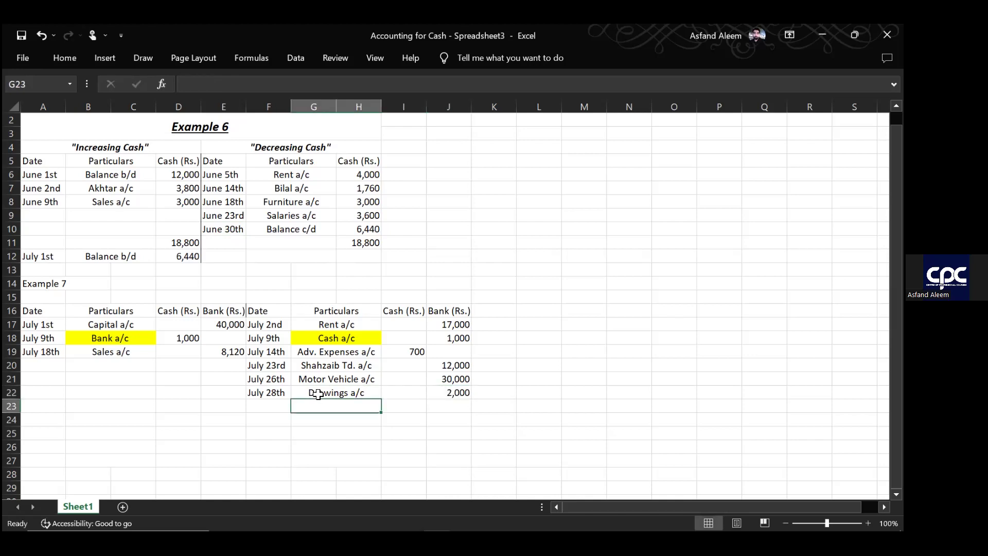
- Total the first Cash (Rs.) column of Example 7 in cell D24 with the formula =D18
key(Left)
key(Left)
key(Down)
key(Left)
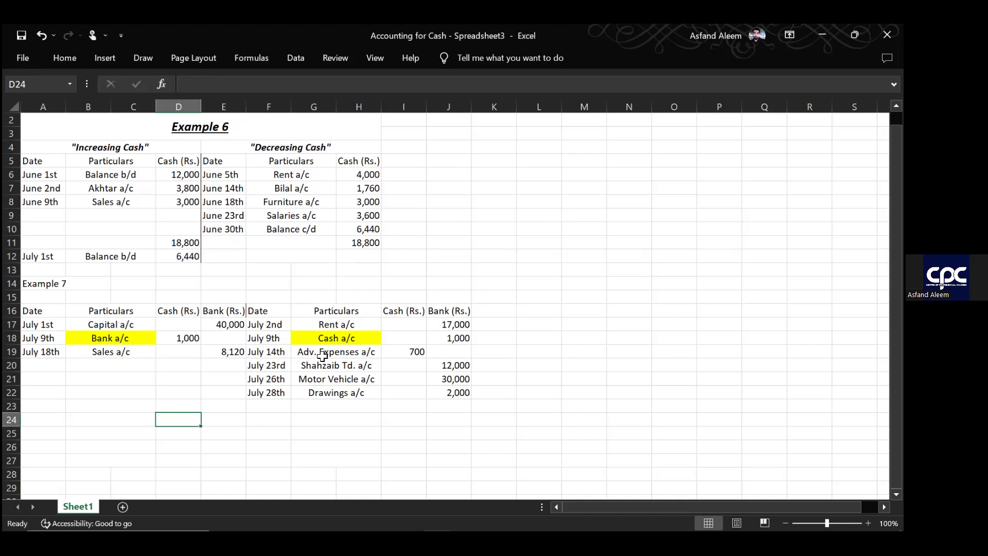
click(117, 339)
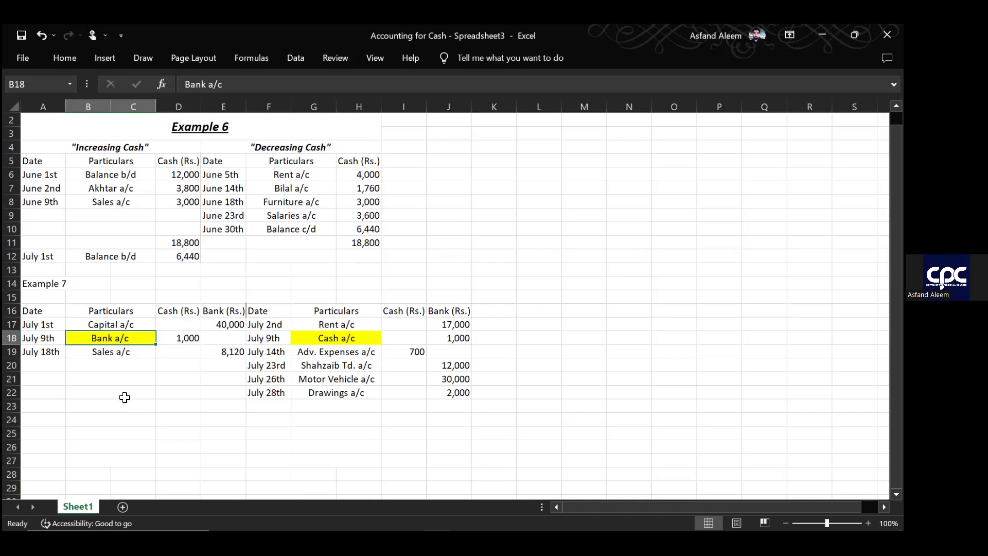
click(184, 418)
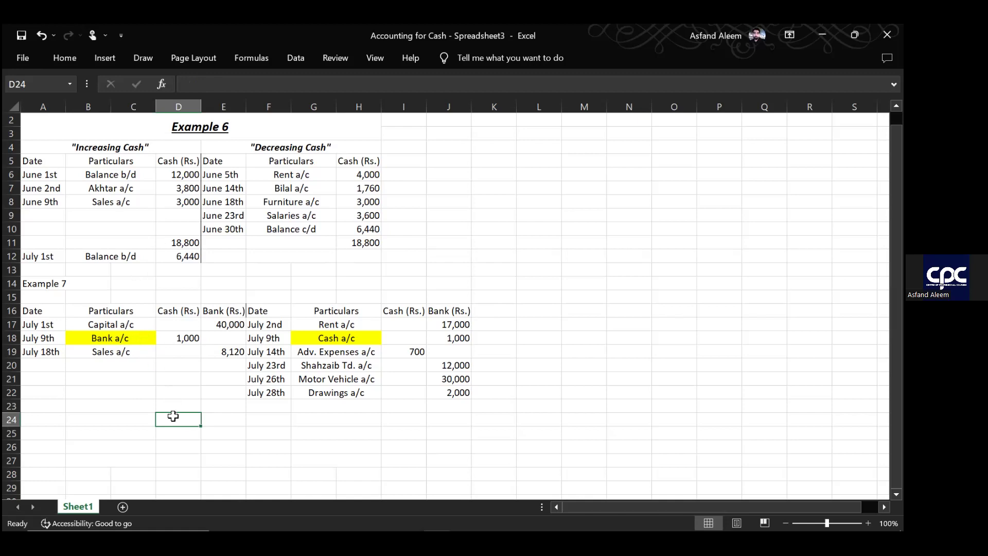
text(=)
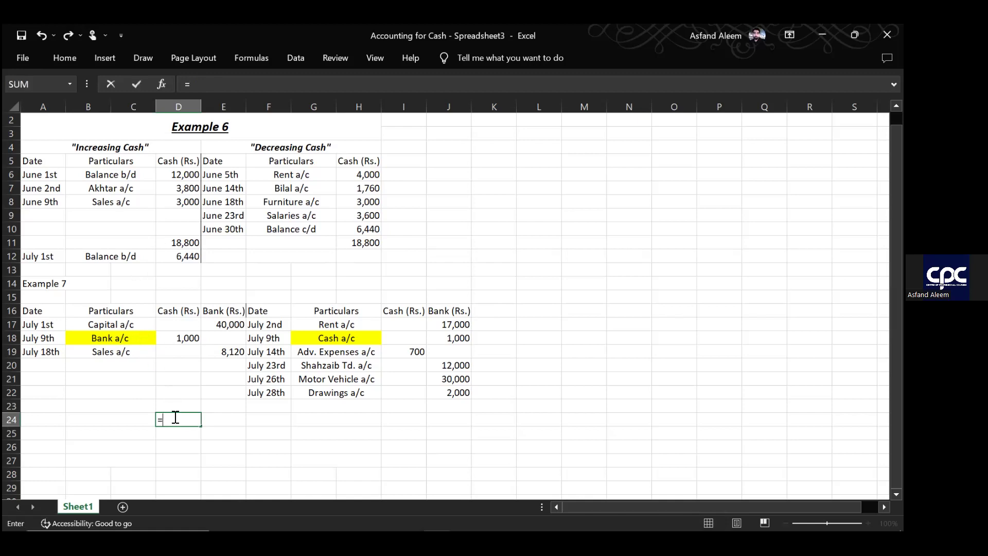
click(173, 338)
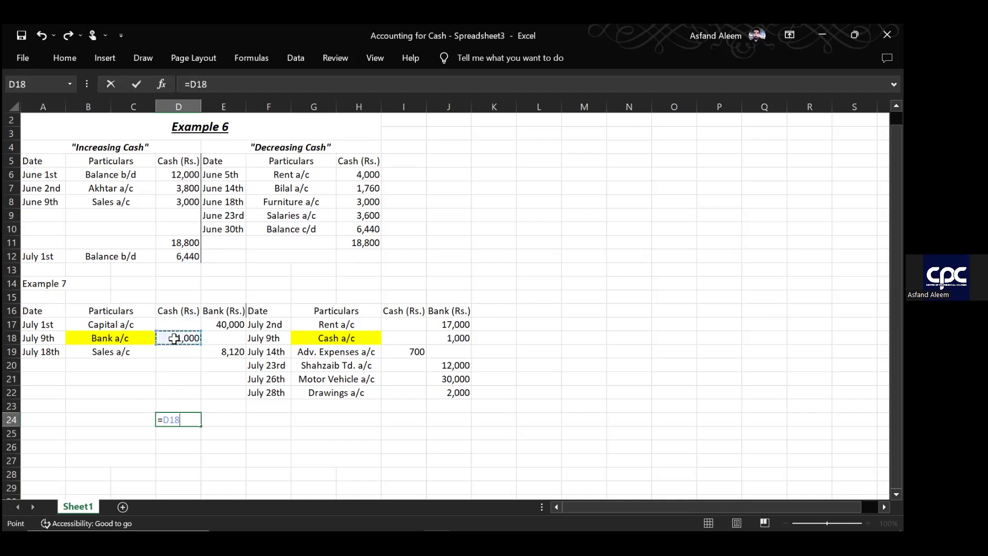
key(Return)
- Total the first Bank (Rs.) column in cell E24 with a SUM formula adding E17 and E19
key(Up)
key(Right)
text(=)
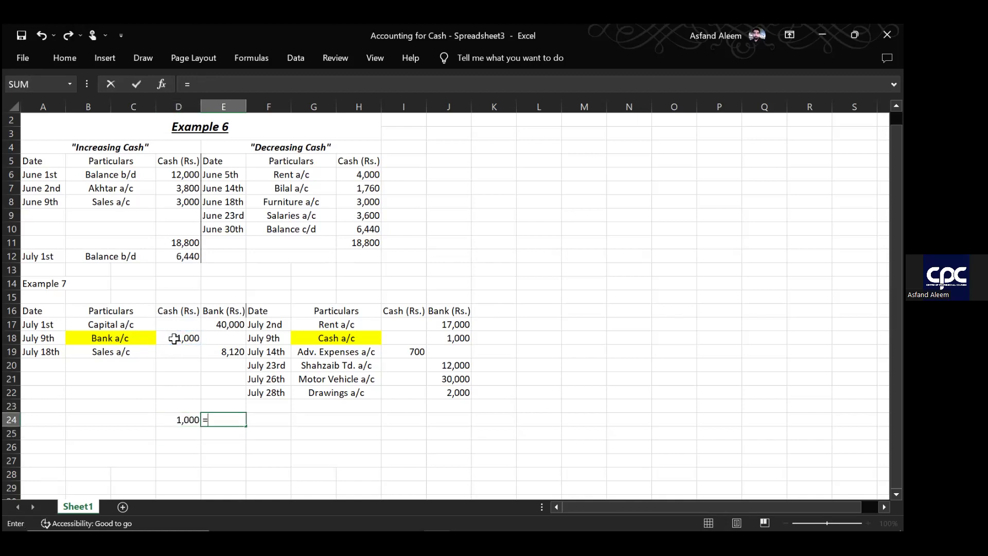
click(227, 322)
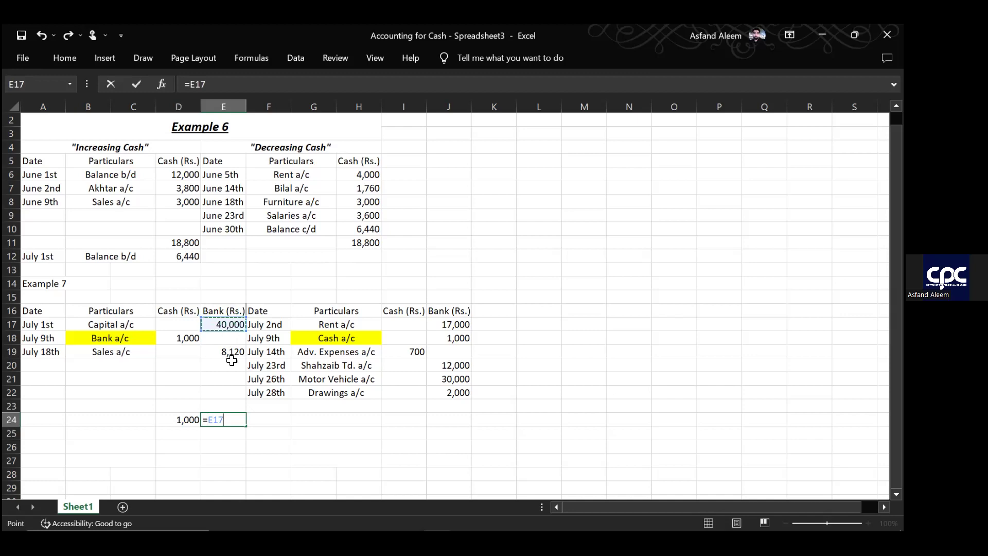
key(BackSpace)
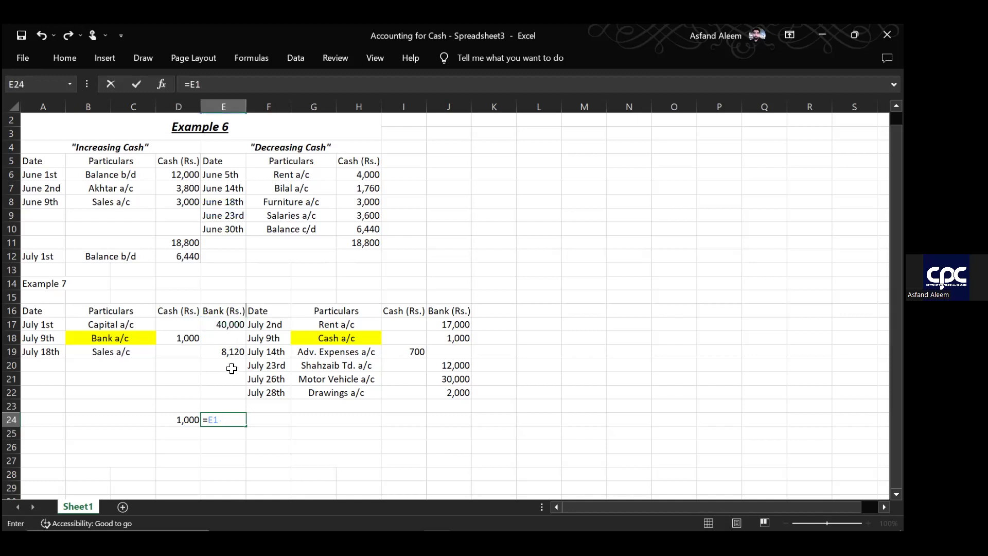
key(BackSpace)
key(BackSpace)
text(sum()
click(217, 324)
text(+)
click(227, 353)
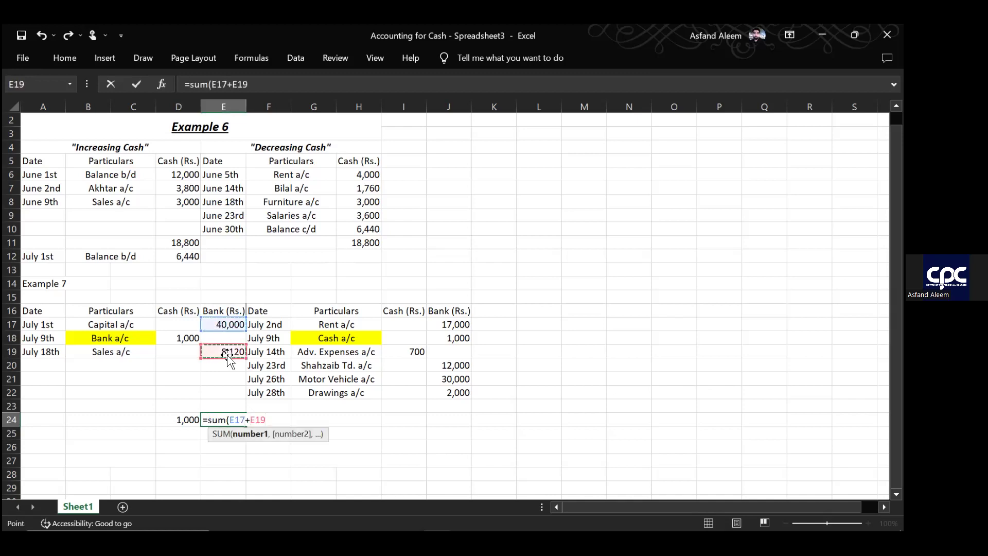
key(Return)
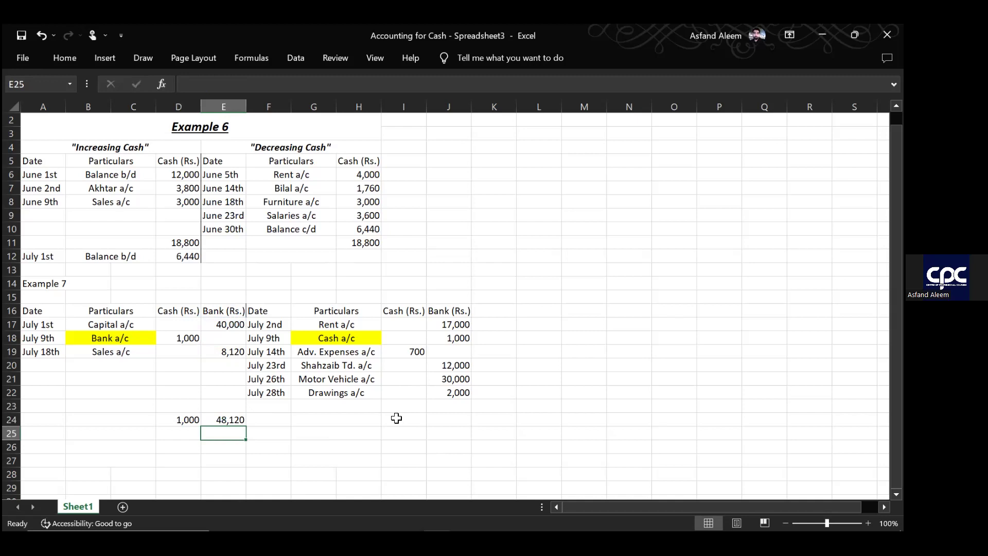
- Enter the matching totals 1,000 and 48,120 in the second Cash (Rs.) and Bank (Rs.) columns of row 24
click(396, 418)
text(1,000)
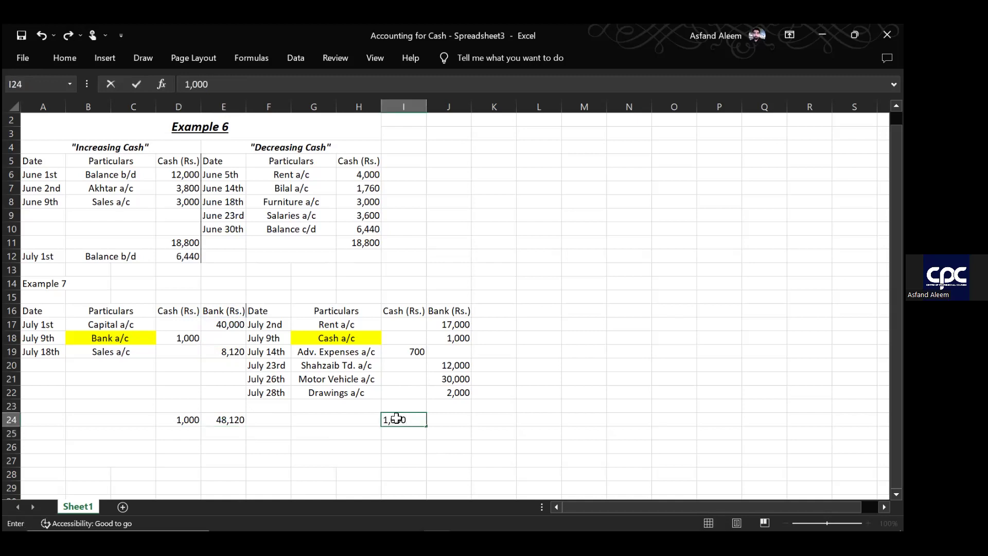
key(Tab)
text(48,120)
key(Return)
- Add the closing balance line in row 23 with the date July 31st and the particulars Balance c/d
click(396, 418)
key(Left)
key(Up)
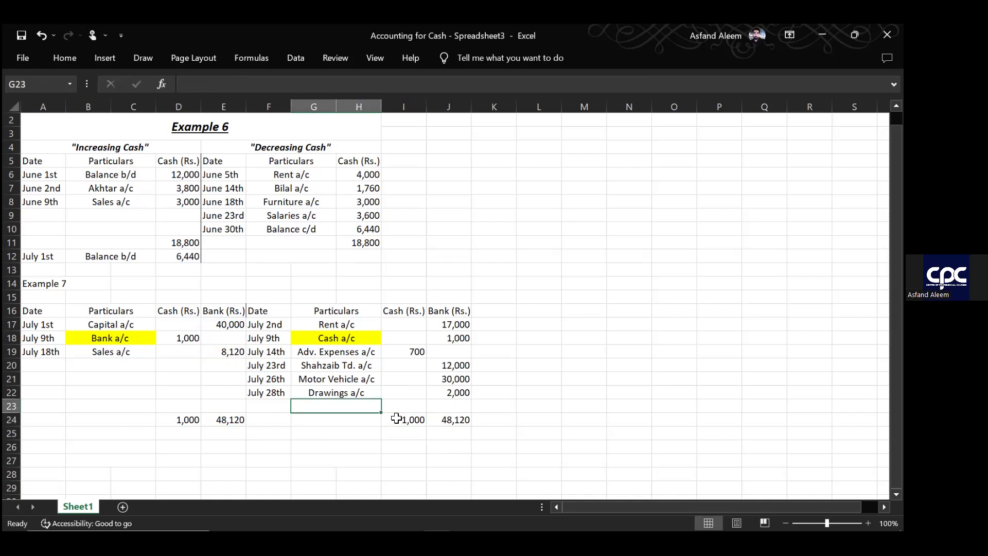
key(Left)
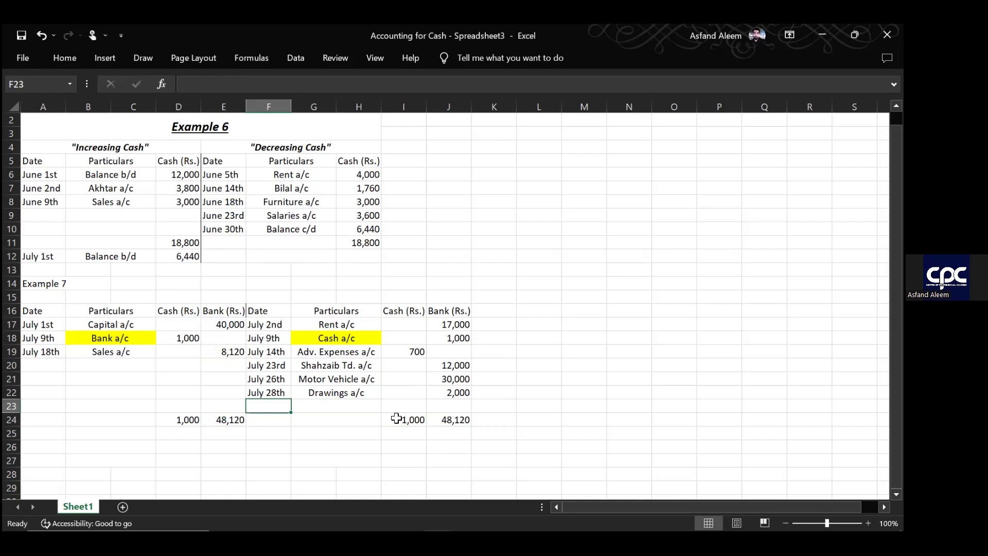
text(Ju)
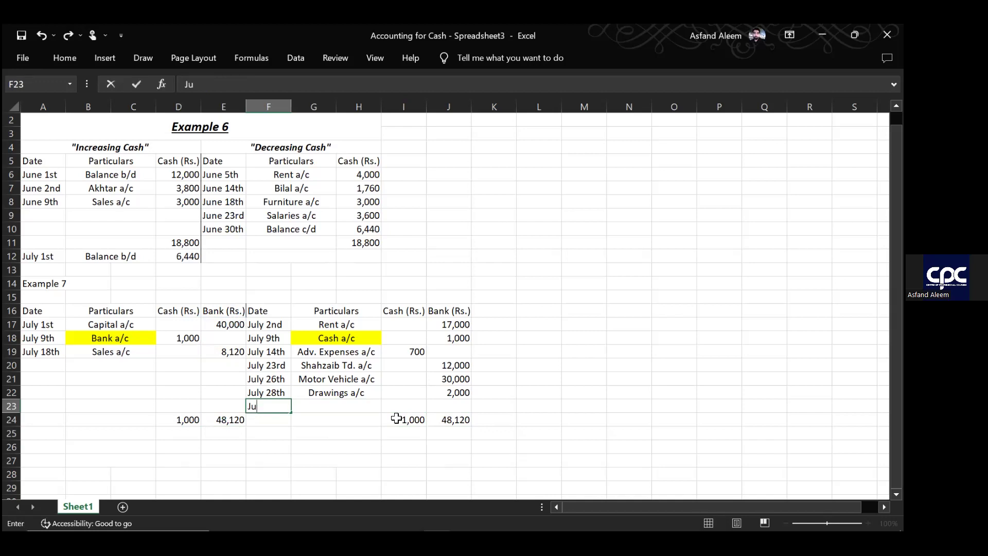
text(ly 31st)
key(Tab)
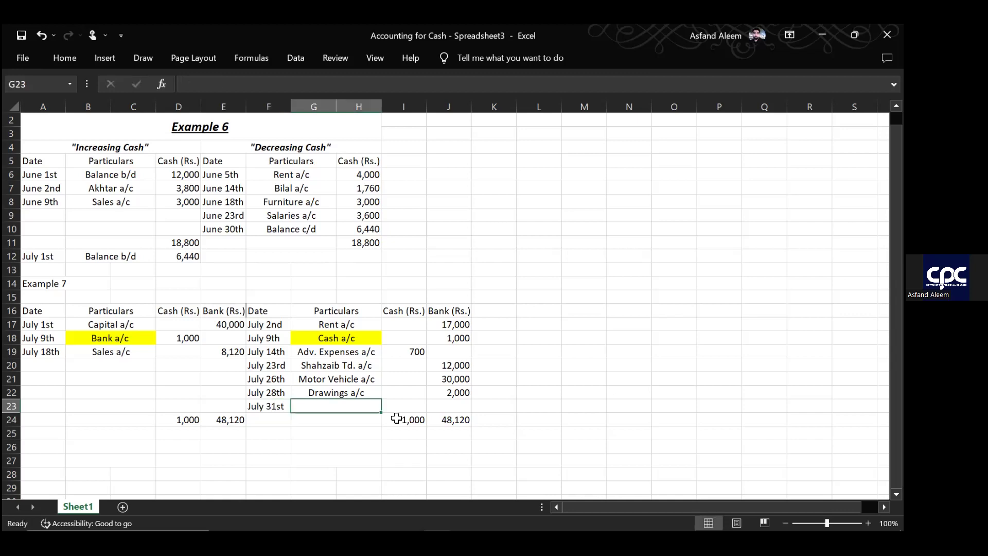
text(Balance)
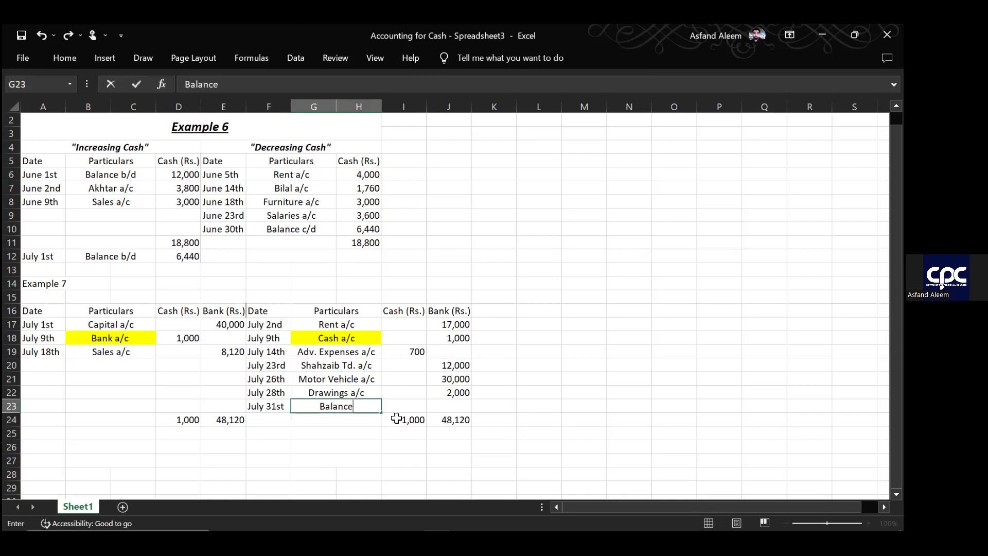
key(Tab)
key(shift+Tab)
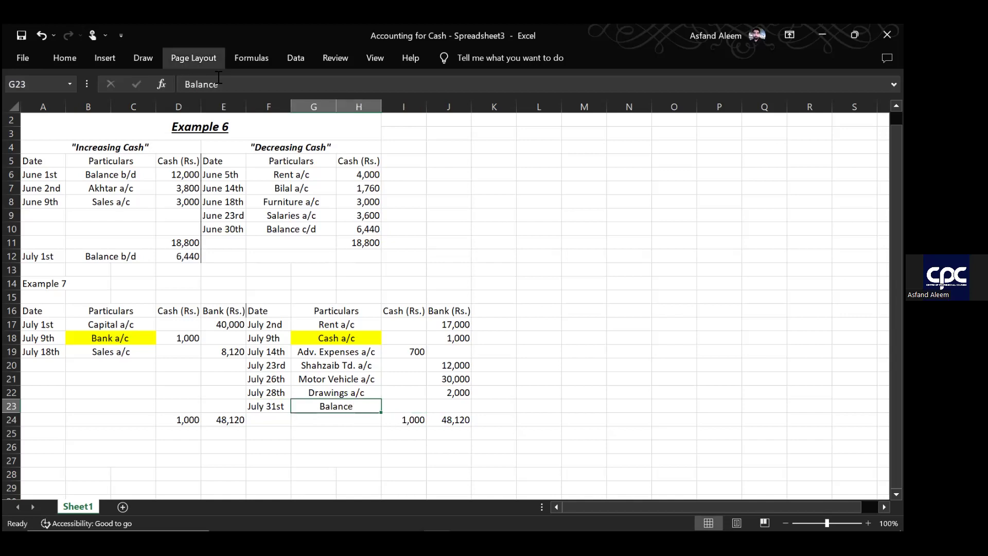
click(241, 85)
text(c/d)
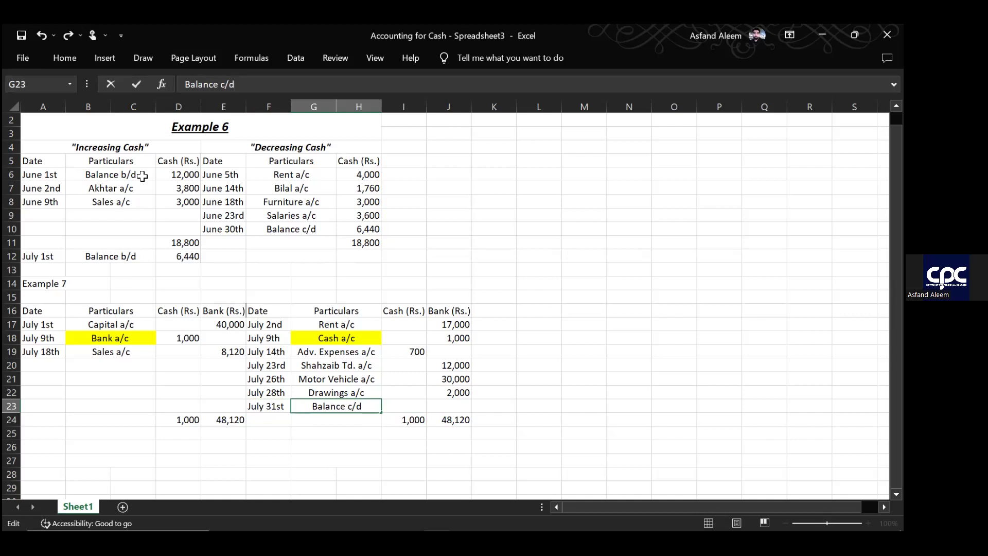
click(447, 405)
click(412, 406)
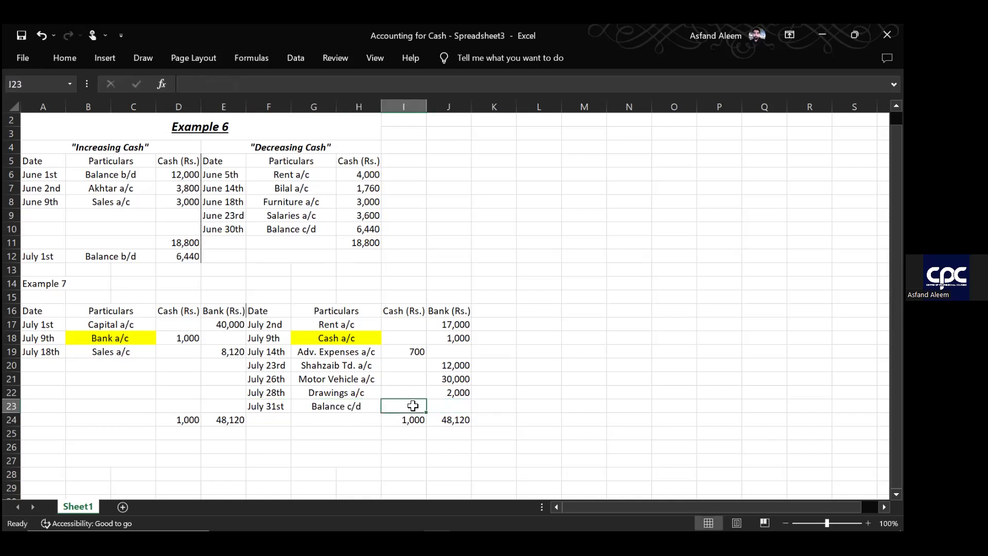
- Calculate the closing cash balance in cell I23 by subtracting the advertising expense from the cash total with =I24-I19
text(=)
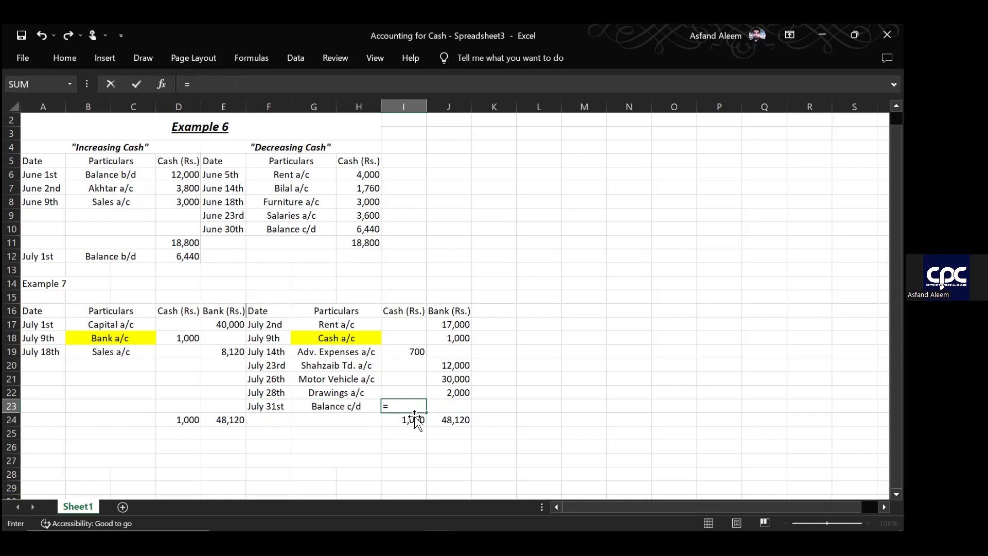
click(419, 420)
text(-)
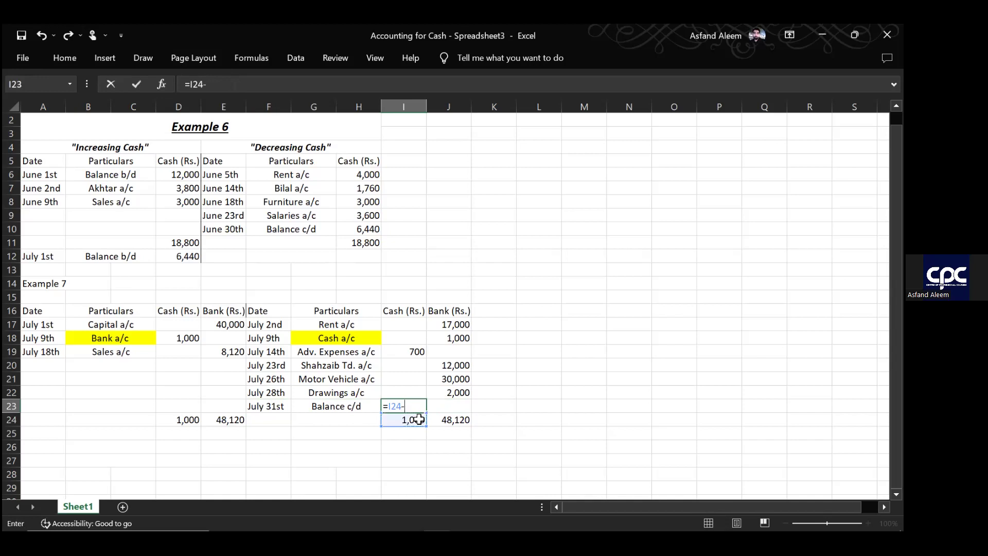
click(422, 352)
key(Return)
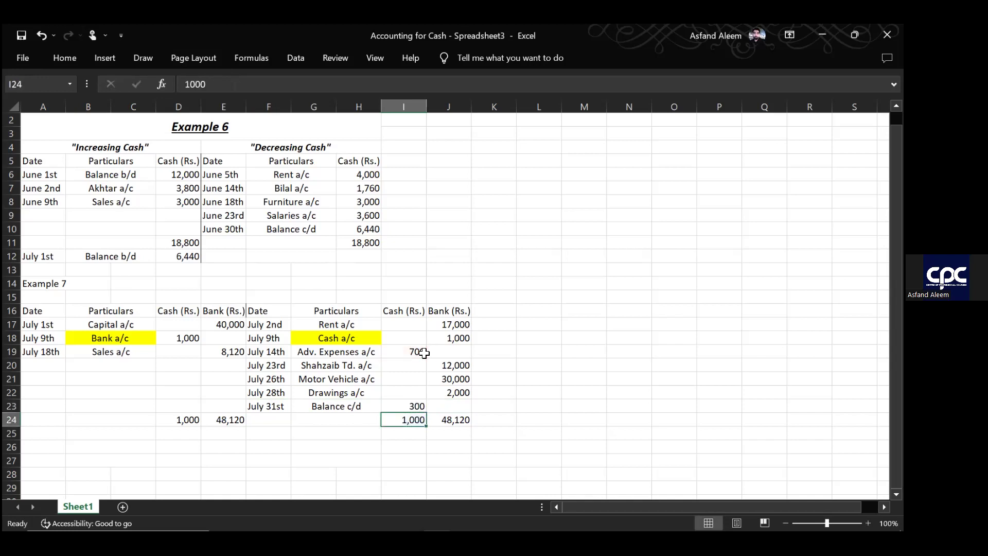
- Try to calculate the closing bank balance in cell J23 with the formula =J24-SUM(J17:J22)
key(Up)
key(Right)
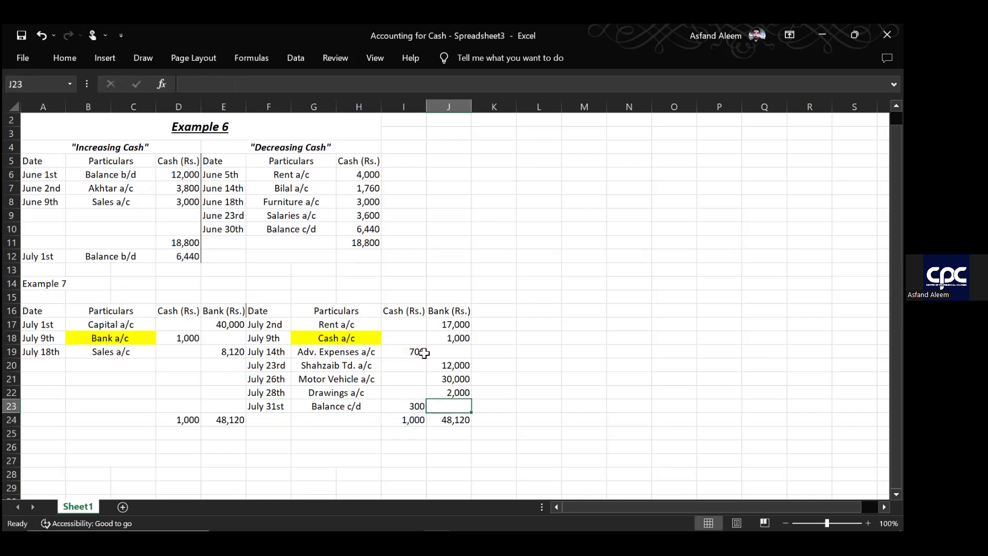
text(=)
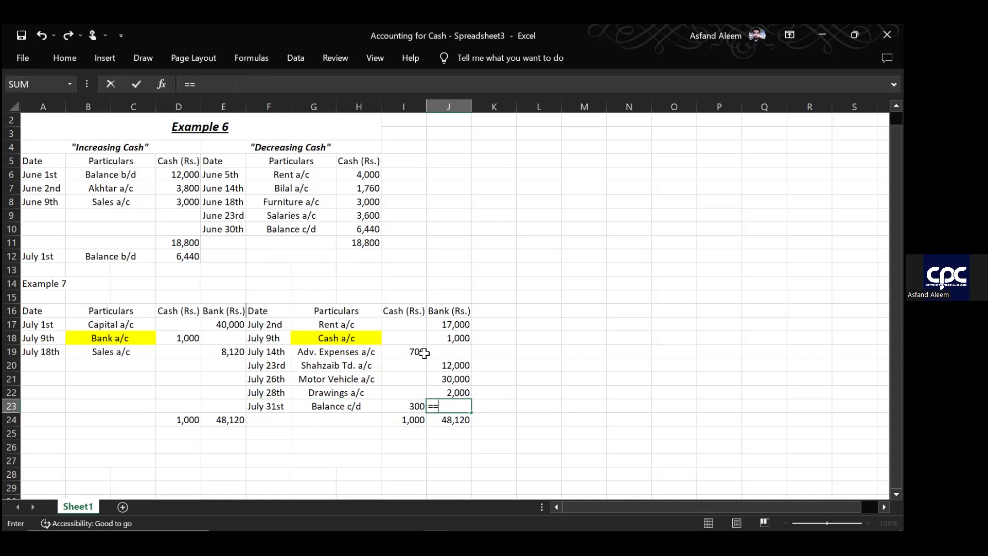
click(448, 426)
text(-)
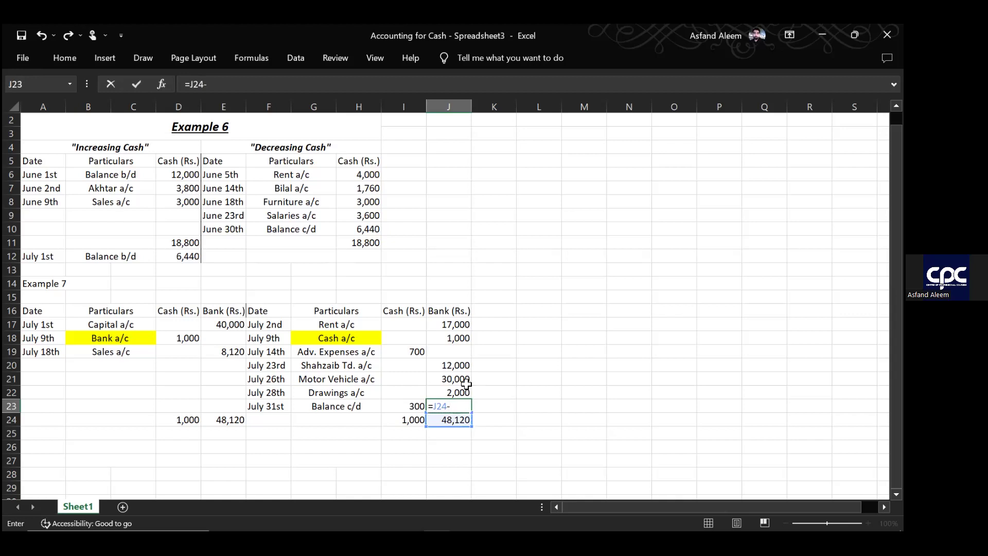
text(sum()
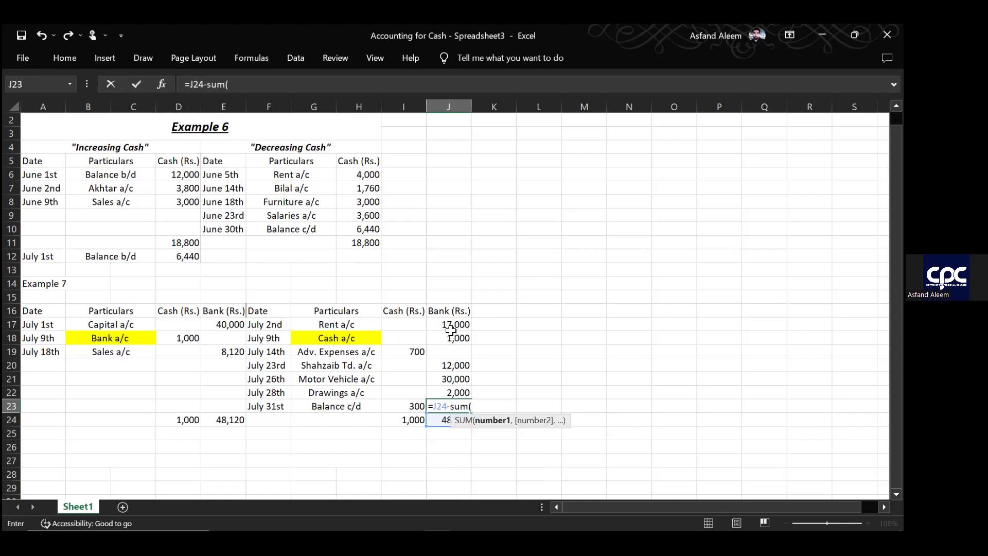
click(447, 324)
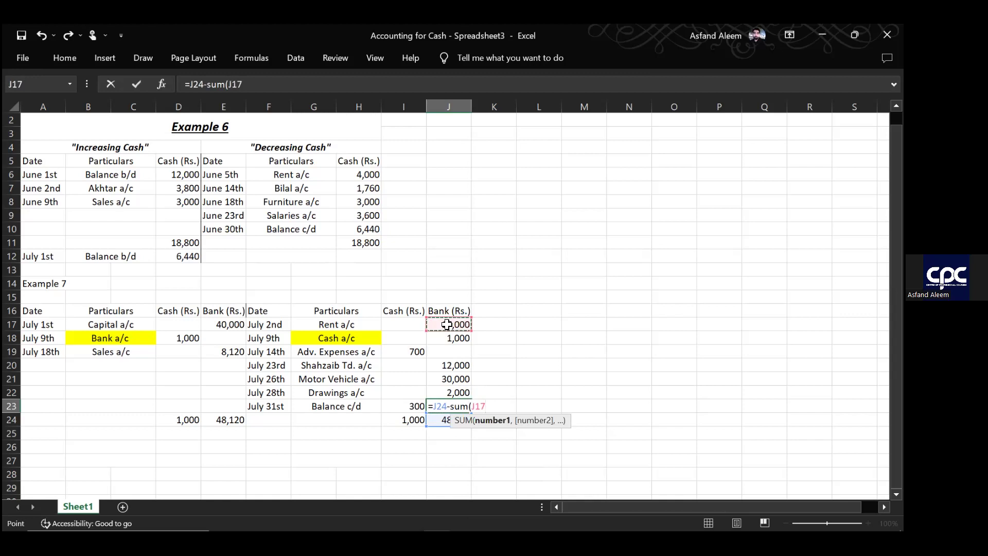
key(F8)
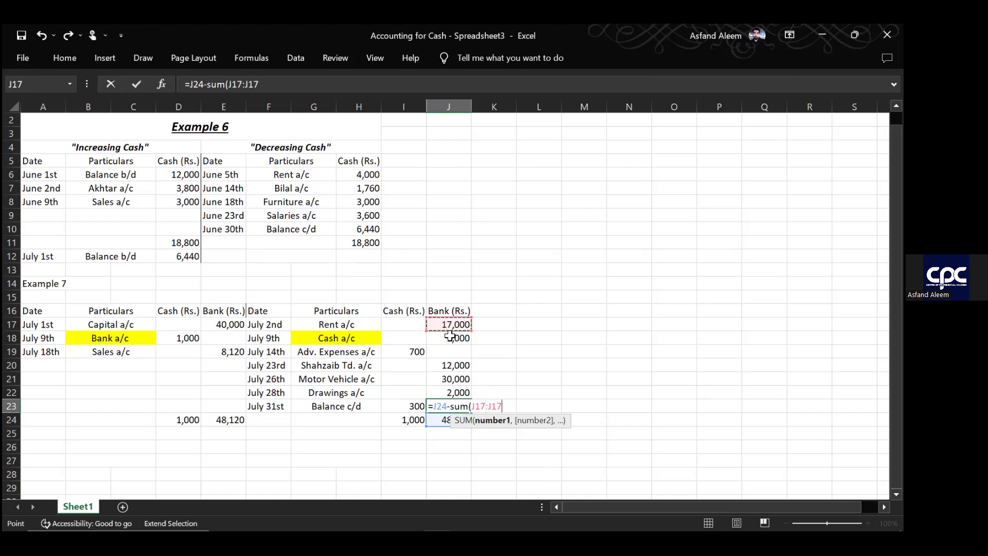
click(454, 387)
text())
key(Return)
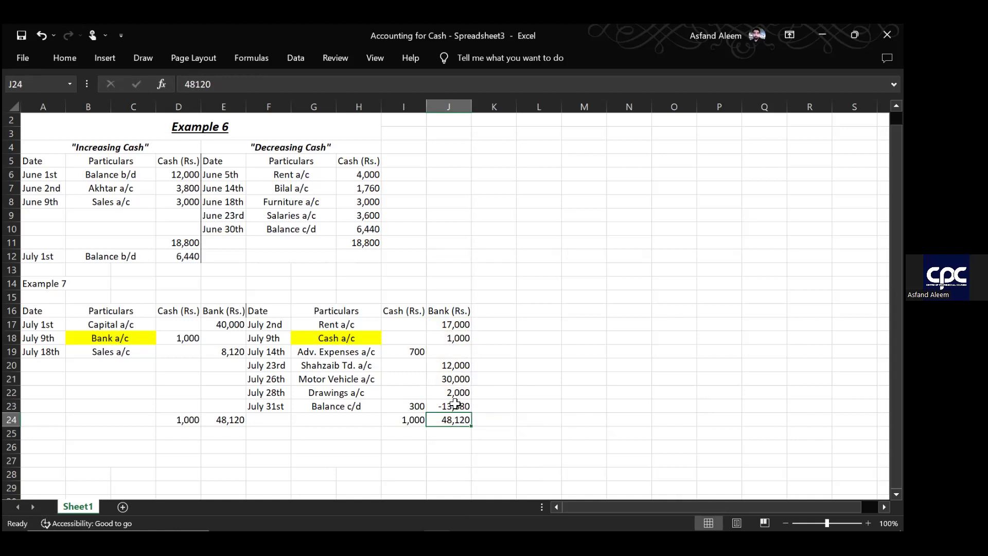
- Clear the bank balance formula from cell J23
click(455, 404)
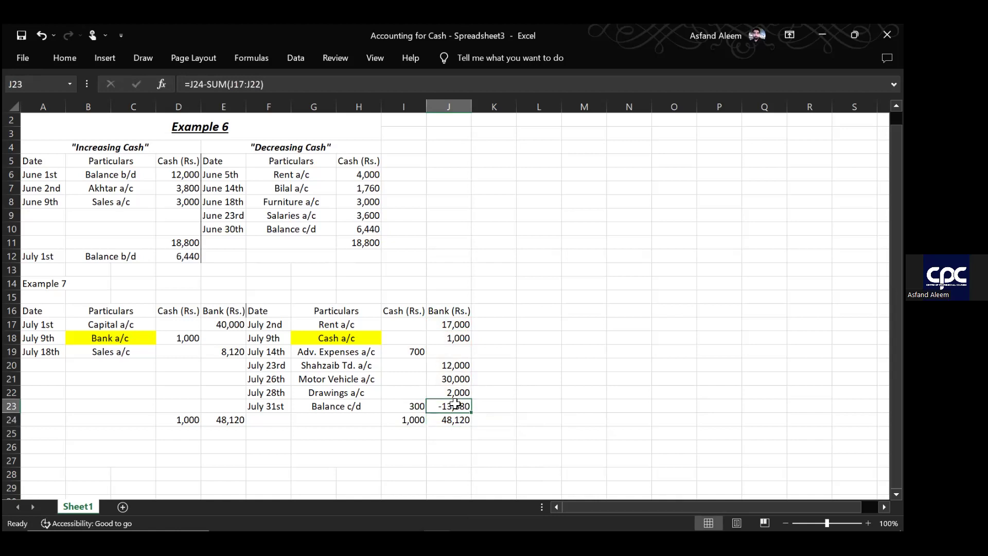
double_click(455, 404)
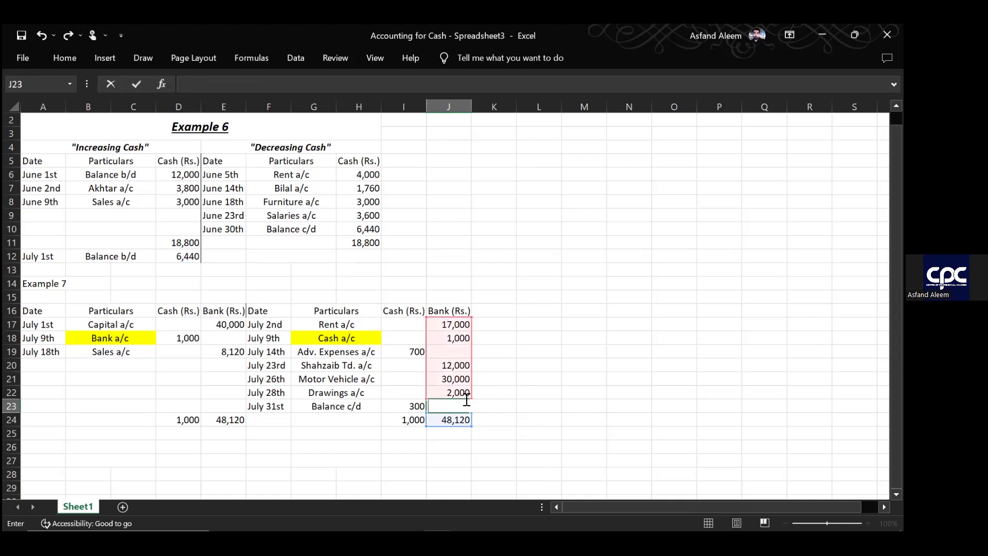
click(538, 410)
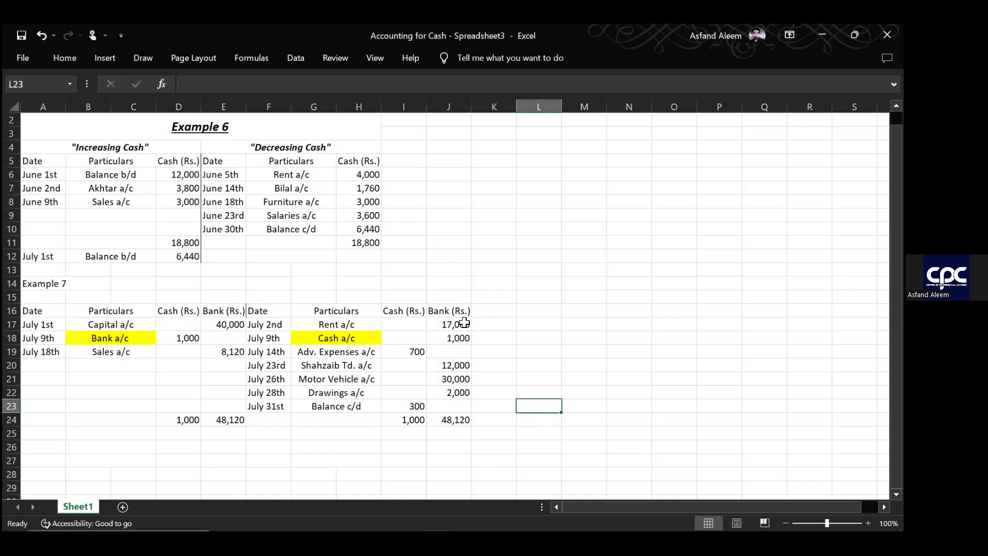
- Correct the July 2nd Rent a/c amount in the Bank (Rs.) column to 1,700
click(459, 324)
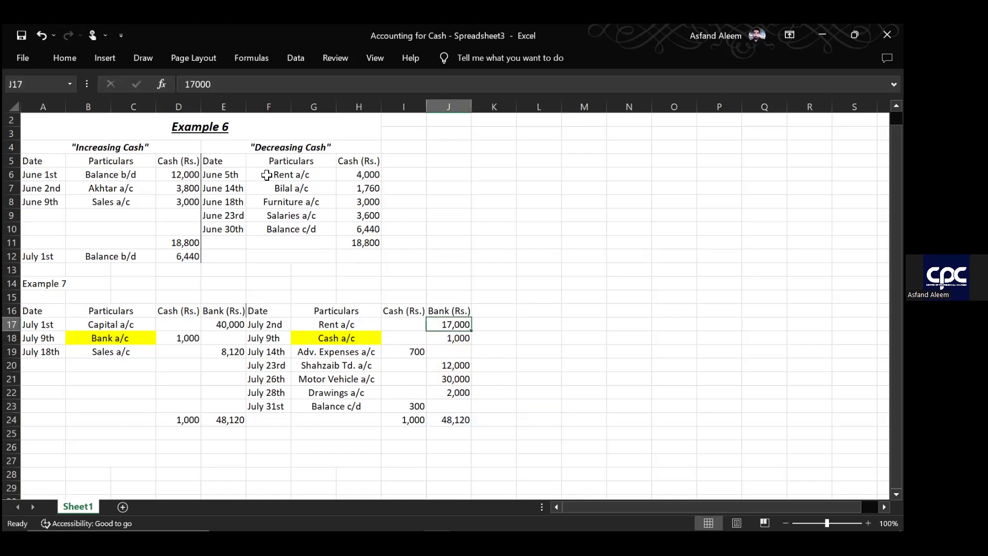
click(203, 86)
key(BackSpace)
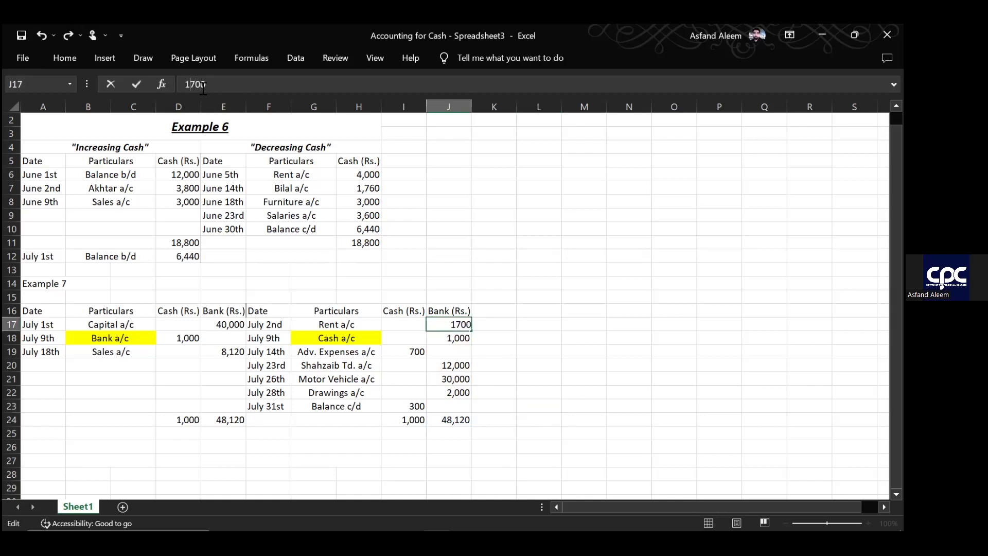
key(Left)
key(BackSpace)
text(7)
key(Return)
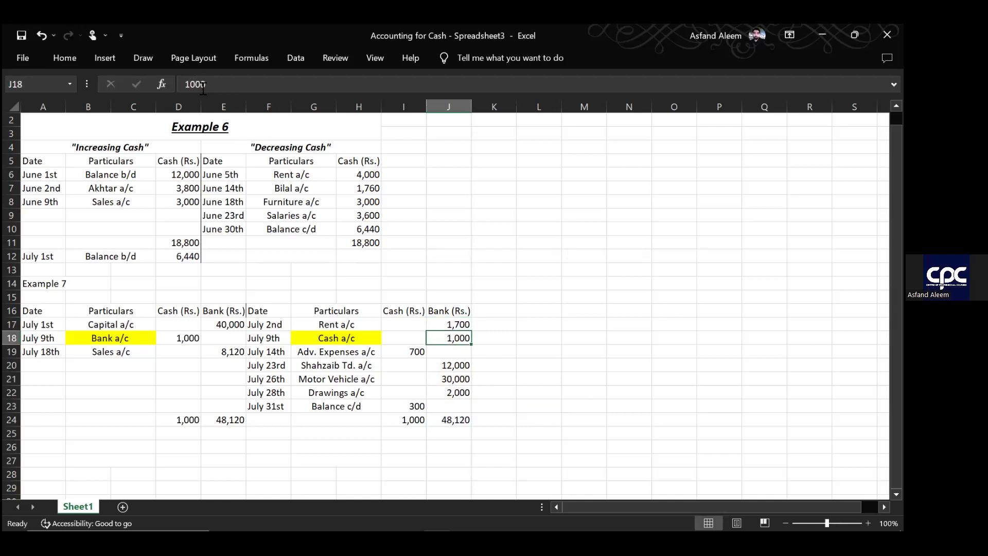
- Enter the closing bank balance in cell J23 as the bank total minus the column's payments, using =J24-SUM(J17:J22)
key(Down)
key(Down)
key(Down)
key(Down)
key(Down)
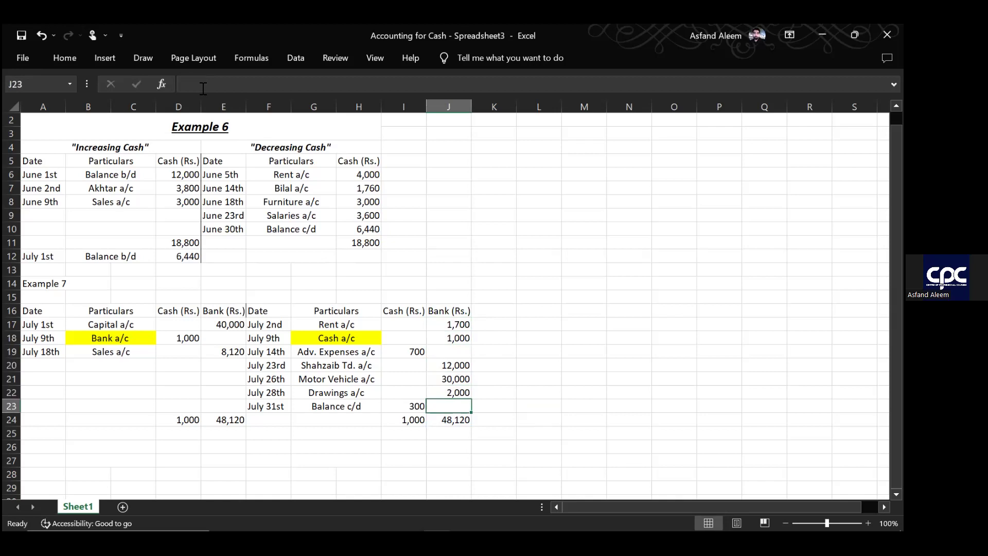
text(=)
key(Down)
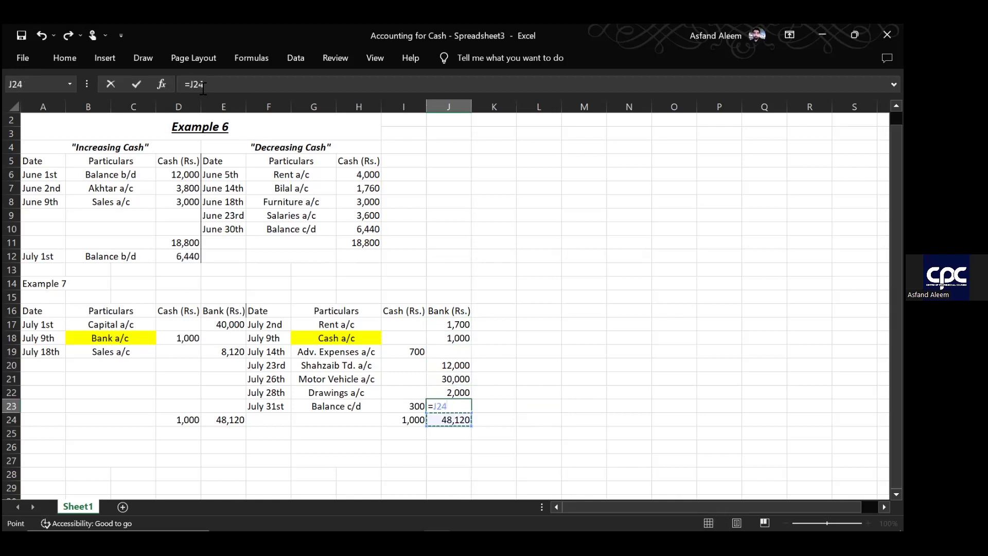
text(-sum()
key(Up)
key(Up)
key(Up)
key(Up)
key(Up)
key(Up)
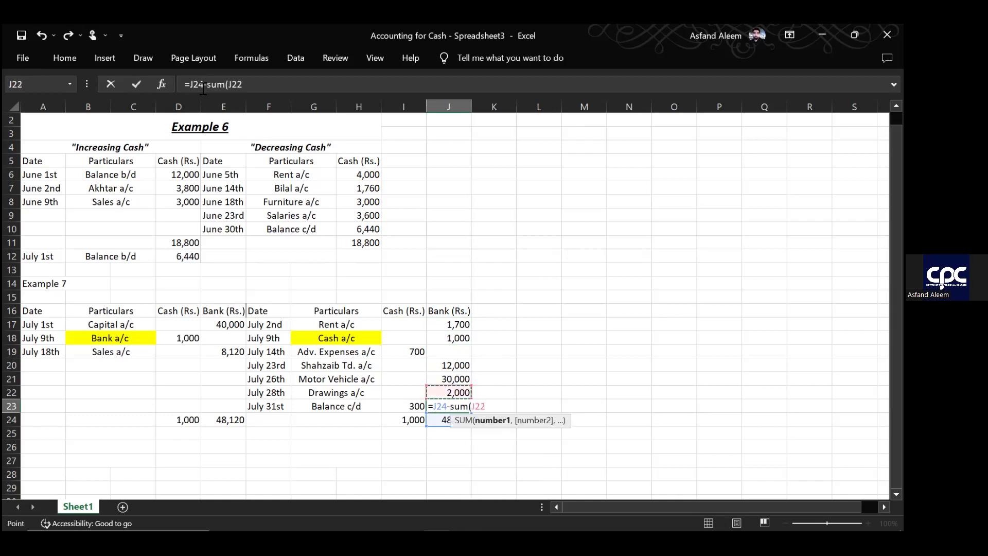
key(F8)
key(Down)
key(Down)
key(Down)
key(Down)
key(Down)
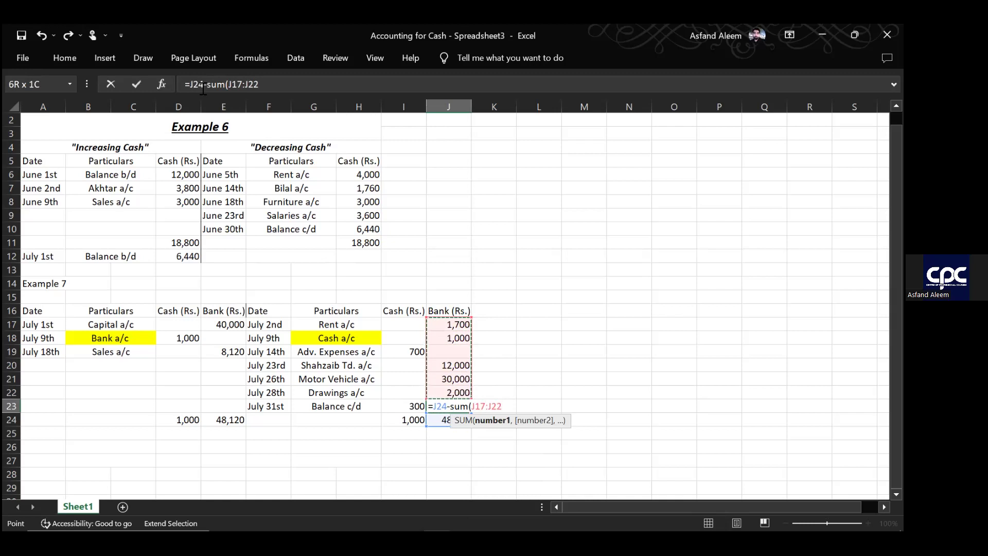
key(Return)
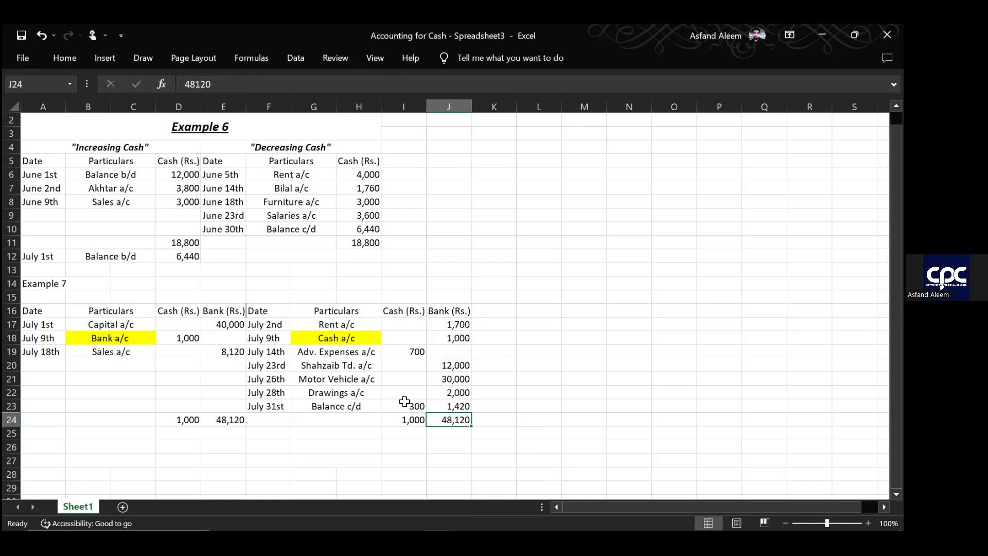
- Start the opening balance line in row 25 with the date Aug 1st and the particulars Balance b/d
click(57, 434)
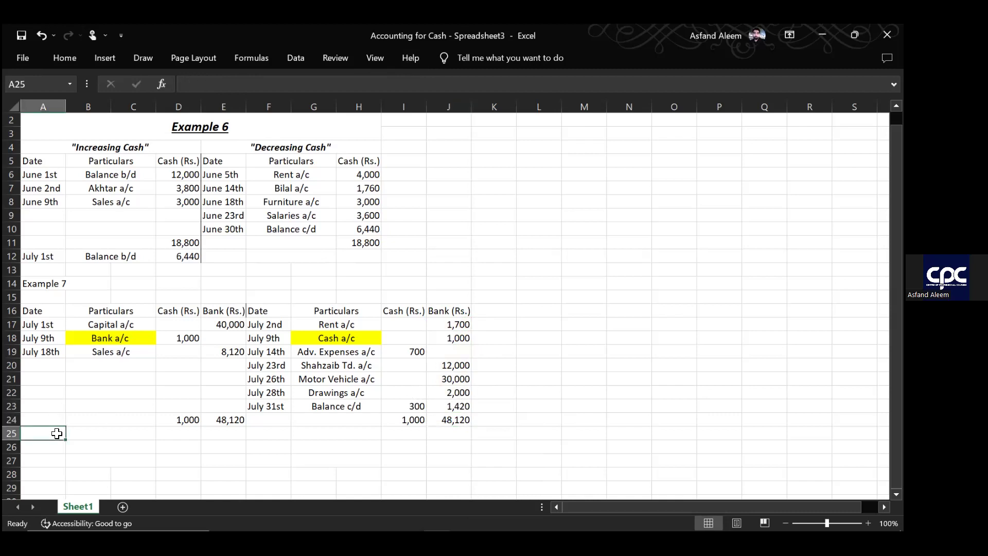
text(Au)
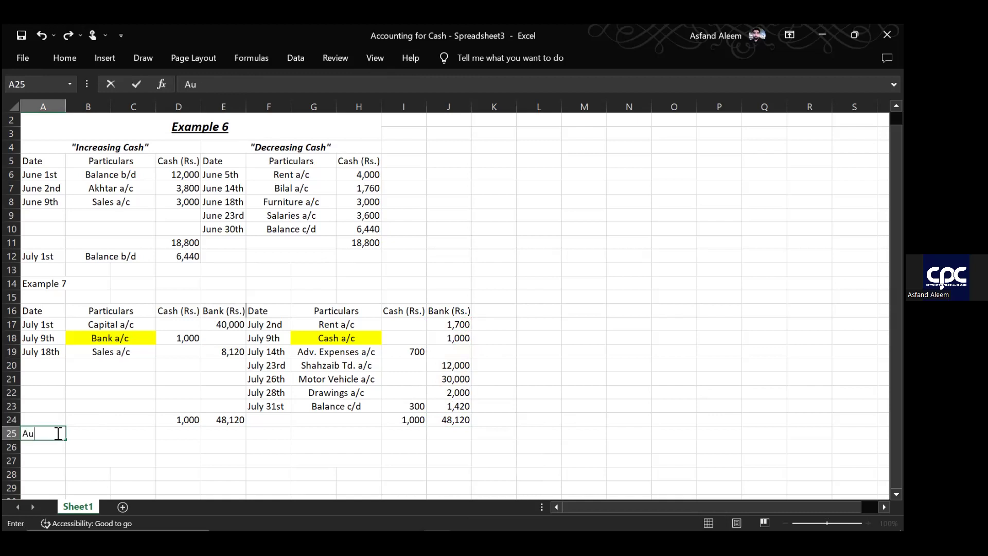
text(g 1st)
key(Tab)
text(Bala)
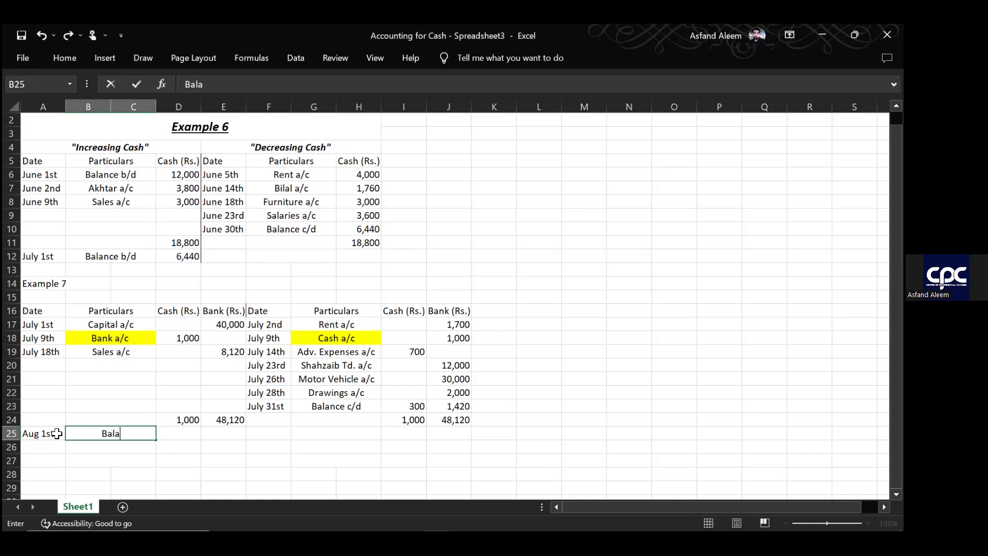
text(nce b/d)
key(Tab)
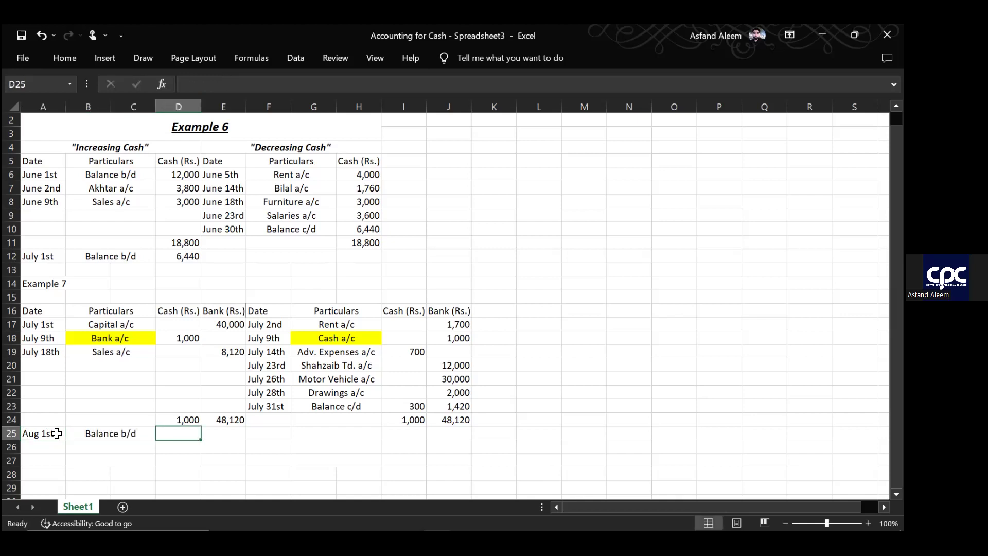
- Bring the closing cash balance down to D25 by linking it to I23, and fill the formula across to E25 for bank
text(=)
click(405, 404)
key(Return)
key(Up)
drag(201, 438, 236, 435)
click(369, 433)
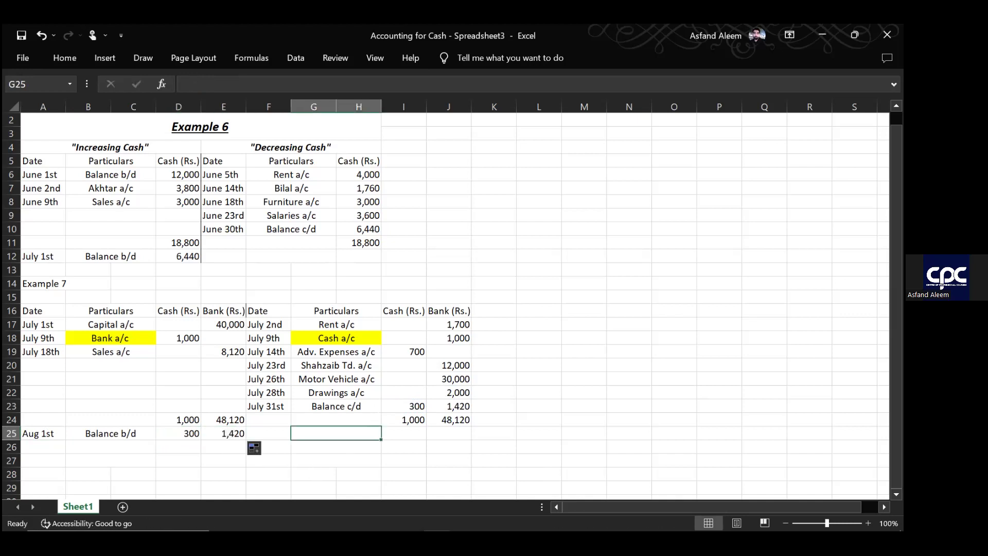
- Change the example heading in cell A14 to Example 8\
scroll(453, 423, down, 1)
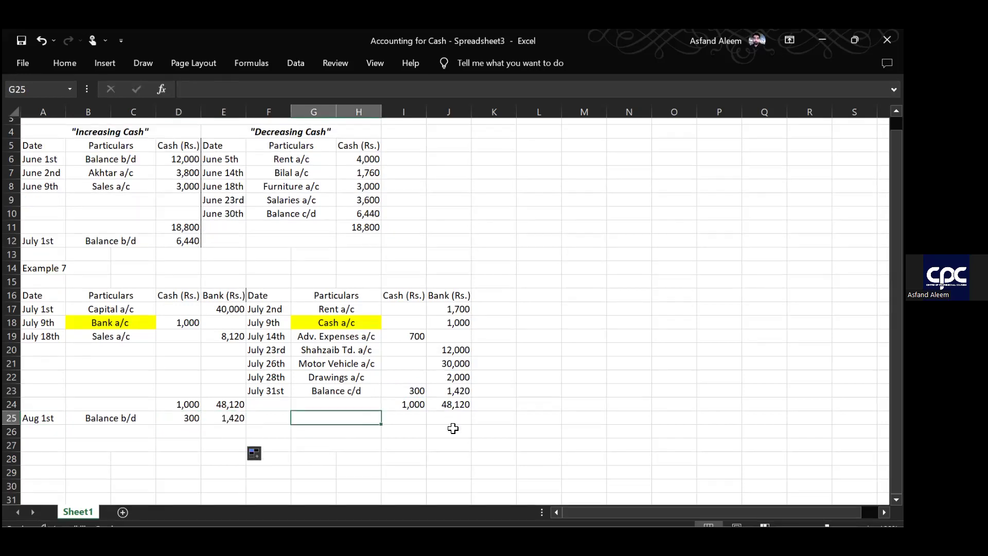
scroll(453, 428, down, 5)
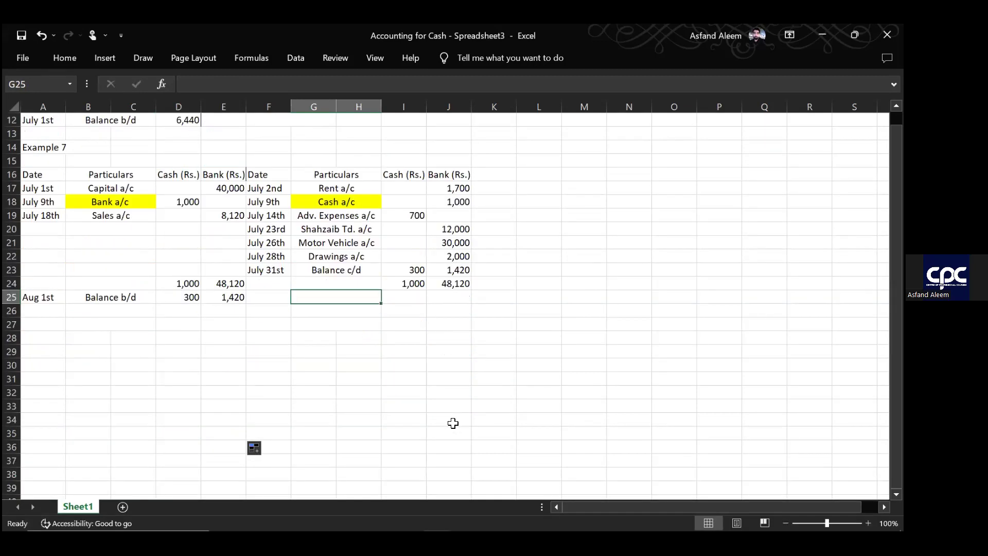
key(ctrl+Home)
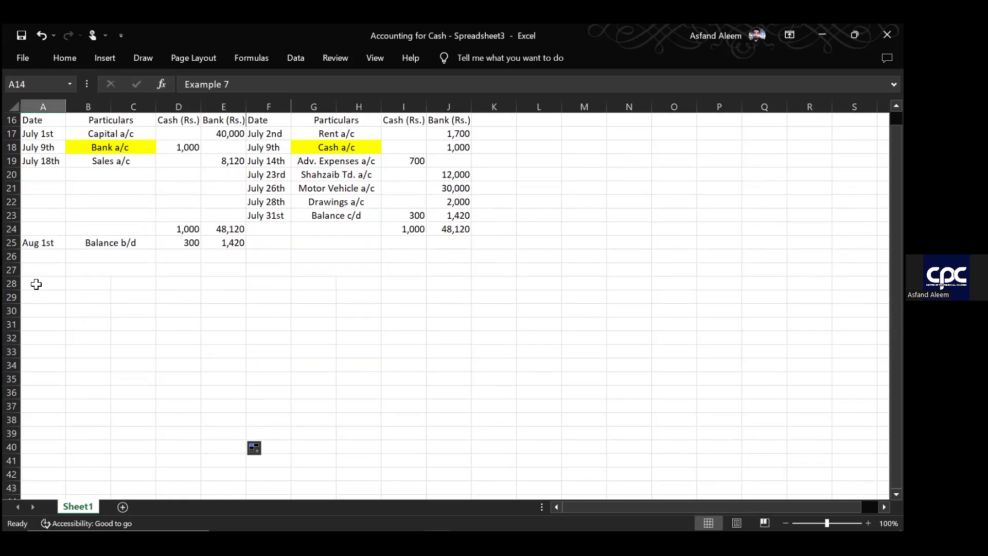
double_click(36, 284)
key(BackSpace)
text(8:)
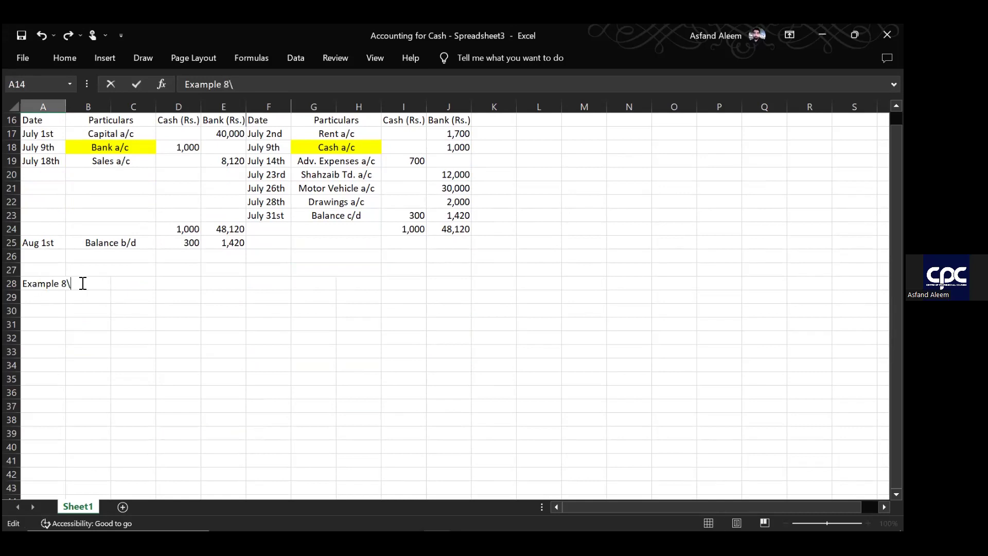
key(Return)
key(Up)
key(Right)
scroll(81, 282, up, 5)
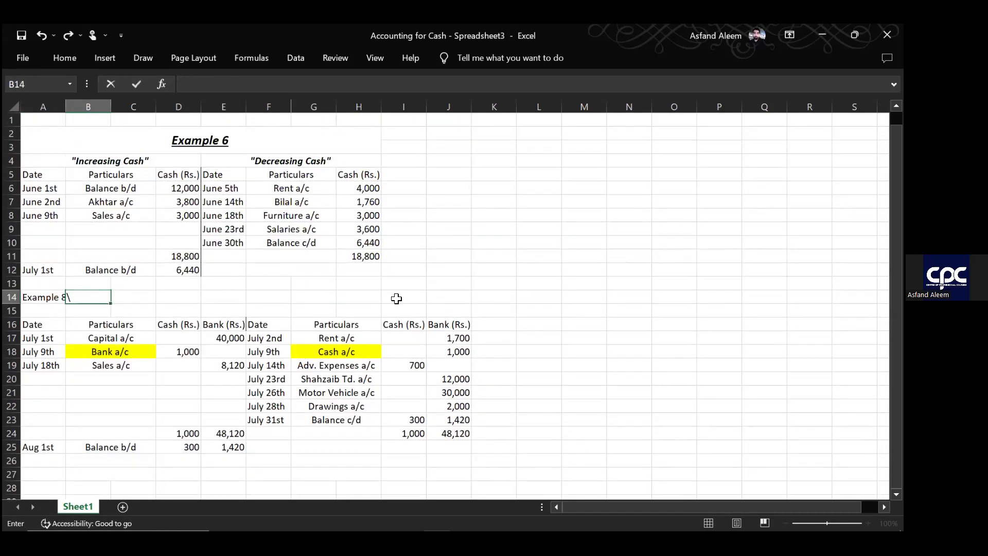
click(452, 307)
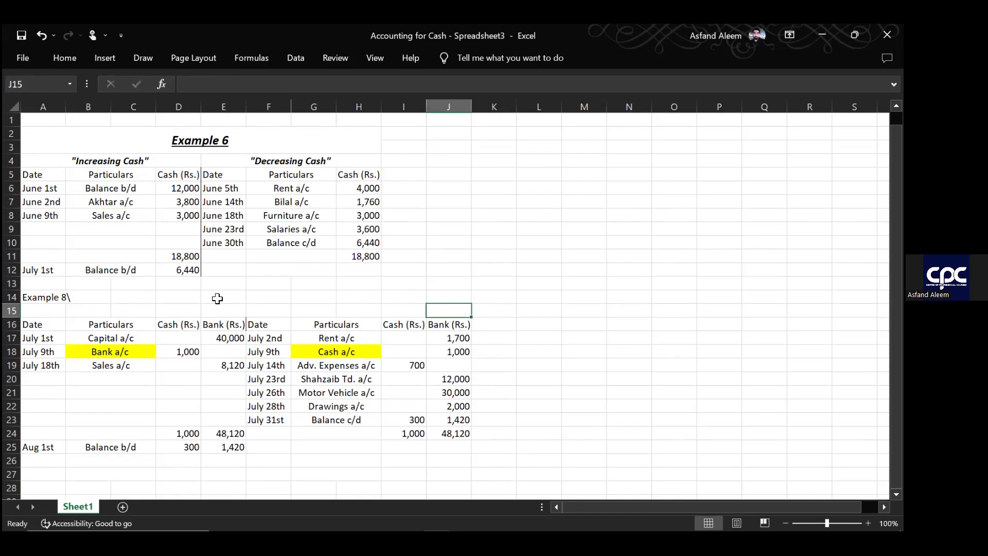
- Correct the heading in cell A14 to Example 7
click(50, 298)
click(238, 86)
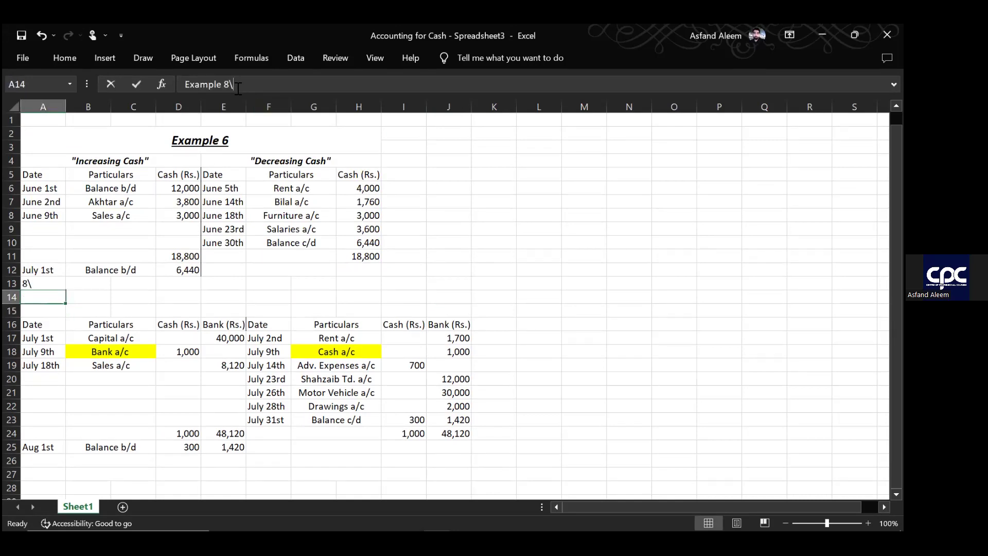
key(BackSpace)
key(BackSpace)
text(7)
key(Return)
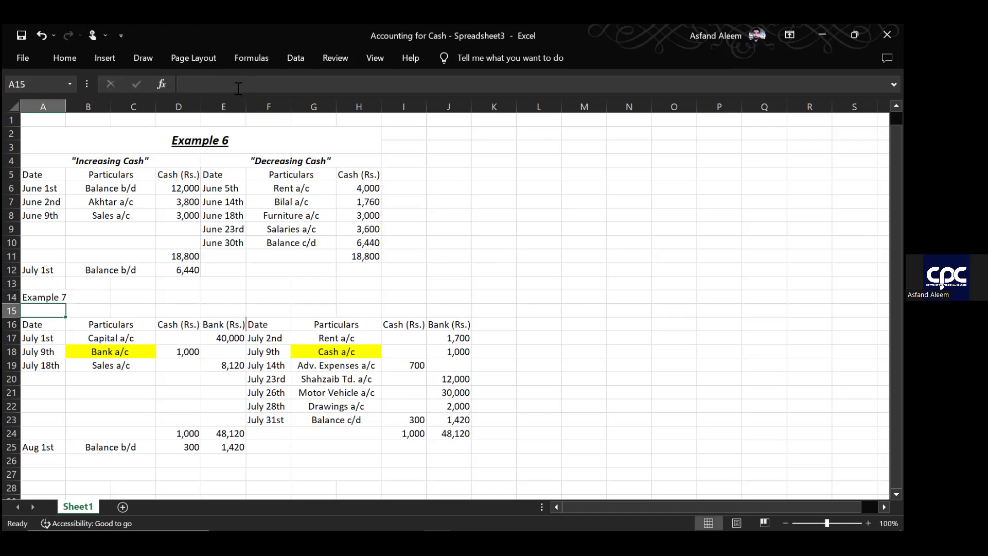
- Add the heading Example 8 in cell A28 below the Example 7 cash book
key(Down)
key(Down)
key(Down)
key(Down)
key(Down)
key(Down)
key(Down)
key(Down)
key(Down)
key(Down)
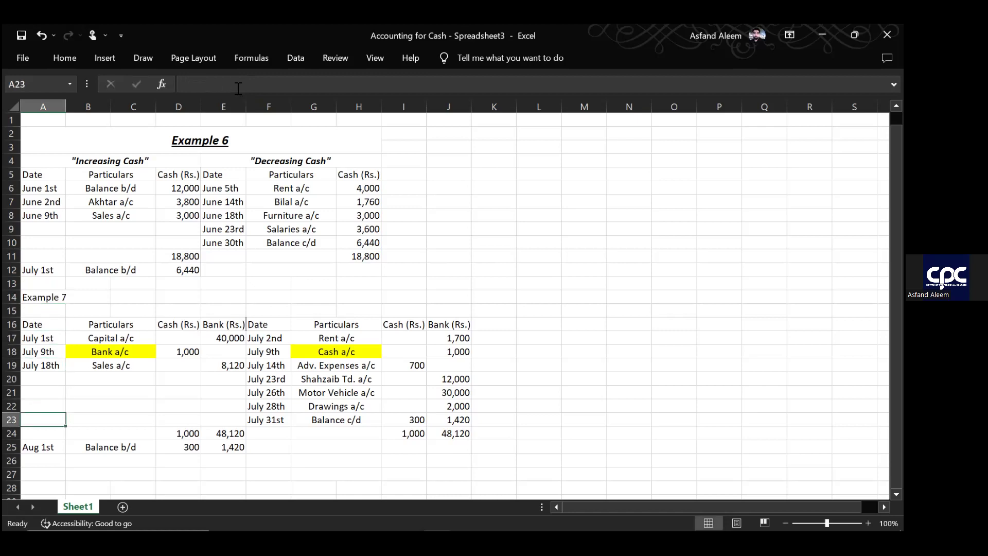
key(Down)
key(Down)
key(Down)
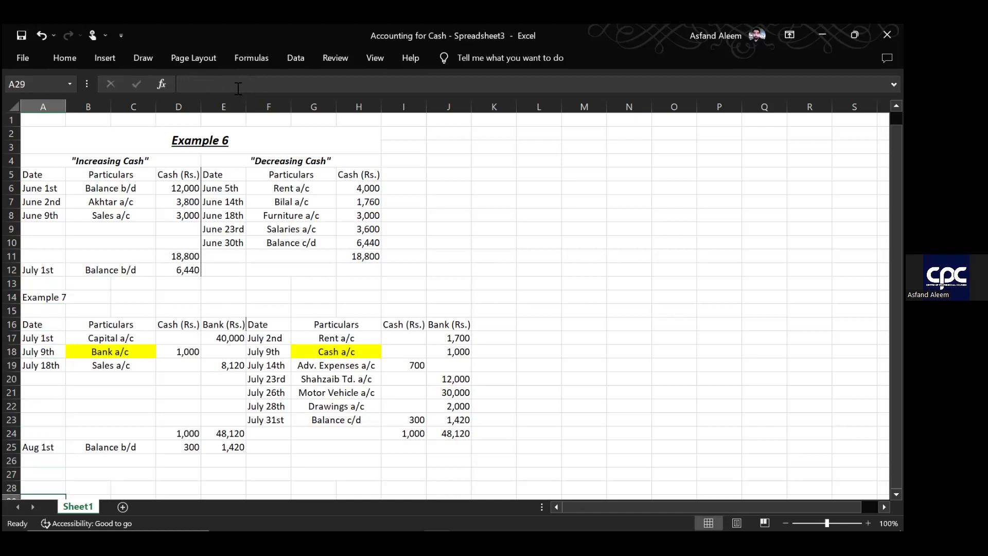
text(E)
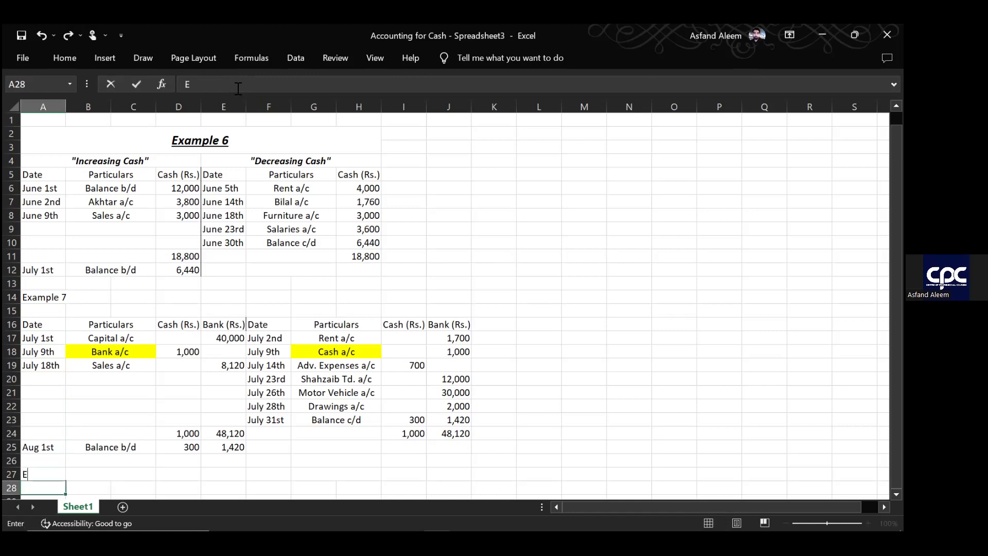
text(xample 8)
key(Return)
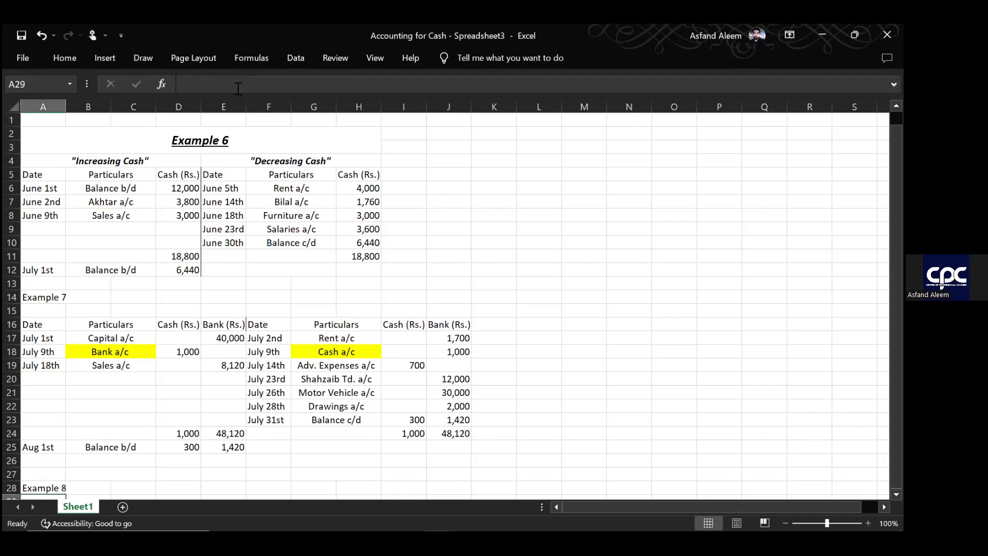
scroll(242, 233, down, 6)
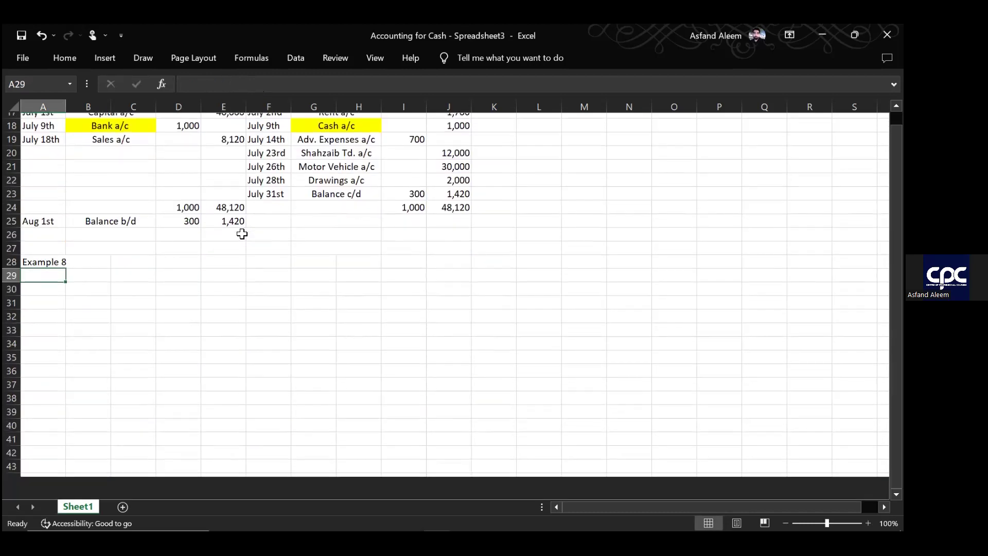
scroll(242, 234, down, 1)
scroll(242, 233, up, 4)
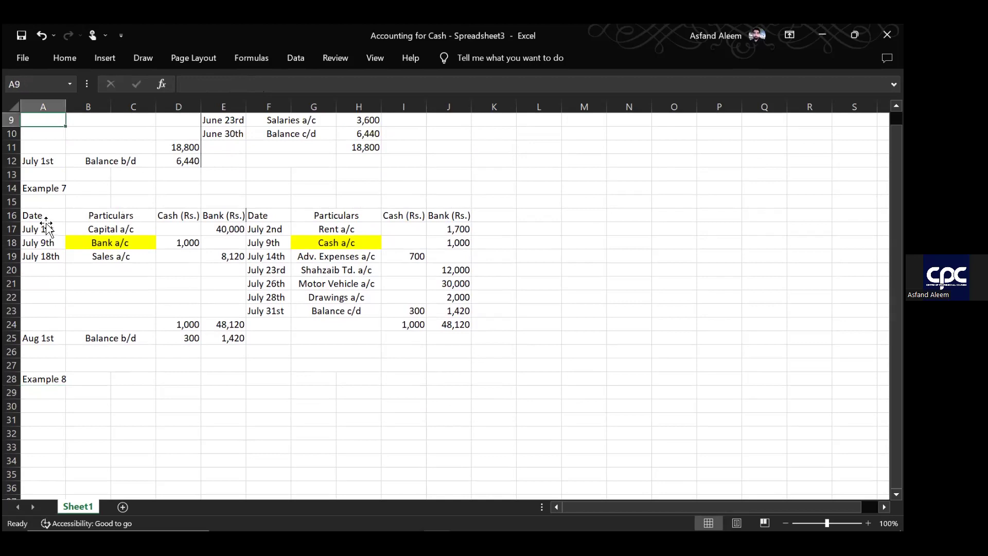
key(Down)
key(Down)
key(Down)
key(Down)
key(Down)
key(Down)
key(Down)
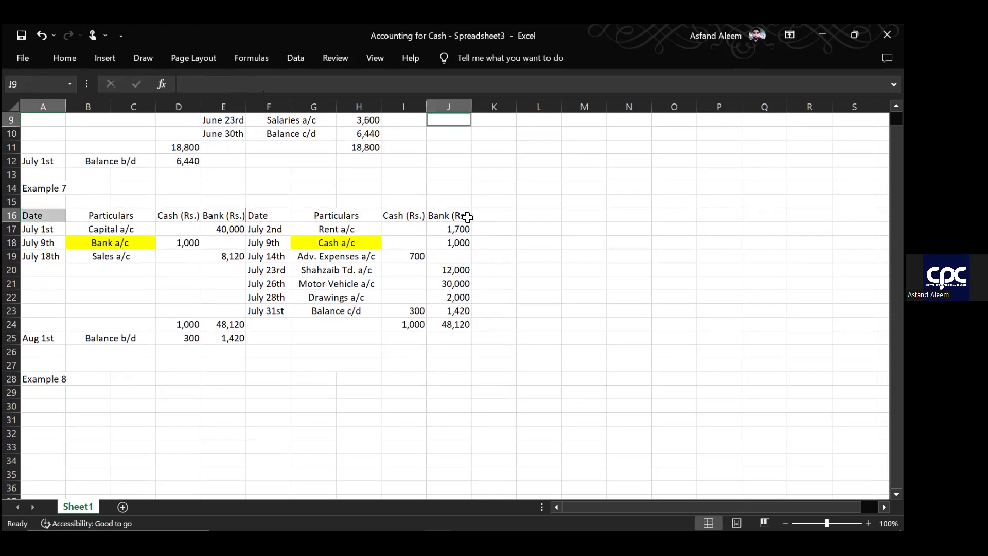
click(639, 252)
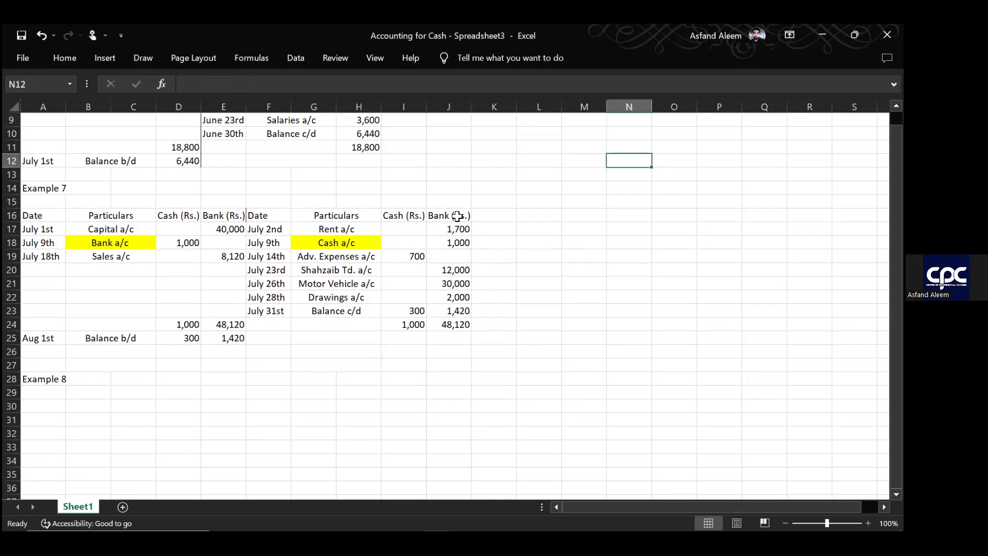
key(Left)
key(Left)
key(Left)
key(Left)
key(Up)
key(Up)
key(Up)
key(Down)
key(Down)
key(Down)
key(Down)
key(Down)
key(Down)
key(Down)
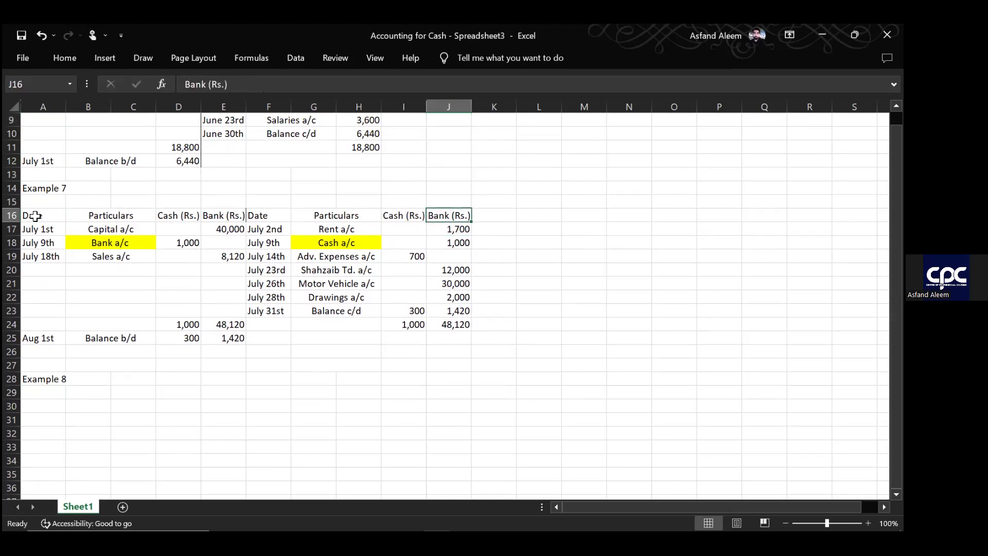
key(shift+Left)
key(shift+Left)
key(shift+Left)
key(shift+Left)
key(shift+Left)
key(shift+Left)
key(shift+Left)
key(shift+Left)
key(shift+Left)
key(shift+Up)
key(shift+Up)
key(shift+Up)
key(shift+Up)
key(shift+Up)
key(shift+Up)
key(shift+Up)
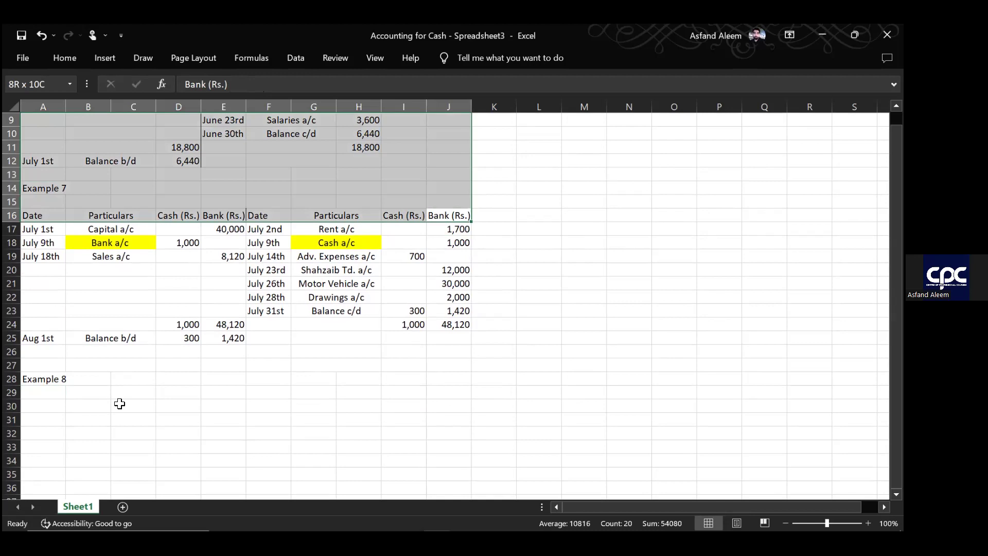
- Copy the Example 7 heading row, A16:J16, to row 30 beneath the Example 8 title, starting at cell A30
click(111, 310)
scroll(45, 271, up, 1)
scroll(45, 271, up, 1)
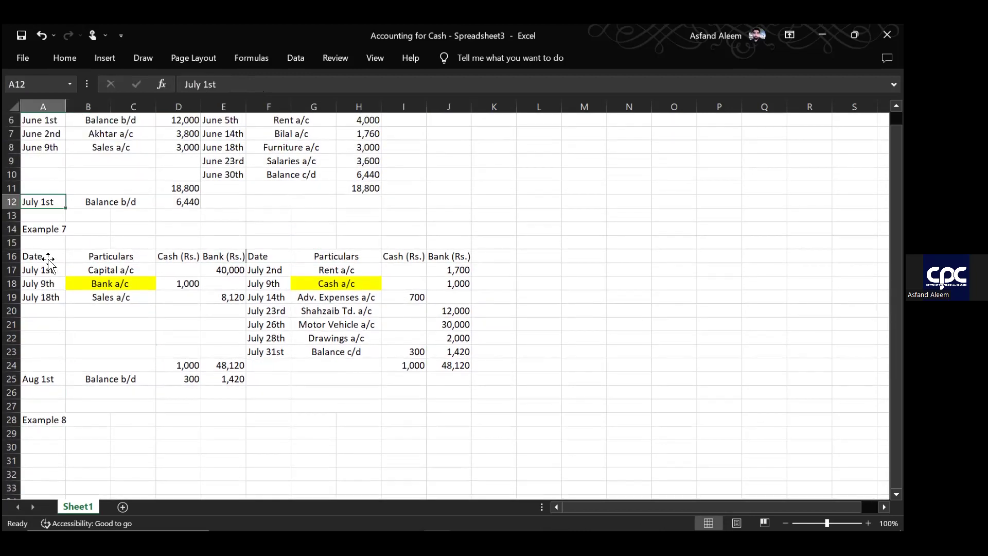
key(Down)
key(Down)
key(Down)
key(Down)
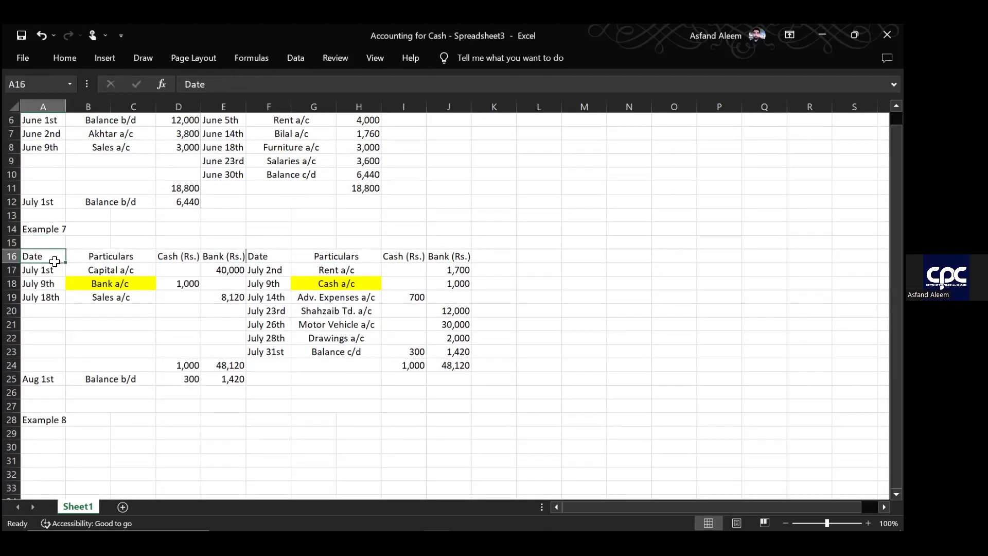
key(shift+Right)
key(shift+Right)
key(shift+Right)
key(shift+Right)
key(shift+Right)
key(shift+Right)
key(shift+Right)
key(shift+Right)
key(shift+Right)
key(ctrl+c)
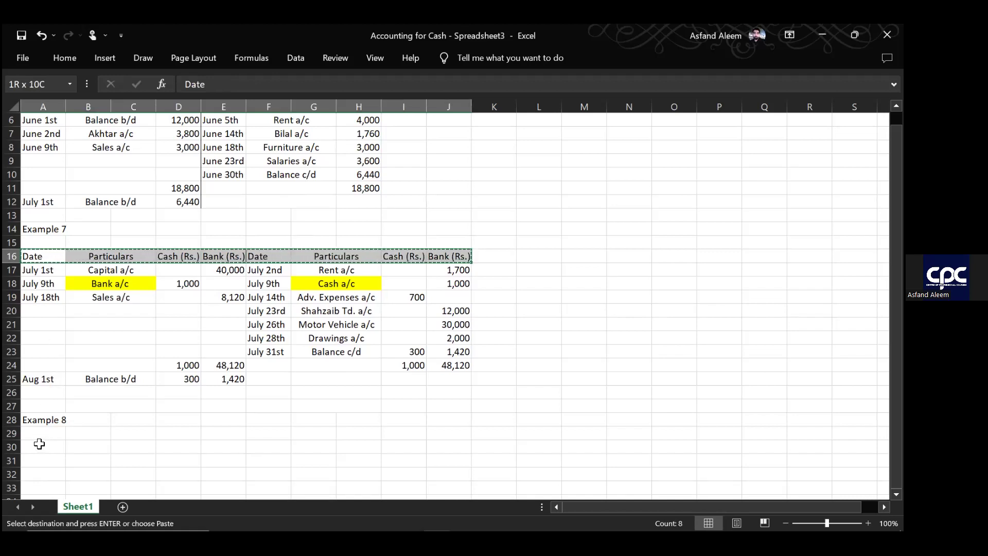
key(Down)
key(Down)
key(Down)
key(Down)
key(Down)
key(Down)
key(Down)
key(Down)
key(Down)
key(Down)
key(Down)
key(Down)
key(Down)
key(Down)
scroll(40, 443, up, 1)
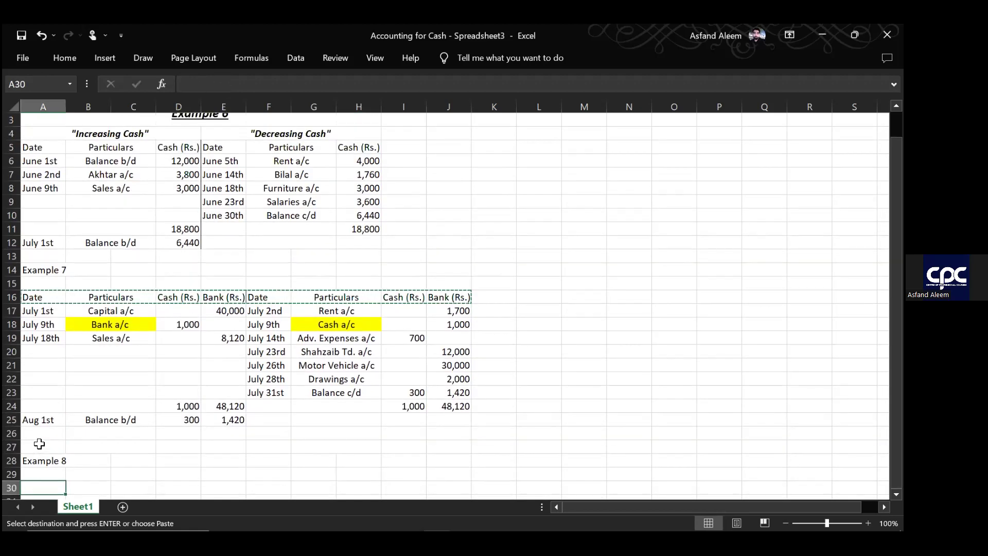
key(ctrl+v)
scroll(337, 396, down, 6)
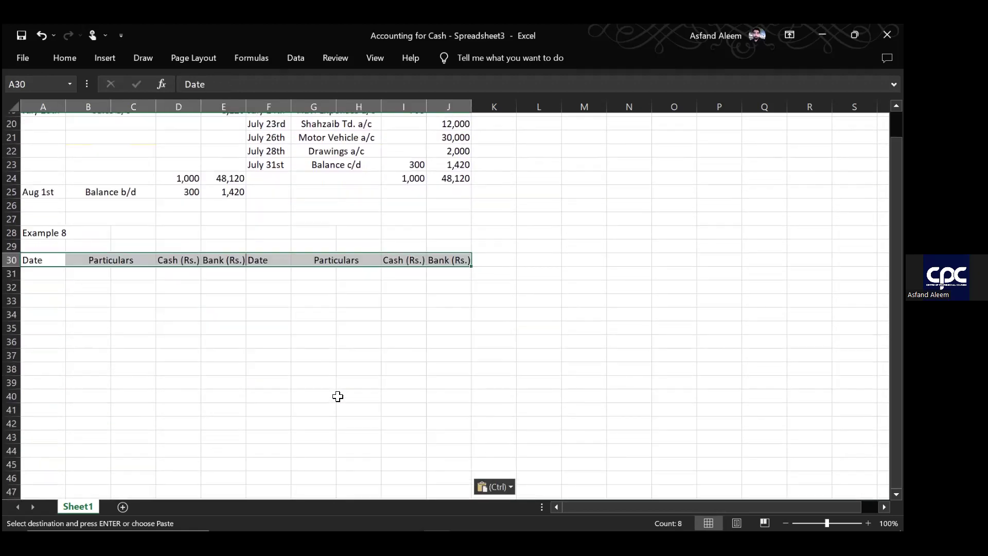
click(337, 397)
click(191, 264)
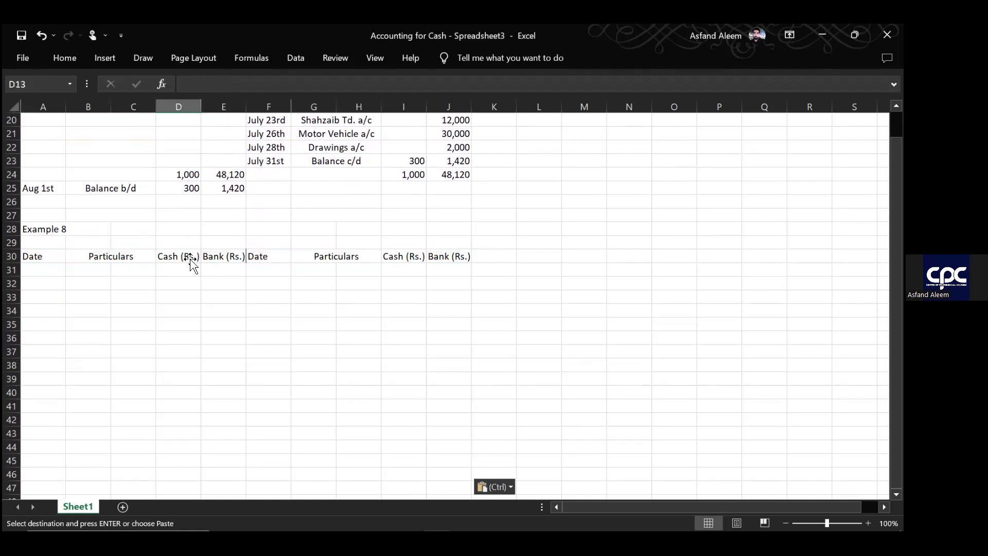
click(253, 256)
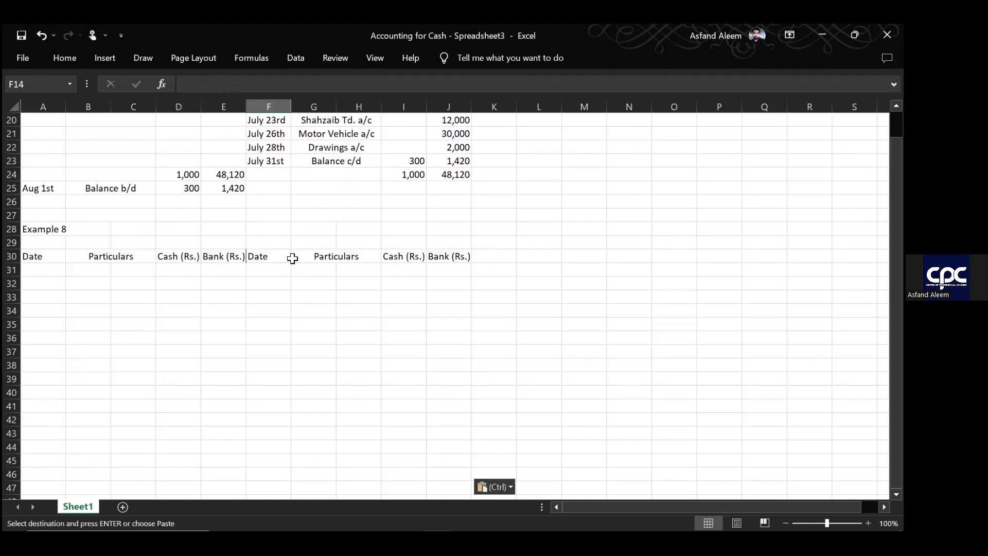
click(297, 336)
key(Escape)
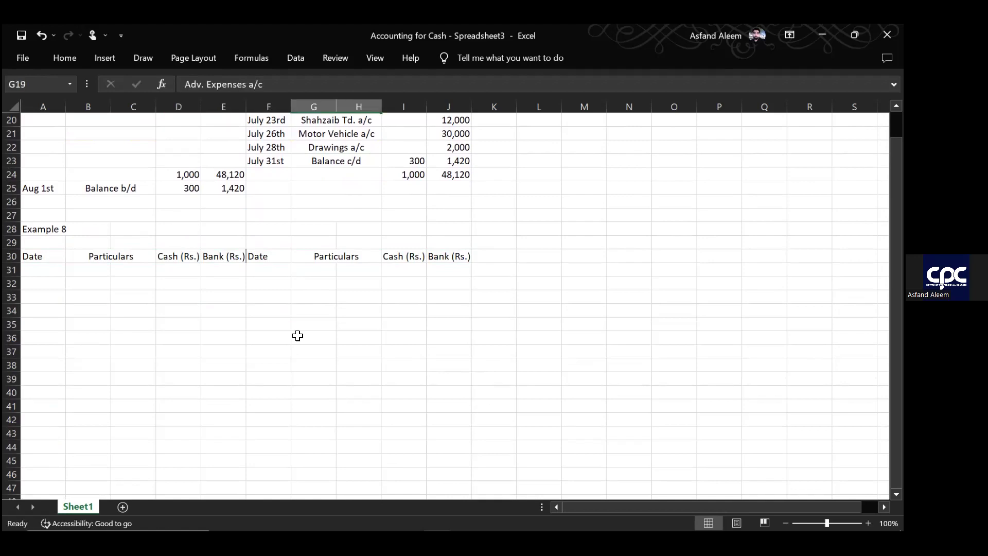
- Insert blank cells at E30:E42 in the Example 8 table, shifting the existing cells to the right
double_click(233, 270)
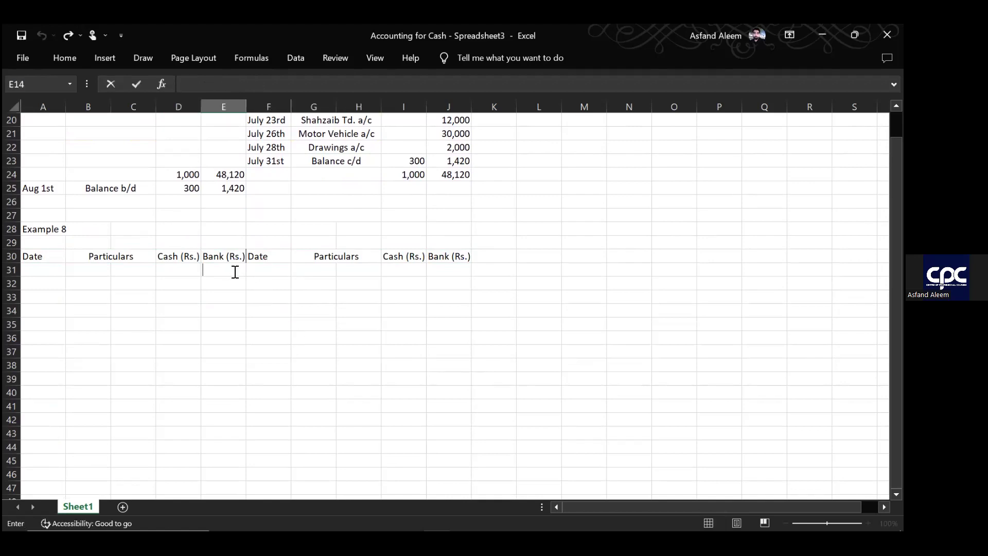
click(250, 256)
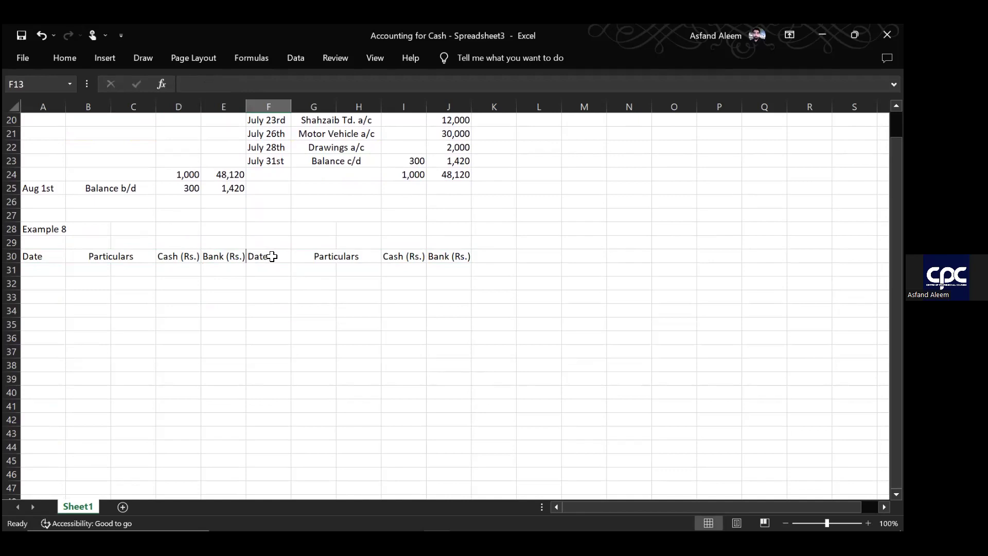
key(Right)
key(Down)
key(Down)
key(Down)
key(Down)
key(Down)
key(Down)
key(Down)
key(Down)
key(Down)
key(Down)
key(Down)
key(Down)
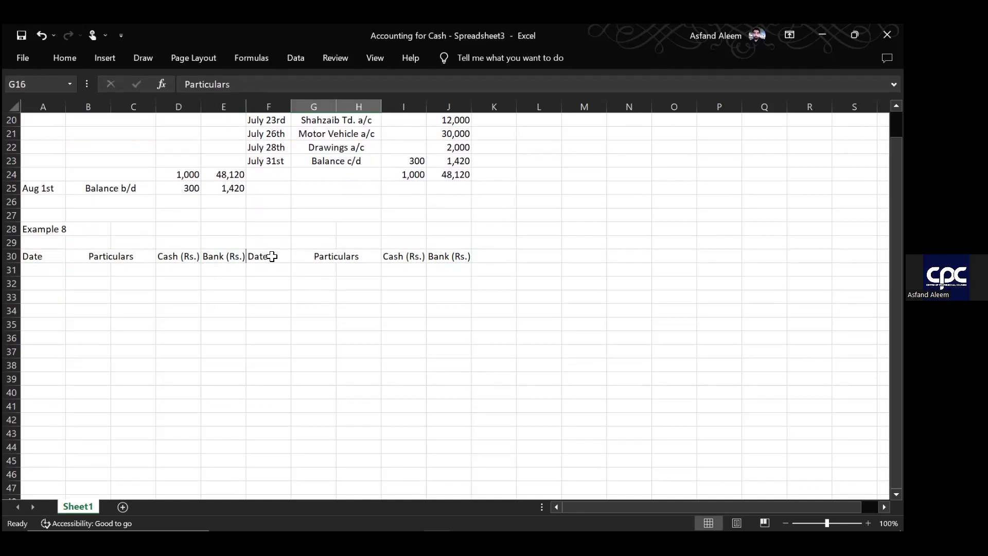
key(Down)
key(Down)
key(Down)
key(Down)
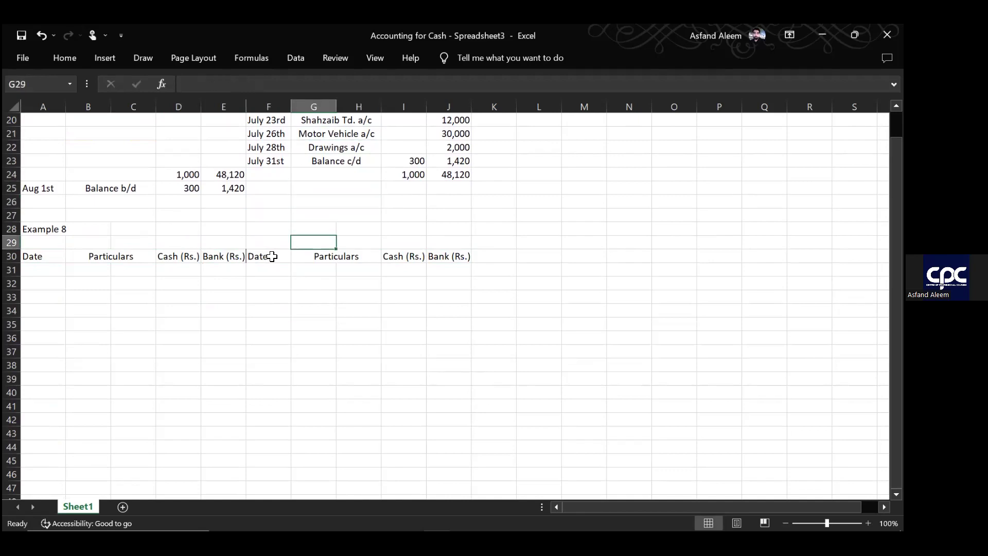
key(Left)
key(Left)
key(Right)
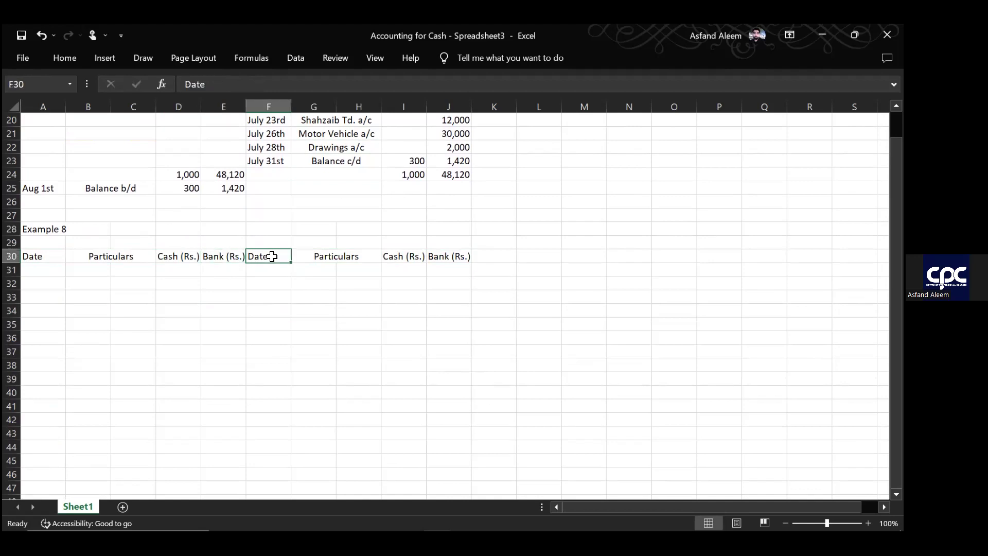
key(Left)
click(98, 59)
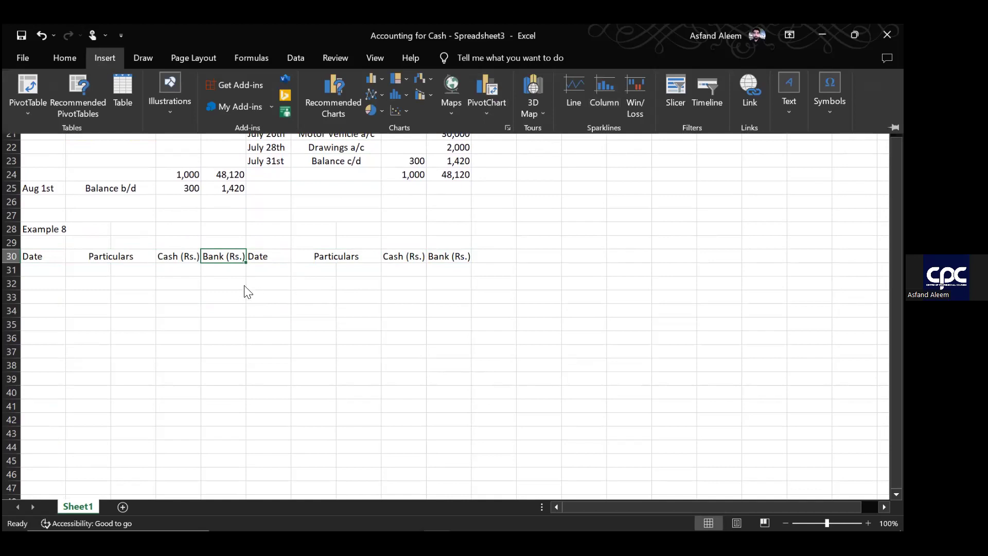
click(218, 263)
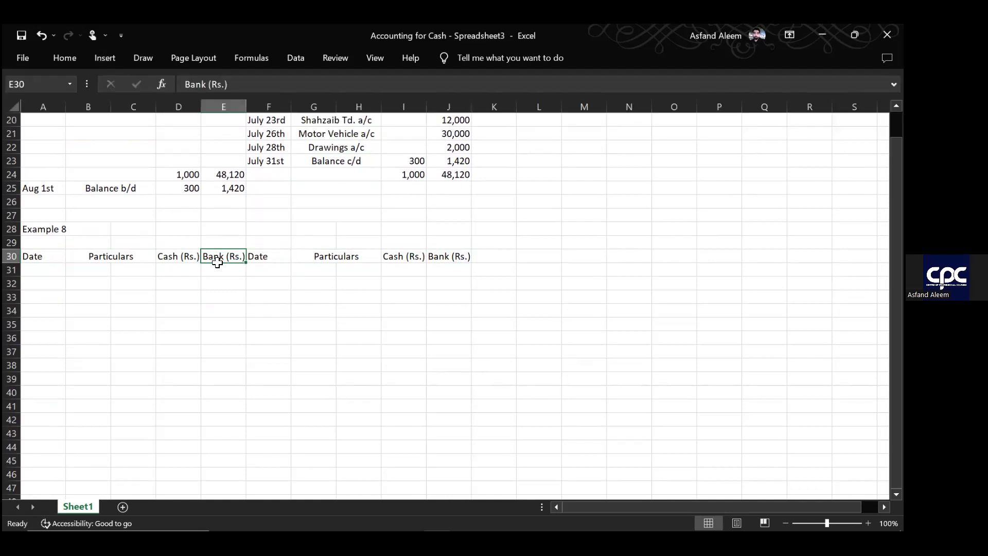
key(shift+Down)
key(shift+Down)
key(shift+Down)
key(shift+Down)
key(shift+Down)
key(shift+Down)
key(shift+Down)
key(shift+Down)
key(shift+Down)
scroll(217, 263, up, 6)
scroll(217, 262, down, 4)
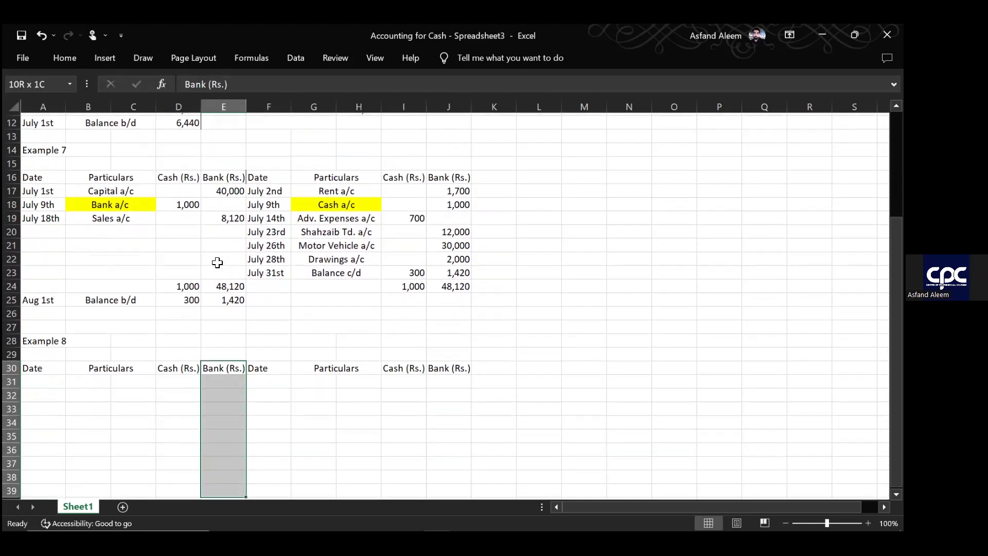
key(shift+Down)
key(shift+Down)
key(shift+Down)
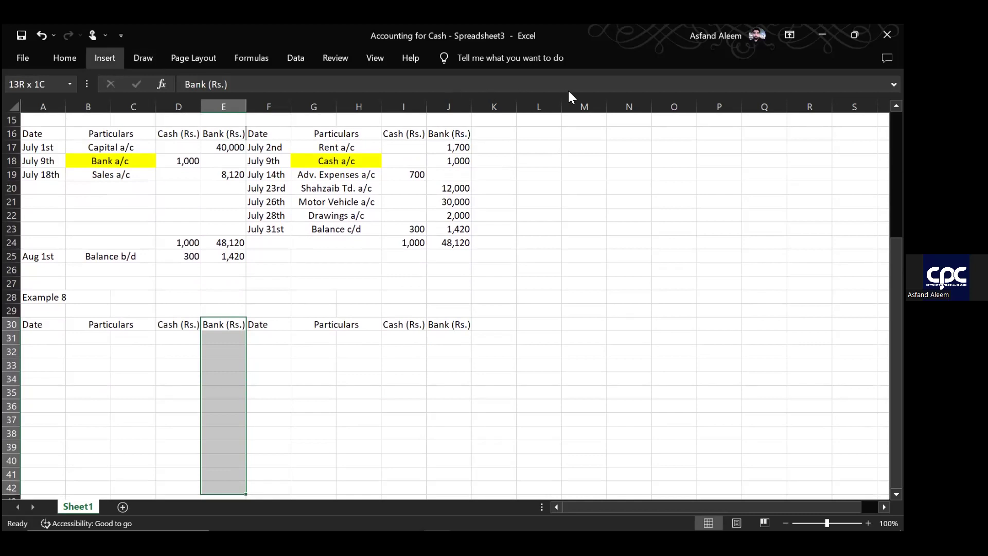
click(106, 59)
click(65, 55)
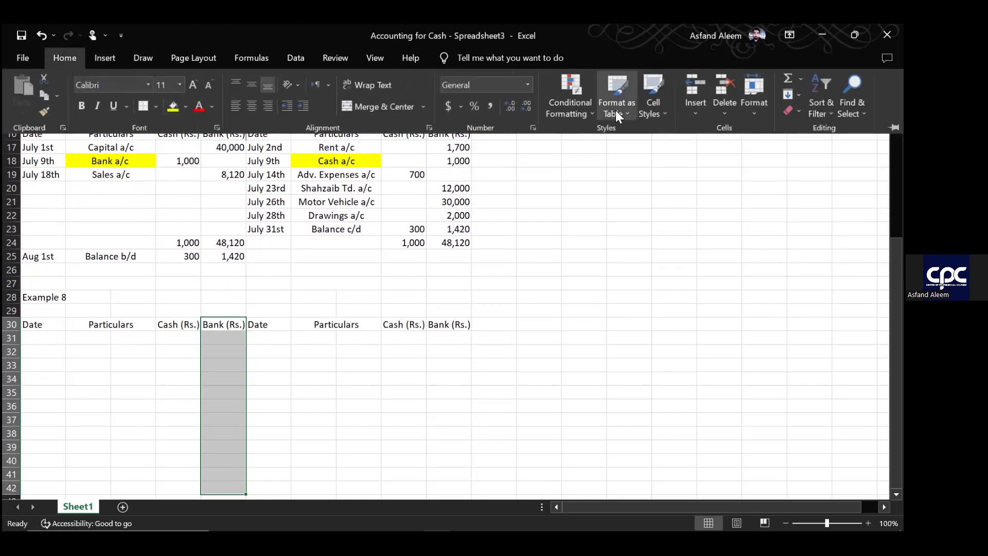
click(694, 88)
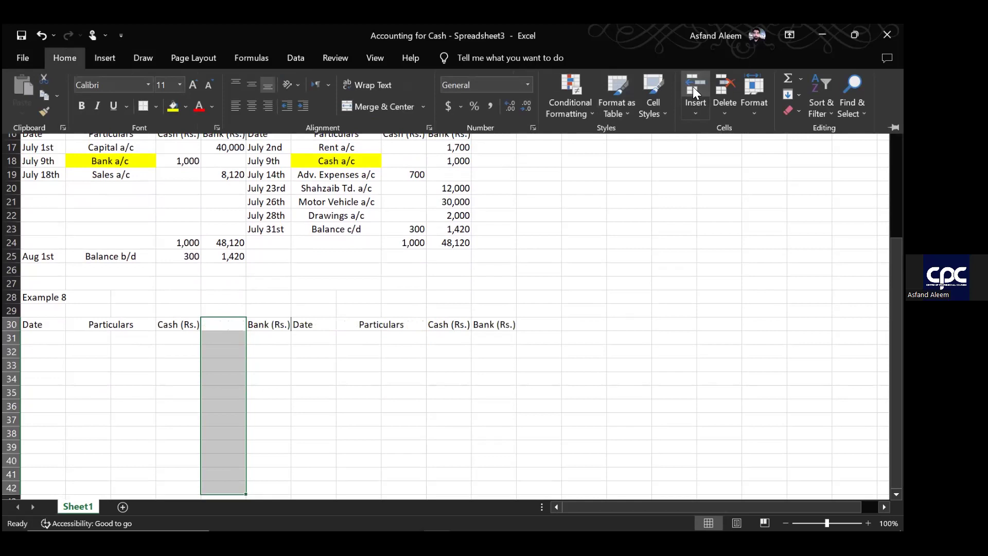
- Enter the heading "Bank (Rs.)" in cell E30
click(232, 323)
text(Bank )
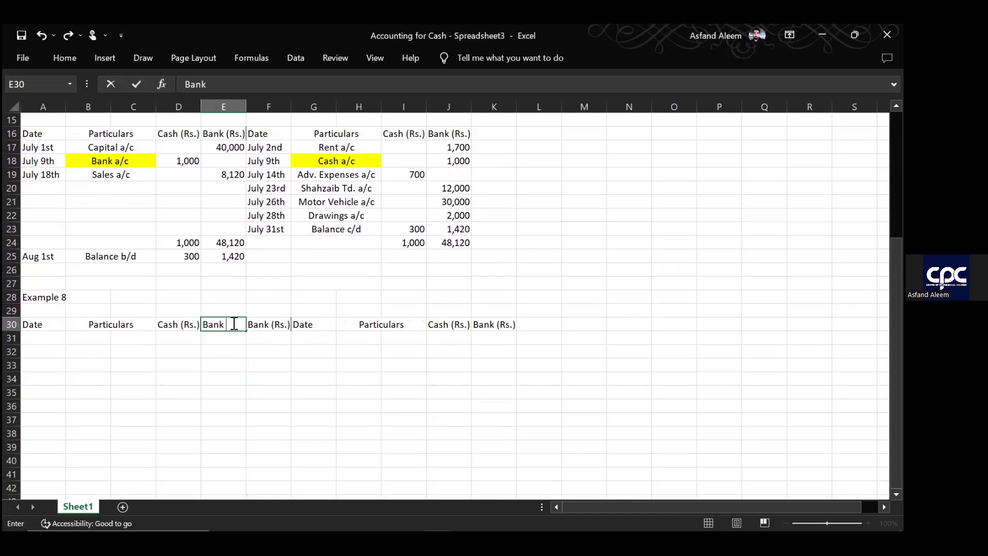
text((Rs.)
key(Tab)
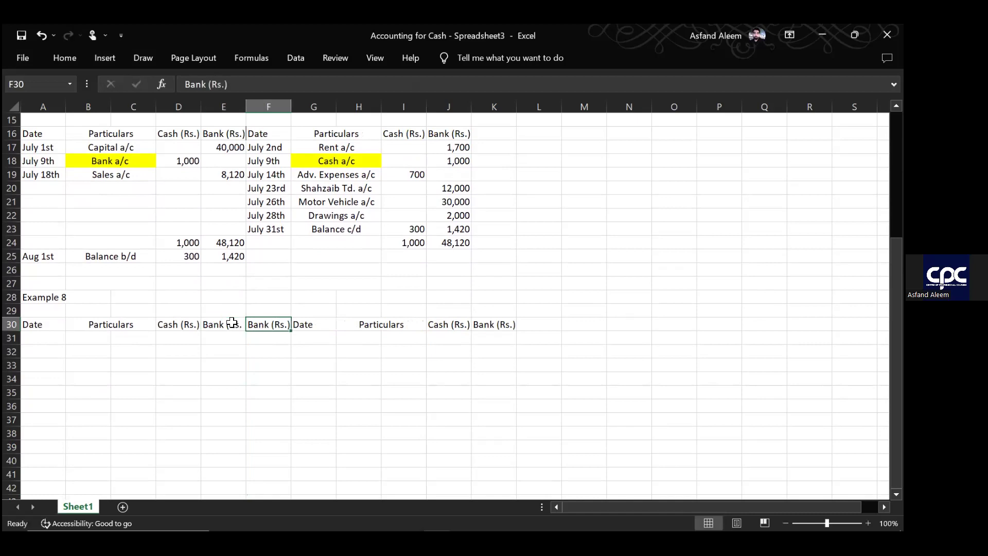
click(232, 323)
click(232, 89)
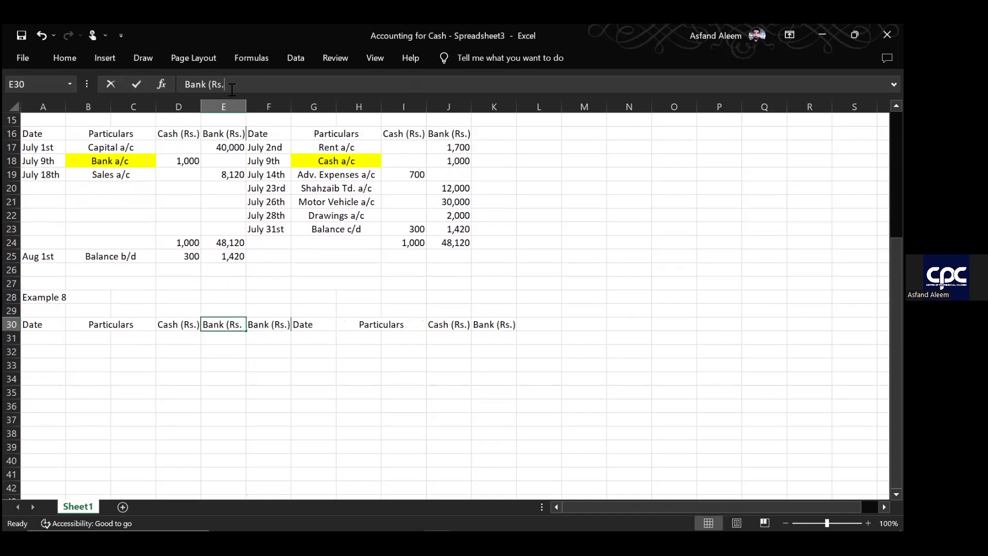
text())
key(Tab)
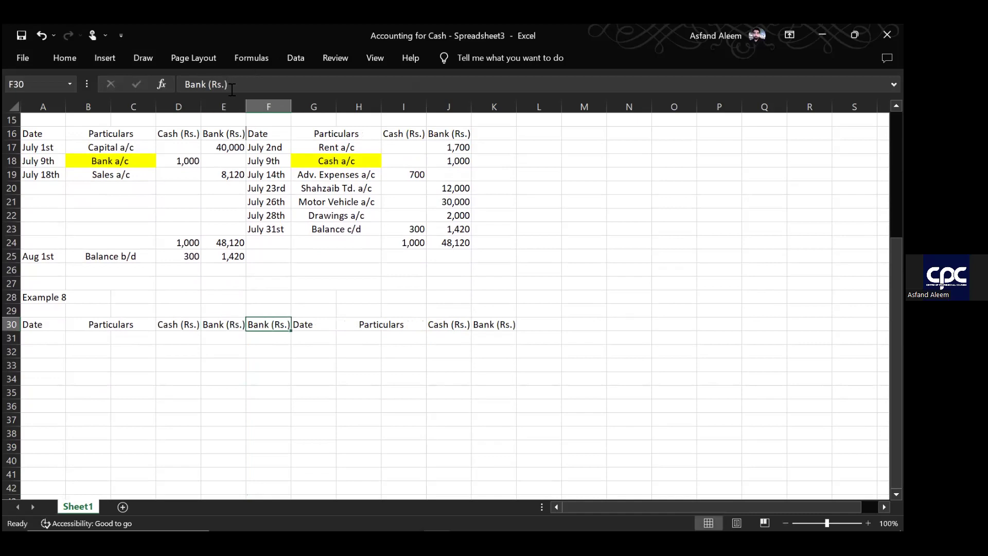
- Replace the heading in F30 with "Discount" and add a matching "Discount" heading in L30
text(Discount)
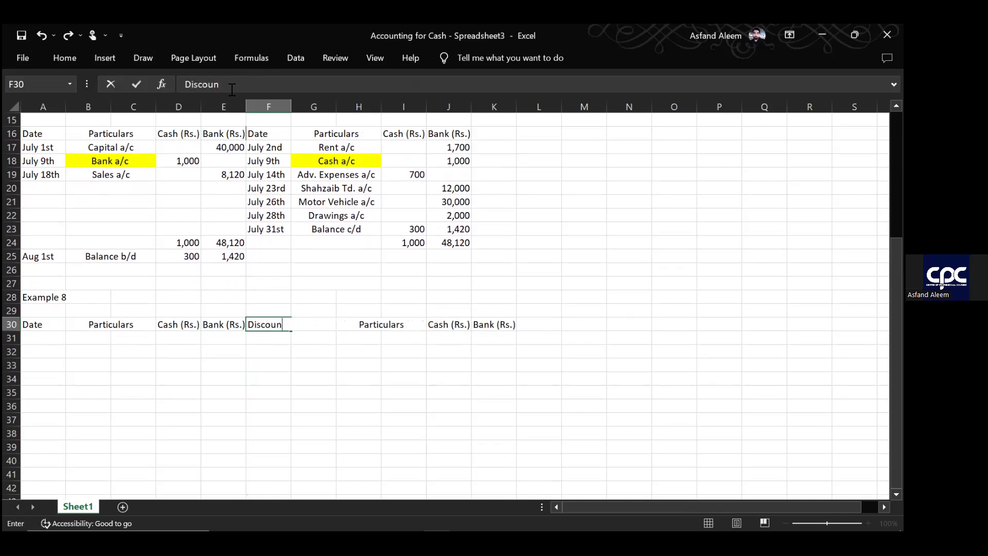
click(526, 326)
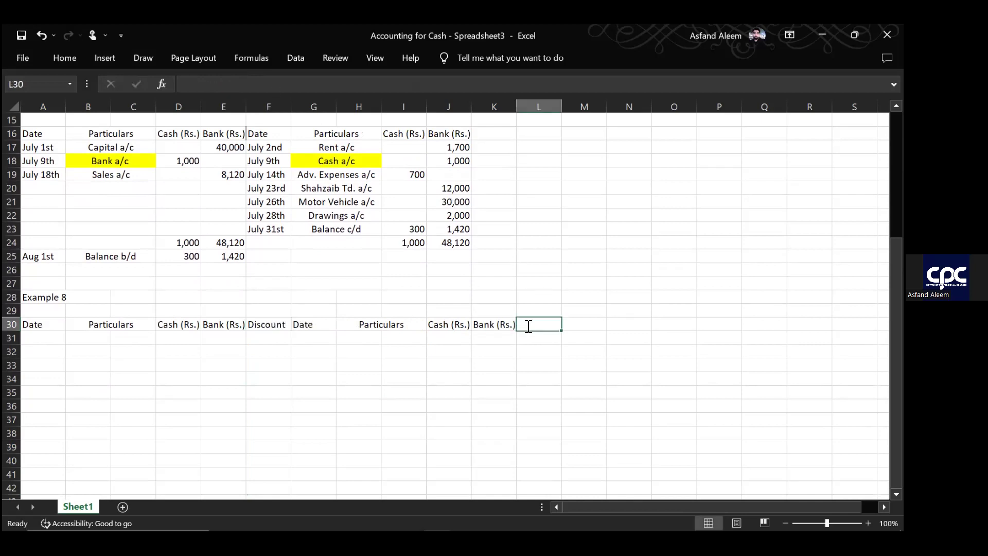
text(Discount)
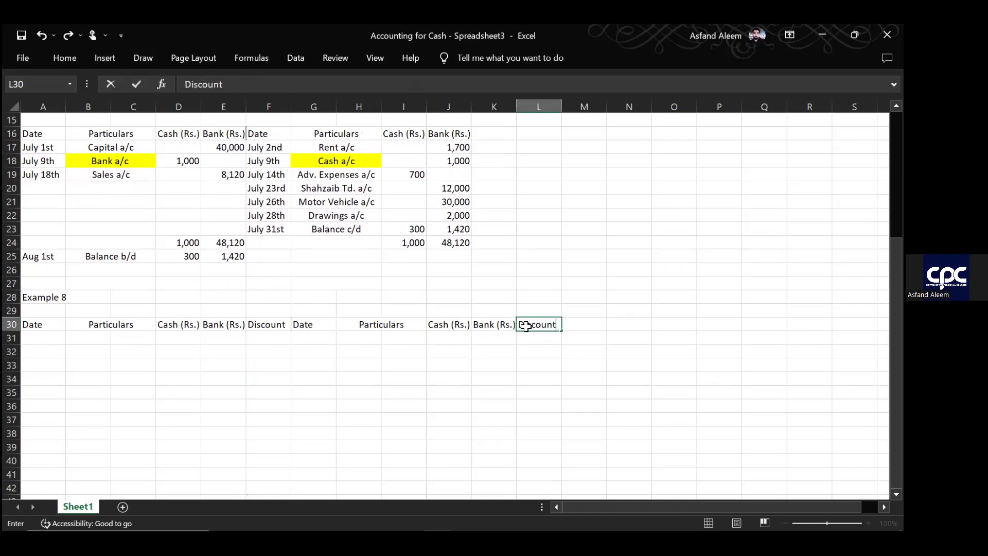
key(Return)
- Merge and center cells B31:C31 under the first Particulars heading of Example 8
click(50, 338)
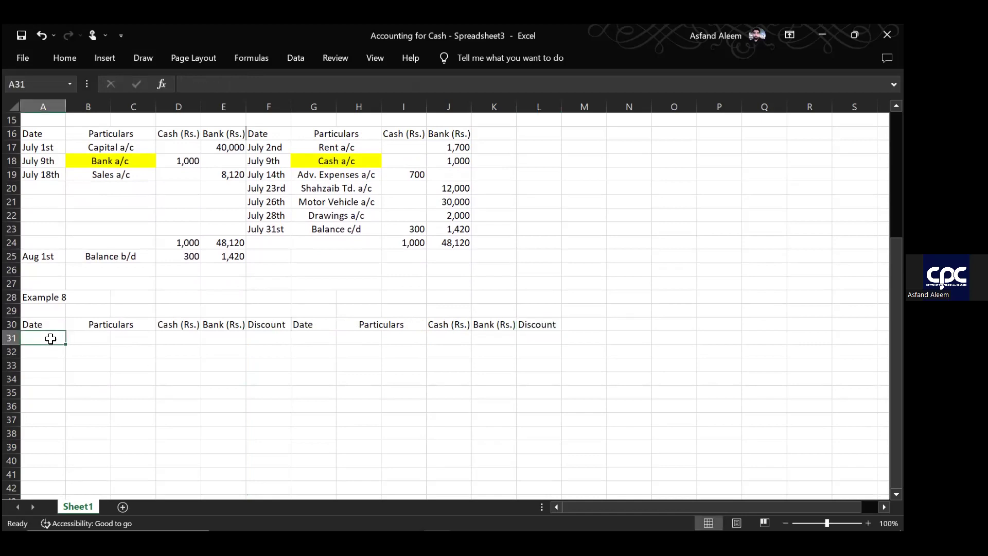
click(95, 340)
key(shift+Right)
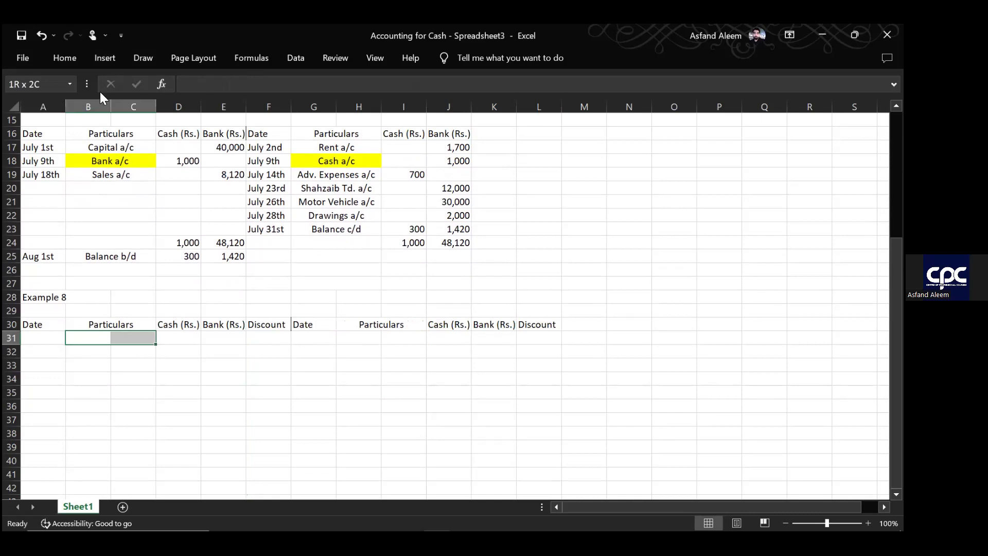
click(72, 55)
click(347, 111)
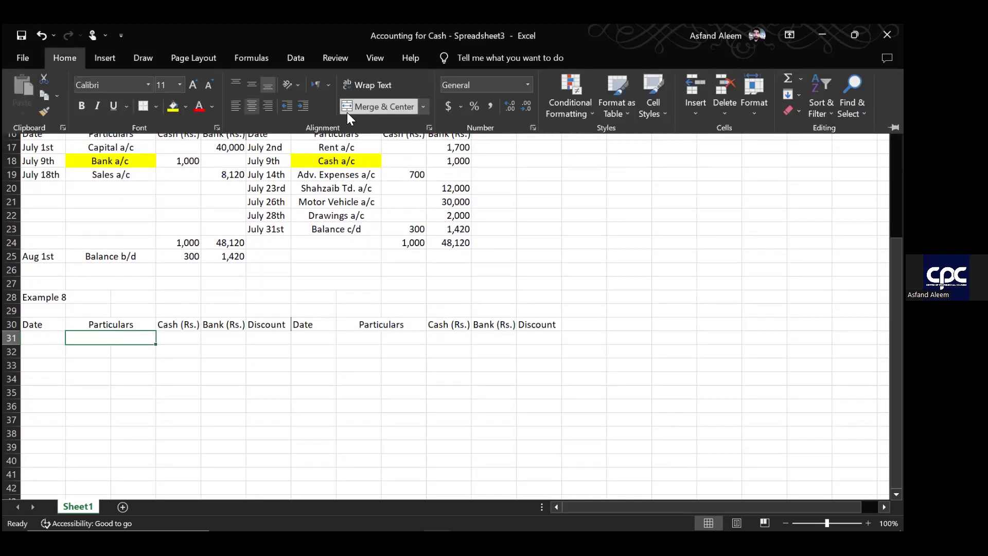
- Copy the merged cell B31:C31 and paste it over B32:C43 so the first Particulars column is merged row by row
key(ctrl+c)
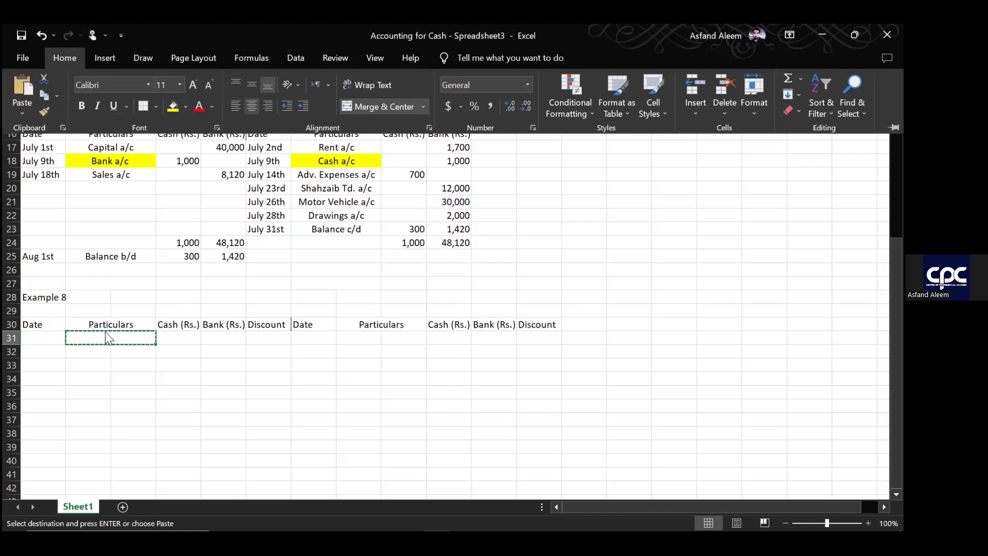
click(90, 349)
drag(89, 347, 91, 350)
key(shift+Down)
key(shift+Down)
key(shift+Down)
key(shift+Down)
key(shift+Down)
key(shift+Down)
key(shift+Down)
key(shift+Down)
key(shift+Down)
key(shift+Down)
key(shift+Down)
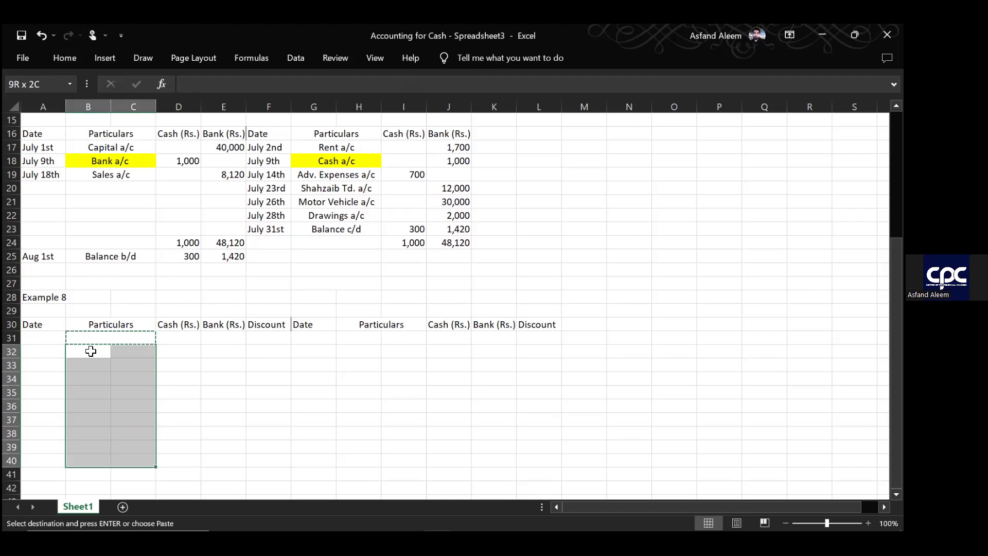
key(ctrl+v)
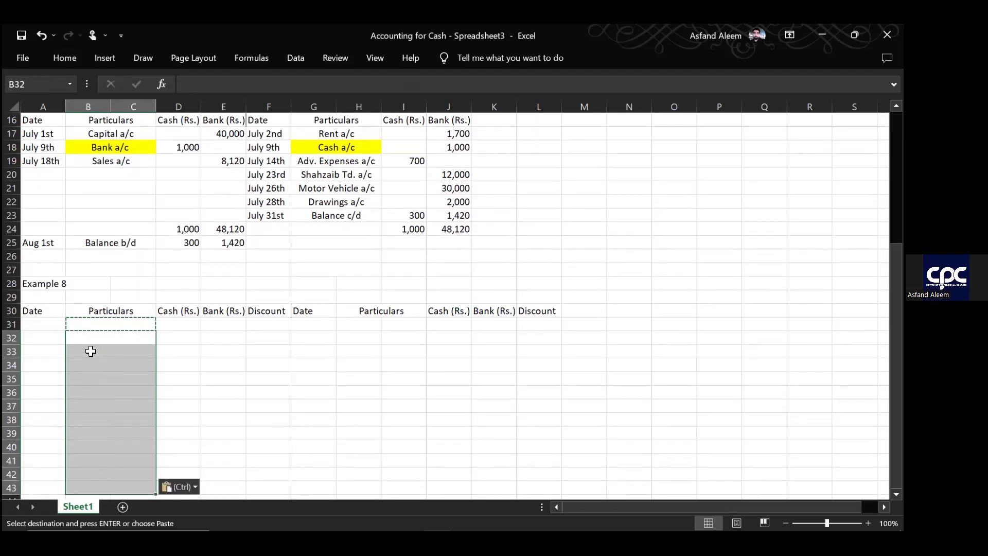
click(367, 325)
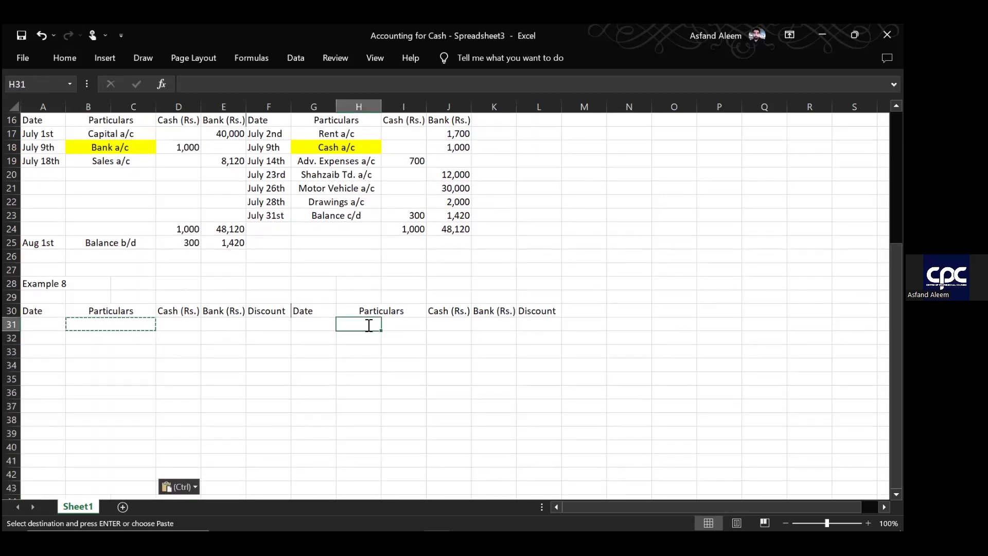
text(J)
key(BackSpace)
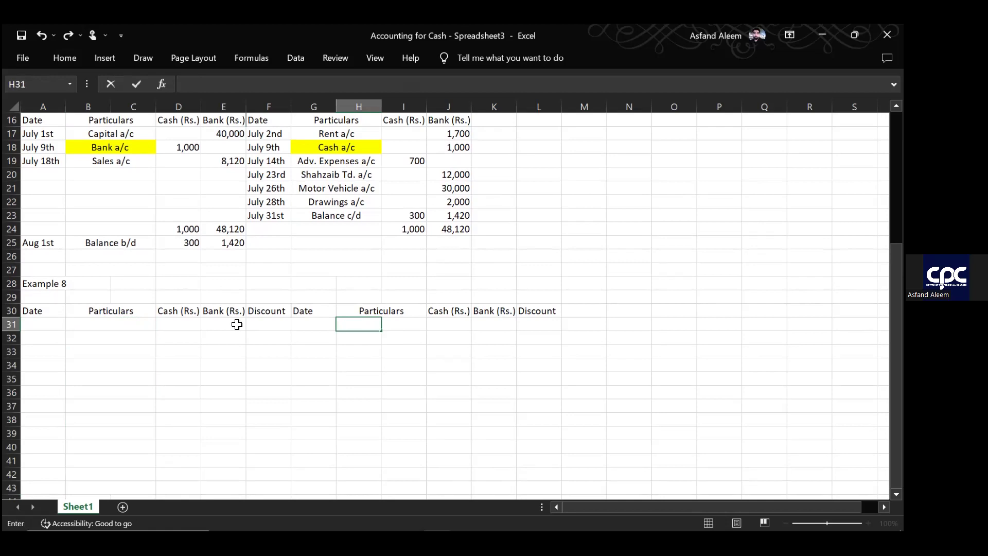
- Copy the merged Particulars cells B31:C43 into the second Particulars column starting at H31, and end copy mode at A31
click(143, 327)
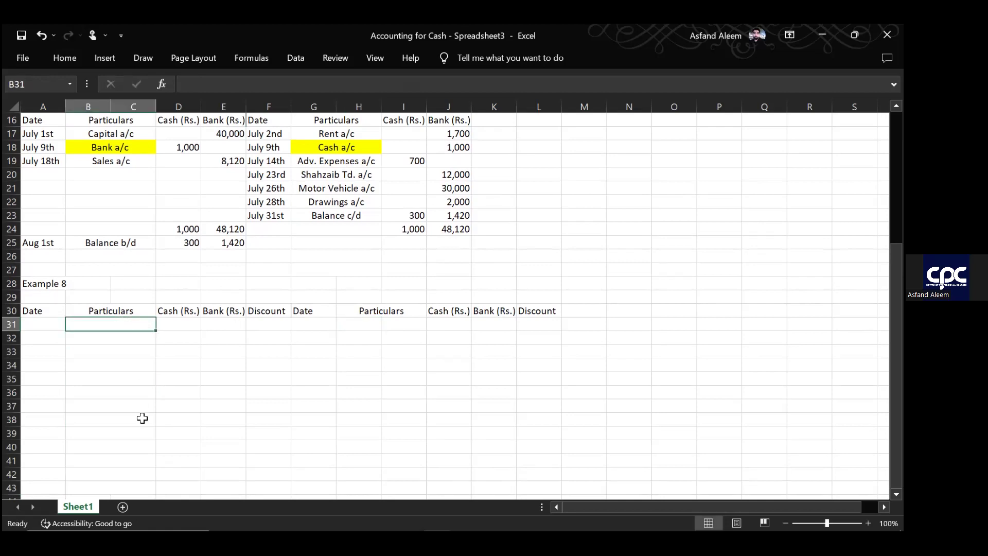
scroll(142, 418, down, 1)
key(shift+Down)
key(shift+Down)
key(shift+Down)
key(shift+Down)
key(shift+Down)
key(shift+Down)
key(shift+Down)
key(shift+Down)
key(shift+Down)
key(shift+Down)
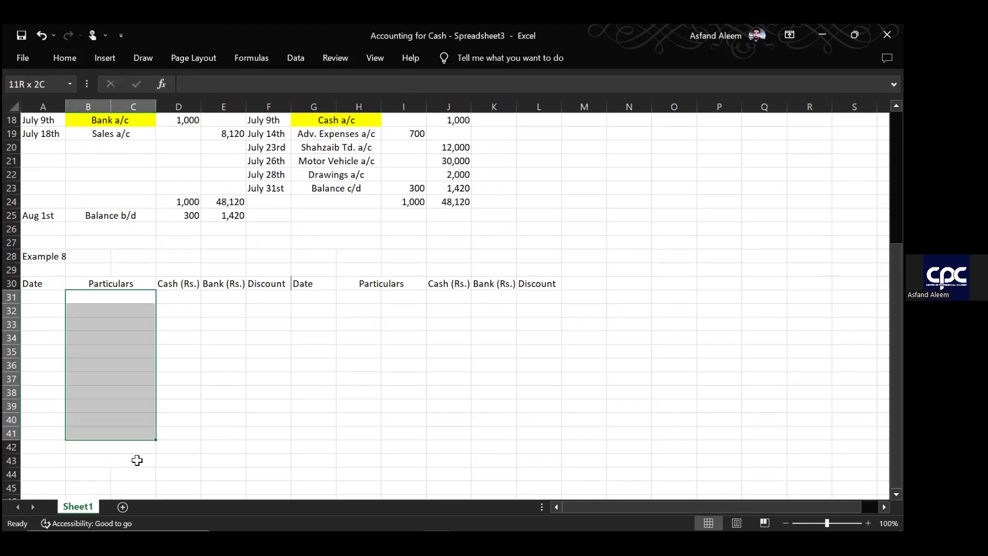
key(shift+Down)
key(shift+Down)
key(ctrl+c)
click(361, 296)
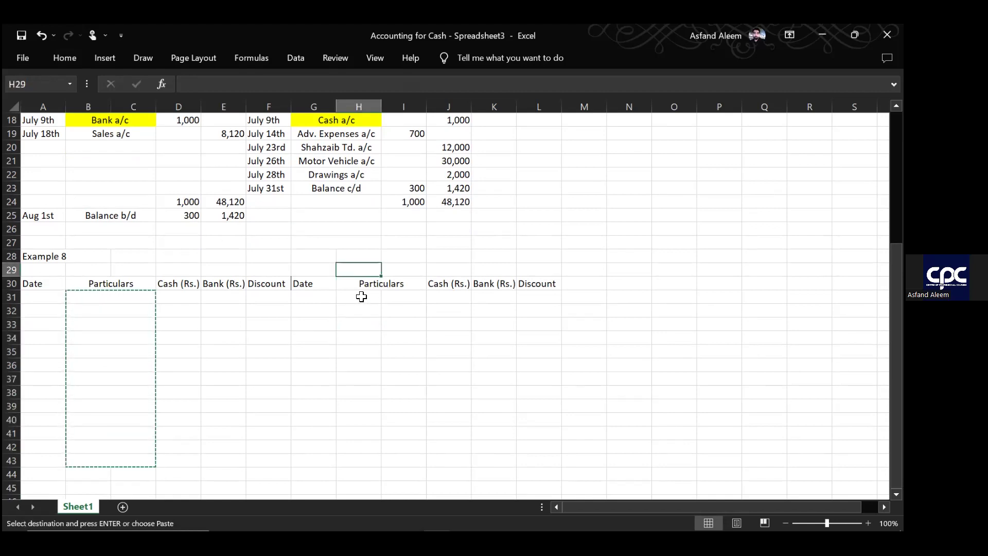
key(Down)
key(Down)
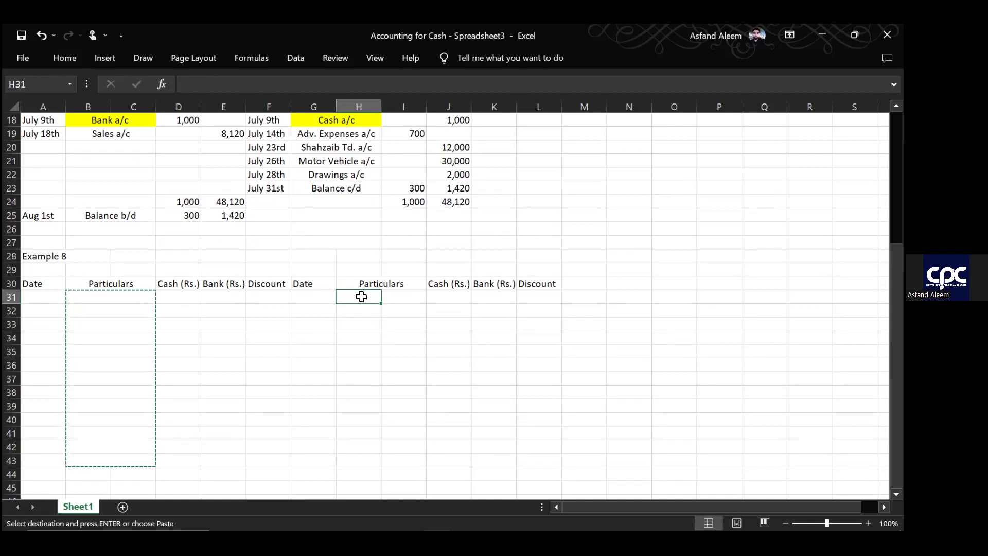
key(ctrl+v)
click(41, 270)
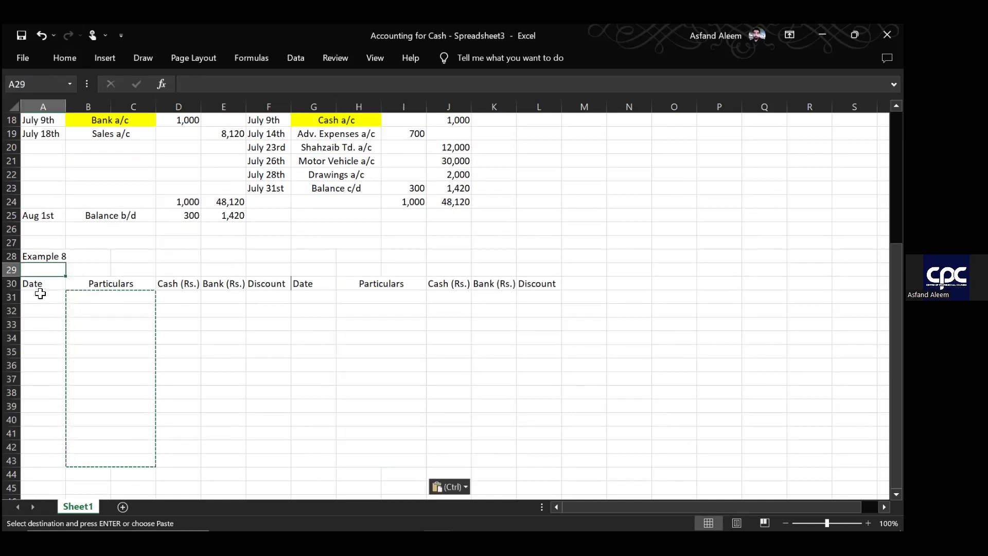
click(40, 297)
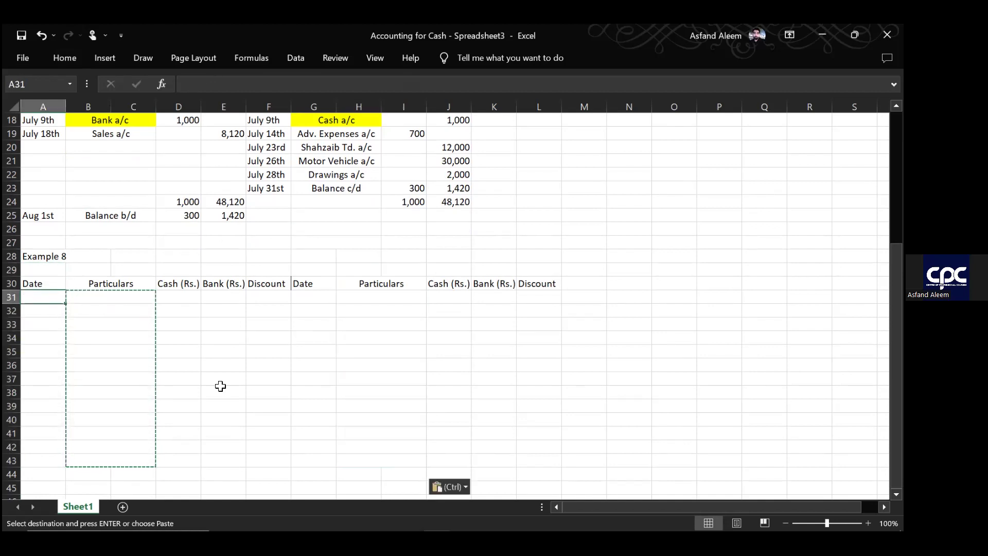
key(Escape)
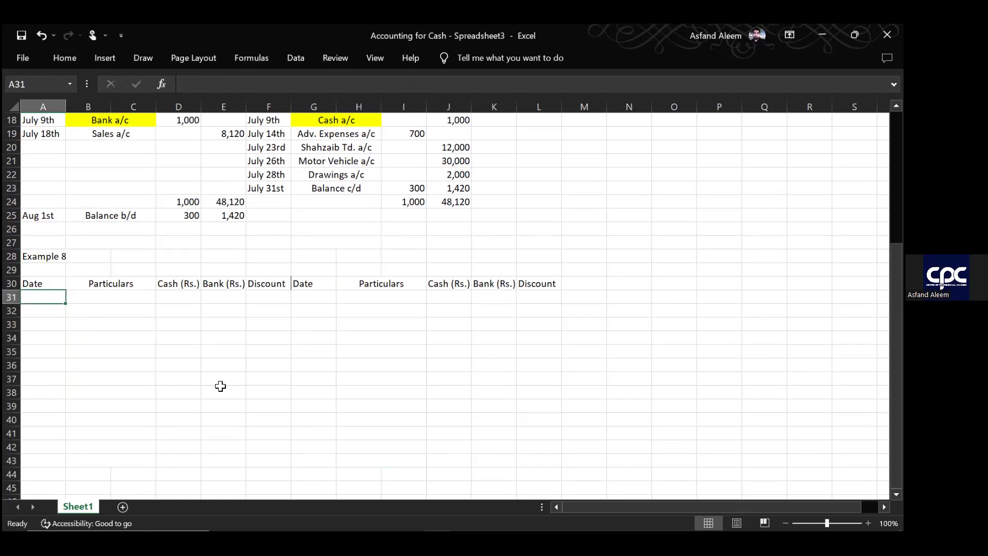
- Enter the date "Nov 1st" in cell A31 of the Example 8 table
scroll(221, 386, down, 2)
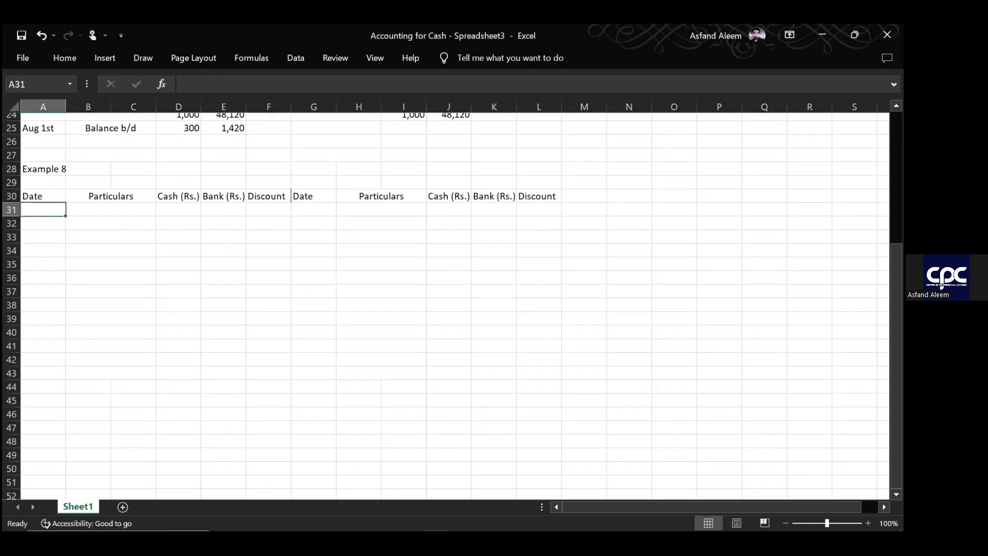
click(888, 523)
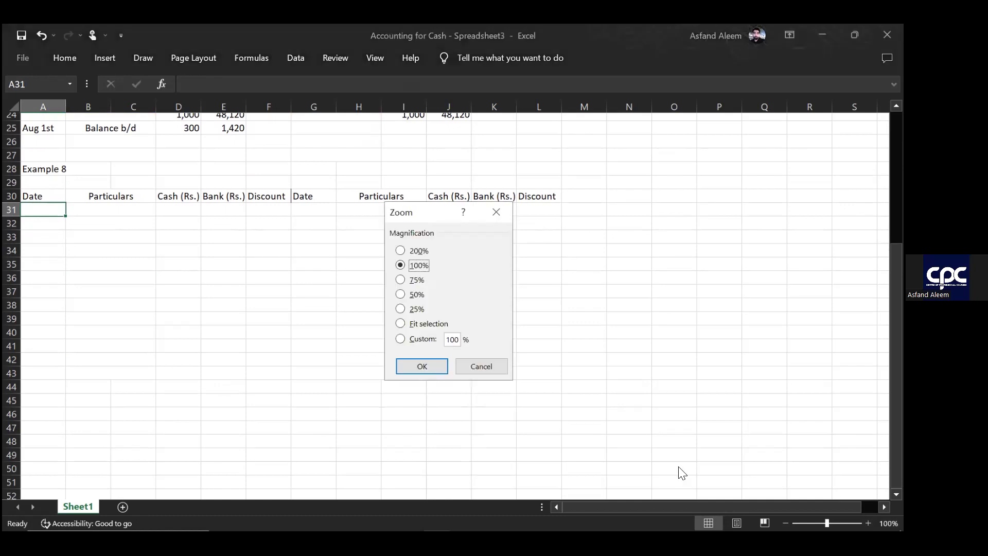
click(475, 369)
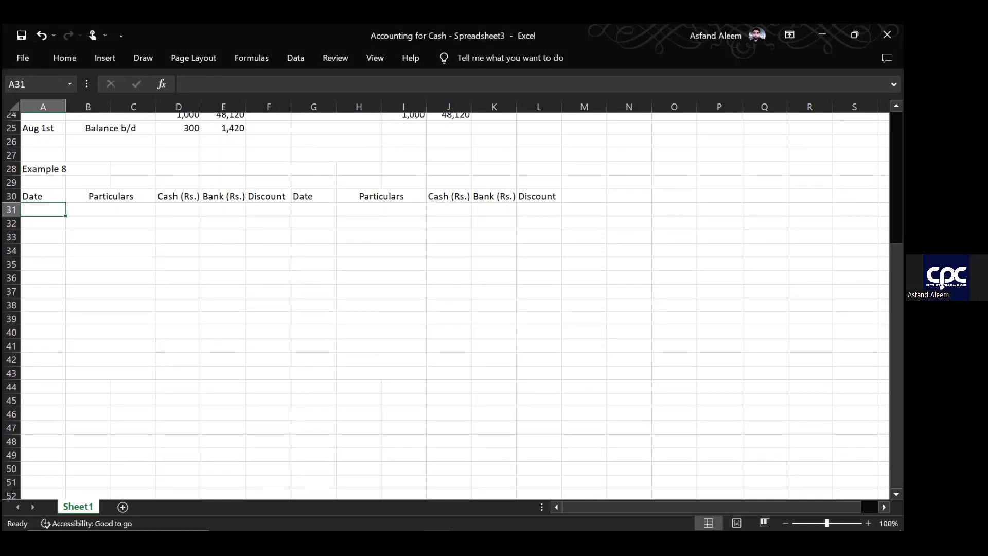
click(868, 522)
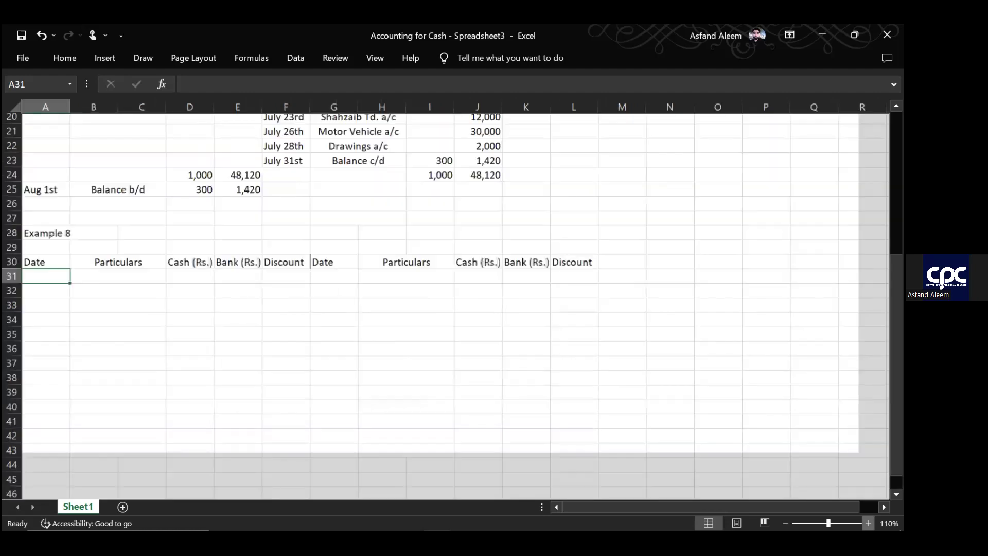
scroll(316, 283, up, 1)
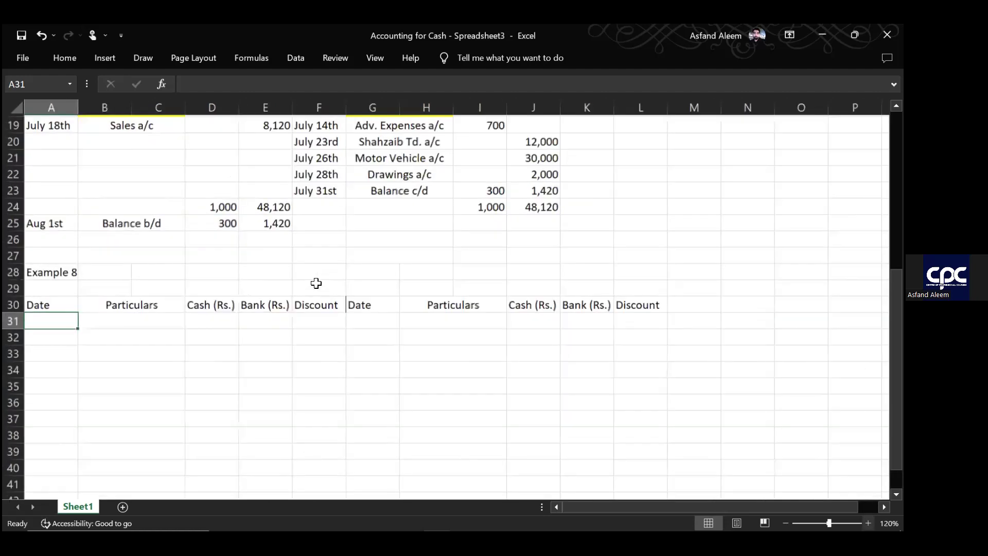
scroll(316, 283, down, 2)
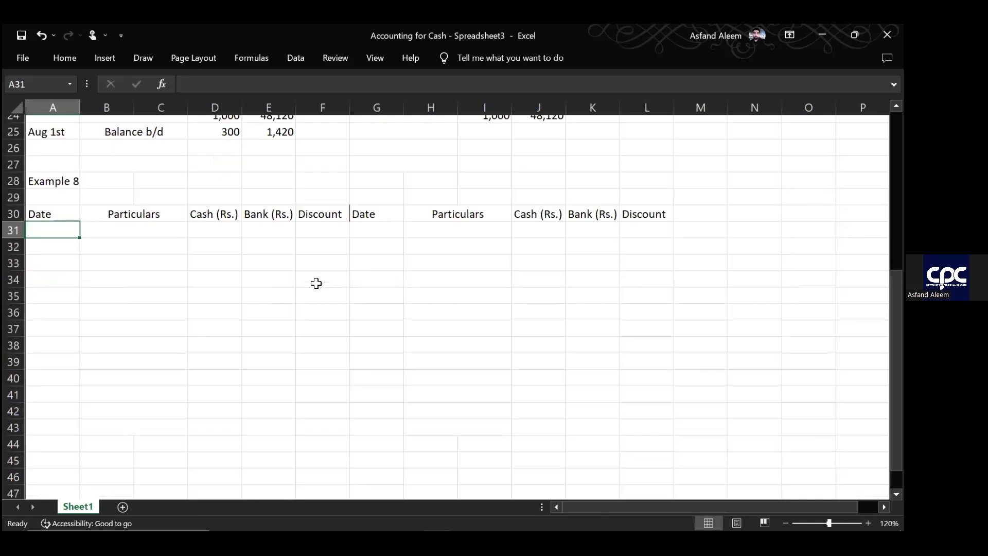
scroll(316, 284, down, 1)
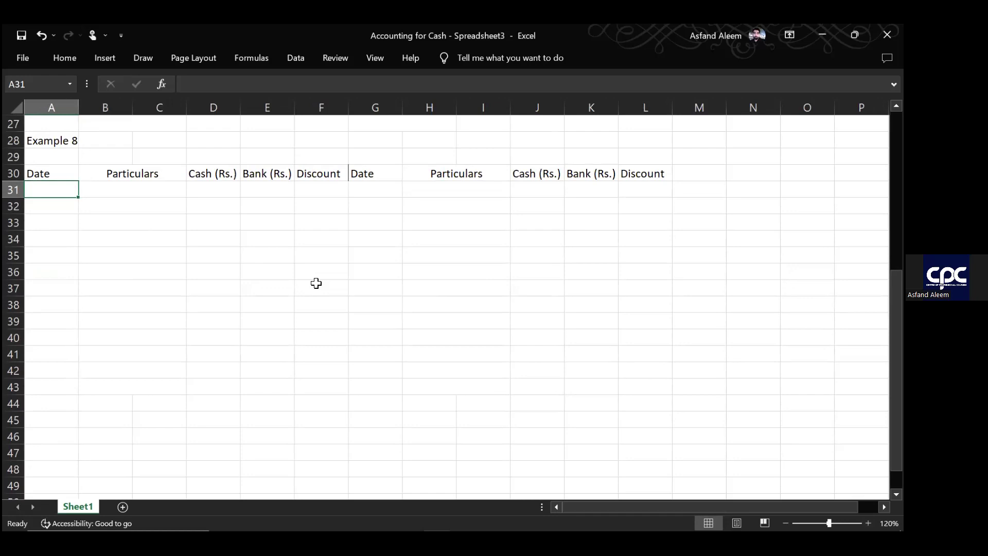
text(Nov)
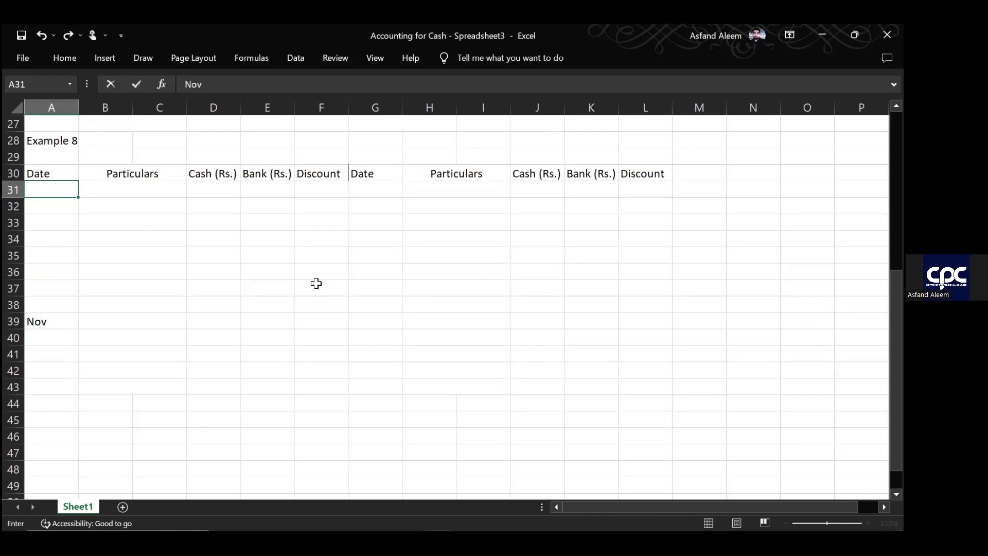
text( 1st)
key(Tab)
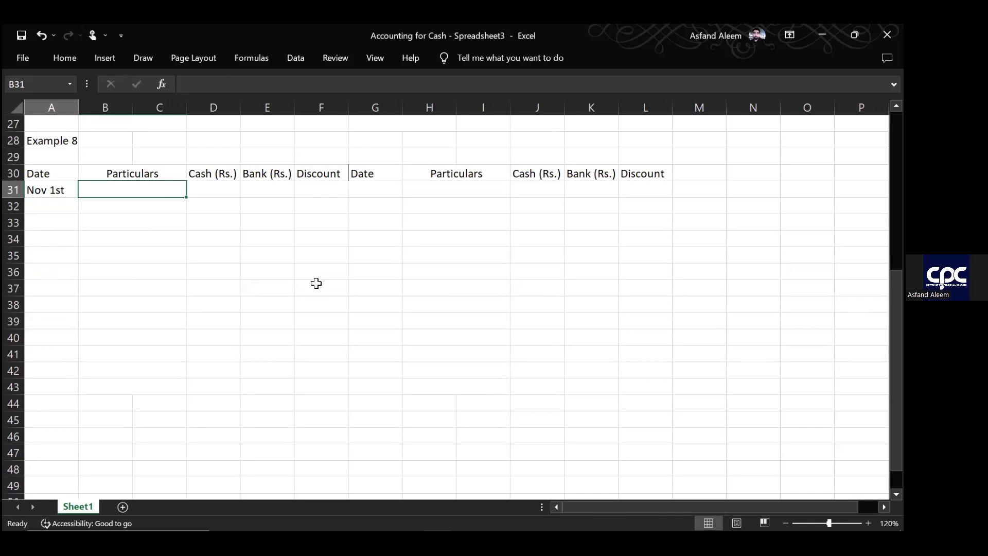
text(Ca)
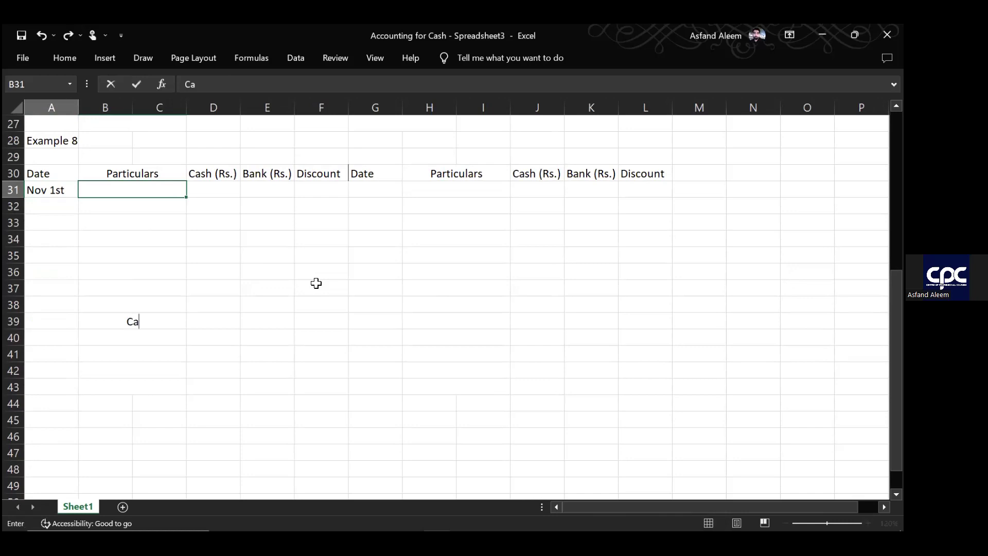
text(pital`)
key(Escape)
key(Down)
key(Down)
key(Up)
key(Up)
key(Down)
key(Down)
key(Down)
key(Down)
key(Down)
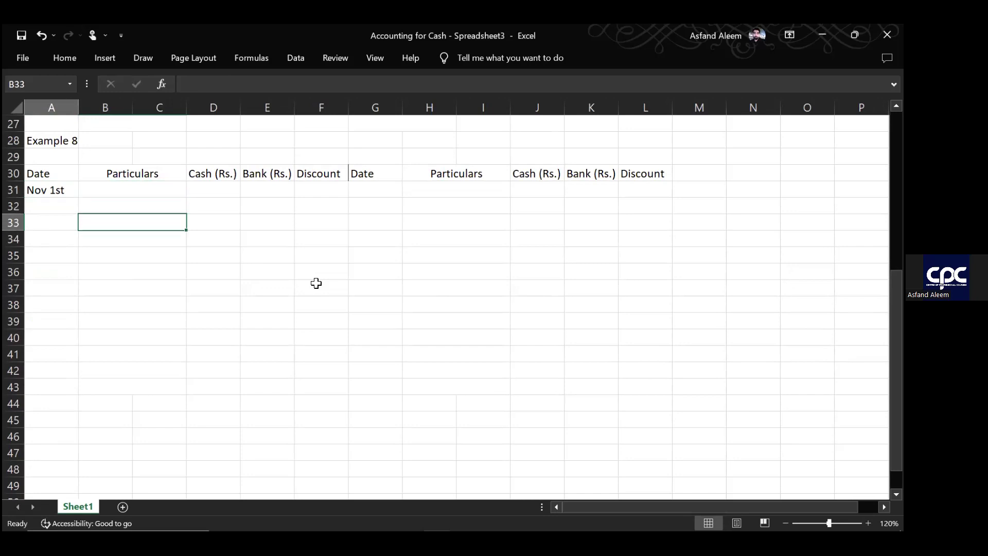
key(Up)
key(Up)
key(Up)
key(Up)
key(Up)
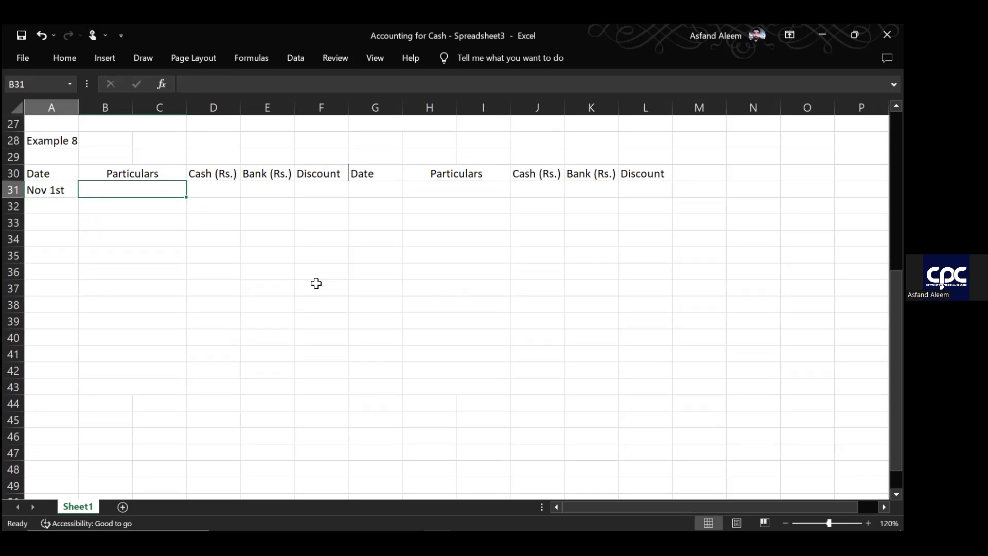
- Complete the Nov 1st receipt with "Capital a/c" in B31 and 15,000 in the Bank column cell E31
text(Capital a/c)
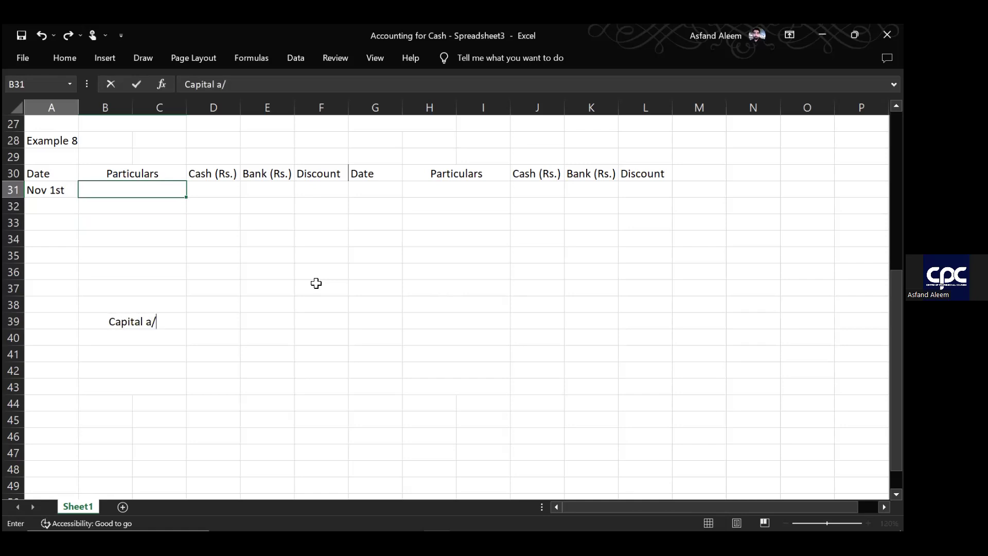
key(Tab)
key(Down)
key(Up)
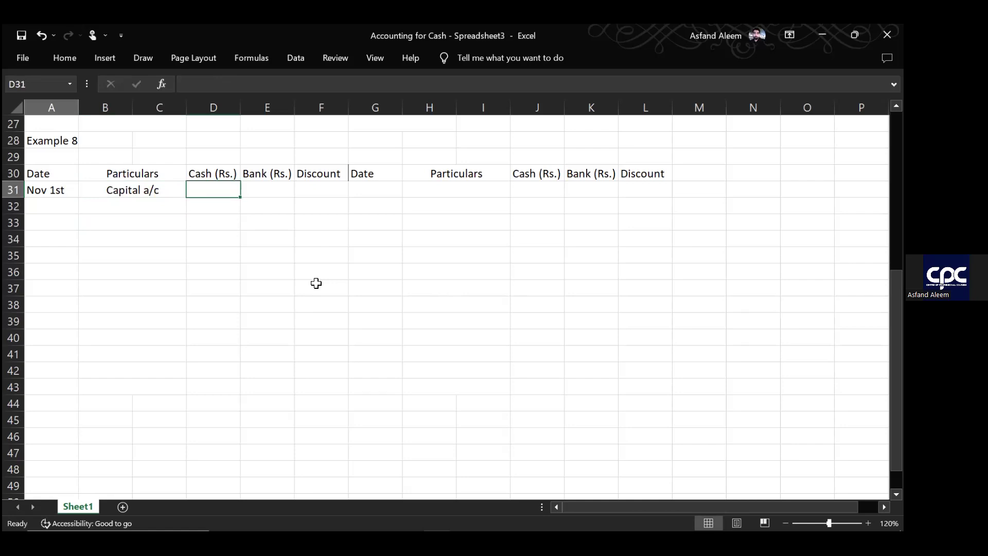
key(Right)
text(15,000)
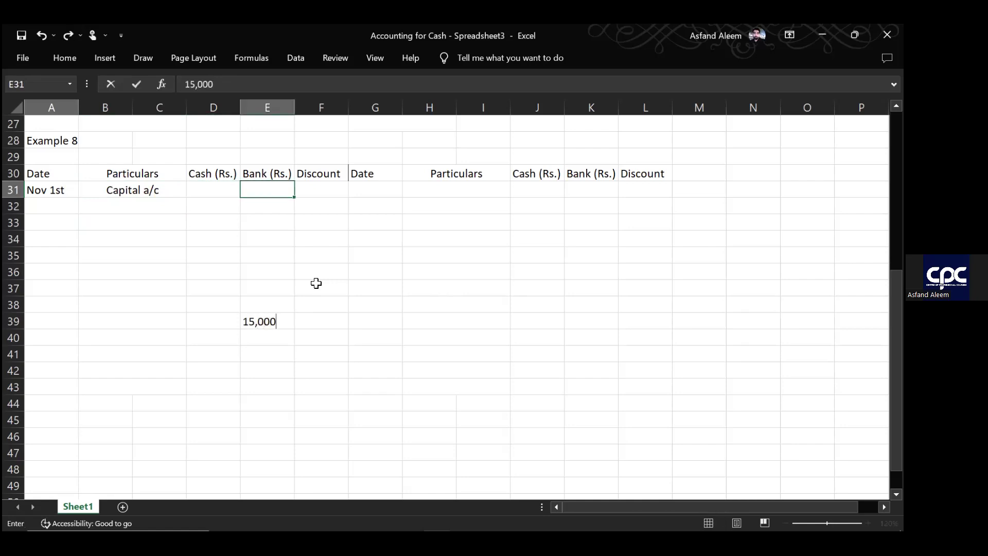
key(Return)
- Enter the date "Nov 5th" in cell A32 below the Nov 1st entry
key(Left)
key(Left)
key(Left)
key(Left)
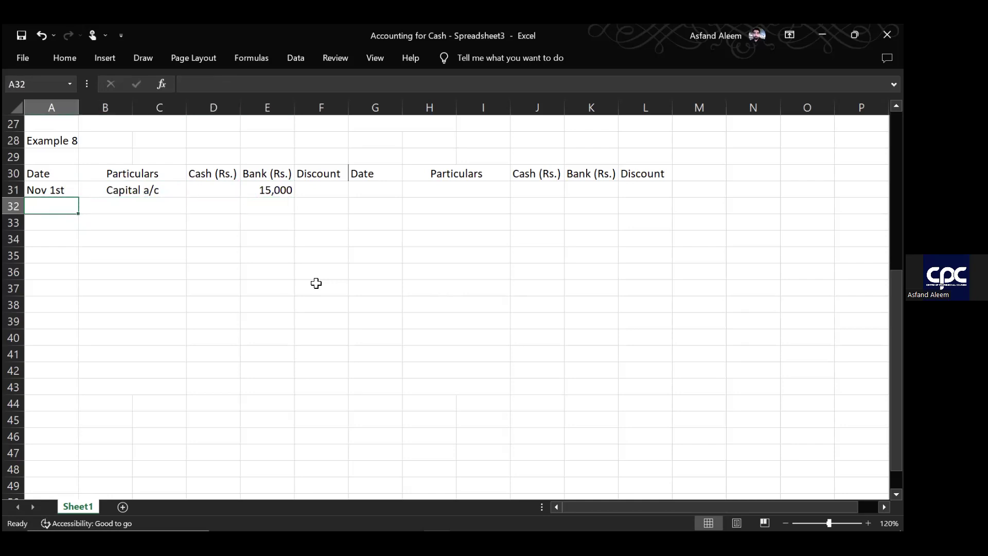
text(Ni)
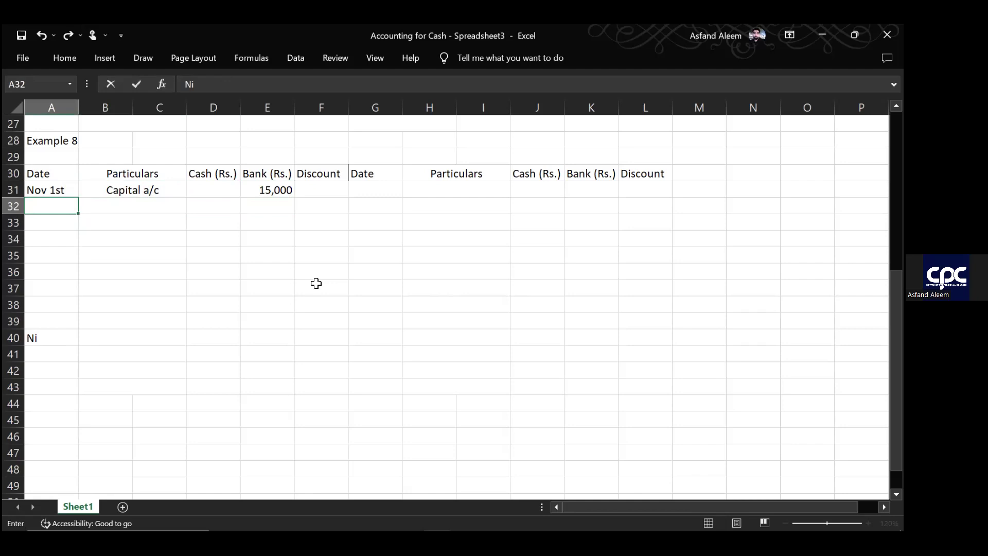
key(BackSpace)
text(v)
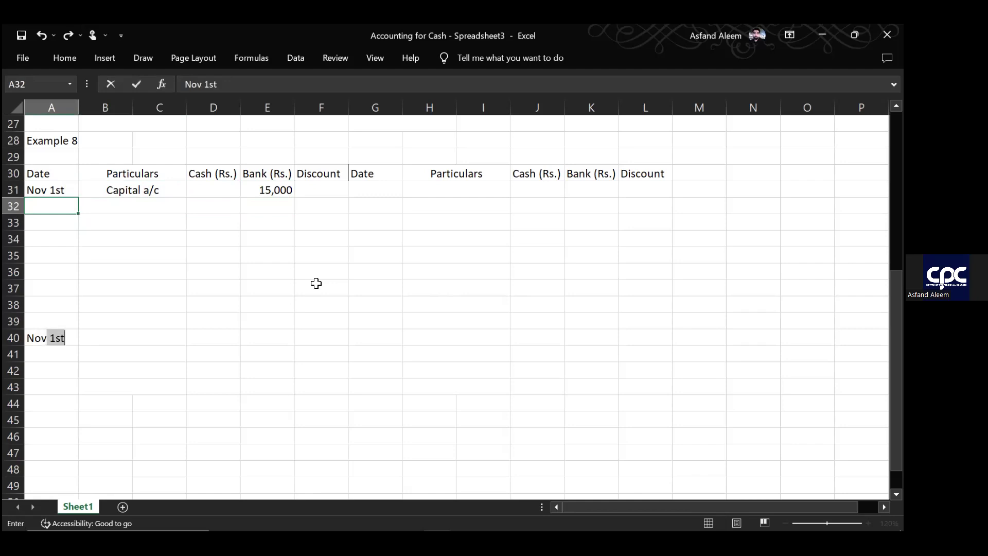
text( 5th)
key(Tab)
- Complete the Nov 5th receipt with "Sales a/c" in B32 and 610 in the Cash column cell D32
text(S)
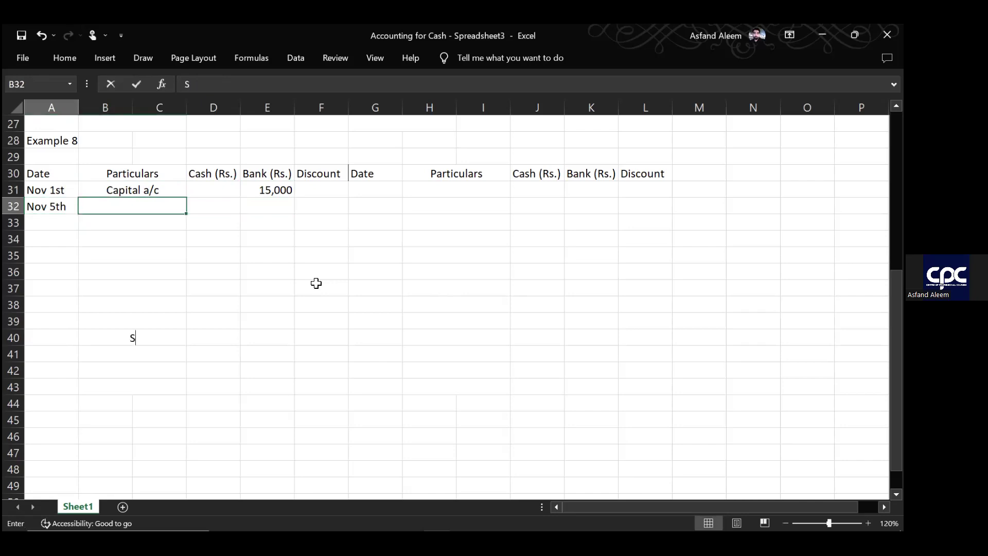
text(ales a/c)
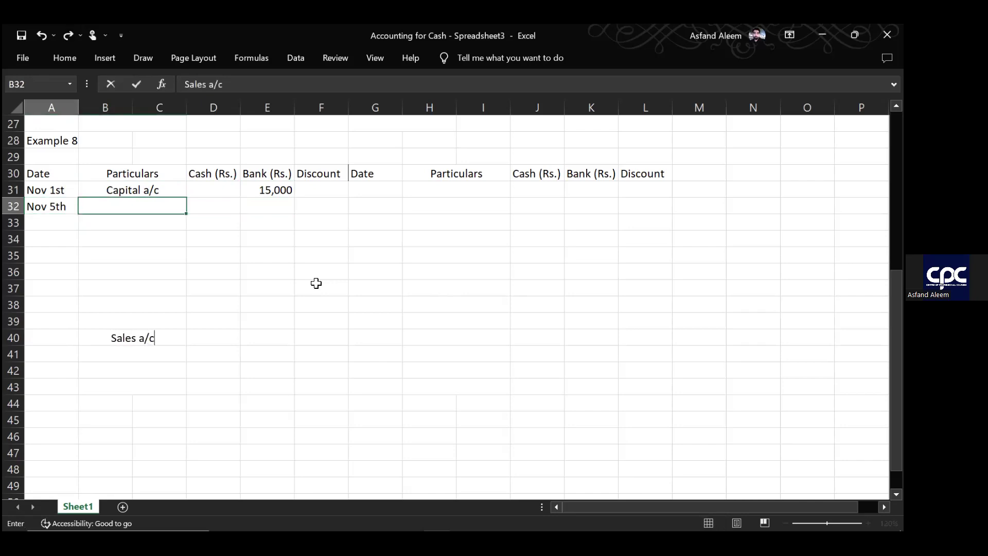
key(Tab)
key(Tab)
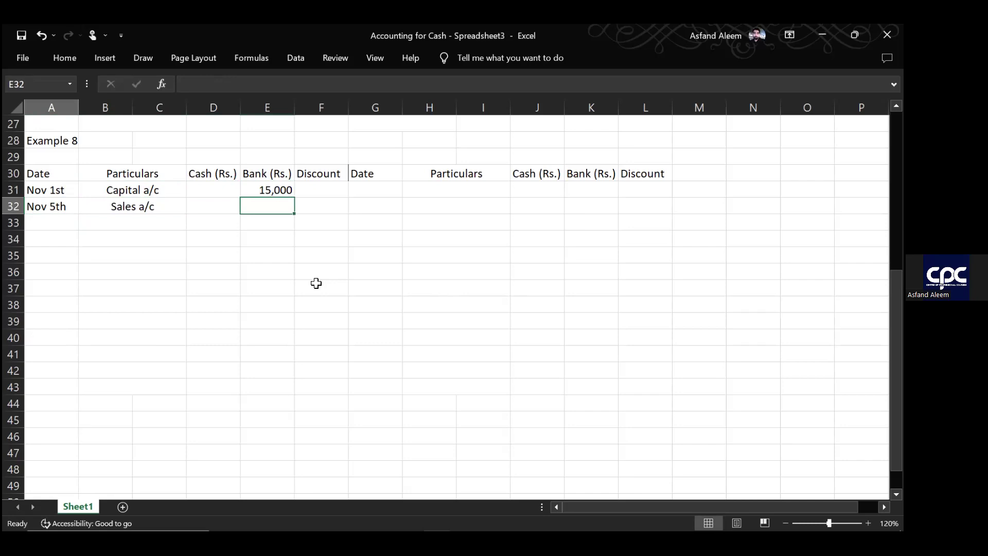
key(Left)
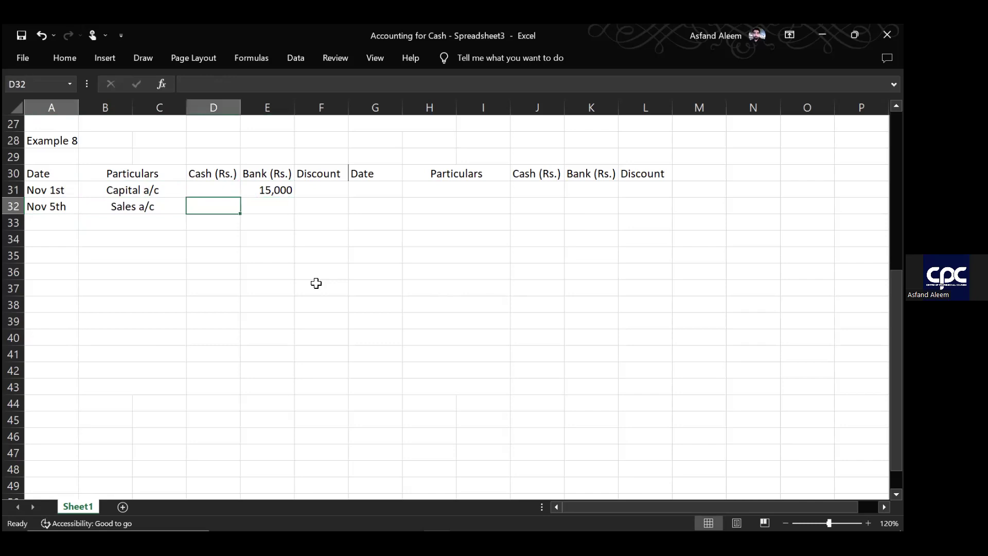
text(610)
key(Tab)
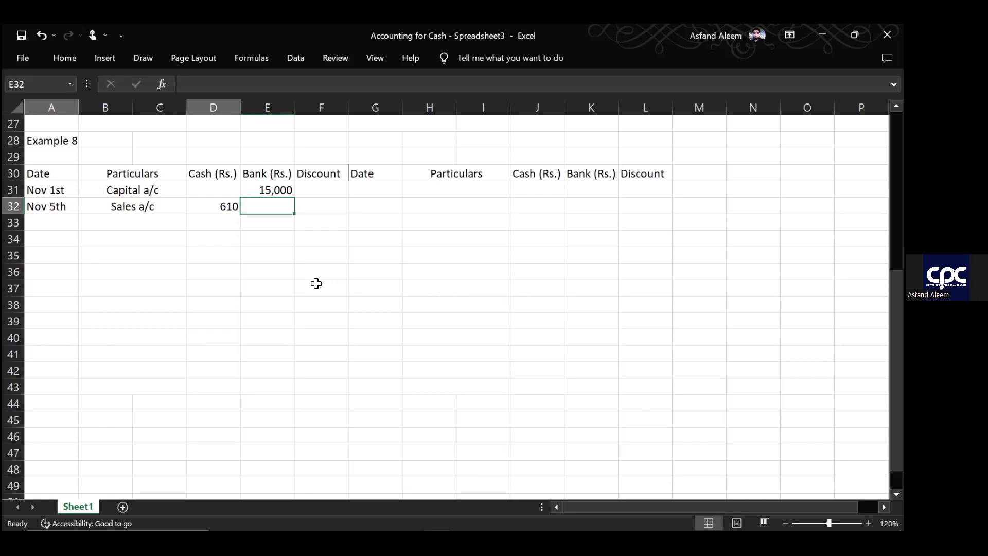
- Enter the date "Nov 6th" in cell G31 as the first entry on the payments side
key(Return)
key(Left)
key(Left)
key(Left)
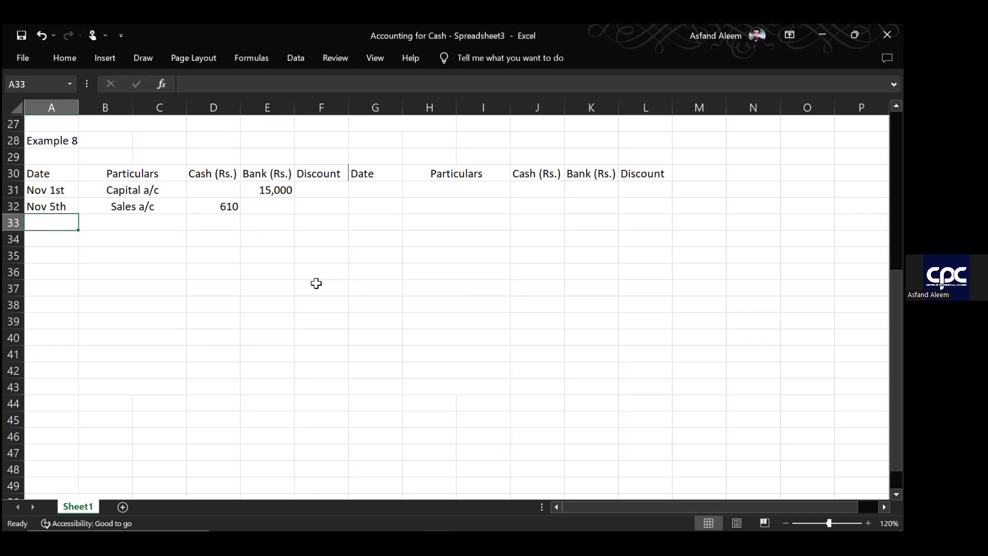
key(Up)
key(Right)
key(Right)
key(Right)
key(Right)
key(Right)
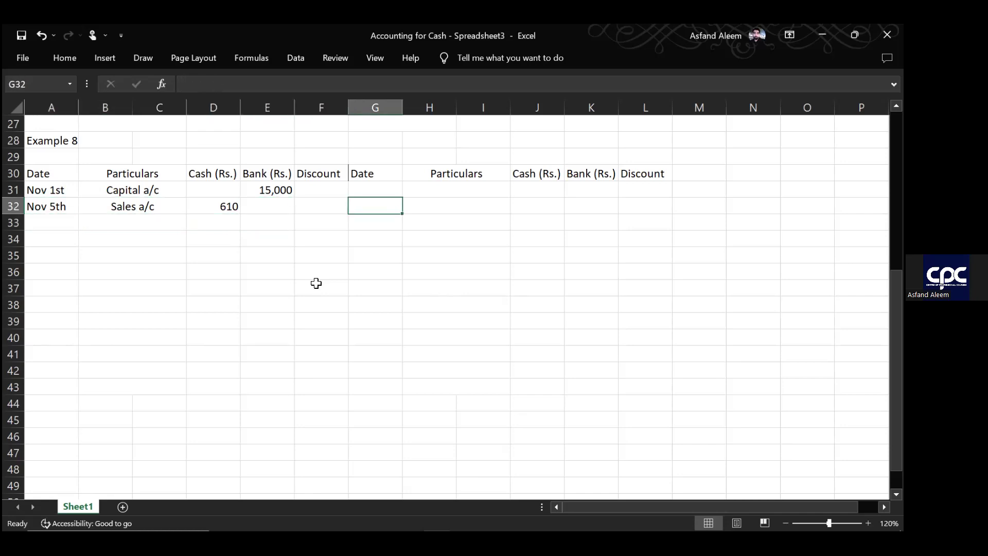
key(Up)
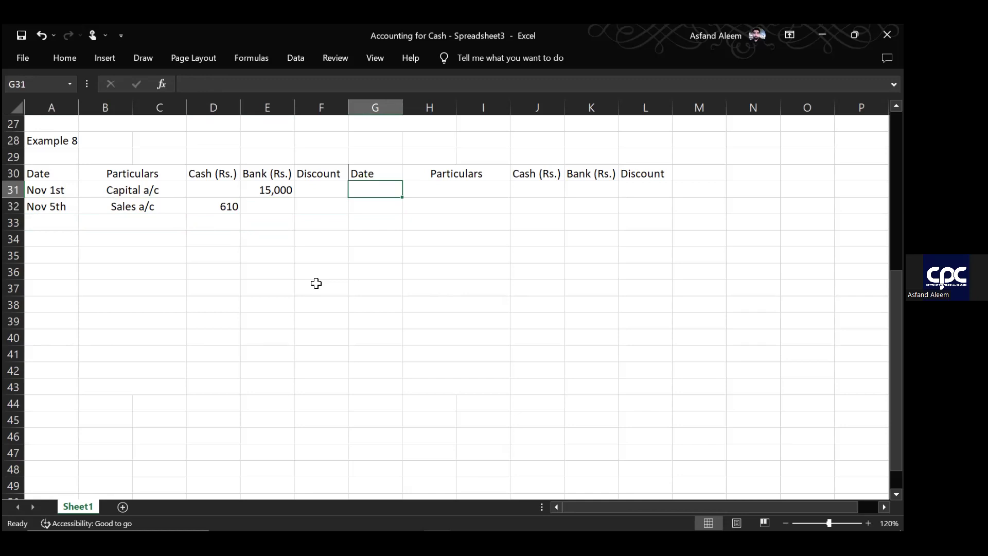
text(Nov 6th)
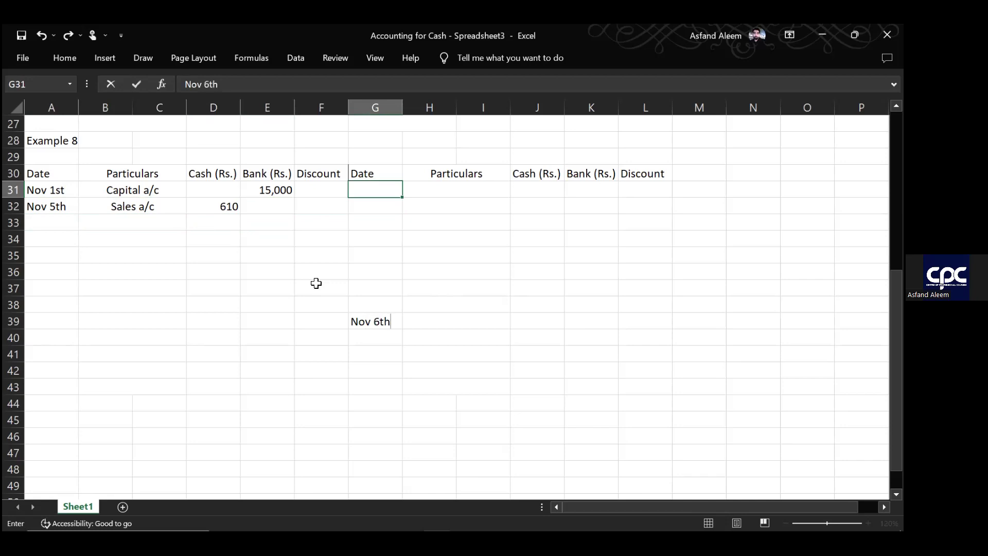
key(Tab)
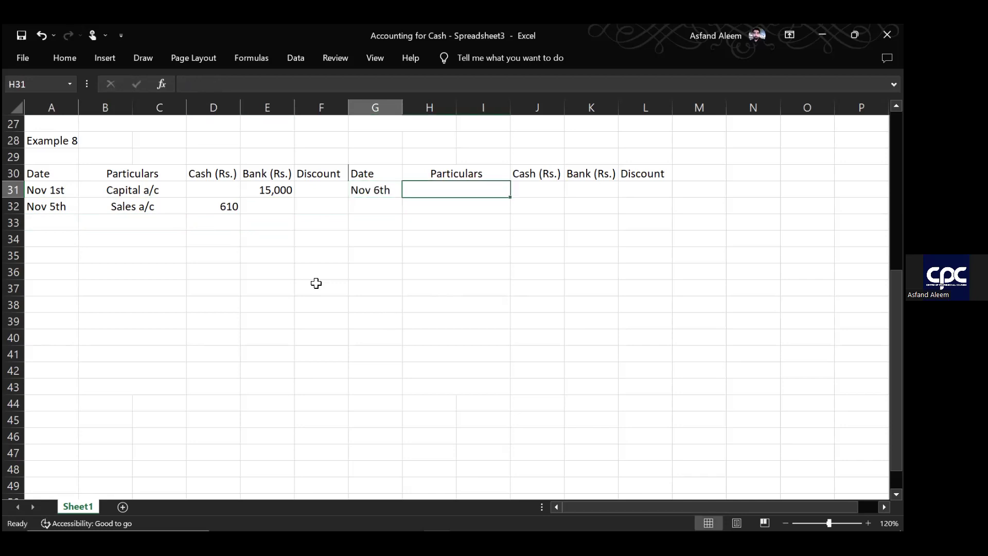
- Complete the Nov 6th payment with "Rent a/c" in H31 and 175 in the Bank column cell K31
text(Rent)
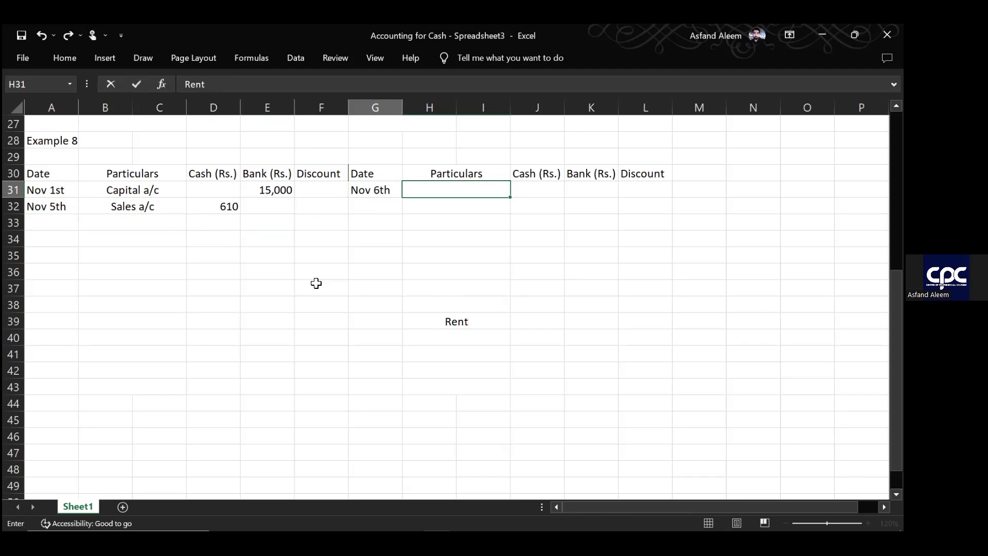
text( a/c)
key(Tab)
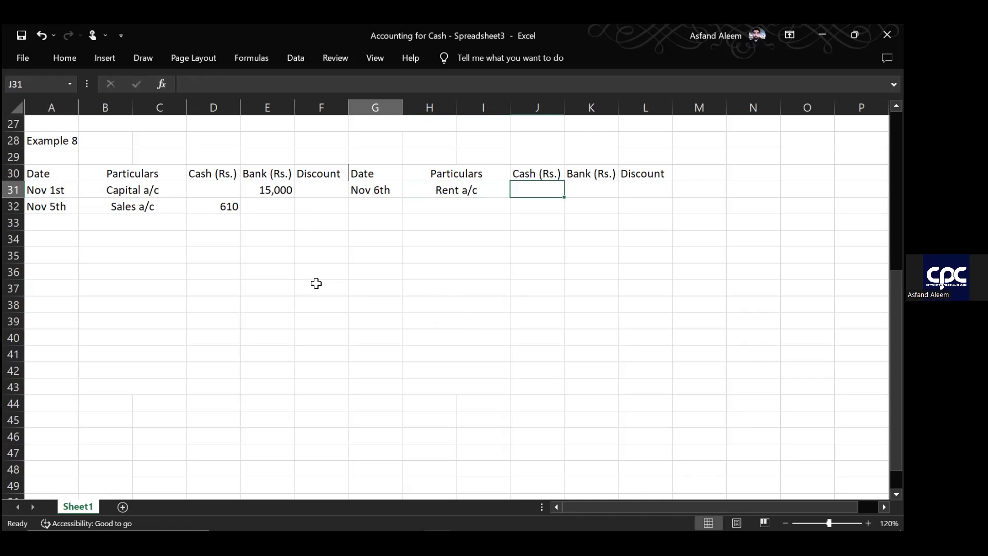
key(Tab)
text(175)
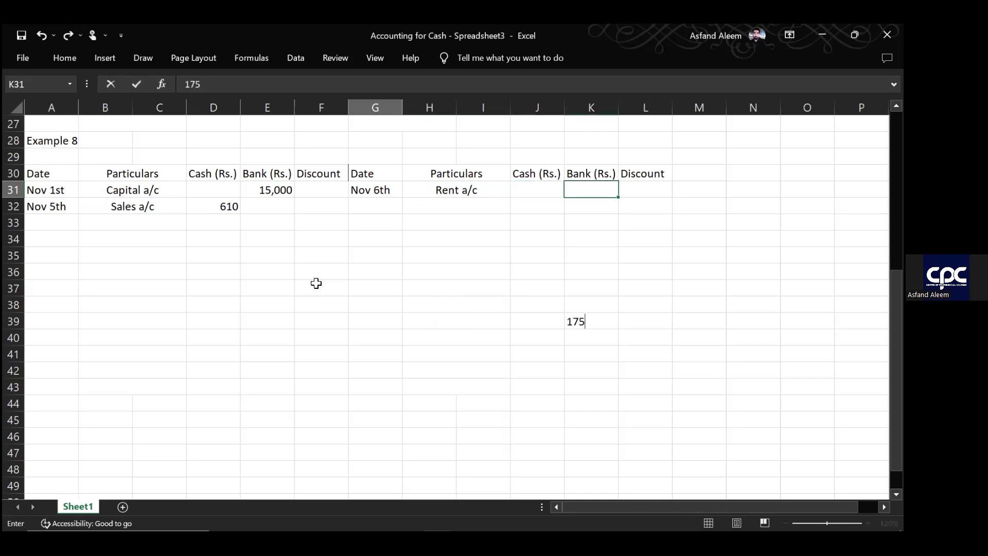
key(Return)
- Record the Nov 7th payment in row 32 with date "Nov 7th", particulars "Rates a/c" and 130 in the Bank column cell K32
key(Tab)
key(shift+Tab)
text(Nov 7th)
key(Tab)
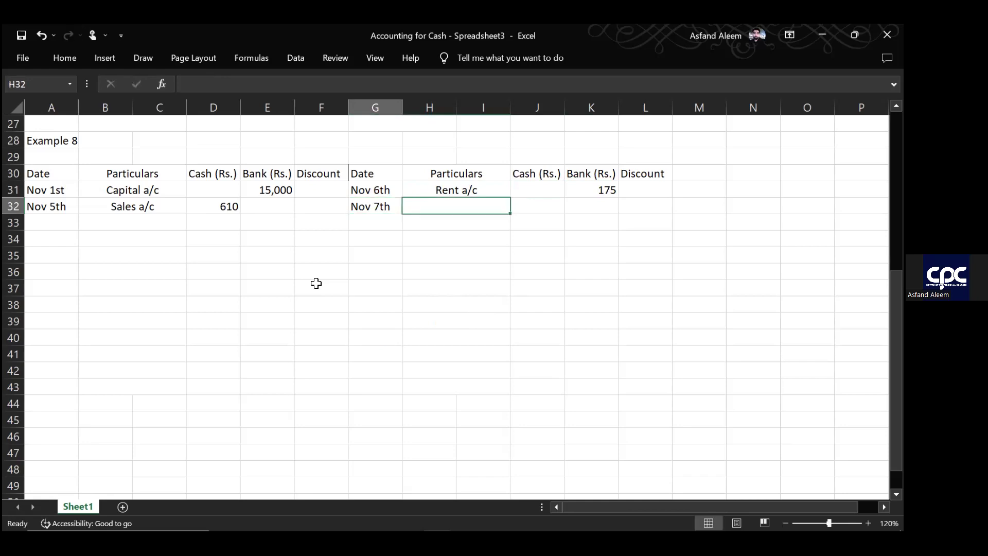
text(R)
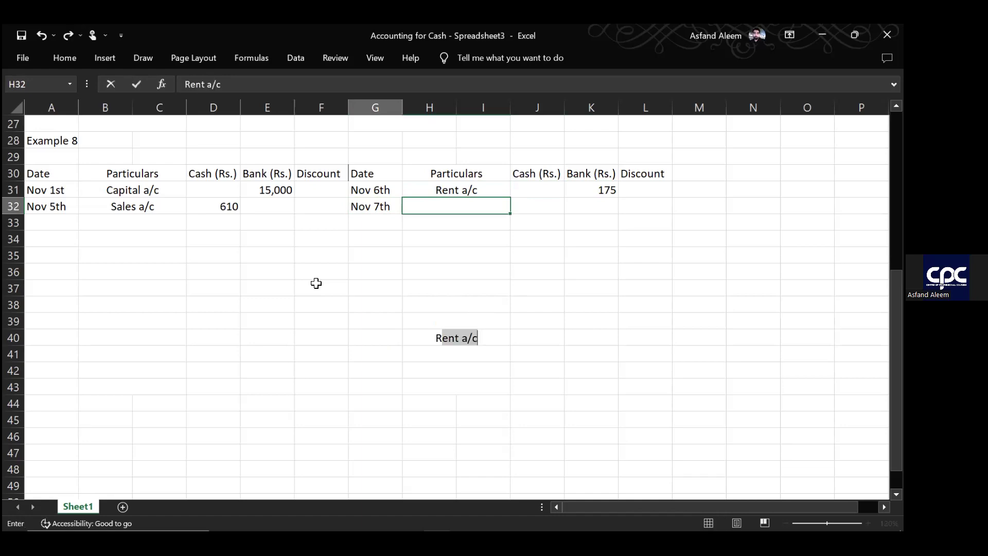
text(ates a/c)
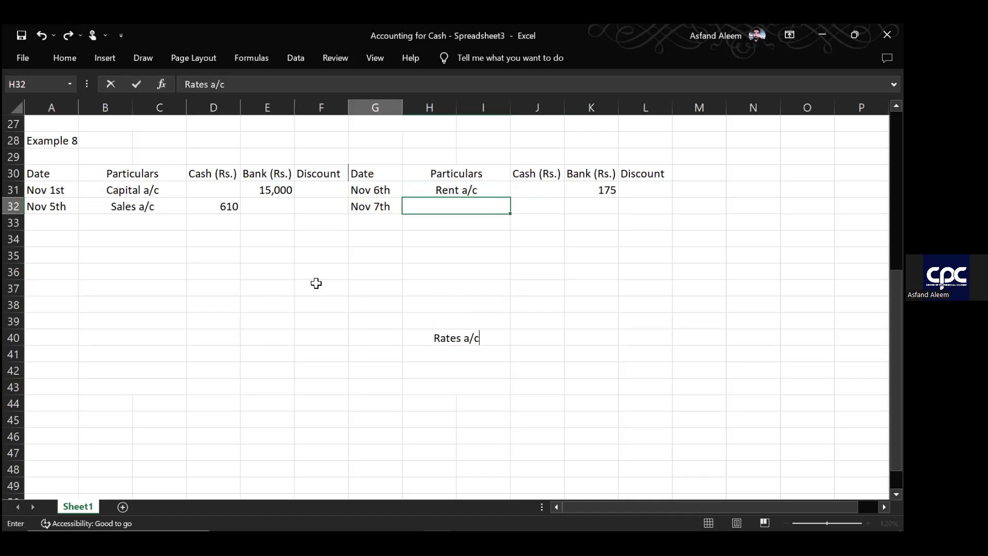
key(Tab)
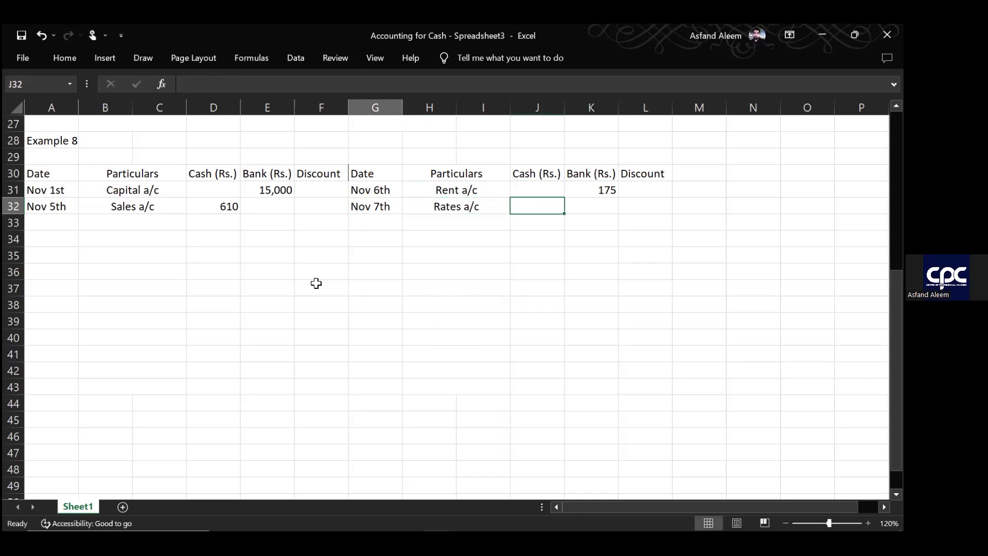
key(Tab)
text(130)
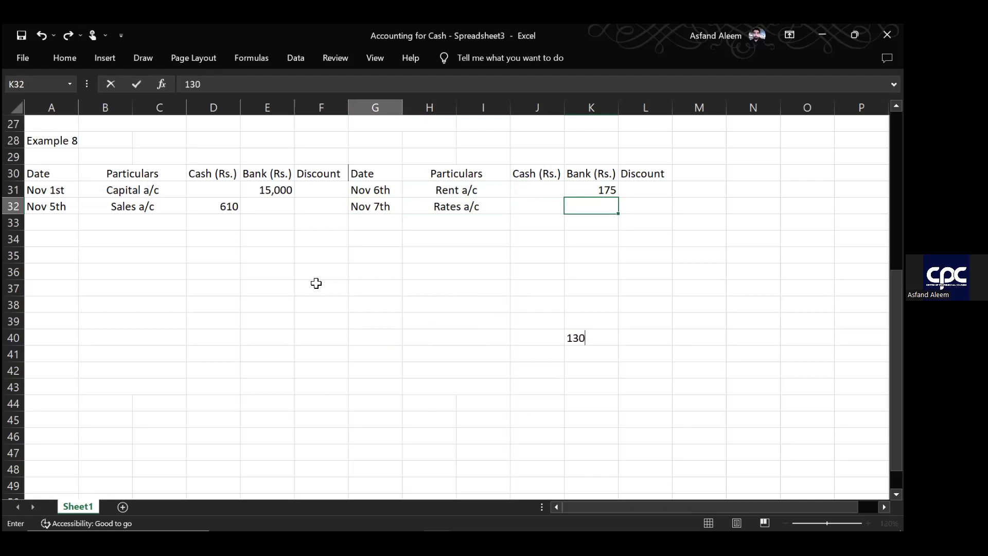
key(Return)
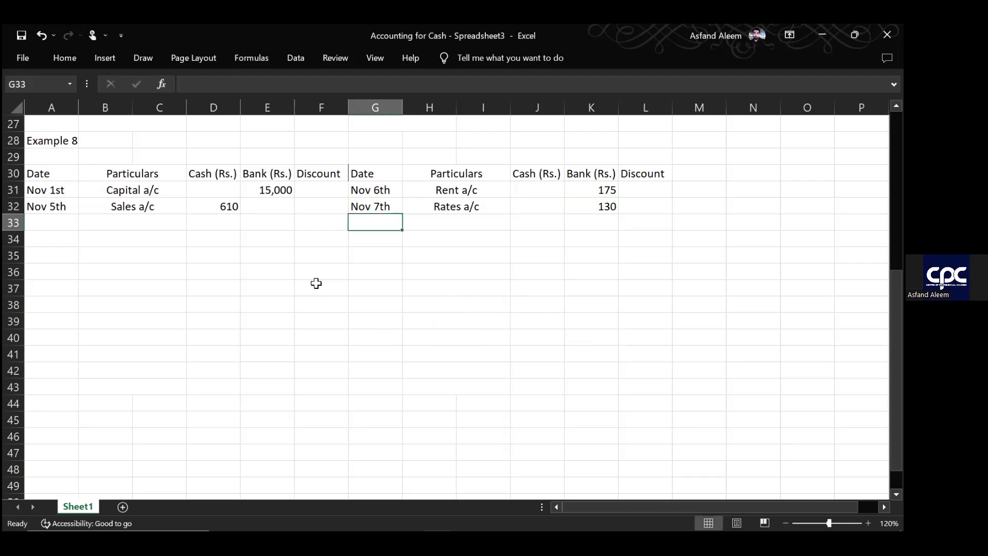
- Record the Nov 17th payment in row 33 with date "Nov 17th", particulars "Drawings" and 290 in the Cash column cell J33
text(Nov 17)
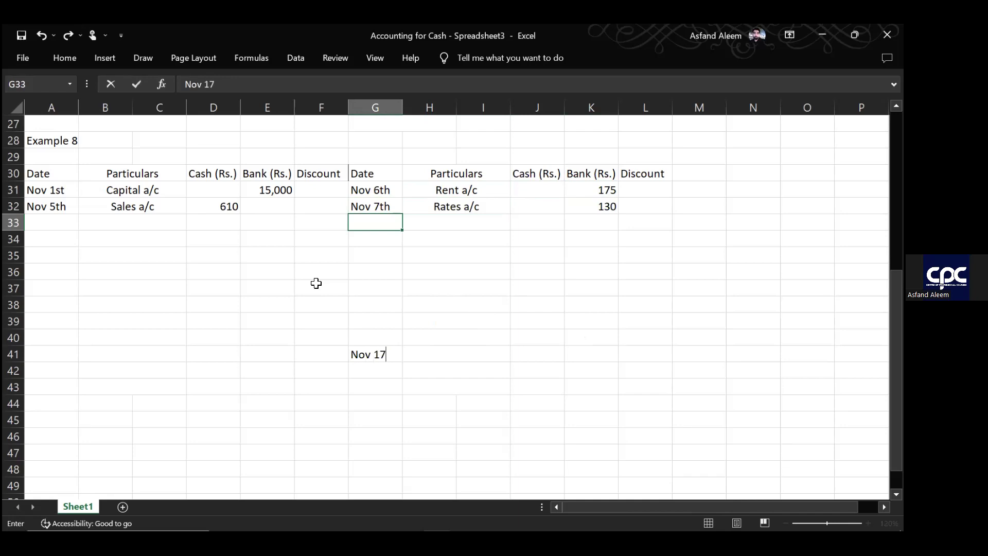
text(th)
key(Tab)
text(Dr)
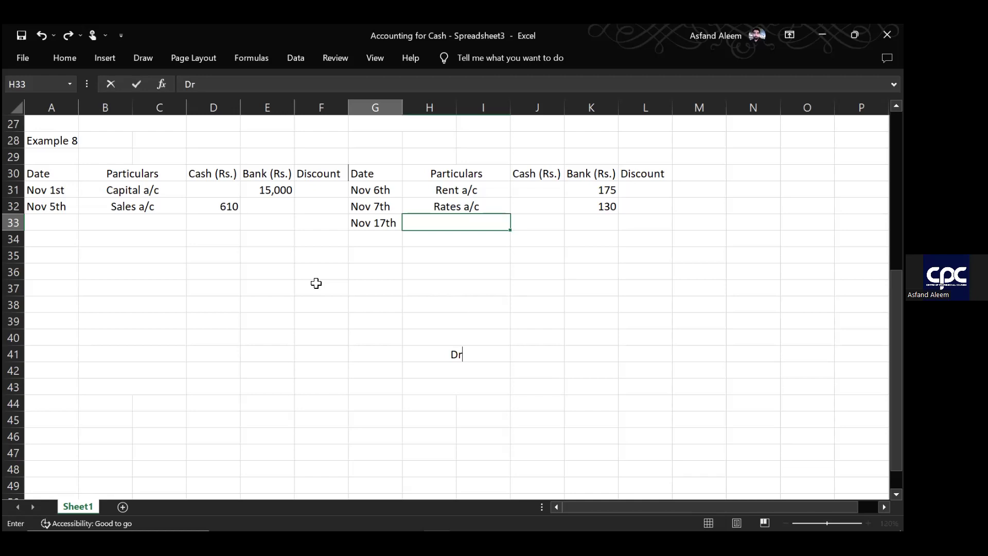
text(awings)
key(Tab)
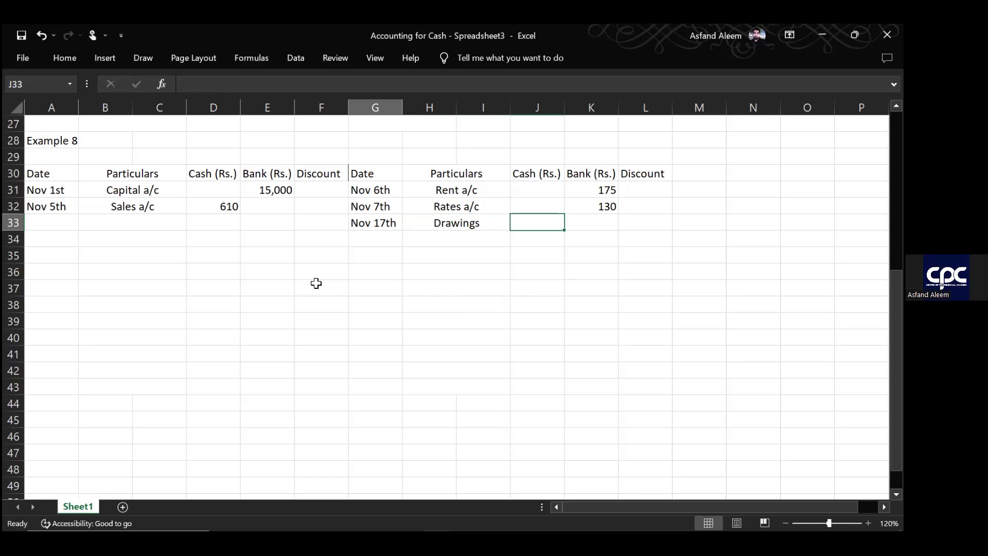
text(290)
key(Return)
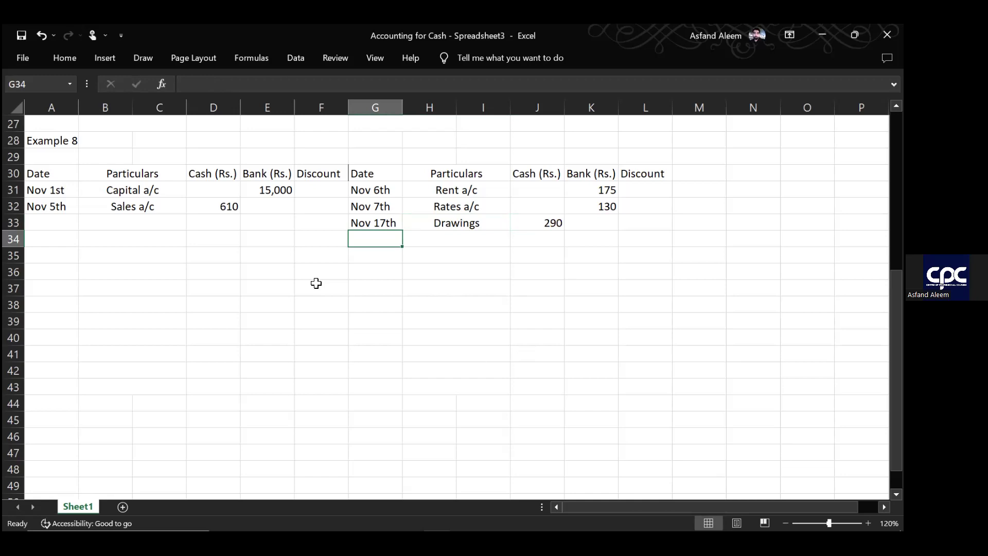
- Enter the date "Nov 23rd" in G34 and the creditor's personal account name in the Particulars cell H34
text(Nov 23rd)
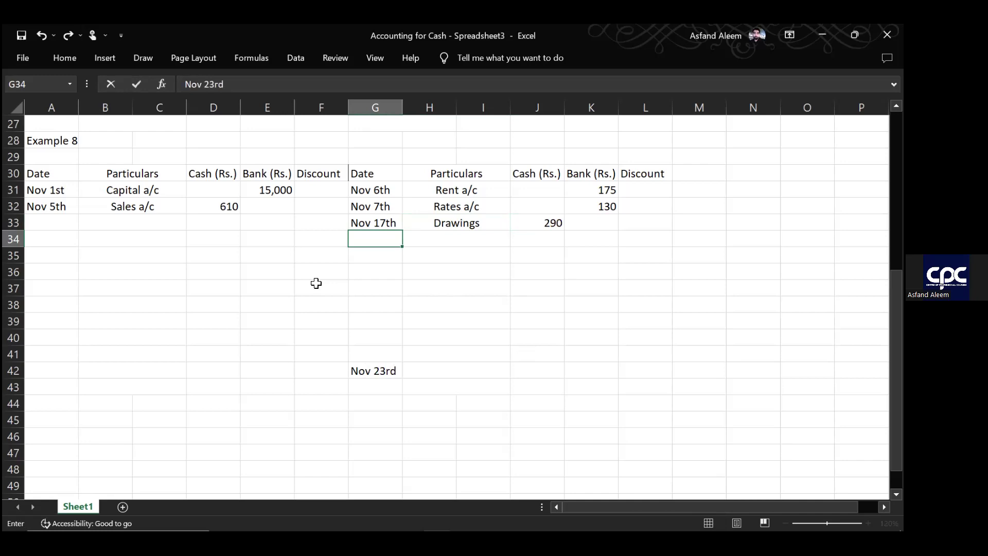
key(Tab)
text(Jama)
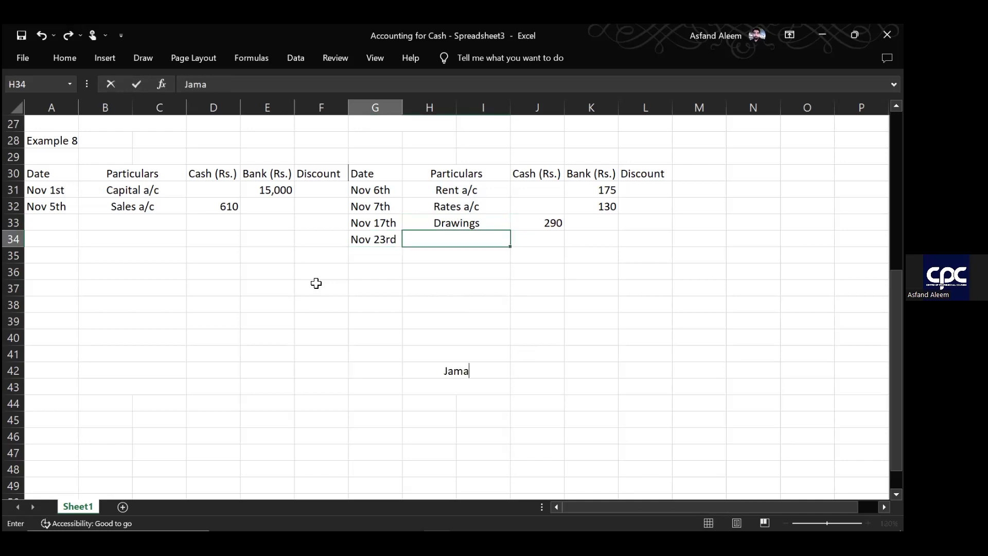
text(l)
text(a/c)
key(Tab)
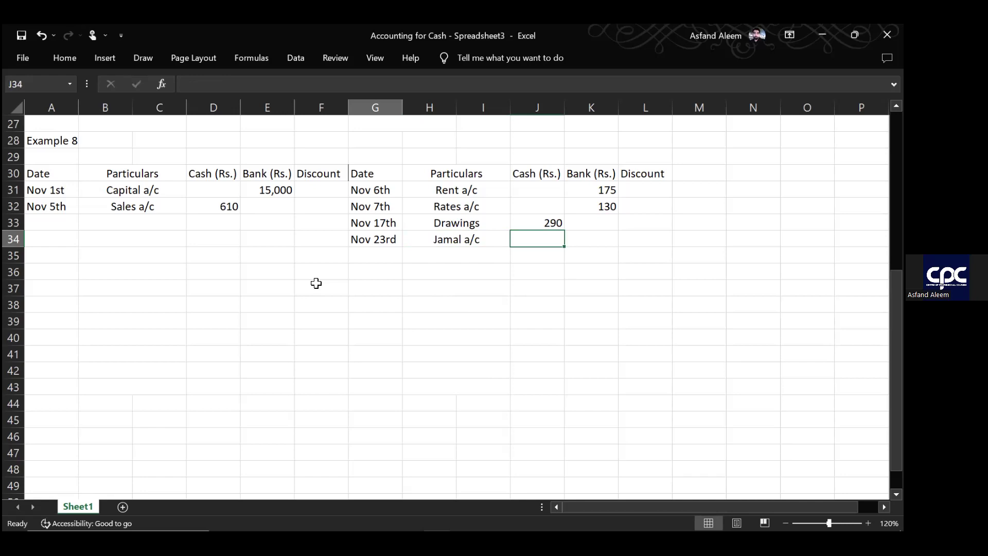
- Complete the Nov 23rd payment with 265 in the Bank column cell K34 and 7 in the Discount column cell L34
key(Tab)
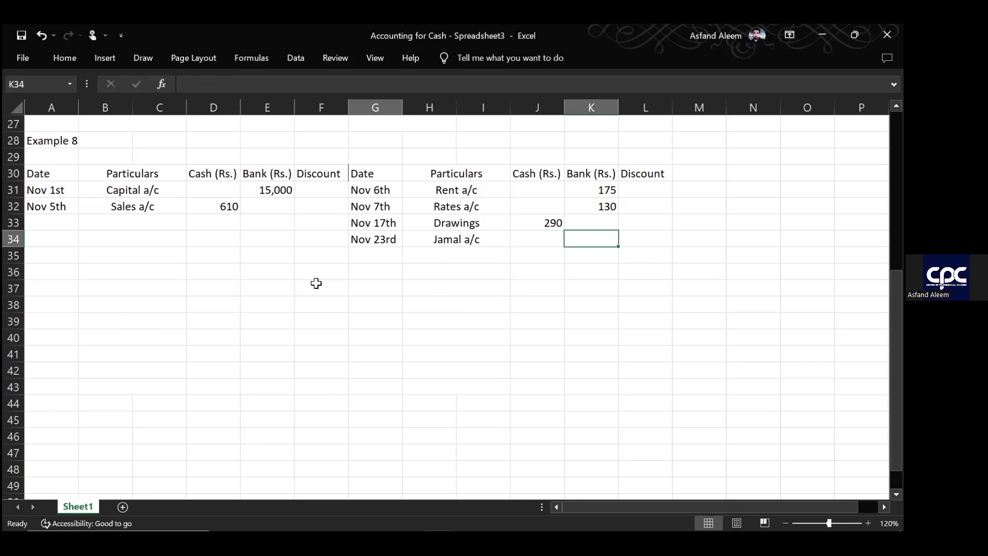
text(265)
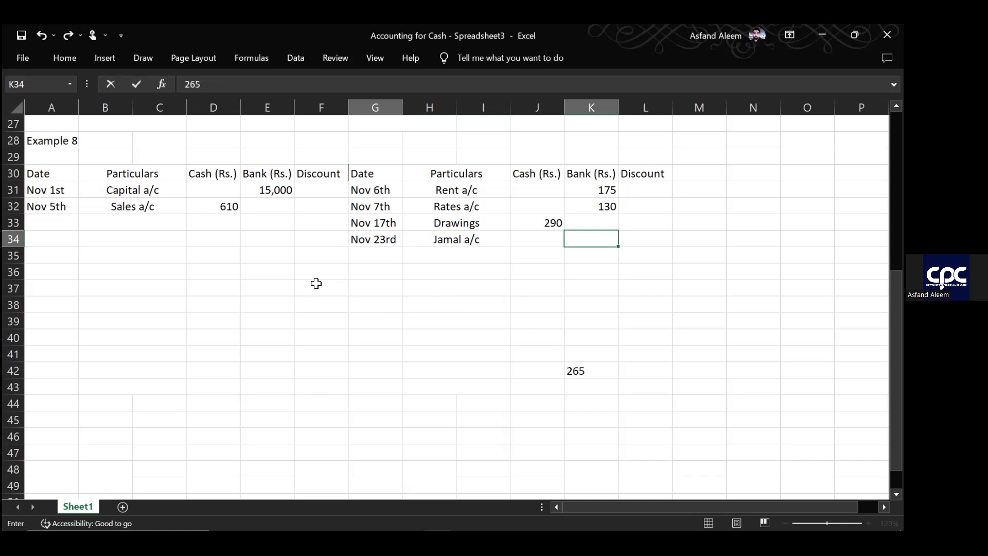
key(Tab)
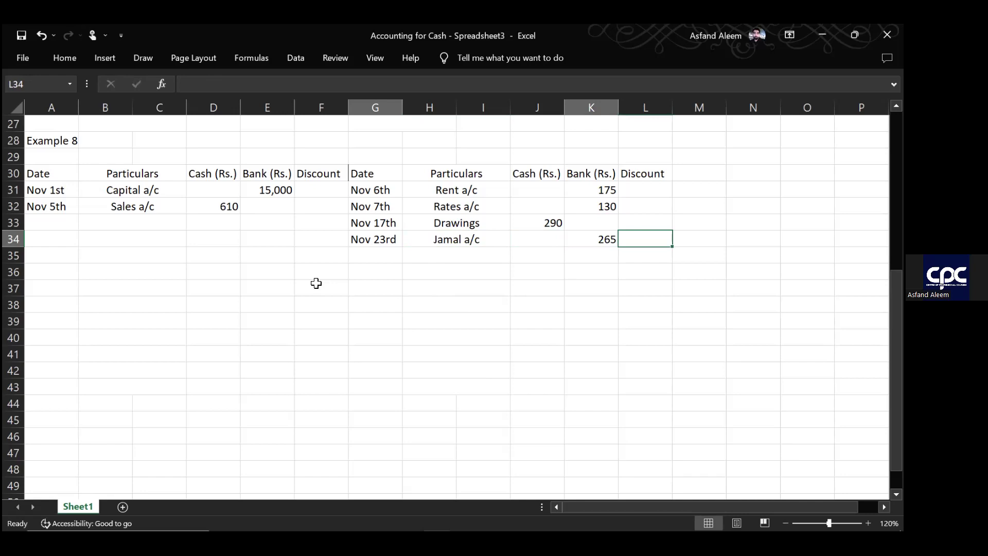
text(7)
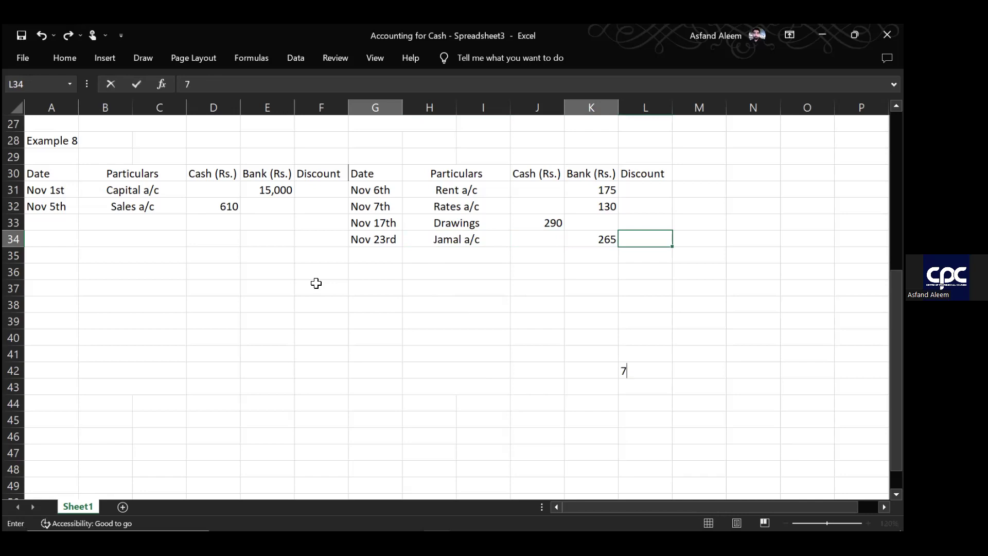
key(Return)
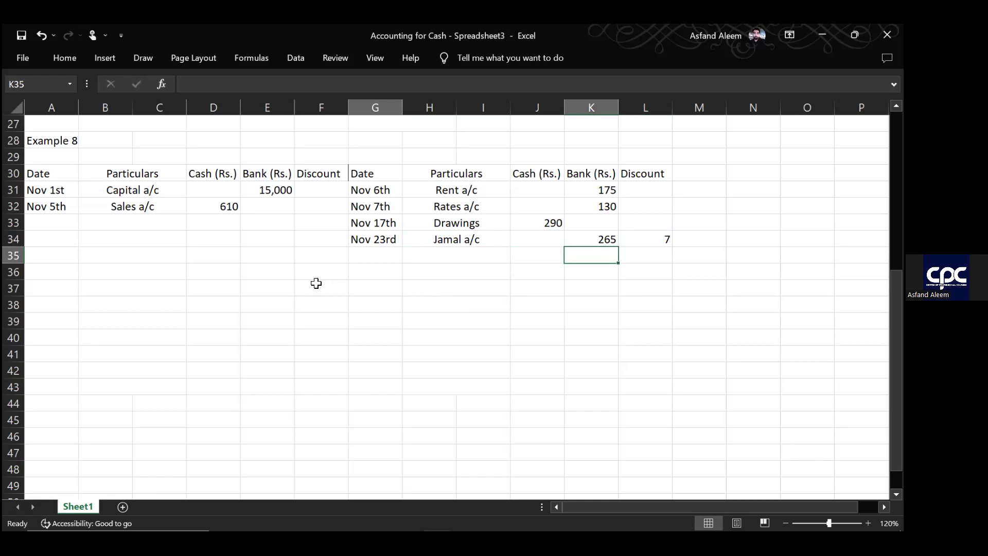
- Handwrite the discount working 272 less 265 in black ink below the payments, circle the 7 and draw an arrow to L34
click(149, 59)
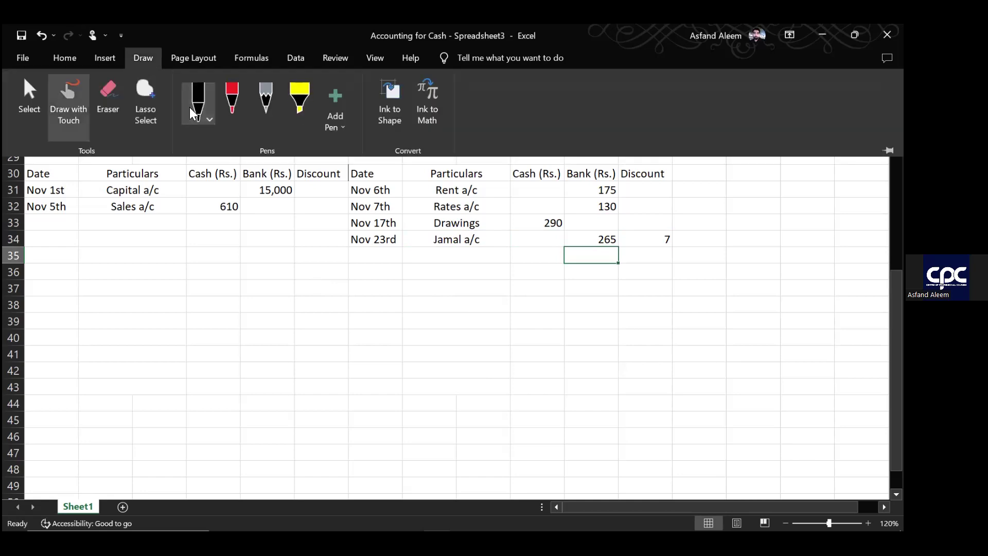
click(195, 101)
mouse_move(565, 296)
mouse_down()
mouse_move(629, 317)
mouse_move(693, 301)
mouse_up()
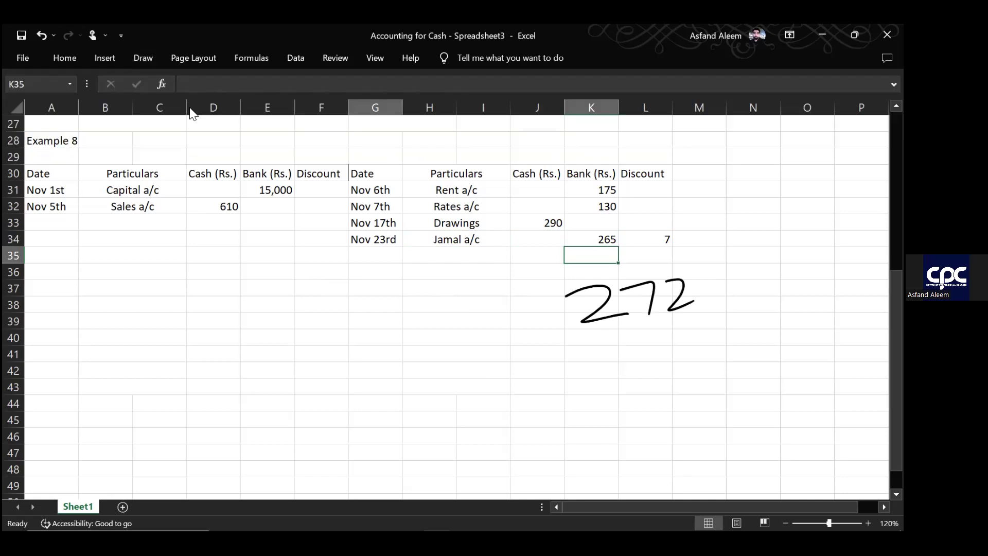
mouse_move(592, 338)
mouse_down()
mouse_move(598, 379)
mouse_move(641, 364)
mouse_move(643, 352)
mouse_move(676, 351)
mouse_move(687, 330)
mouse_up()
mouse_move(697, 302)
mouse_down()
mouse_move(719, 339)
mouse_move(639, 381)
mouse_up()
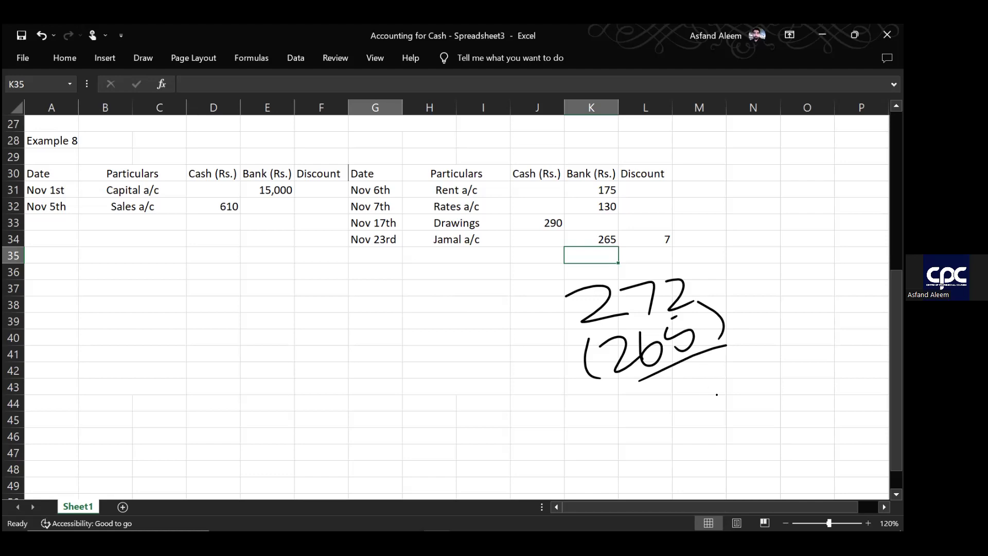
mouse_move(687, 367)
mouse_down()
mouse_move(704, 360)
mouse_move(712, 382)
mouse_move(722, 347)
mouse_move(669, 381)
mouse_up()
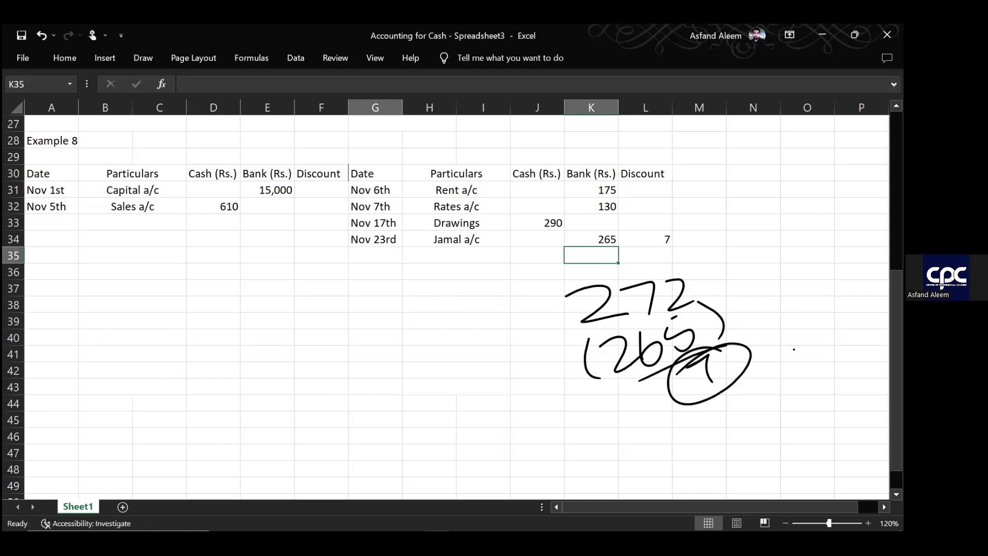
mouse_move(689, 233)
mouse_down()
mouse_move(763, 273)
mouse_move(748, 372)
mouse_move(710, 256)
mouse_up()
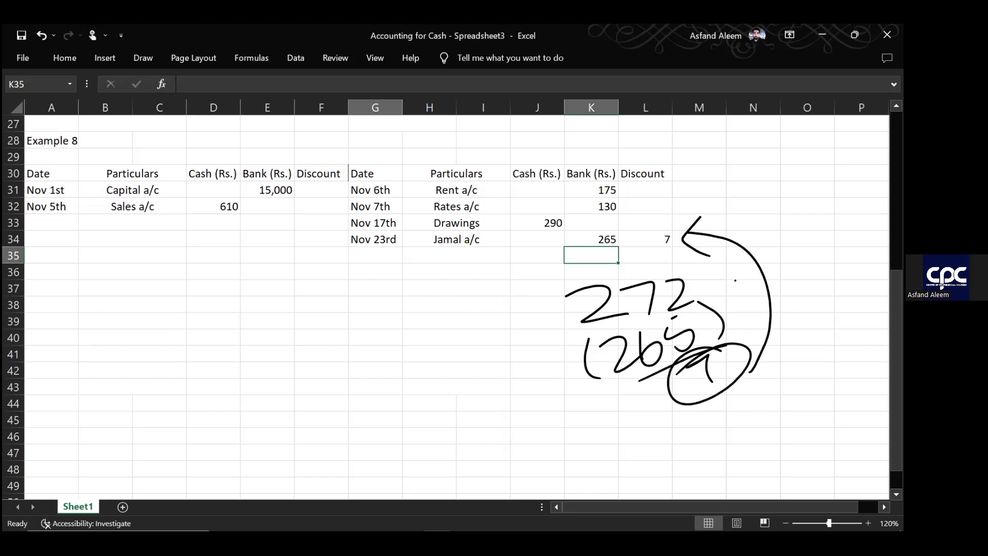
- Remove the handwritten discount working from the sheet by undoing all of its ink strokes
click(143, 58)
click(93, 104)
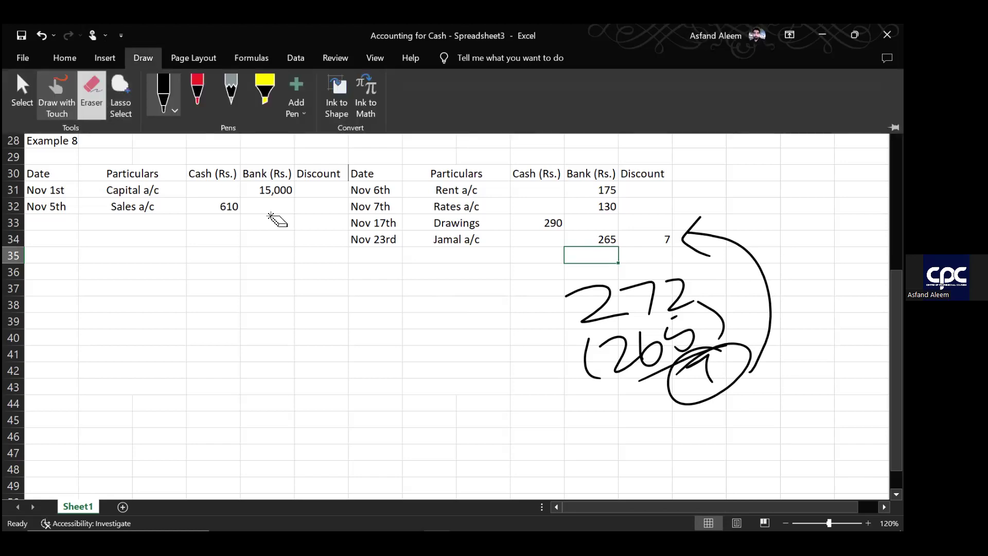
click(596, 327)
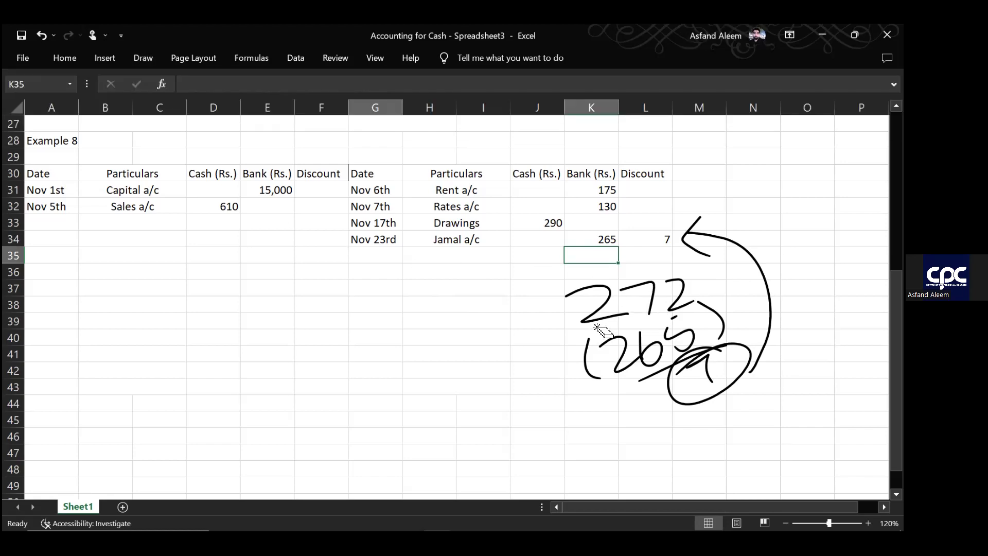
key(ctrl+z)
key(ctrl+z)
key(ctrl+z)
key(ctrl+z)
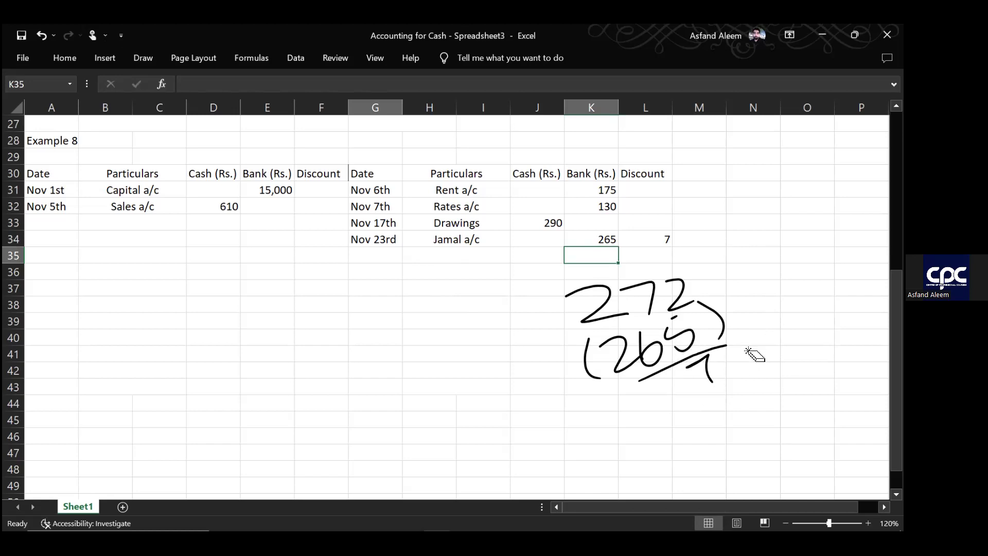
key(ctrl+z)
key(ctrl+z)
key(ctrl+z)
key(ctrl+z)
key(ctrl+z)
key(ctrl+z)
key(ctrl+z)
key(ctrl+z)
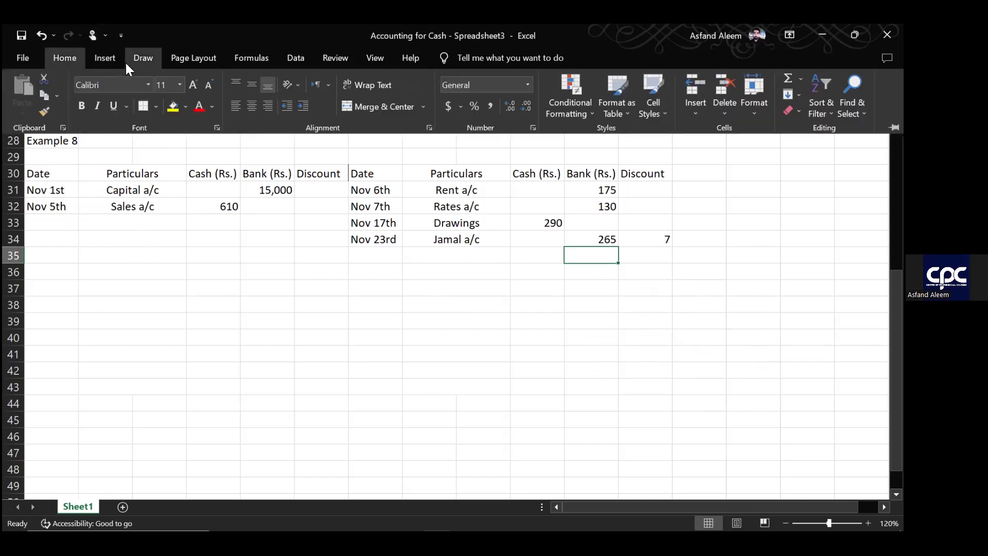
click(129, 60)
click(20, 90)
click(67, 239)
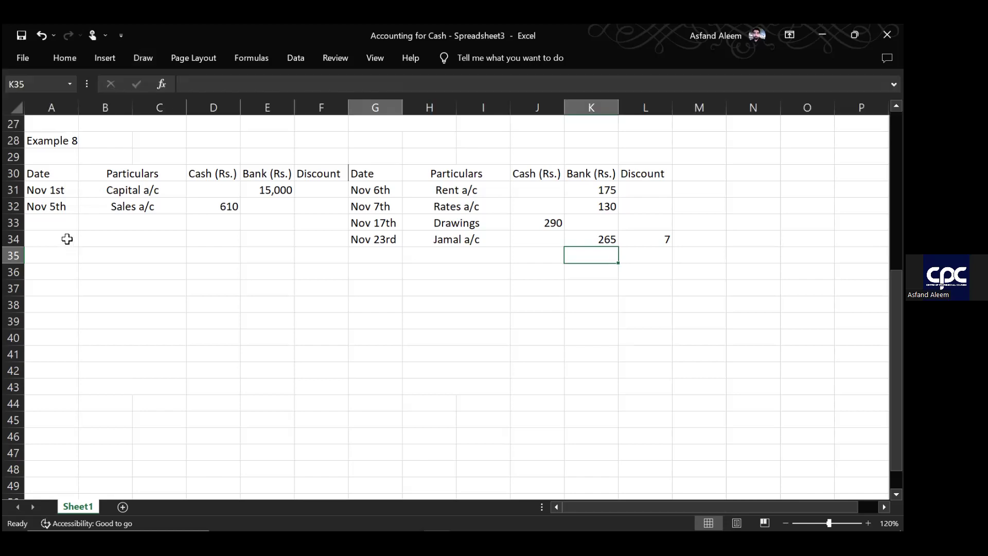
key(ctrl+z)
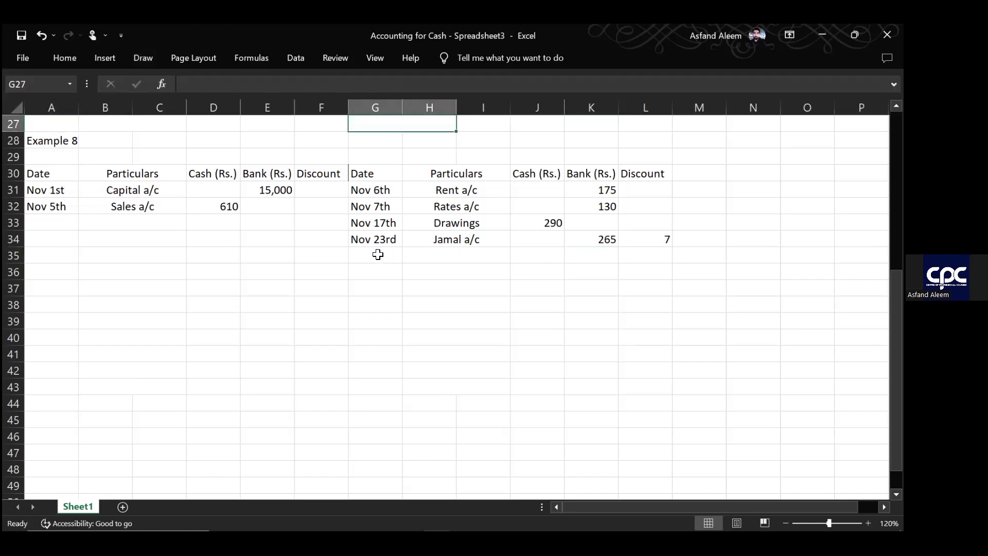
- Enter the date "Nov 23rd" in G35 and the next creditor's personal account name in the Particulars cell H35
key(Down)
key(Down)
key(Down)
key(Down)
key(Down)
key(Down)
key(Down)
key(Down)
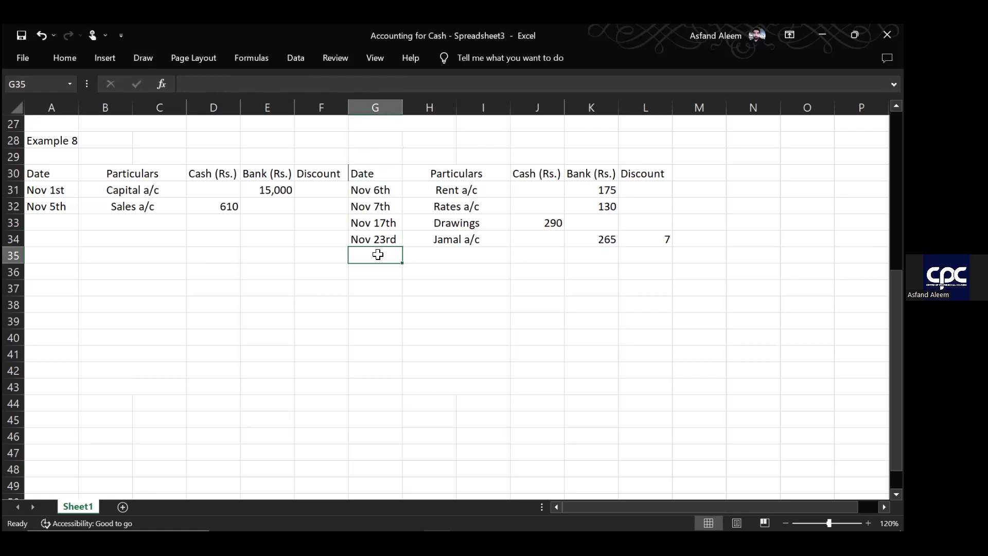
text(Nov 23rd)
key(Tab)
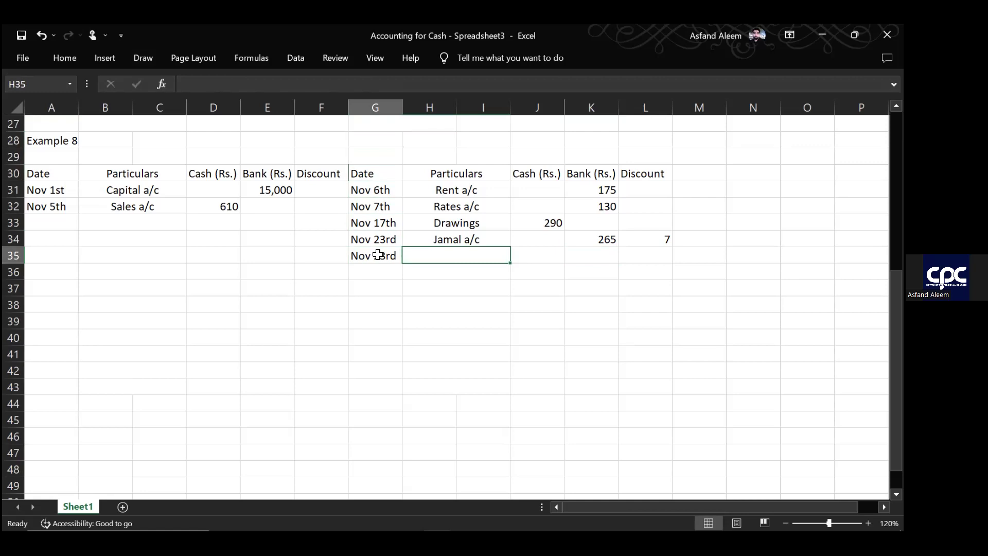
text(Fais)
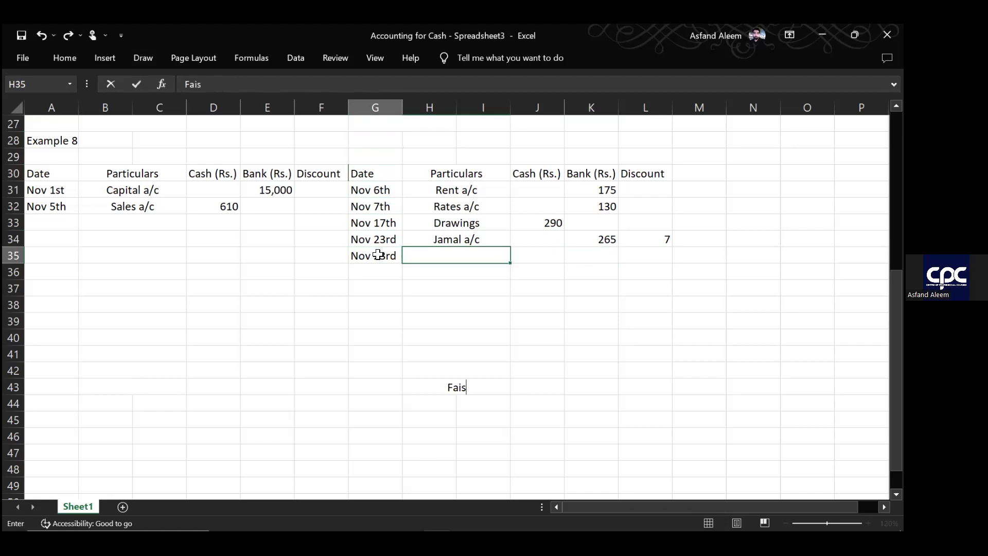
text(al a/c)
key(Tab)
key(Tab)
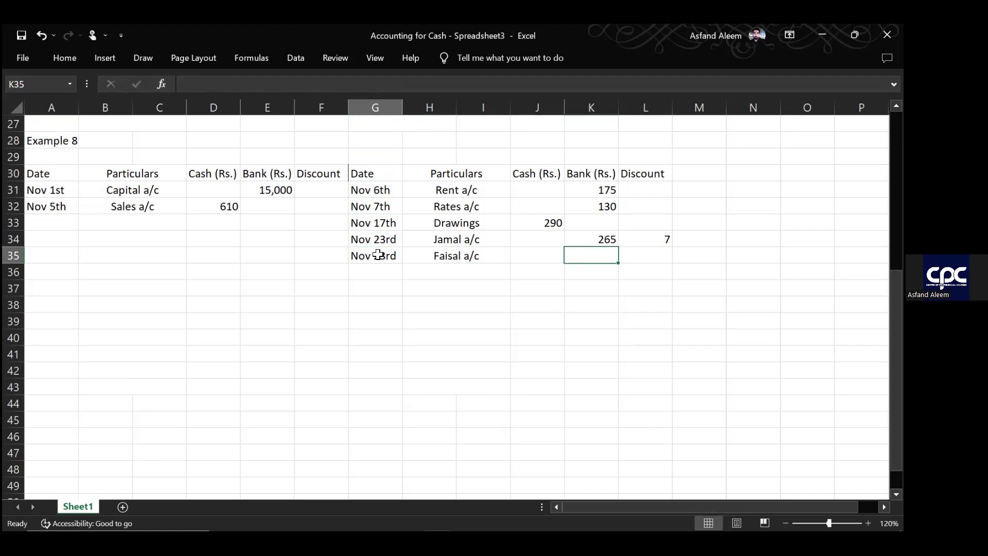
- Record 1,200 in the Bank column cell K35 for the second Nov 23rd payment
text(1,2000)
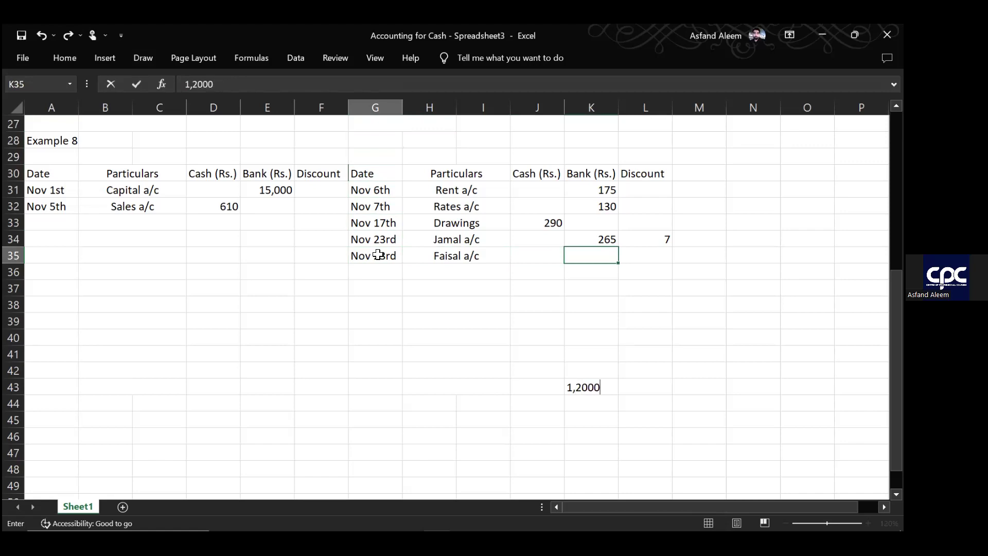
key(BackSpace)
key(Tab)
key(Return)
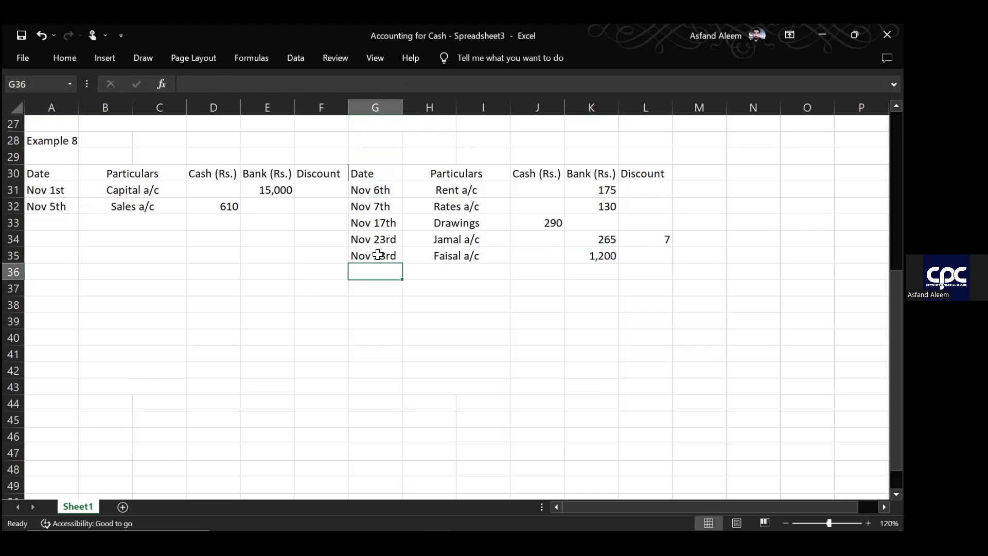
- Repeat the date "Nov 23rd" in G36 and enter the third creditor's personal account name in the Particulars cell H36
key(ctrl+d)
key(Tab)
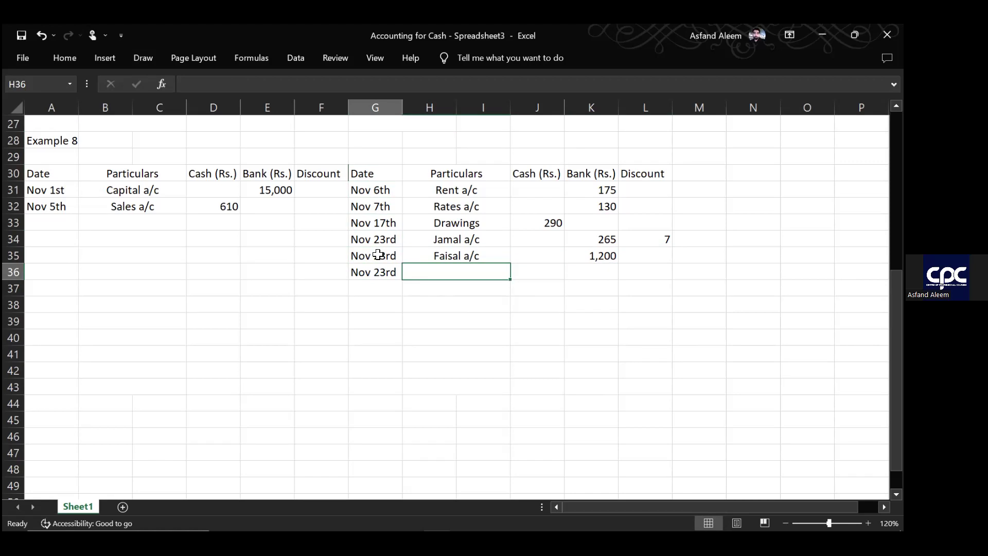
text(Talal)
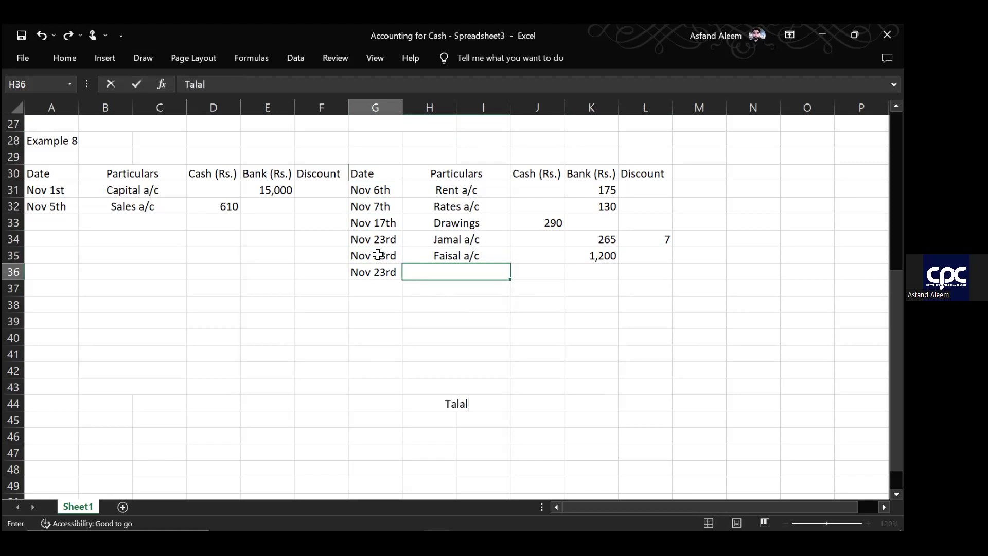
text( a/c)
key(Tab)
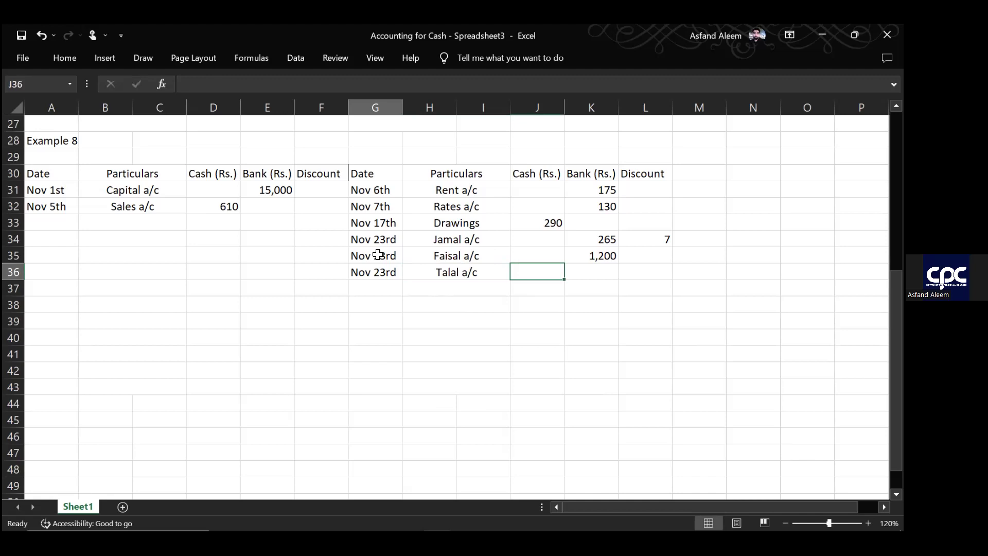
key(Tab)
- Complete the third Nov 23rd payment with 480 in the Bank column cell K36 and 20 in the Discount column cell L36
drag(375, 123, 429, 123)
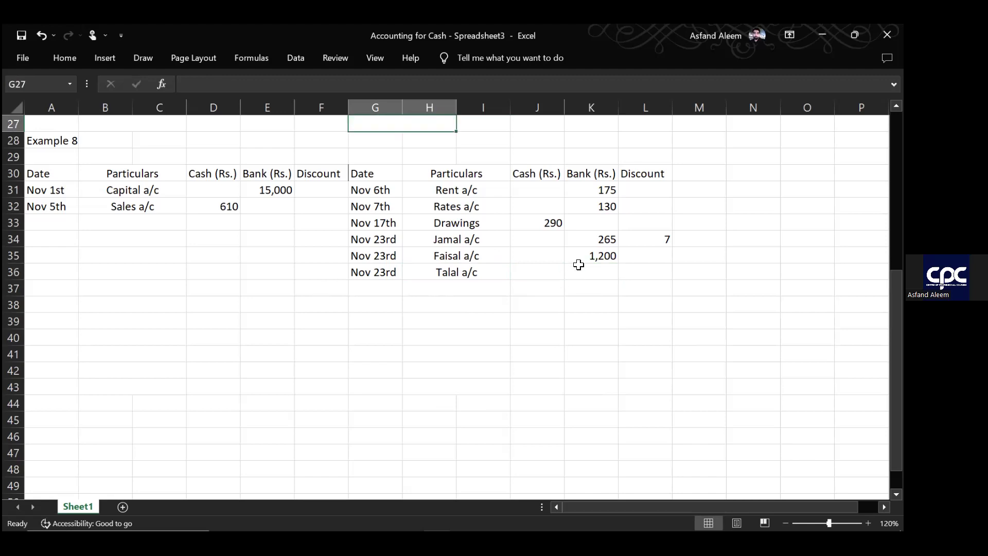
click(592, 140)
key(Down)
key(Down)
key(Down)
key(Down)
key(Down)
key(Down)
key(Down)
key(Down)
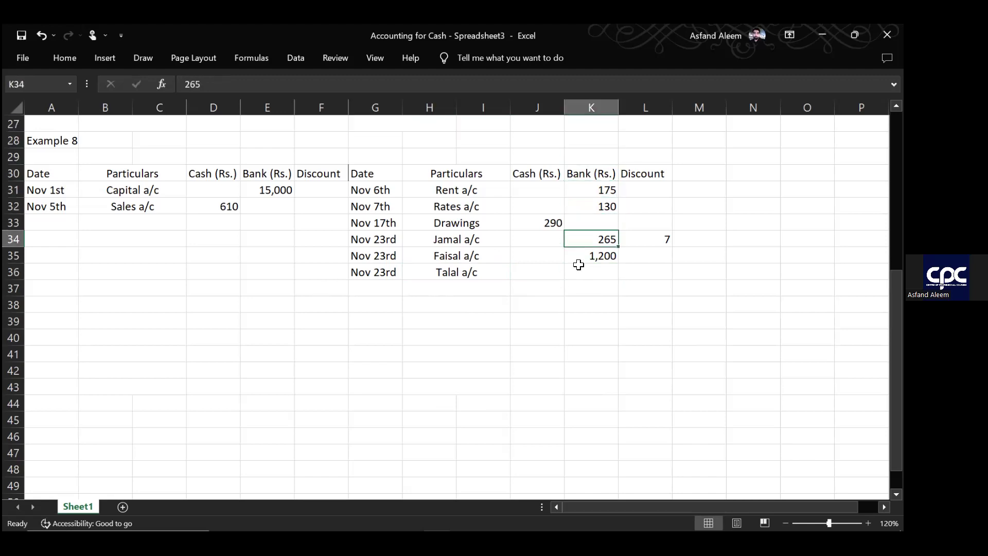
text(480)
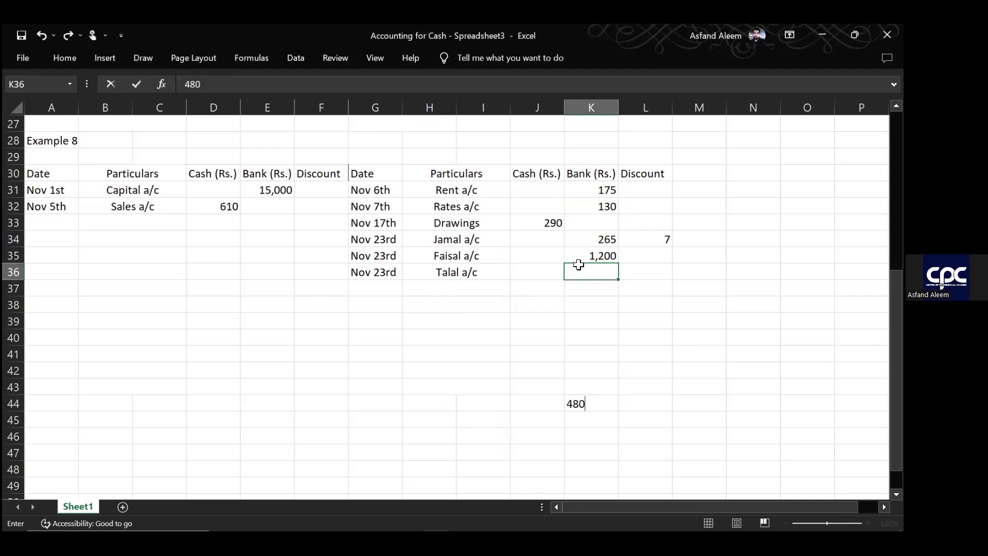
key(Tab)
text(20)
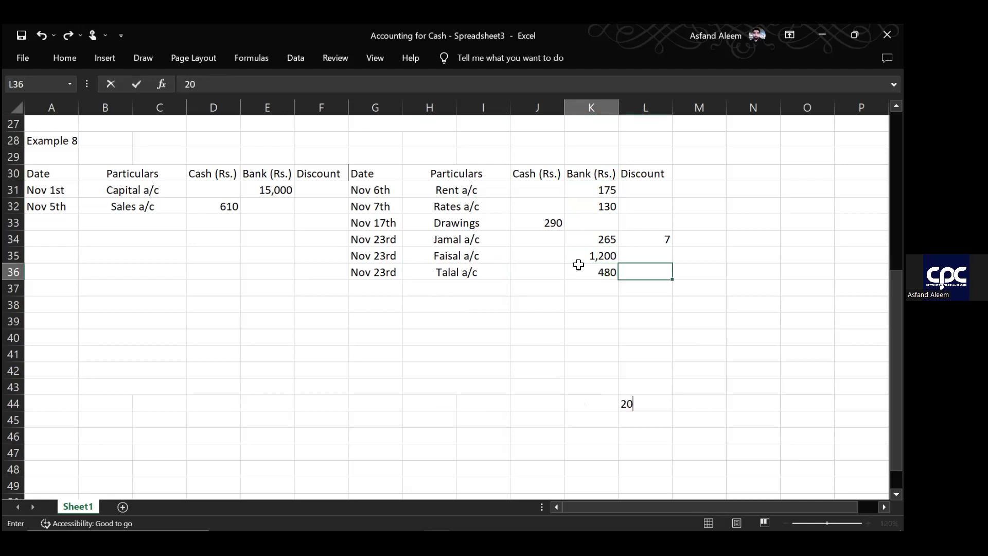
key(Return)
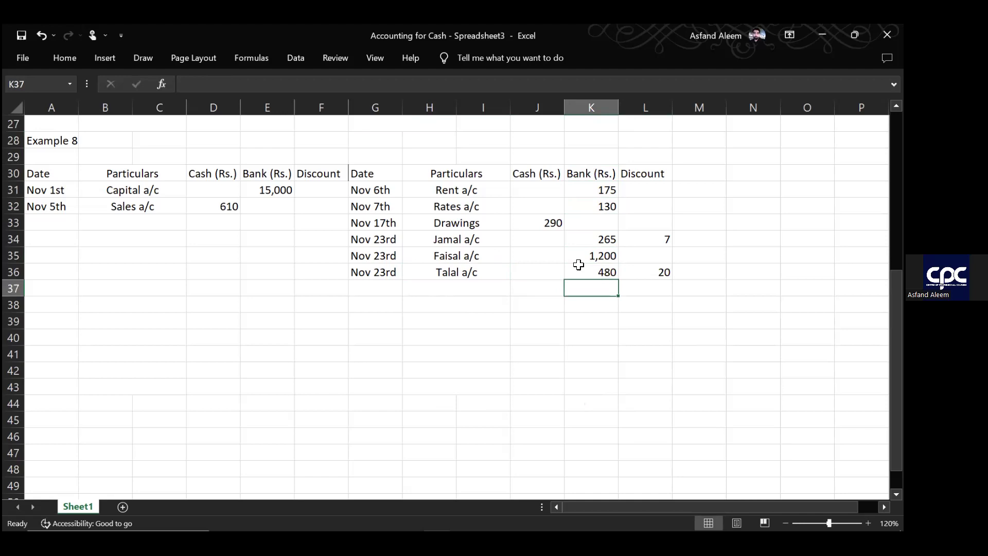
- Start the next payment entry by putting the date "Nov 25th" in G37
key(Left)
key(Left)
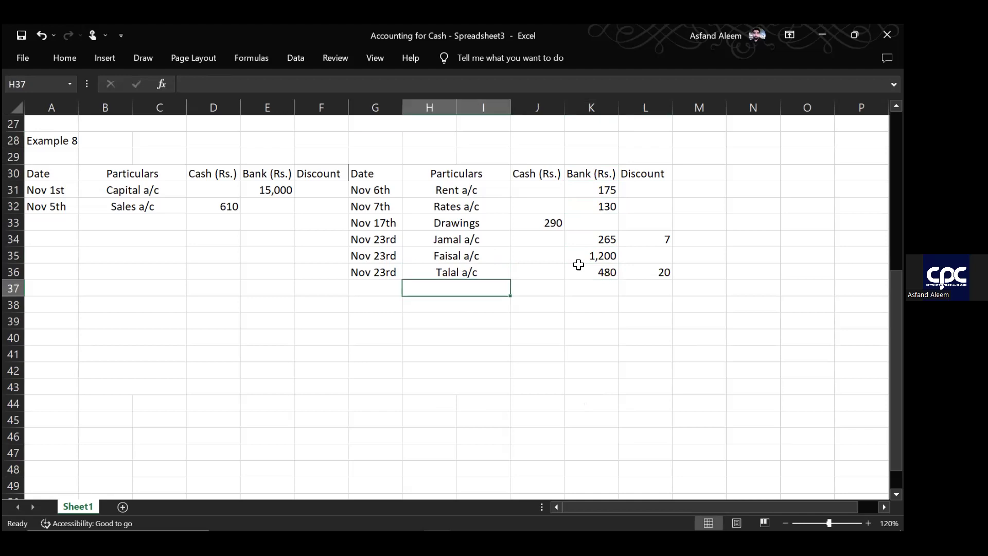
key(Up)
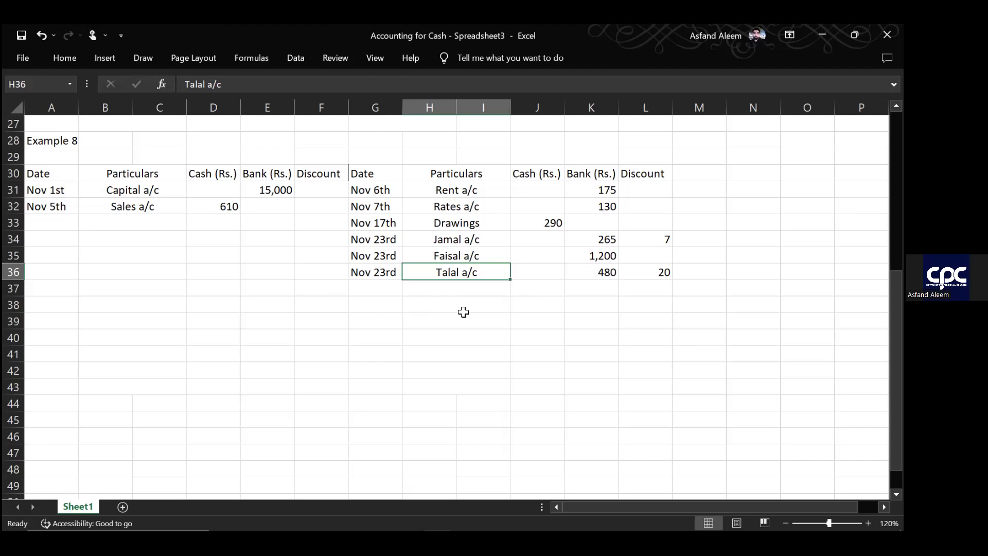
key(Return)
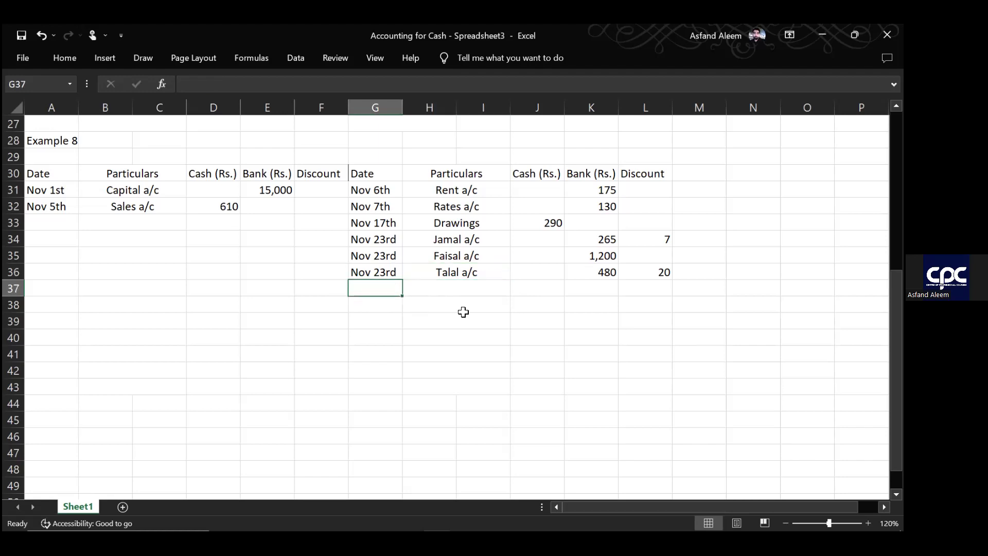
text(Nov )
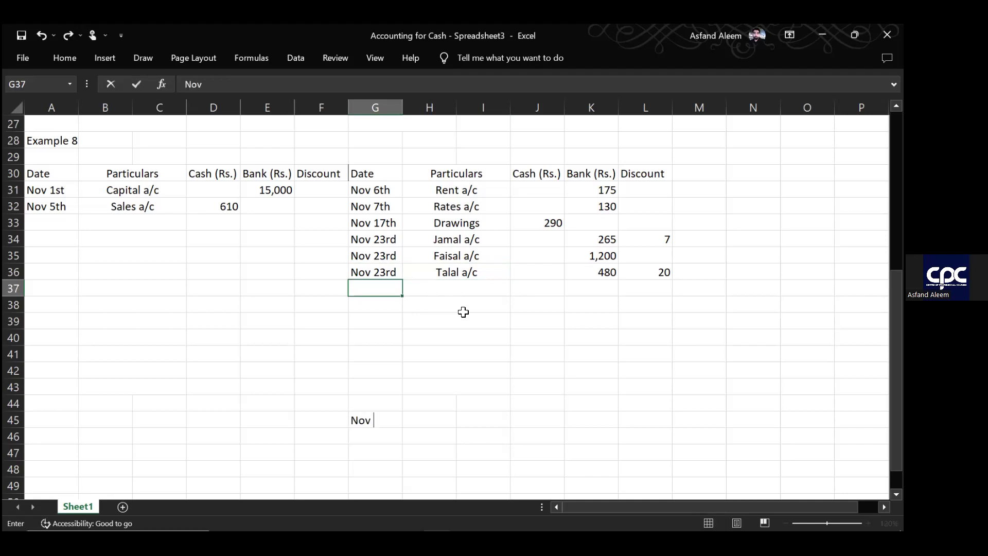
text(25th)
key(Tab)
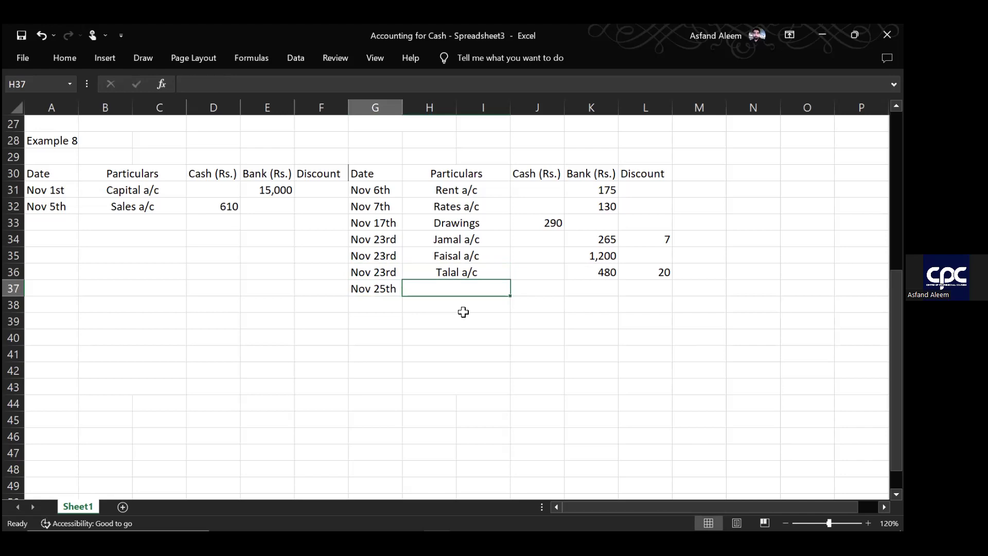
- Enter "Motor Vehicle a/c" in the Particulars cell H37 and 6,200 in the Bank column cell K37
text(Motor Vehicle a/c)
key(Tab)
key(Tab)
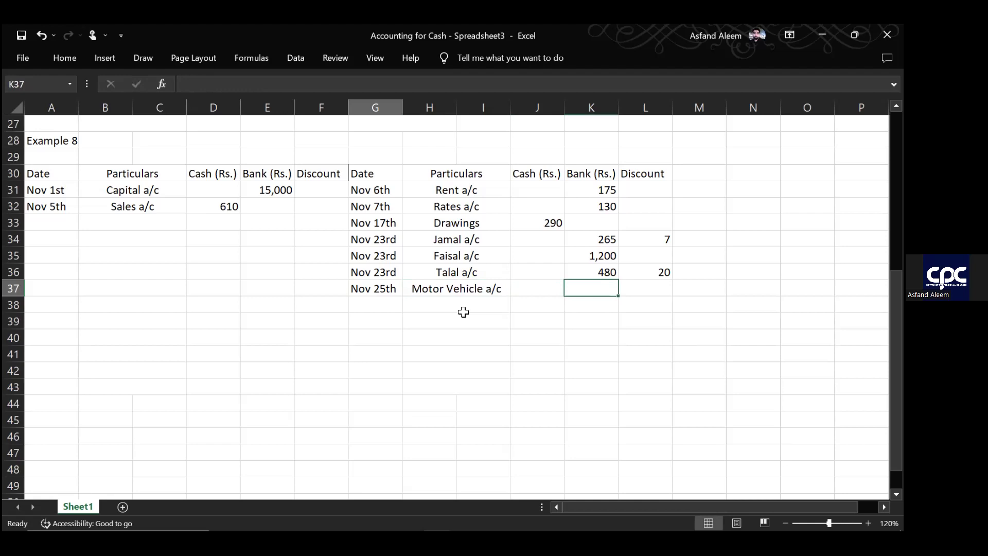
text(6,200)
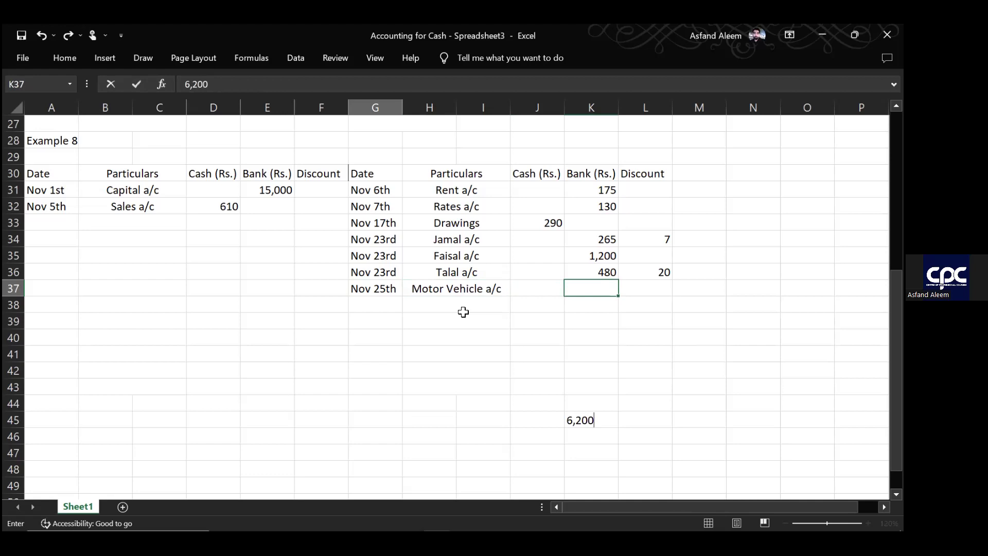
key(Return)
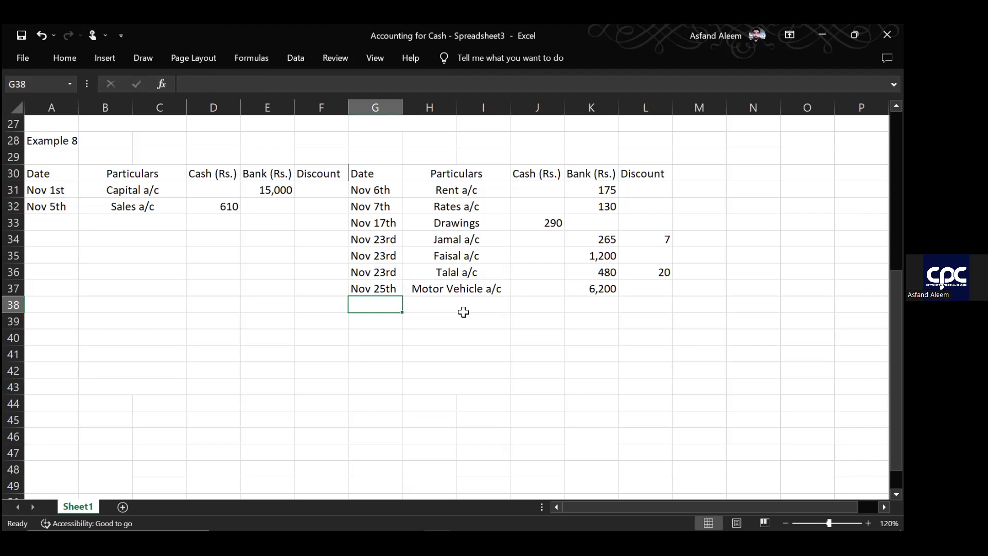
- Enter the date "Nov 26th" in A33 on the receipts side, below the Nov 5th entry
key(Right)
key(Up)
key(Up)
key(Up)
key(Up)
key(Up)
key(Up)
key(Up)
key(Up)
key(Up)
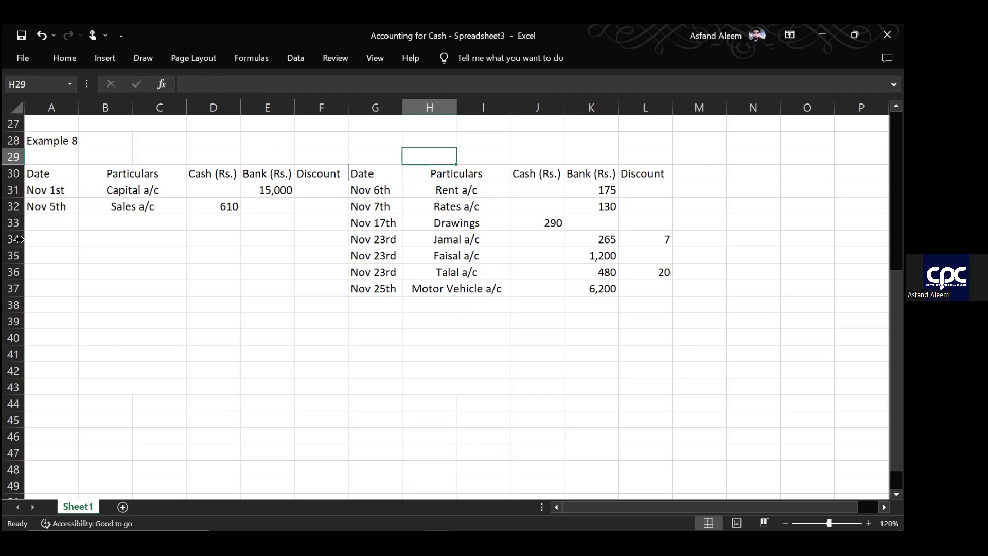
key(Home)
key(Up)
key(Up)
key(Down)
key(Down)
key(Down)
key(Down)
key(Down)
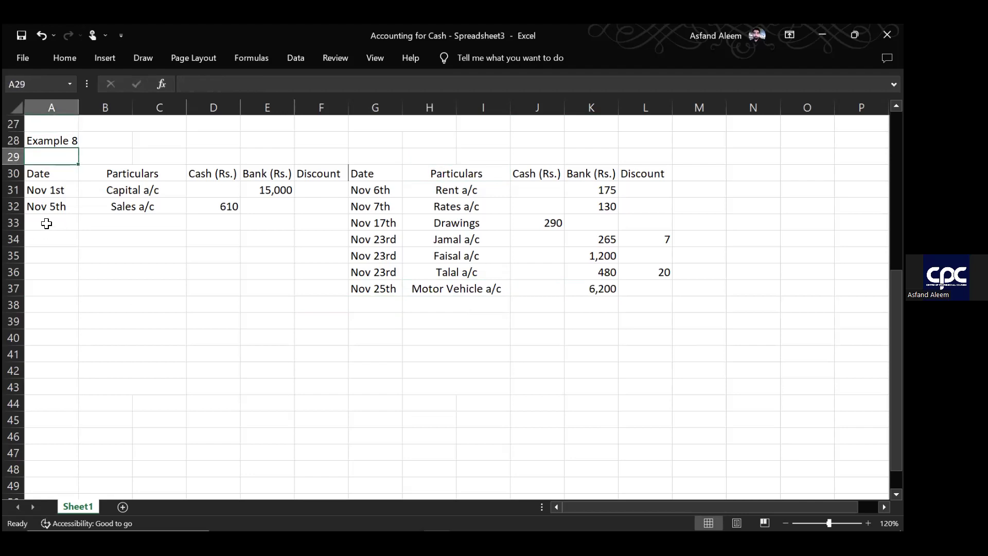
key(Down)
text(N)
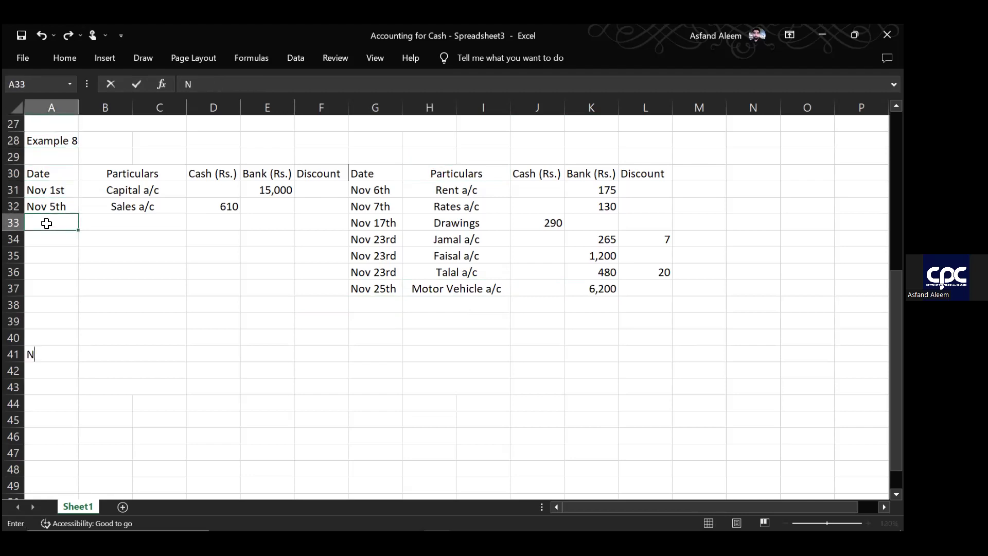
text(ov 26th)
key(Tab)
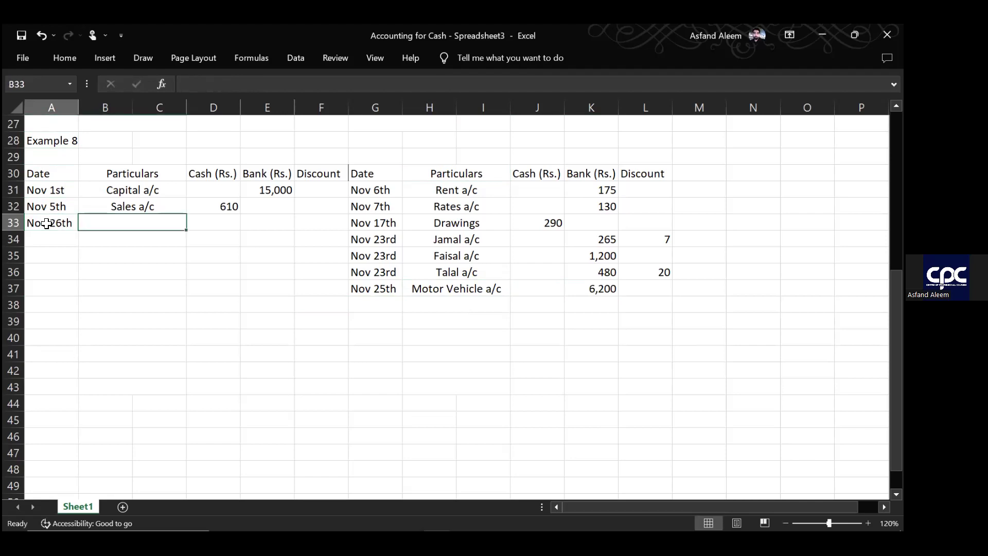
- Complete the Nov 26th receipt with "Bank Loan a/c" in the Particulars cell B33 and 750 in the Cash column cell D33
text(Ban)
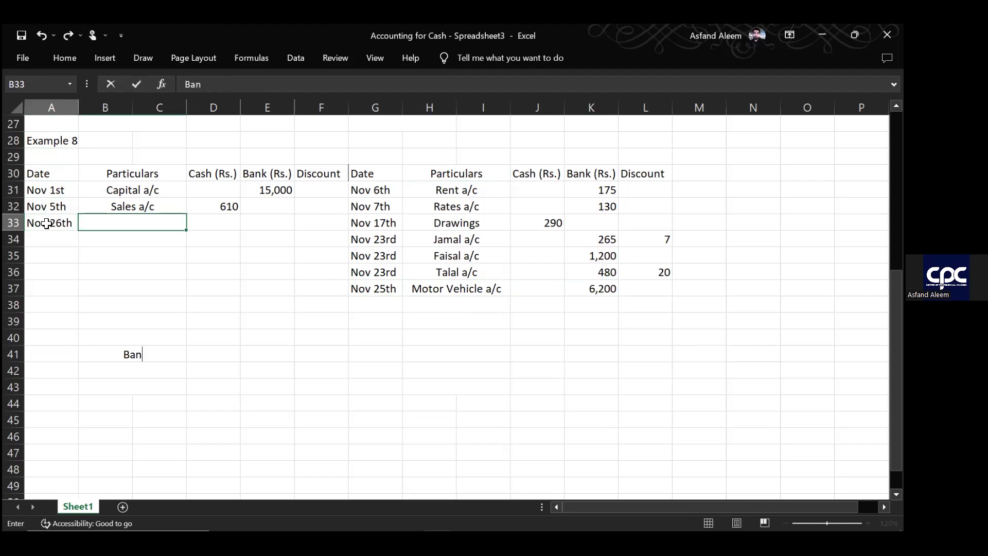
text(k Loan a/c)
key(Tab)
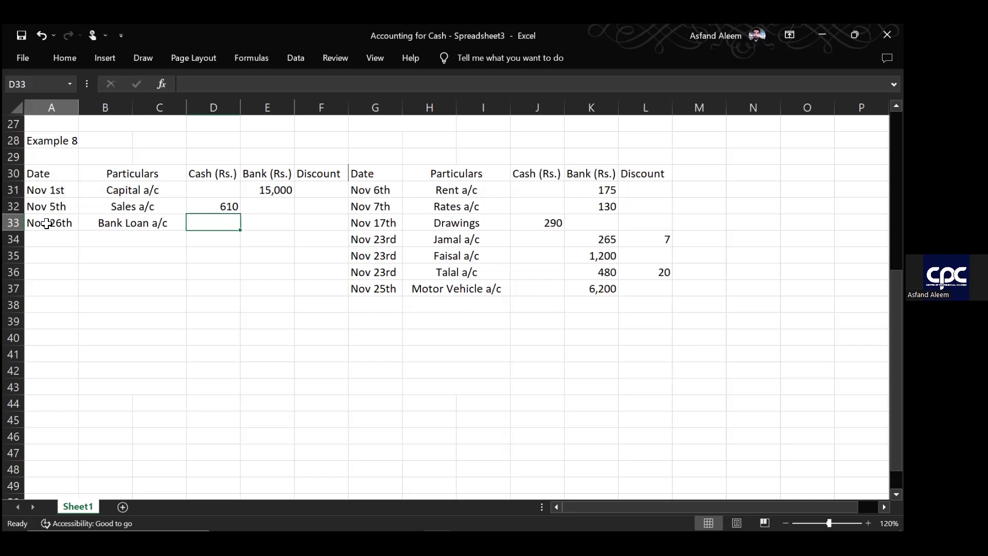
text(750)
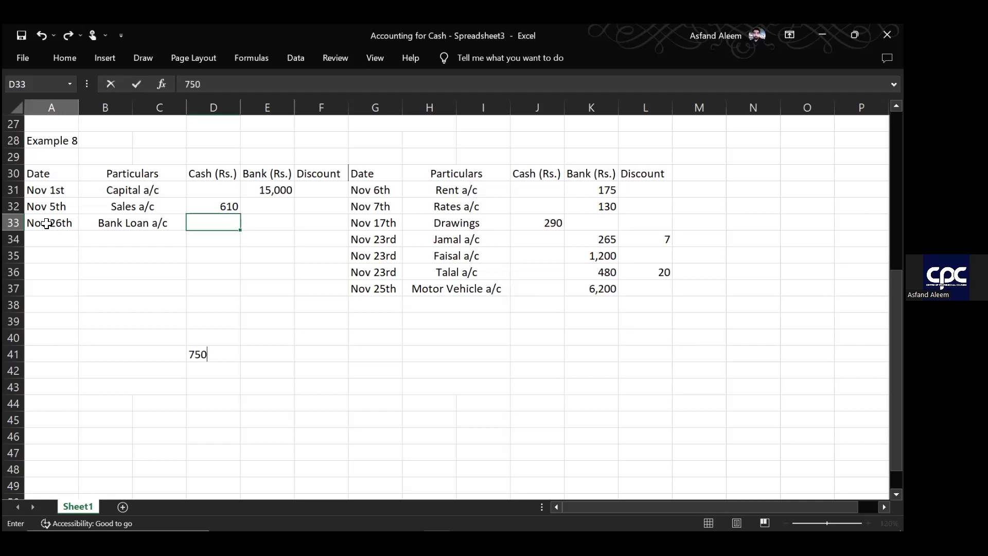
key(Tab)
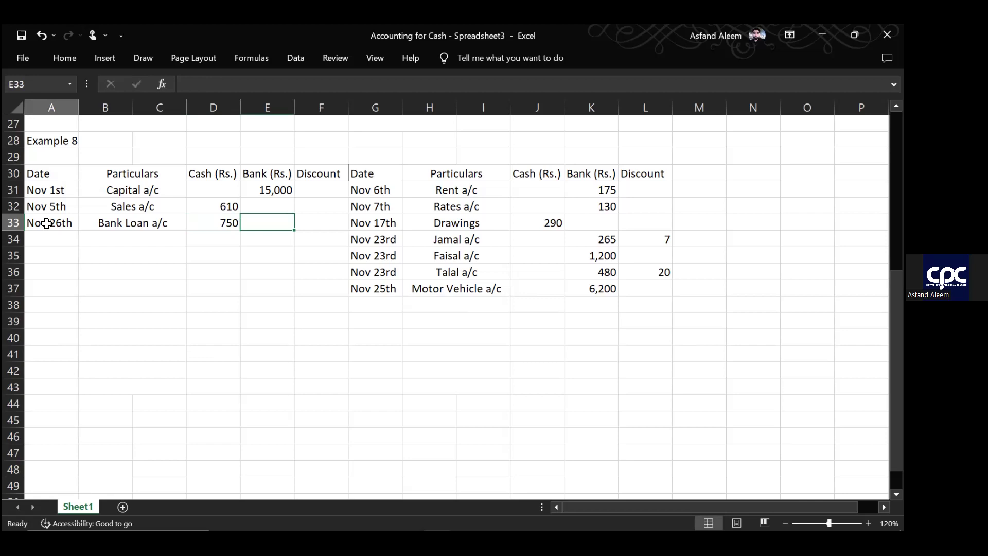
key(Return)
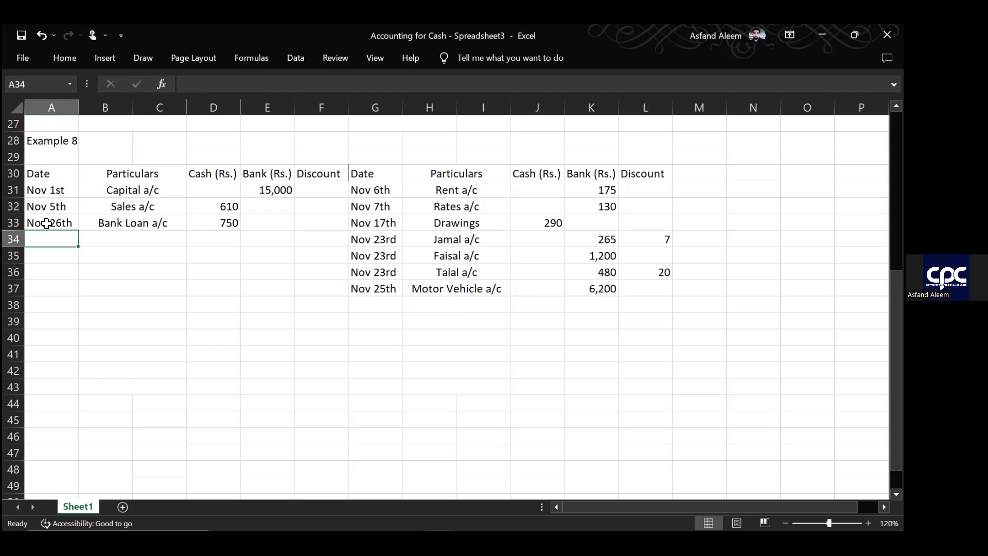
- Enter the date "Nov 28th" in A34 for the next receipt
text(Nov 2)
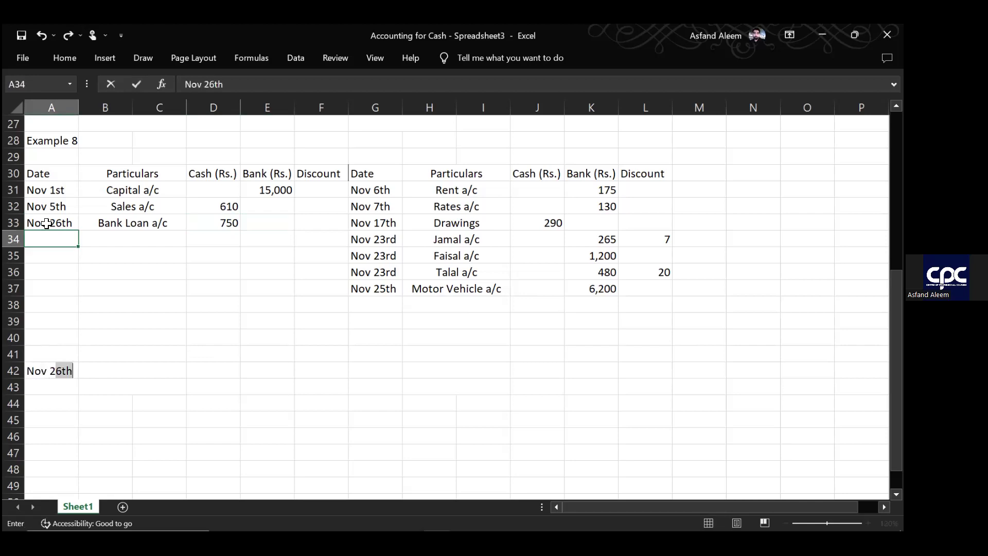
text(8th)
key(Tab)
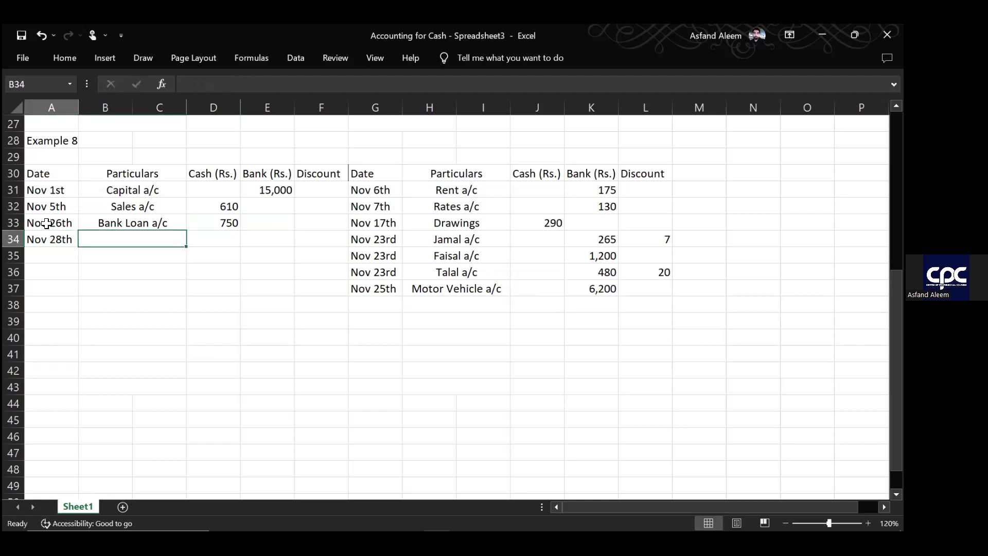
- Enter the debtor's account name with "a/c" in the Particulars cell B34 and 65,000 in the Bank column cell E34
text(Taseer)
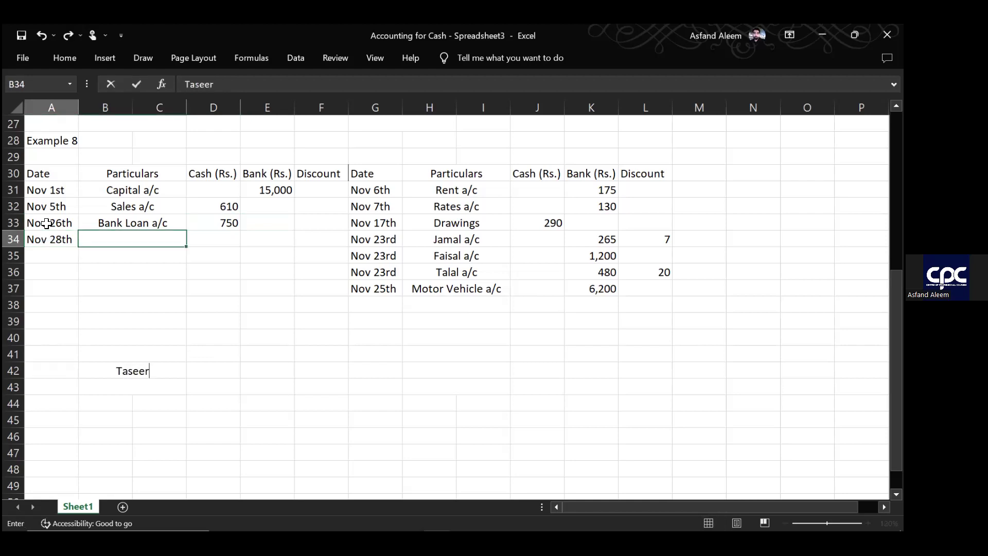
text( a/c)
key(Tab)
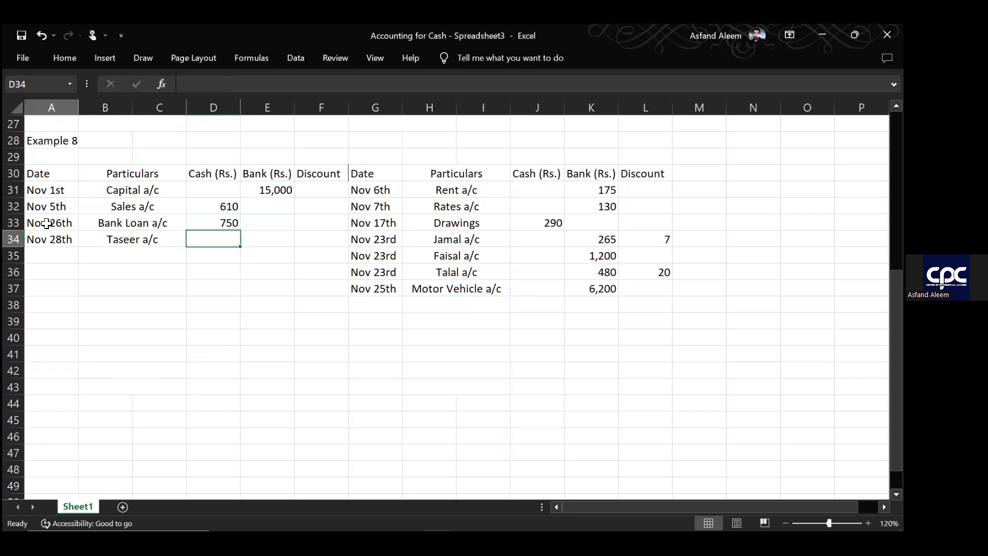
key(Tab)
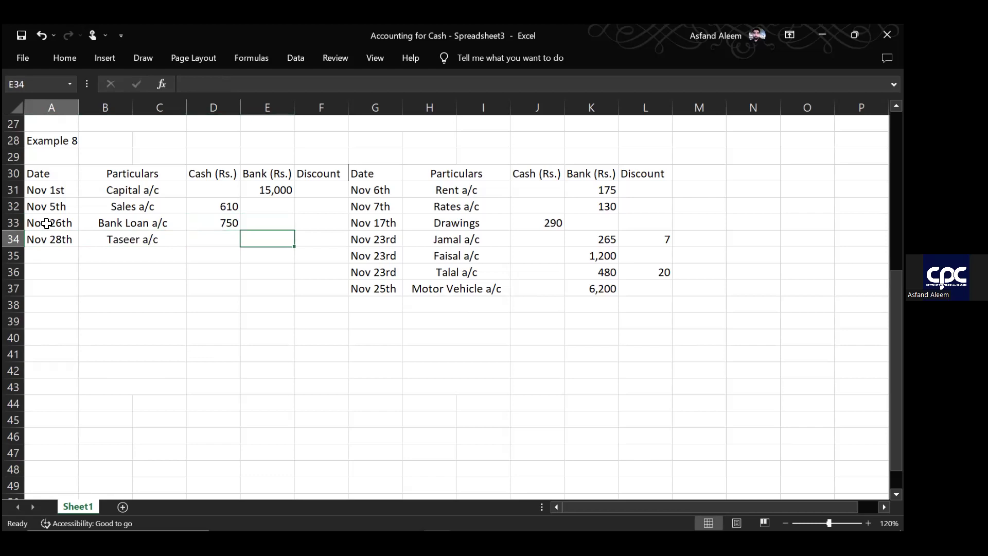
text(65,000)
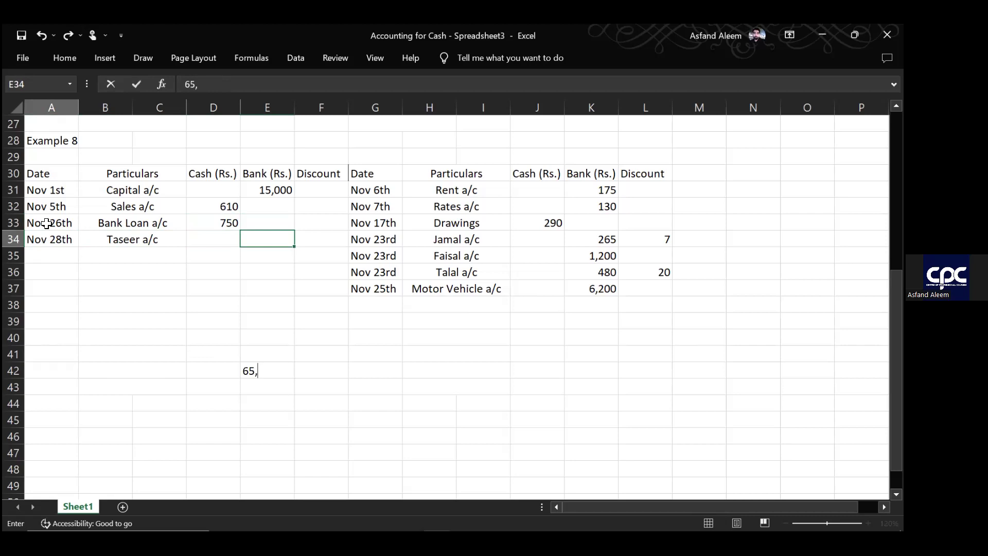
key(Tab)
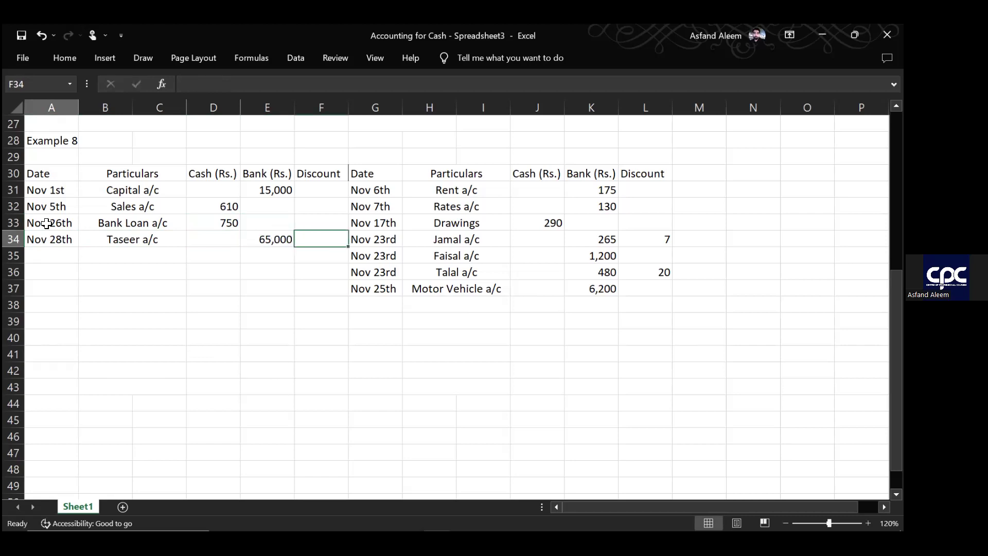
- Correct the first Nov 28th receipt's Bank amount in E34 to 65 and enter 6 in the Discount cell F34
key(shift+Tab)
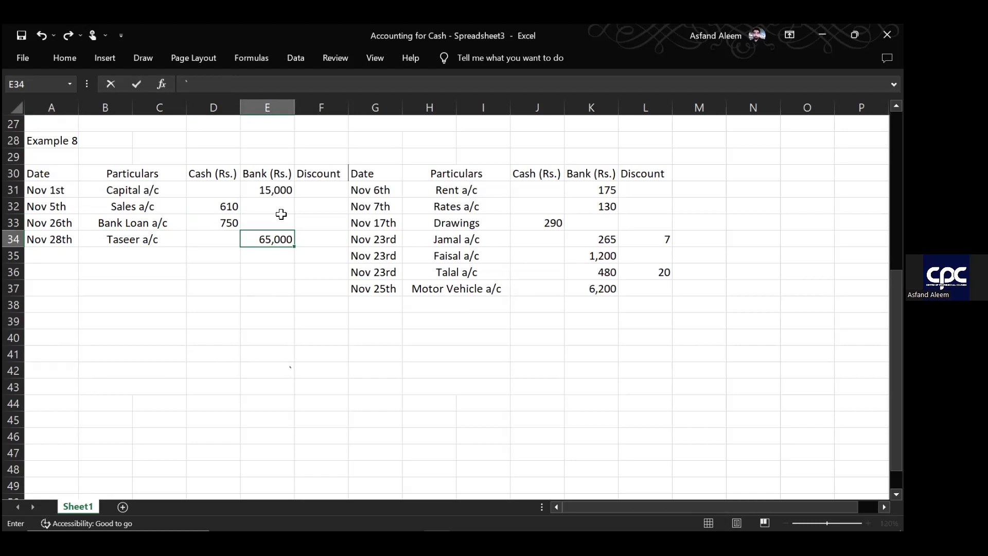
text(`)
key(Return)
key(Up)
text(`)
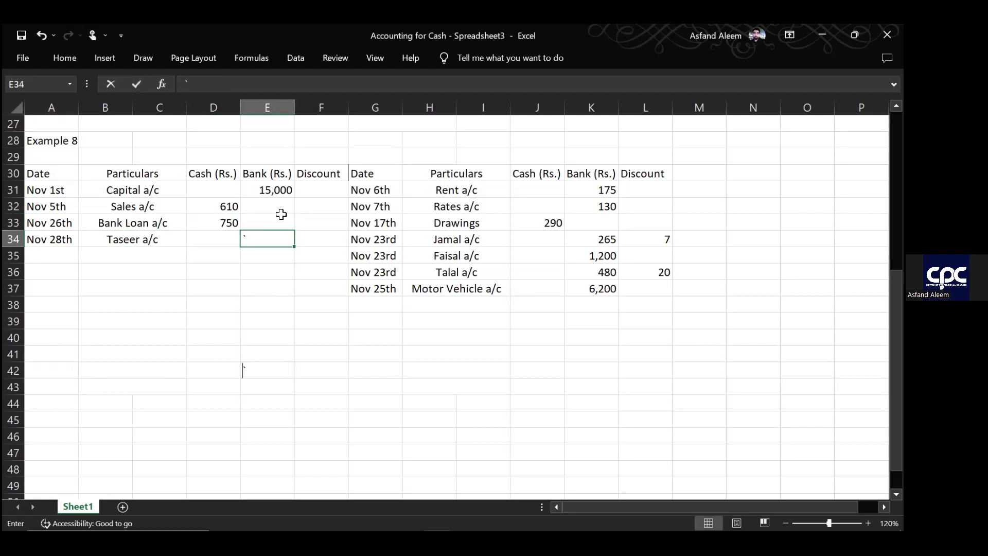
text(65)
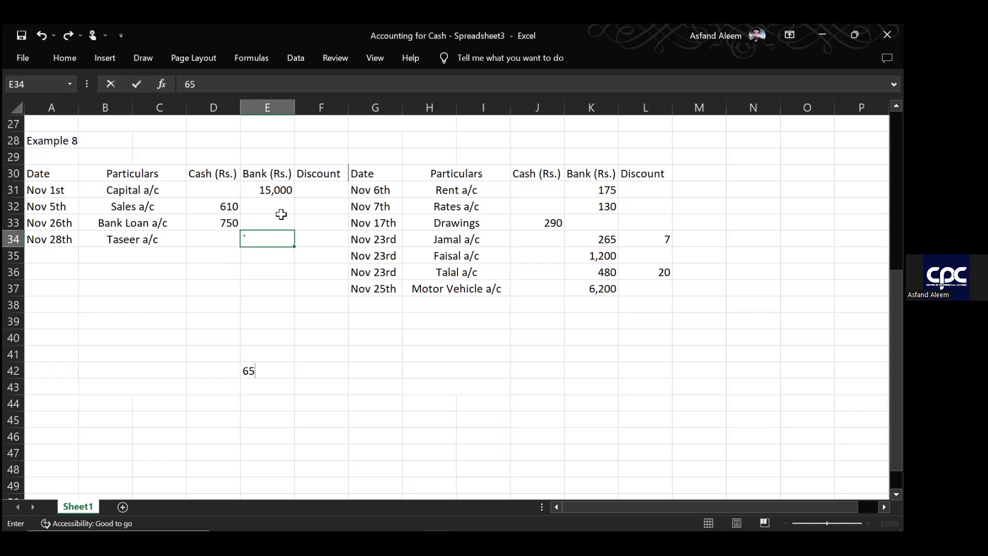
key(Tab)
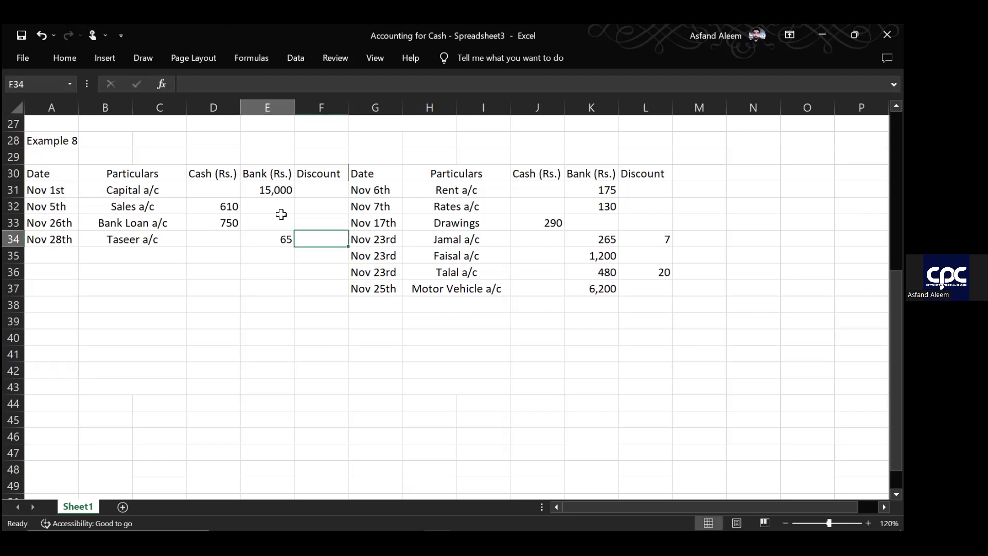
text(6)
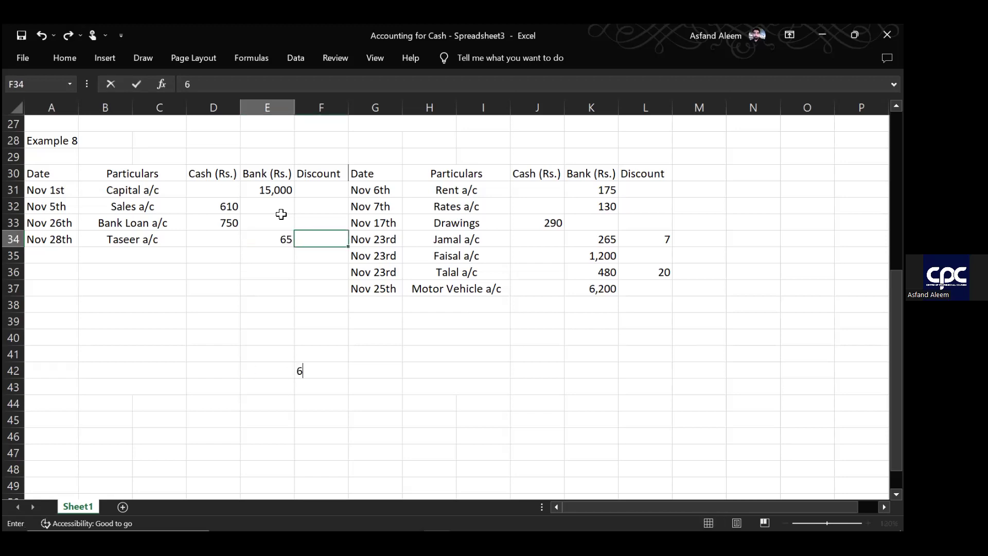
key(Return)
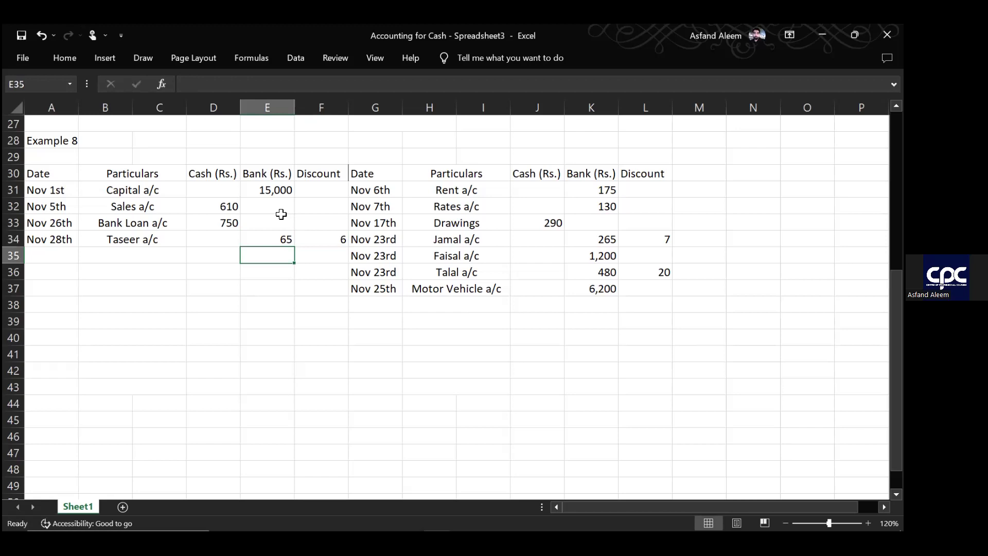
- Enter the date "Nov 28th" in A35 for a second receipt on that day
key(Left)
key(Left)
key(Left)
key(Left)
text(Nov 28th)
key(Tab)
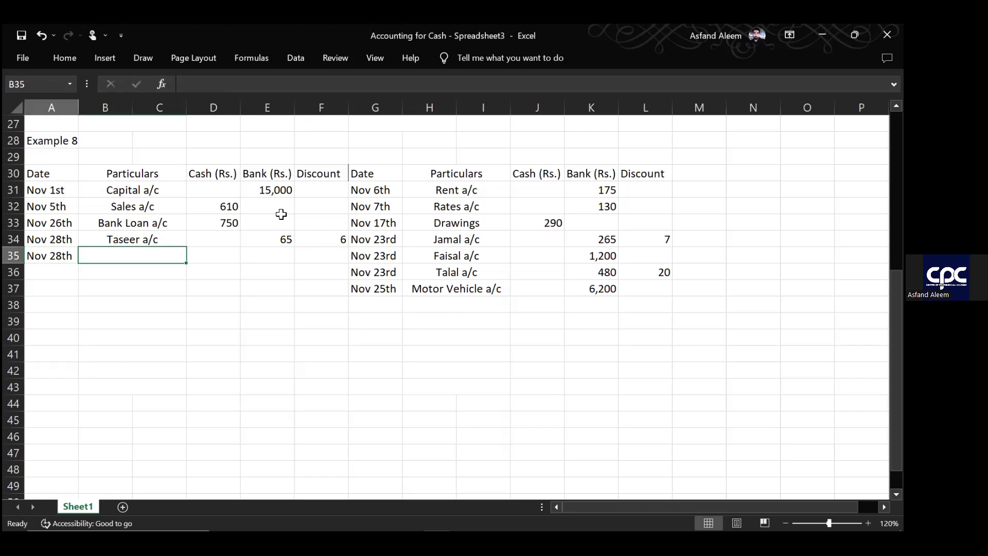
- Complete row 35 with the second debtor's account name in Particulars, 40 in the Bank column and 2 in the Discount column
text(Ja)
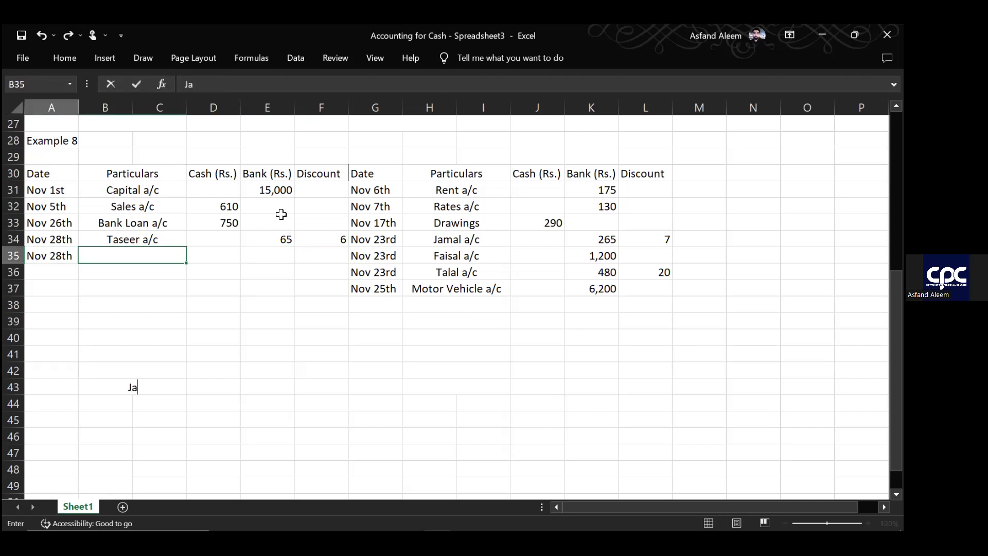
text(wad a/c)
key(Tab)
key(Tab)
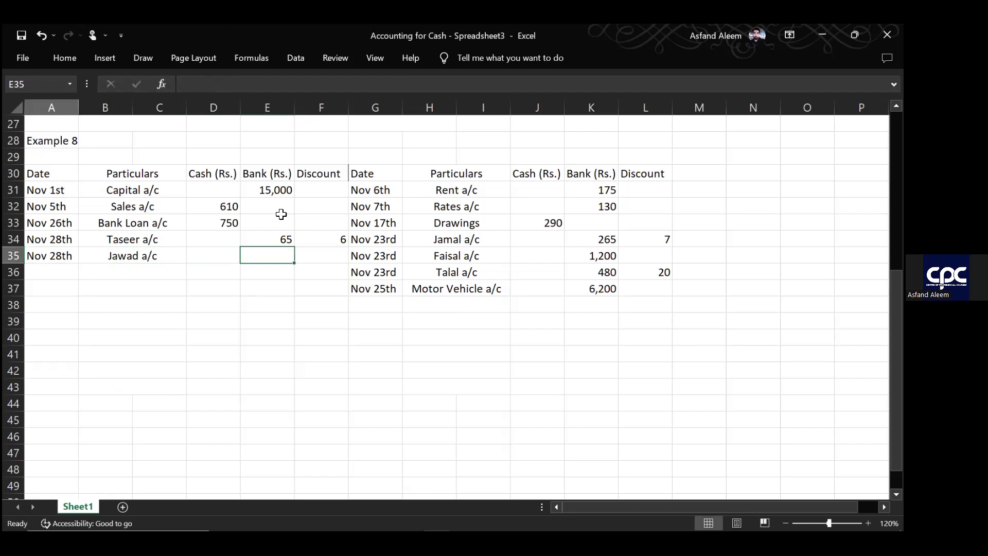
text(40)
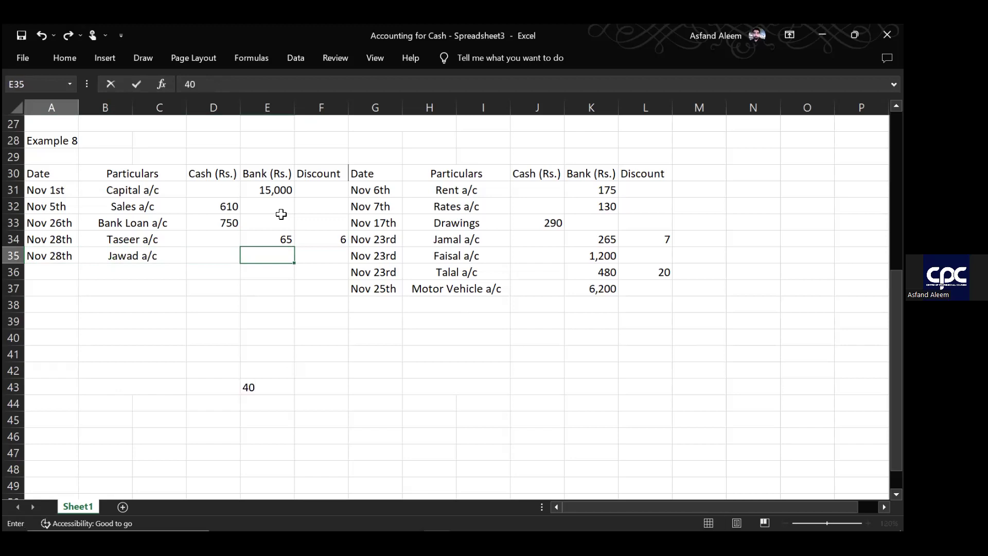
key(Tab)
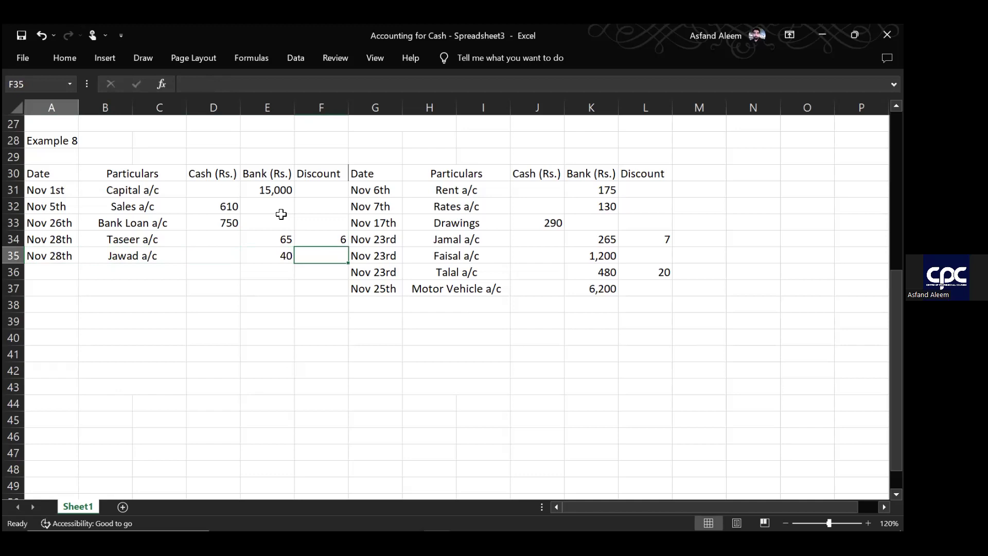
text(2)
key(Return)
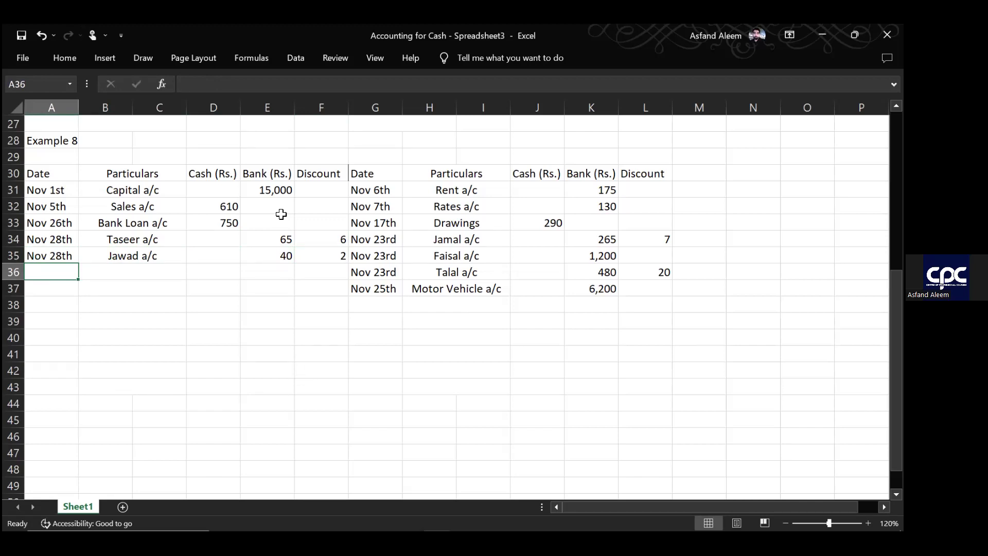
- Record the receipt "Nov 30th" in row 36 with "Capital a/c" in Particulars and 900 in the Bank column
text(Nov 30th)
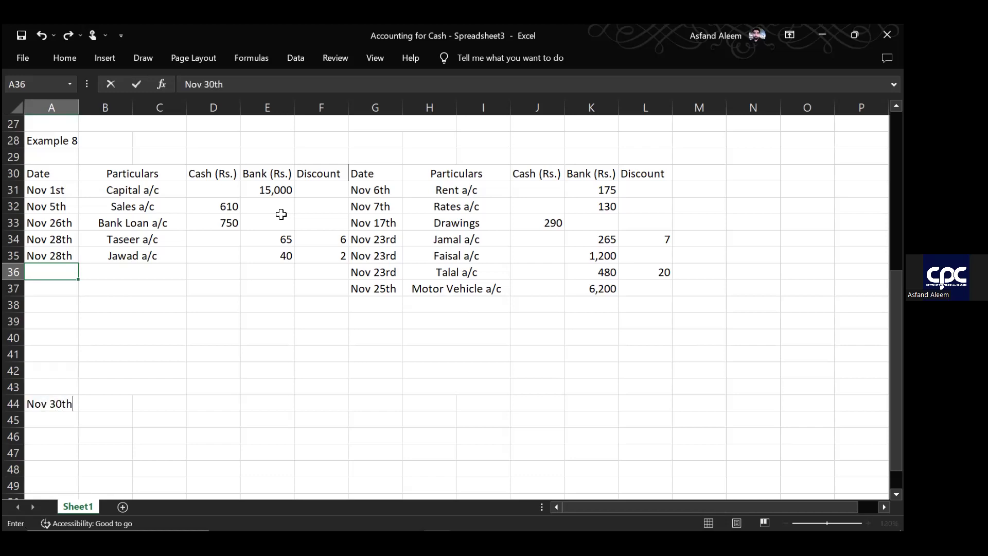
key(Tab)
text(Capital a)
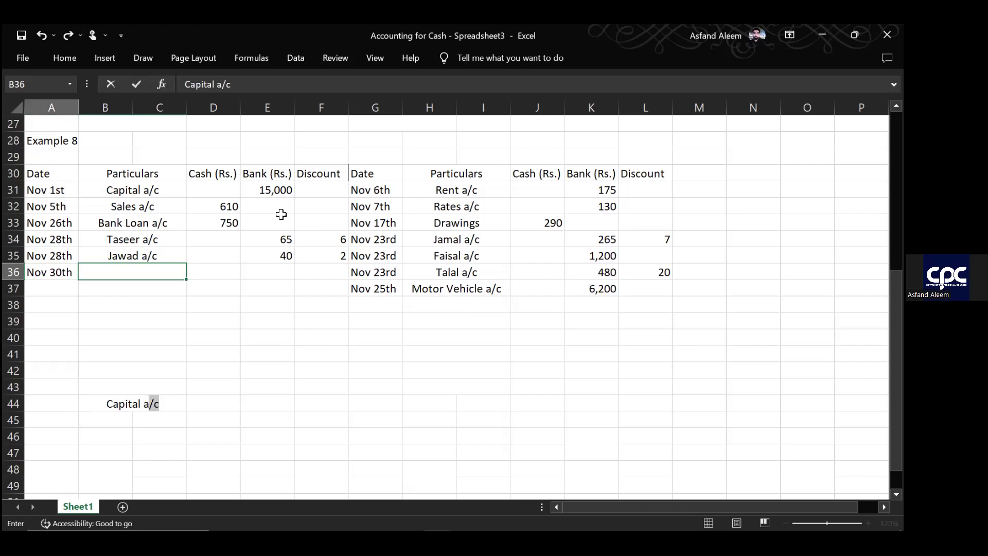
text(/c)
key(Tab)
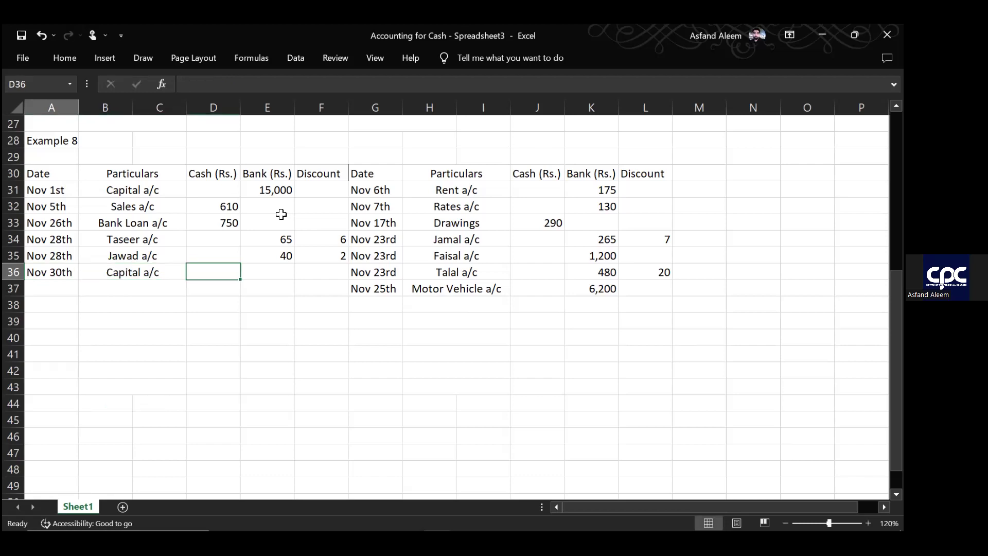
key(Tab)
text(900)
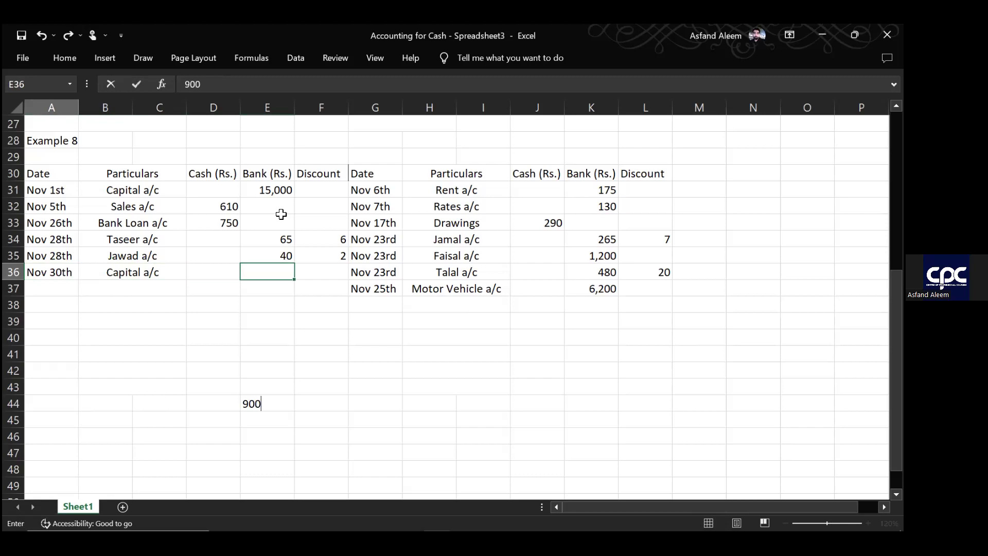
key(Tab)
- Enter the receipts side's Cash column total in D39 with the formula =sum(D24:D25)
key(Down)
key(Down)
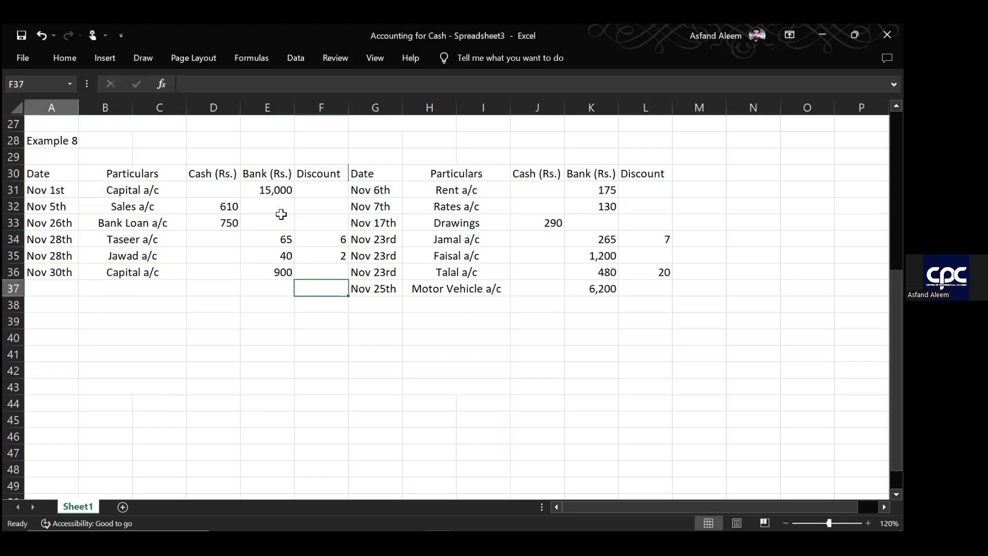
key(Left)
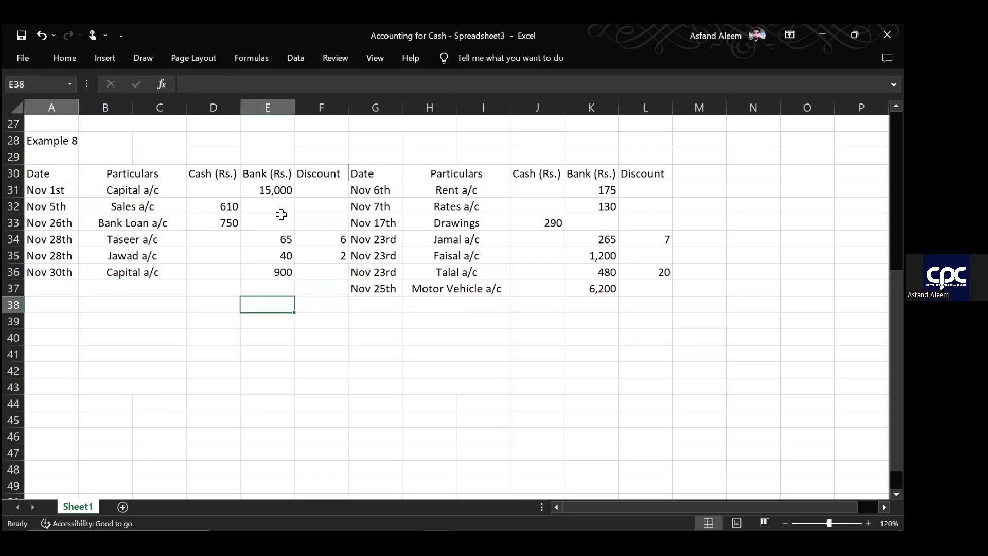
key(Down)
key(Left)
text(=)
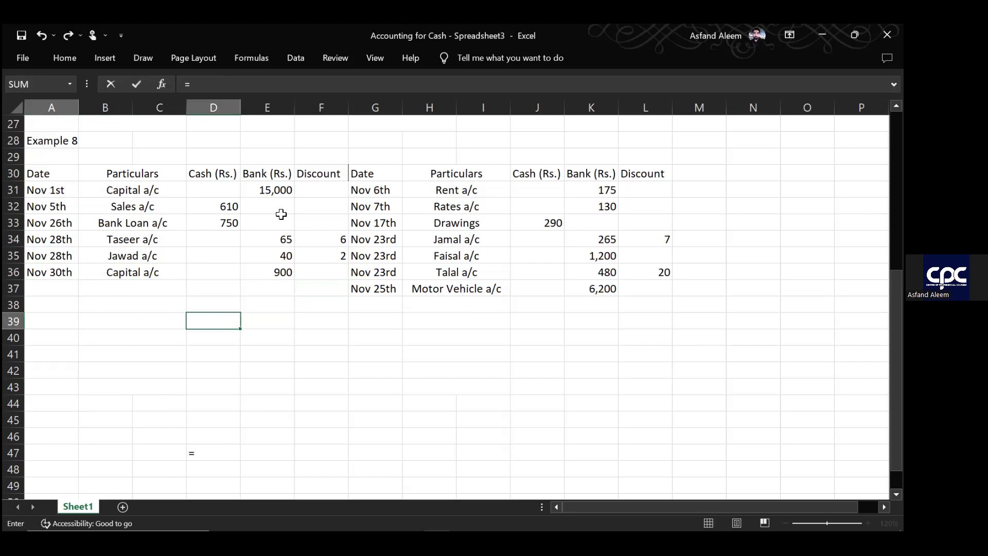
text(sum()
click(224, 206)
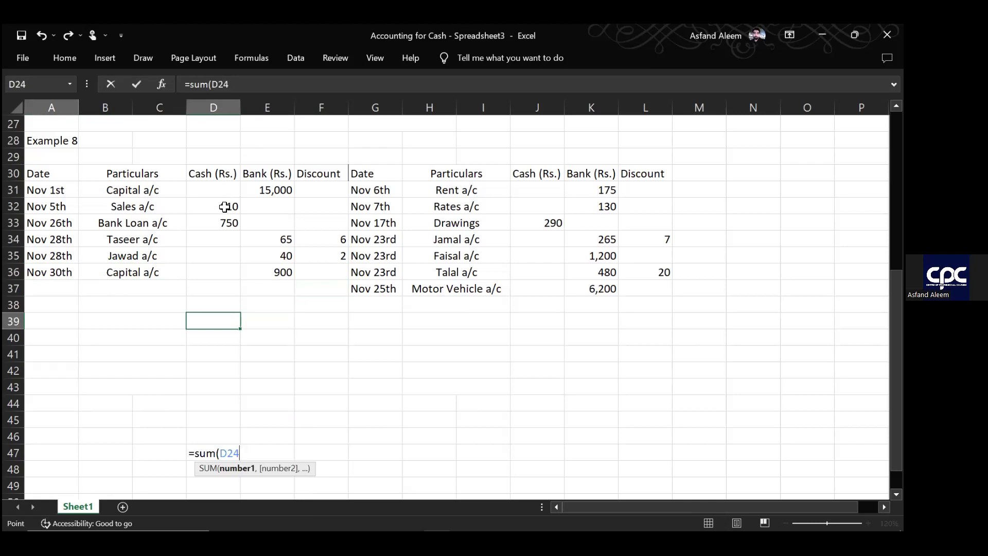
key(F8)
click(231, 225)
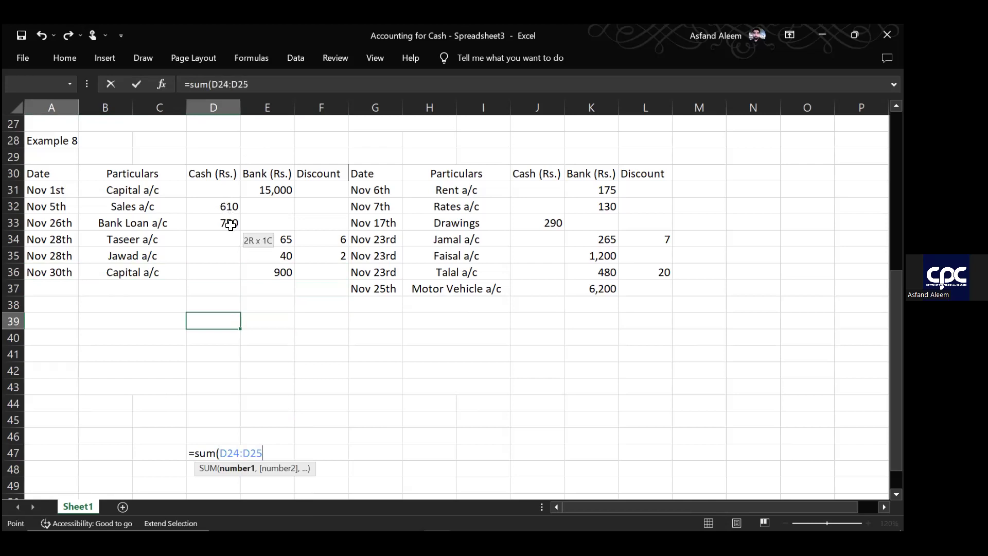
text())
key(Tab)
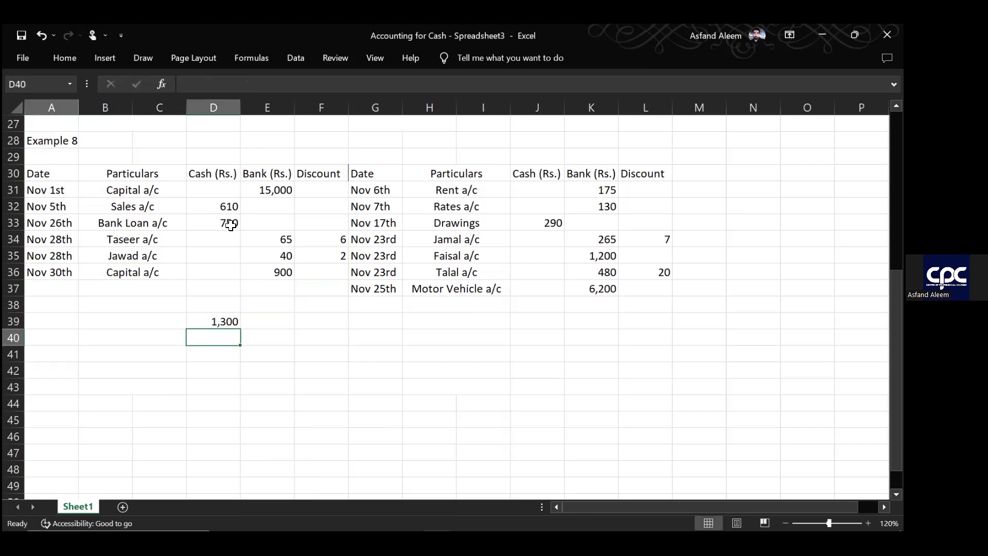
- Enter the receipts side's Bank column total in E39 with a SUM formula over E23:E28
text(=)
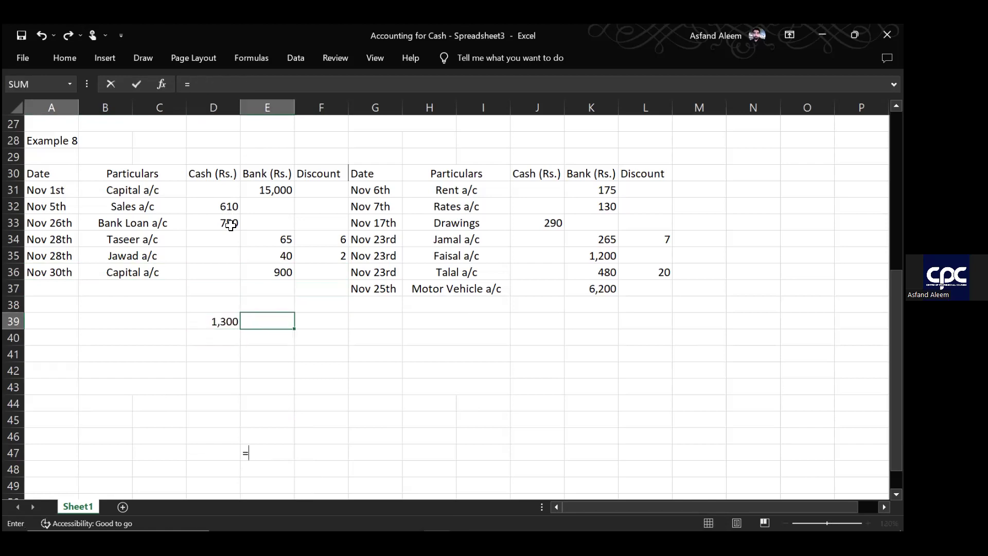
text(sum()
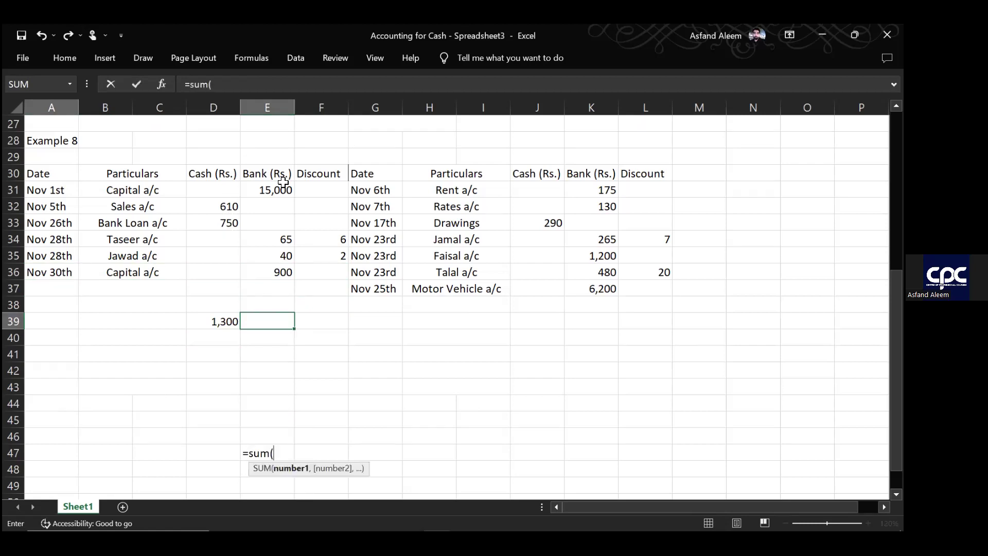
key(Up)
key(Up)
key(Up)
key(Up)
key(Up)
key(Up)
key(Up)
key(Up)
key(Up)
key(Up)
key(Up)
key(Up)
key(Up)
key(Up)
key(Up)
key(Up)
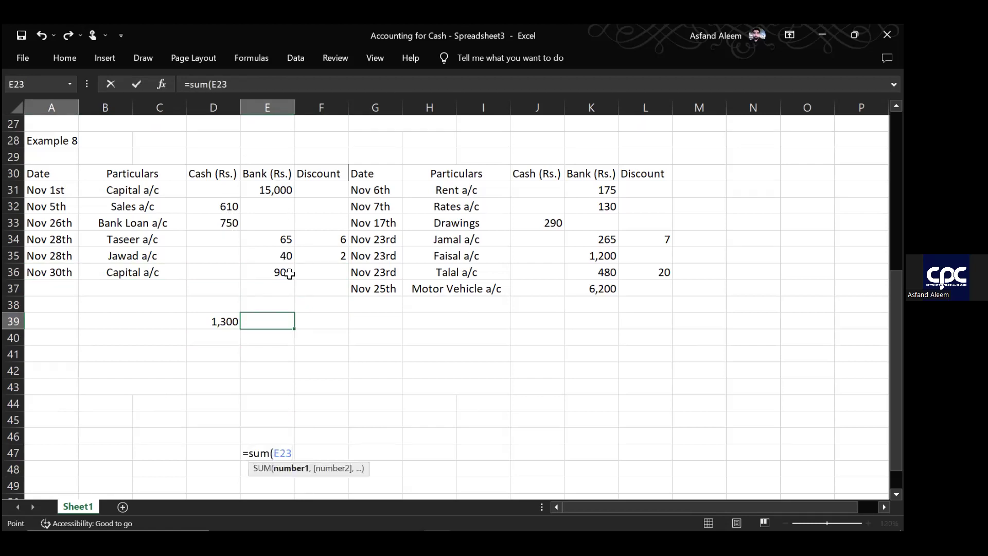
key(F8)
key(Down)
key(Down)
key(Down)
key(Down)
key(Down)
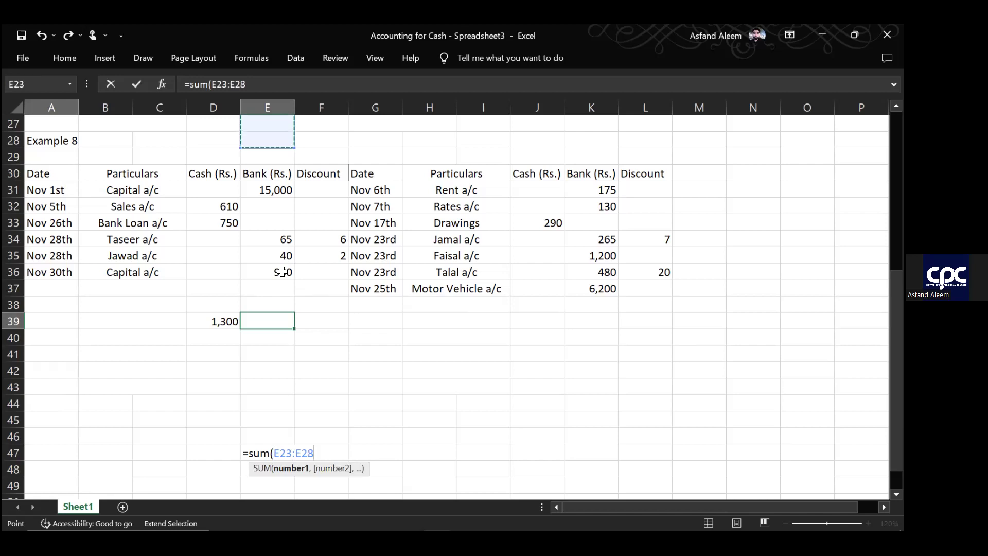
key(Return)
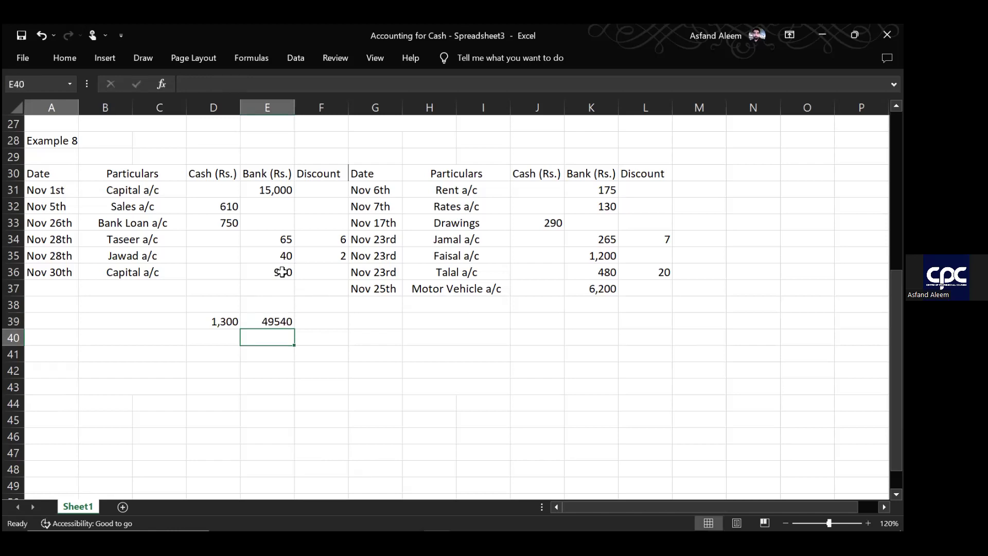
- Enter the receipts side's Discount column total in F39 with a formula adding F26 and F27
key(Up)
key(Right)
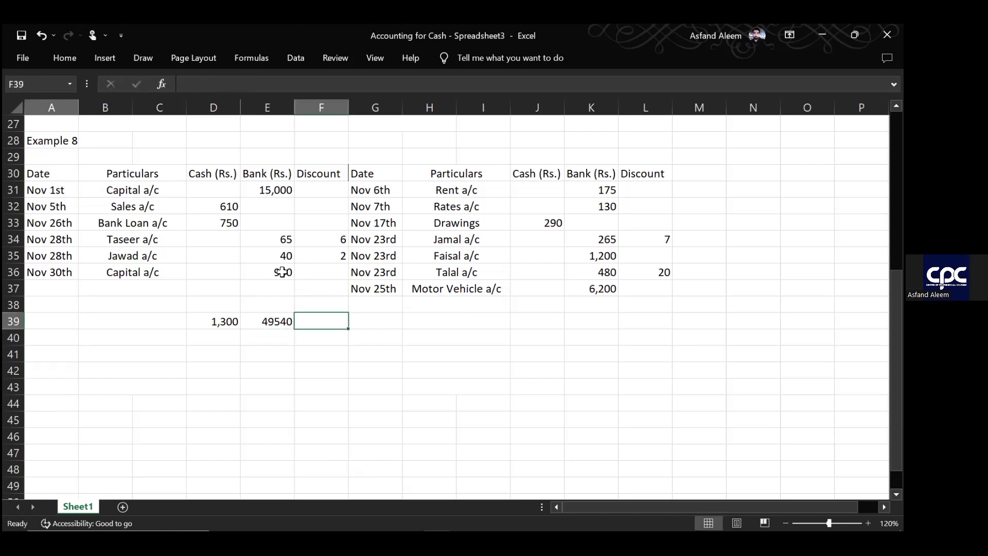
text(=)
key(Up)
key(Up)
key(Up)
key(Up)
key(Up)
key(Up)
key(Up)
key(Up)
key(Up)
key(Up)
key(Up)
key(Up)
key(Up)
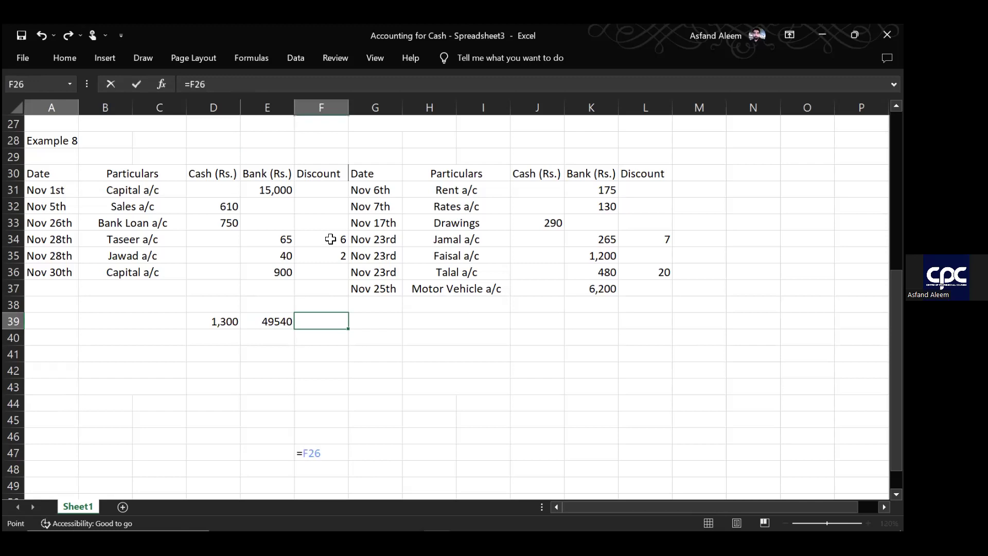
text(+)
key(Up)
key(Up)
key(Up)
key(Up)
key(Up)
key(Up)
key(Up)
key(Up)
key(Up)
key(Up)
key(Up)
key(Up)
key(Return)
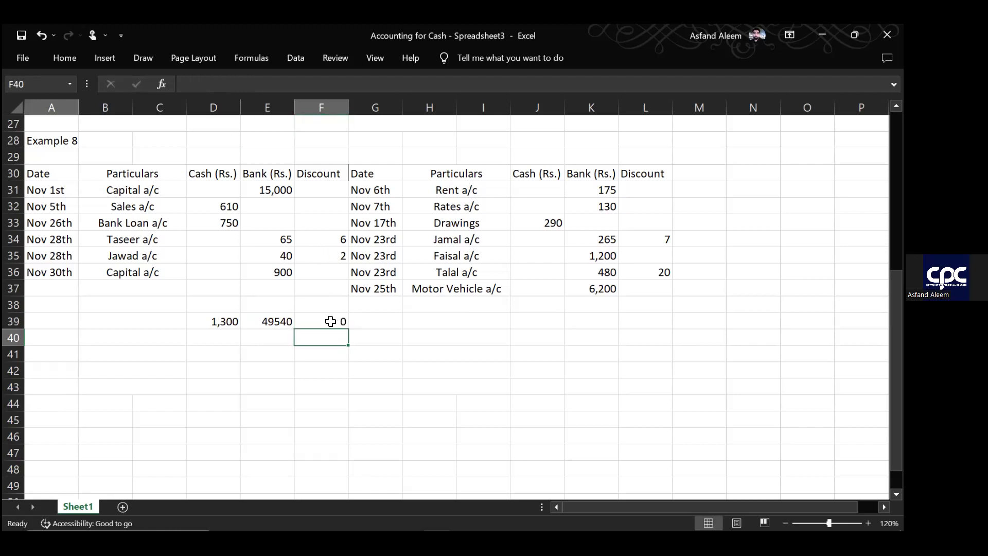
- Replace the receipts side's Discount column total in F39 with the value 8
key(Up)
key(Up)
key(Up)
key(Up)
key(Up)
key(Up)
key(Up)
key(Up)
key(Up)
key(Down)
key(Down)
key(Down)
key(Down)
key(Down)
key(Down)
key(Down)
key(Down)
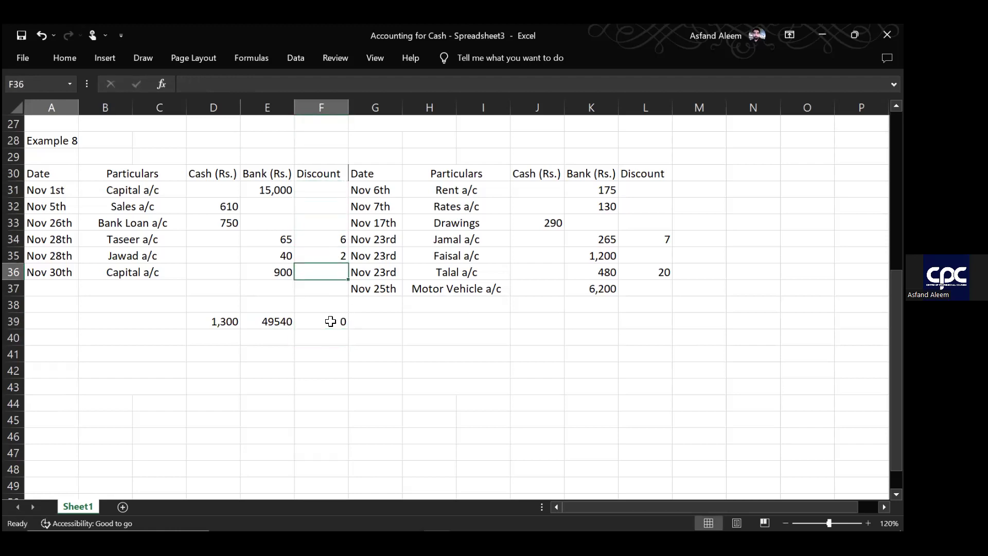
text(8)
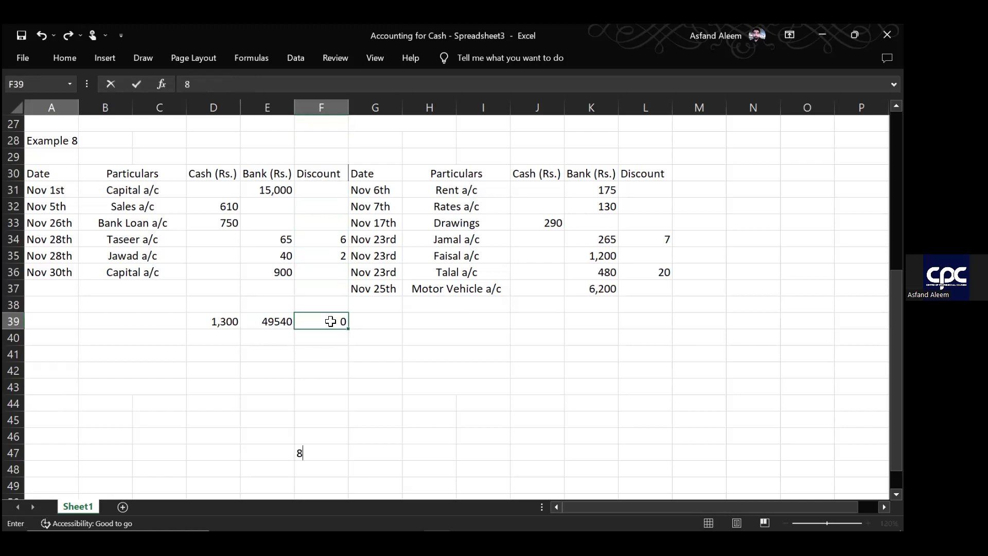
key(Tab)
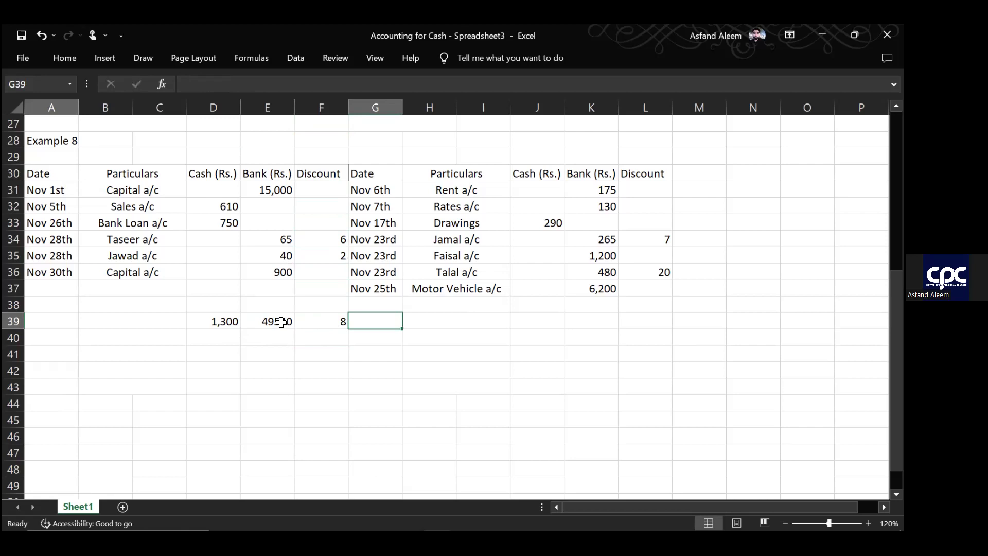
- Check which cells the receipts side's Bank column total in E39 adds up
click(268, 189)
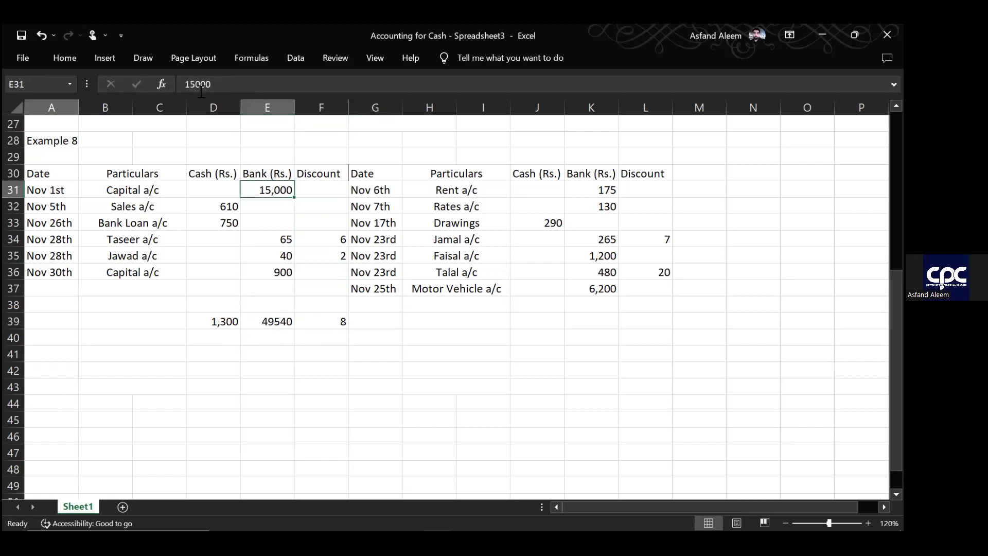
key(Down)
key(Down)
key(Down)
key(Down)
key(Down)
key(Down)
key(Down)
key(Down)
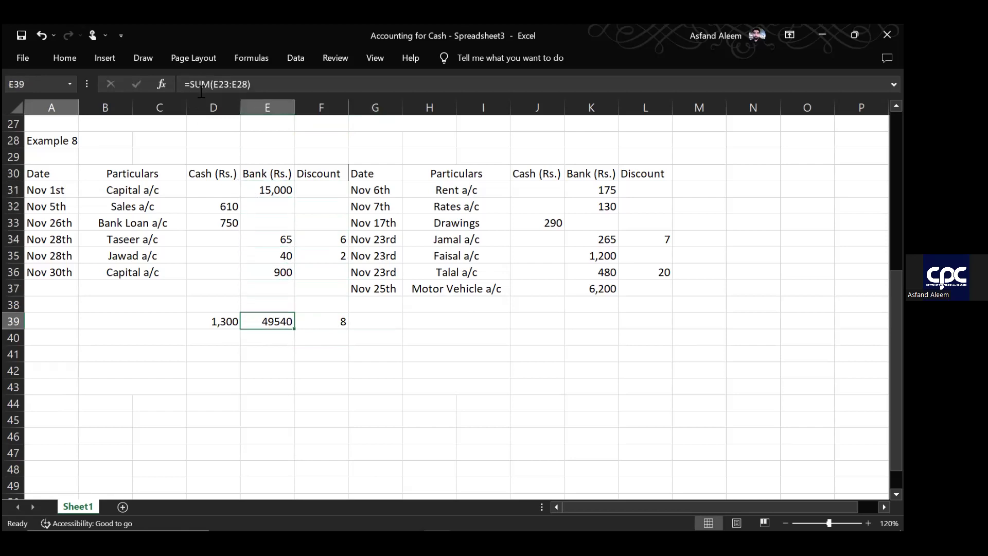
click(243, 87)
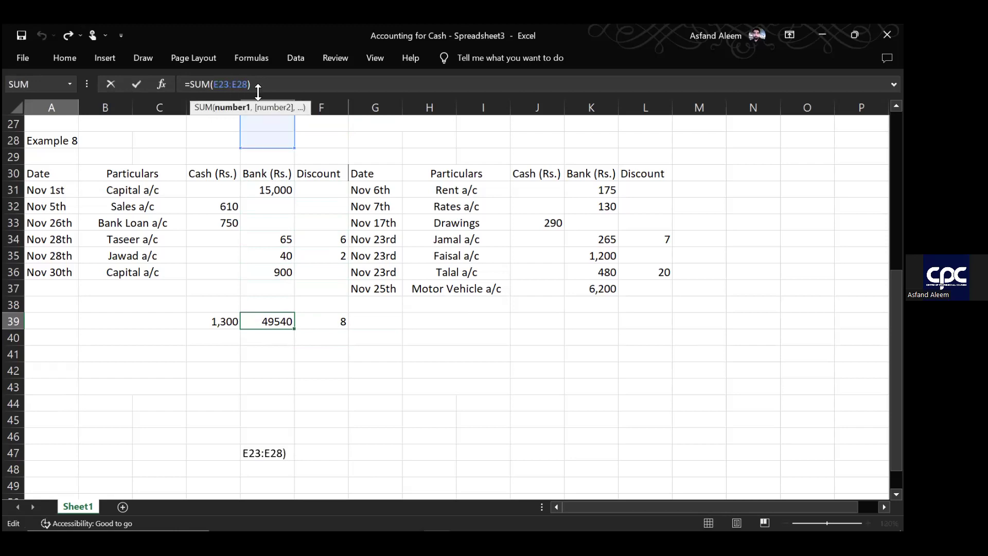
key(Home)
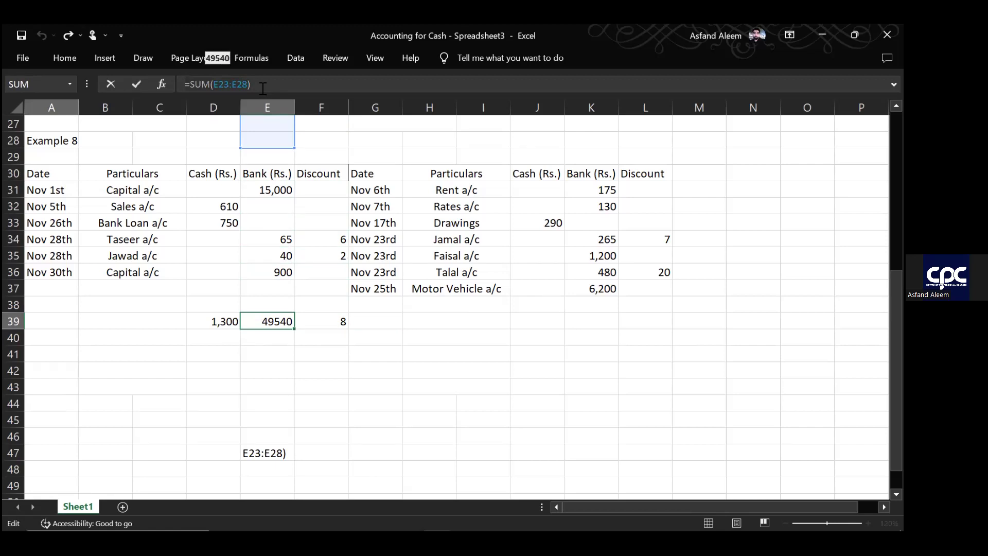
- Replace the receipts side's Bank column total in E39 with a SUM formula over E31:E37
text(49)
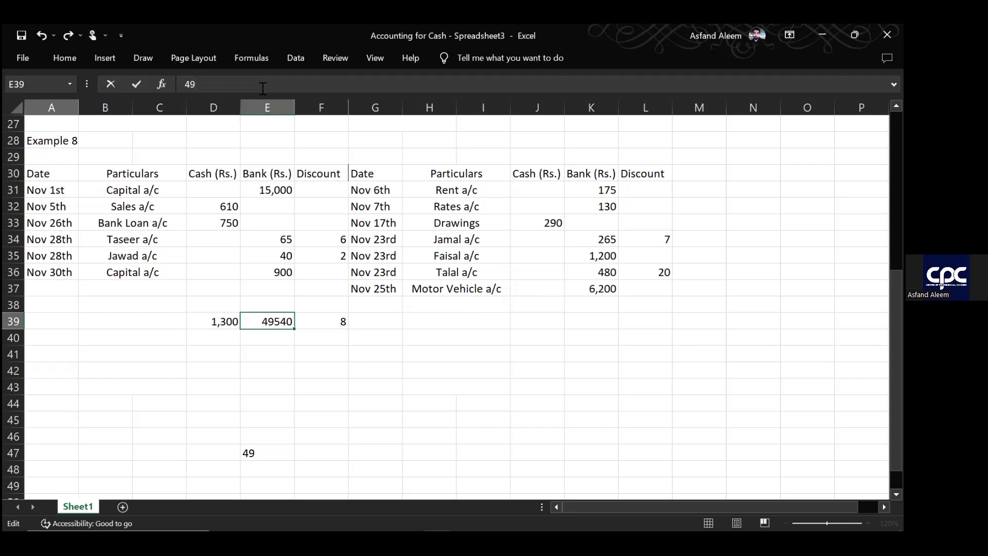
key(BackSpace)
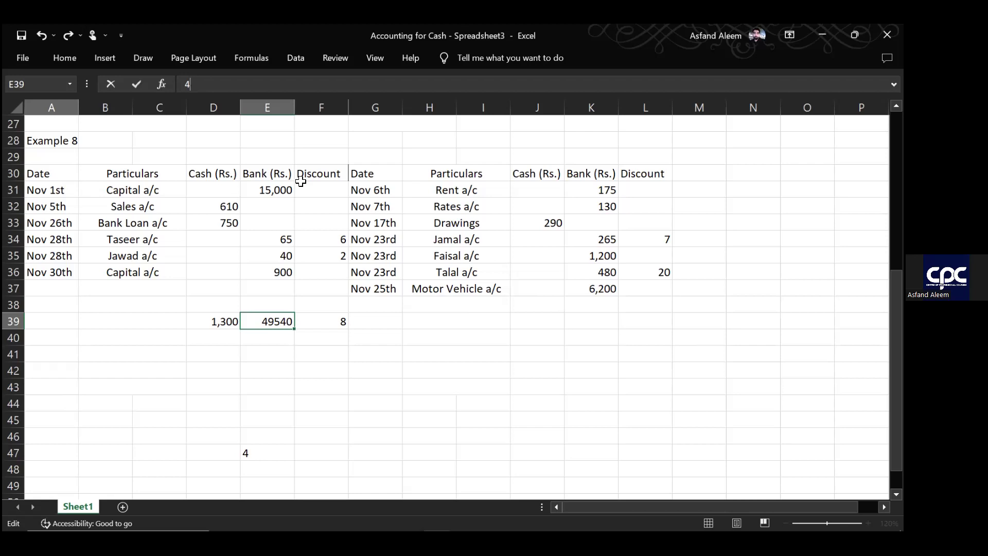
key(BackSpace)
scroll(288, 374, up, 3)
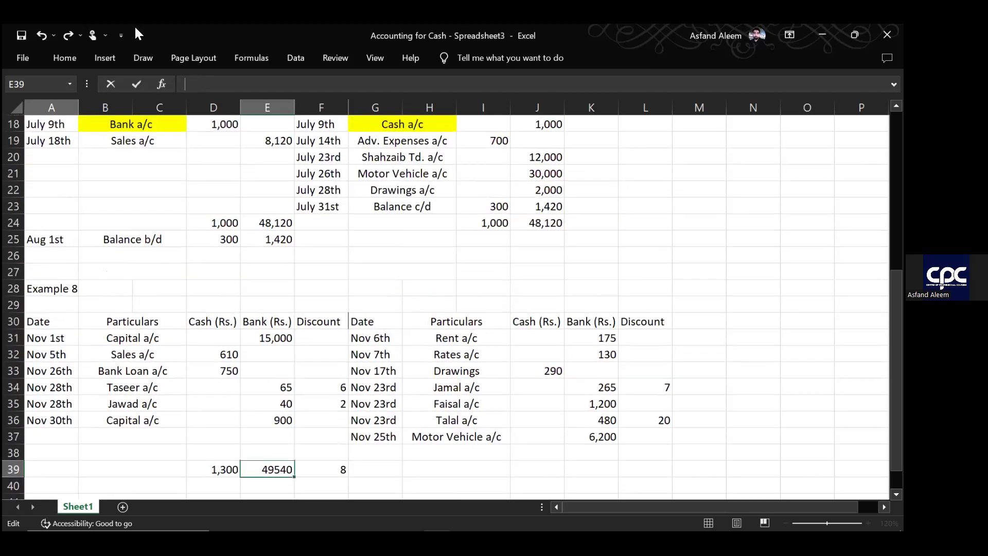
click(50, 34)
click(318, 493)
key(Left)
key(Up)
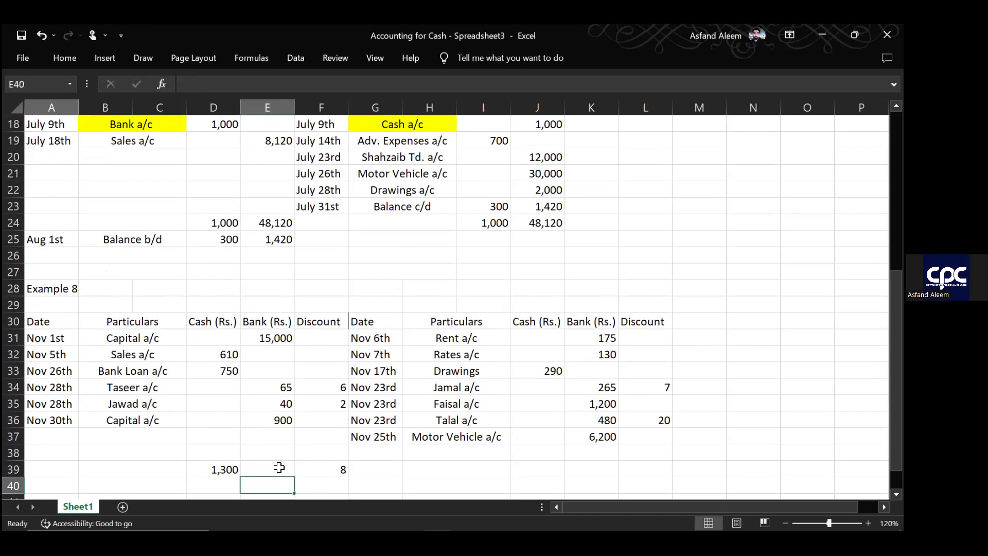
click(279, 467)
text(=)
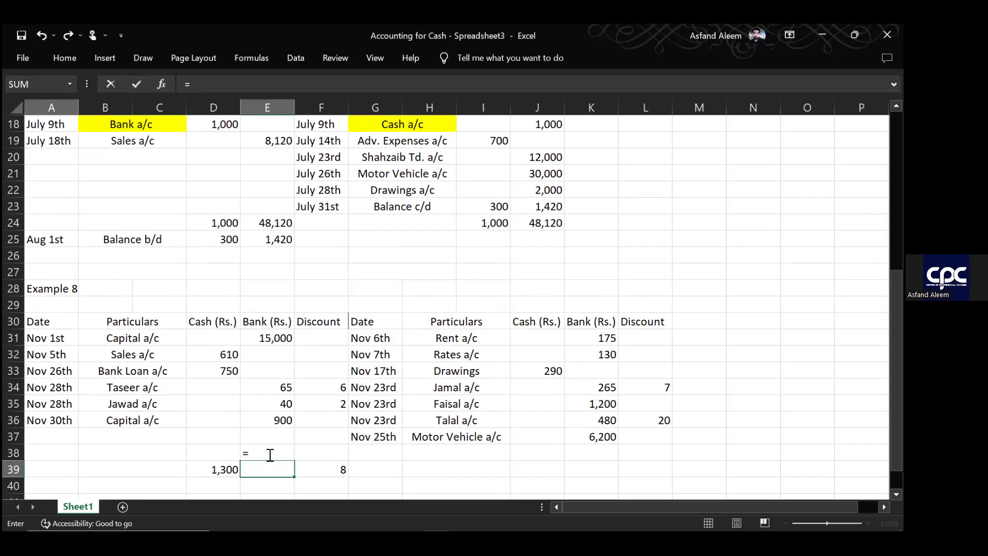
text(sum()
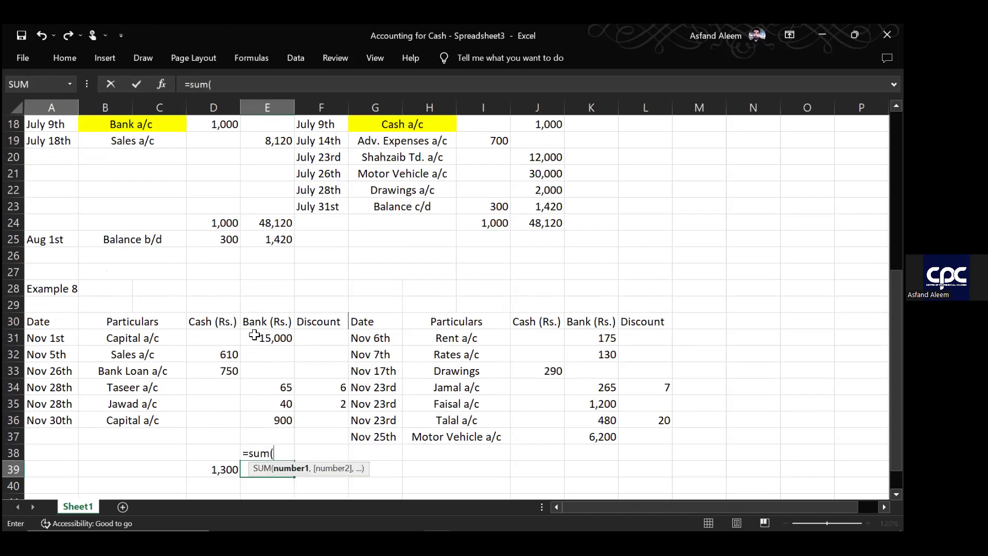
click(267, 354)
click(254, 337)
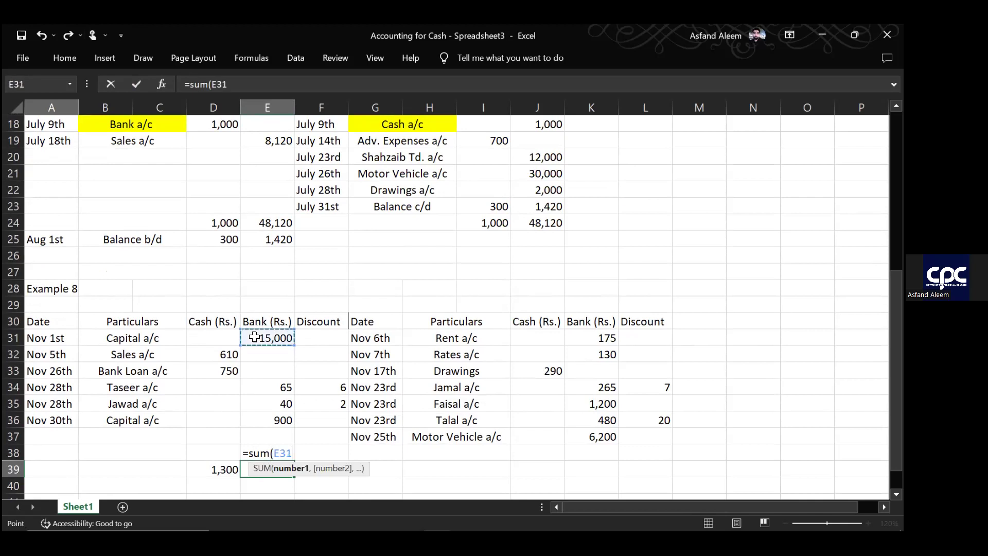
key(F8)
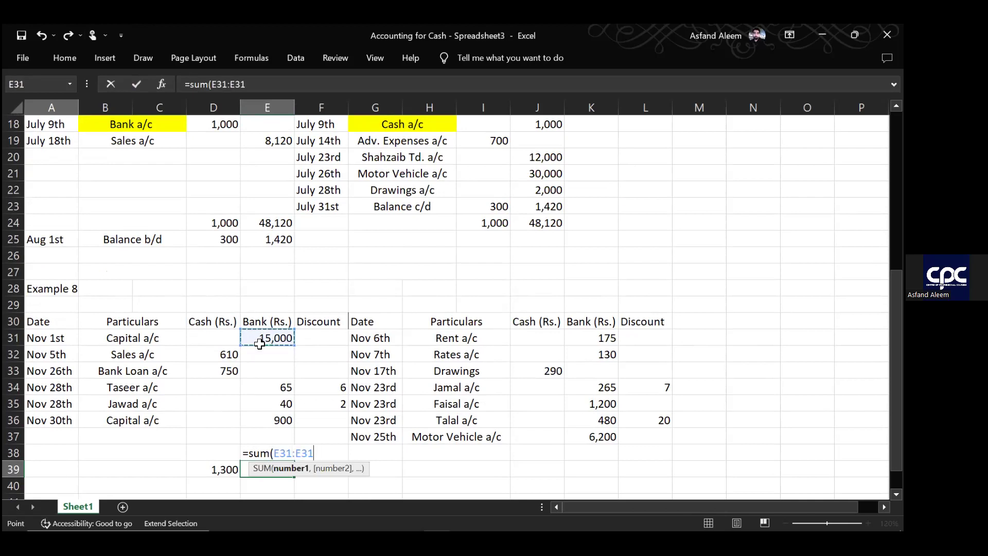
click(278, 435)
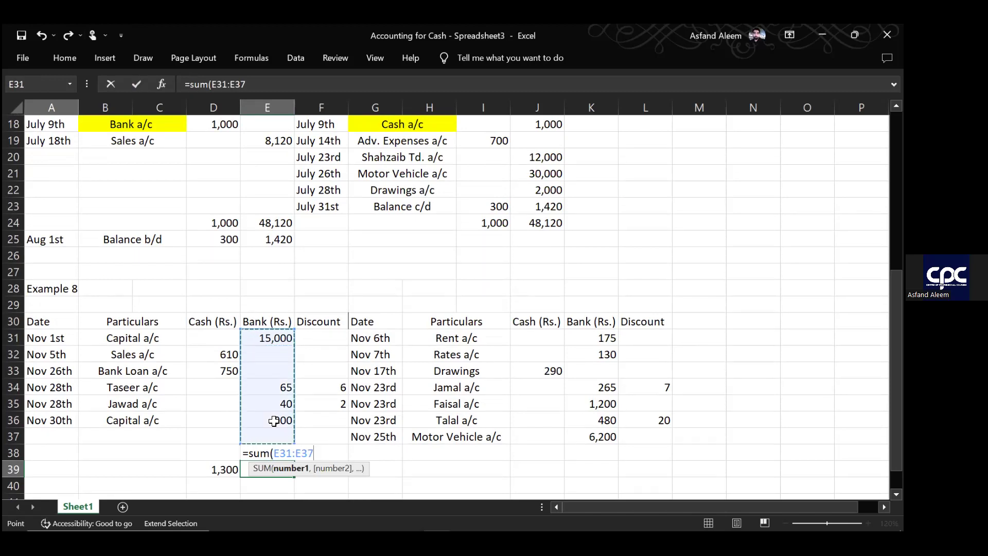
key(Return)
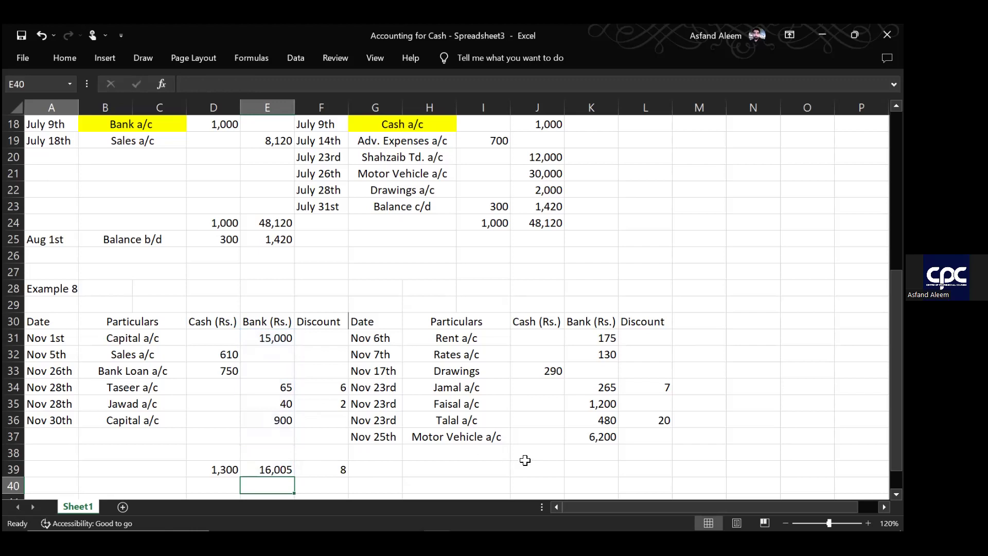
- Start the payments side's closing balance entry in row 38 with the date "Nov 30th" and "Balance c/d" in Particulars
click(442, 467)
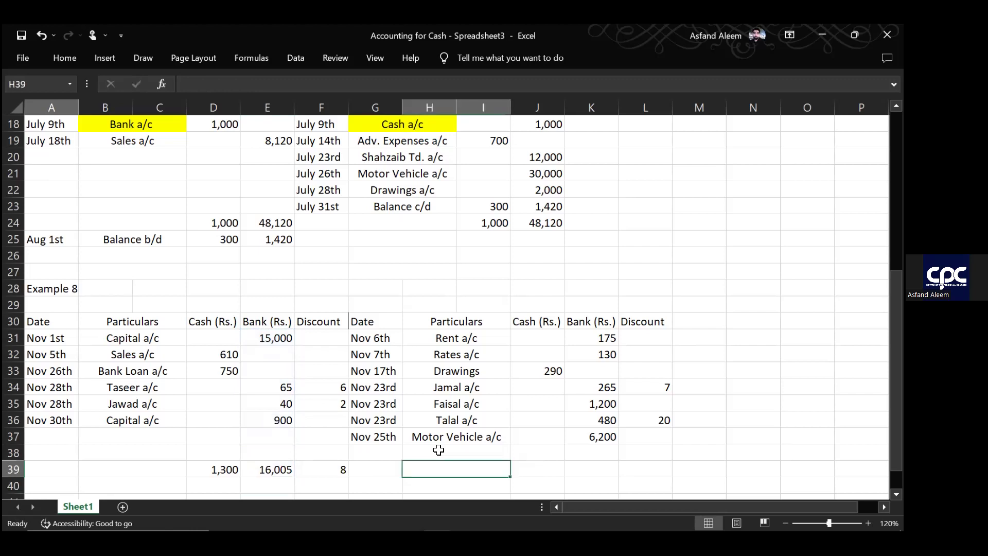
key(Left)
key(Up)
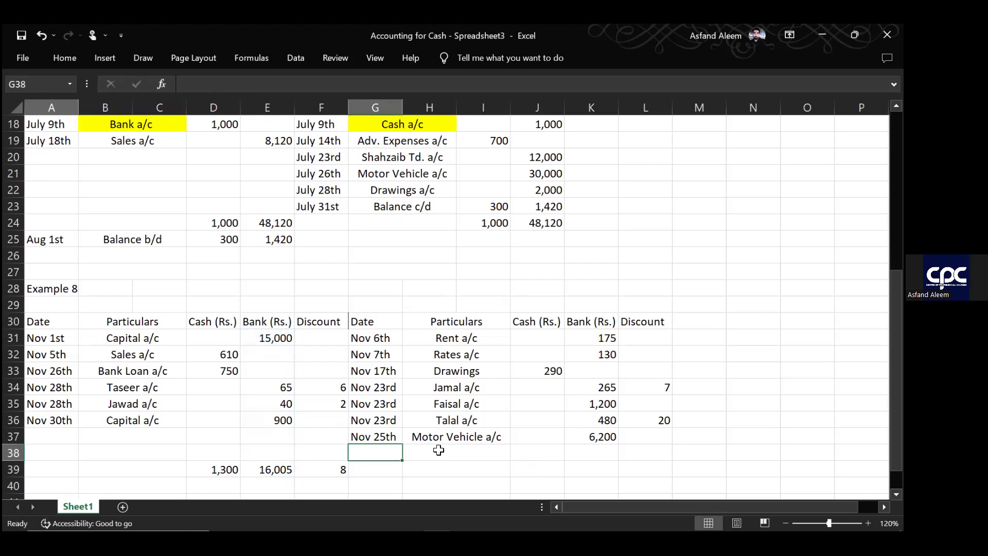
text(Nov 30th)
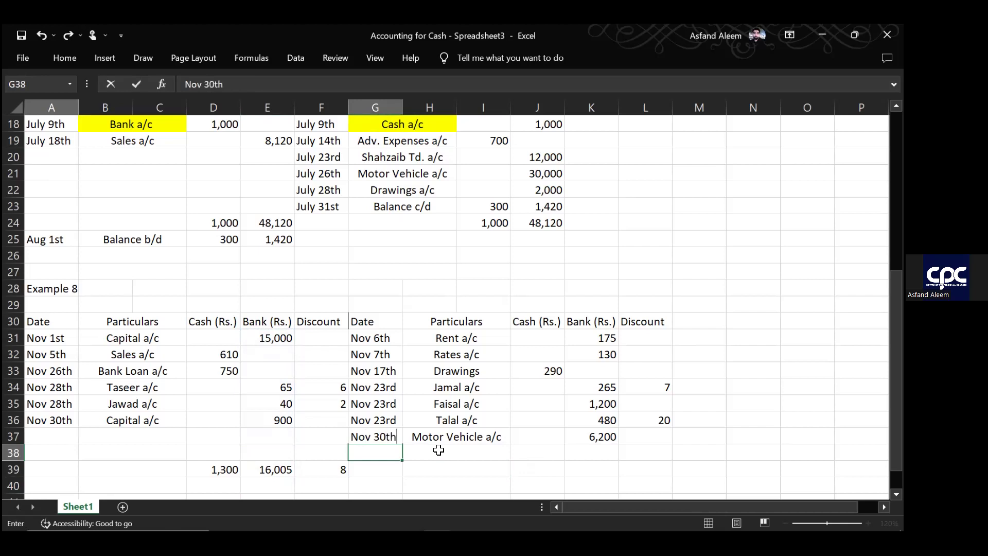
key(ctrl+Return)
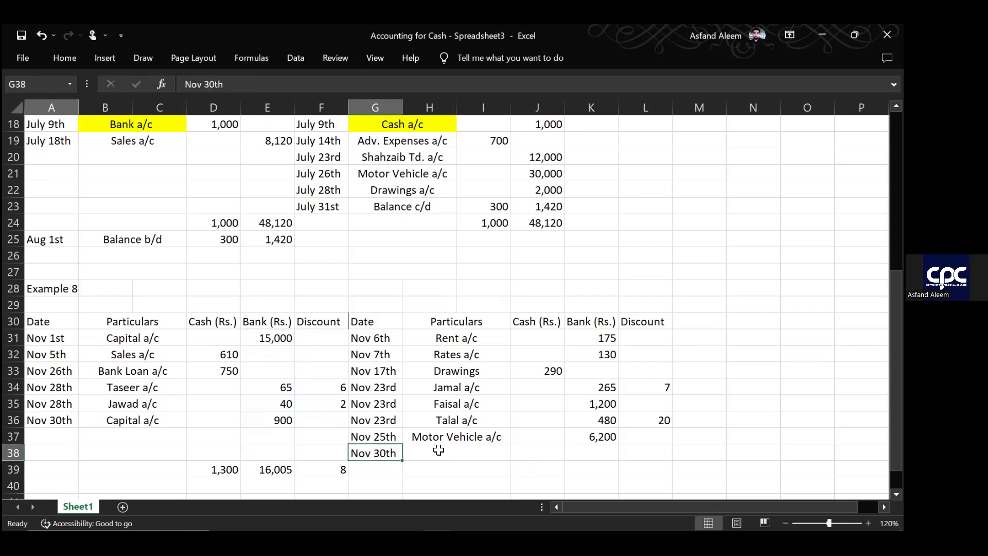
click(439, 451)
text(Balan)
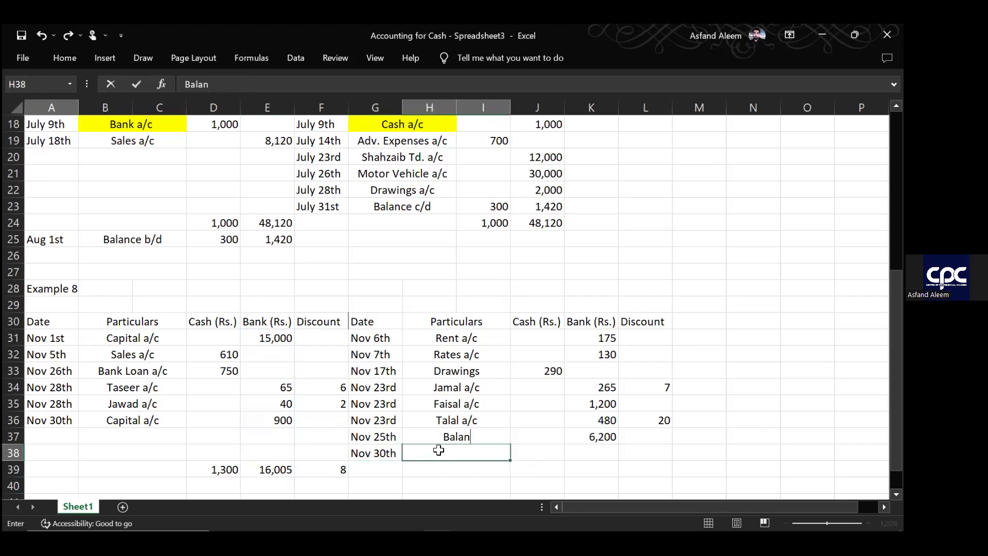
text(ce c/d)
key(Return)
key(Up)
key(Right)
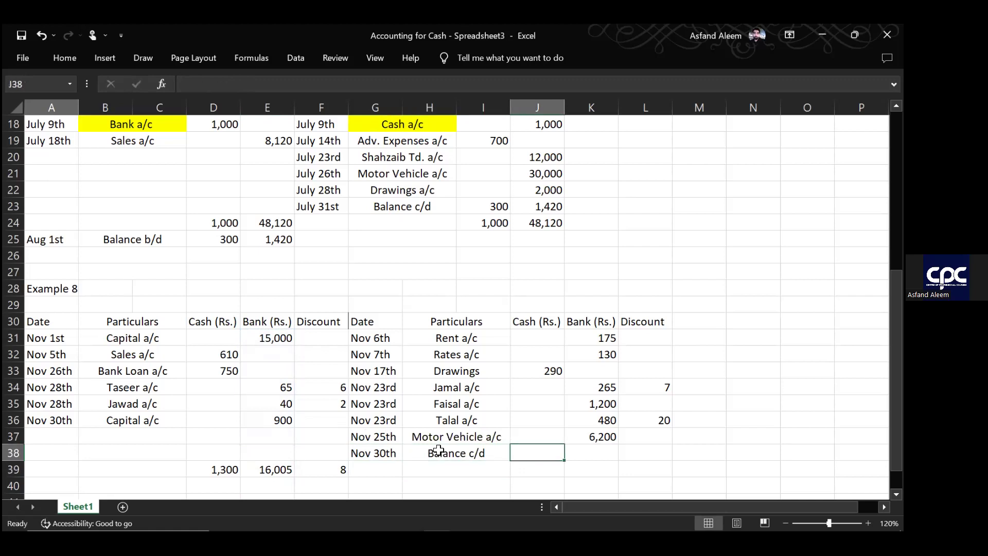
- Enter the payments side's Cash column total in J39 as a reference to the receipts side's Cash total in D39
scroll(438, 450, down, 2)
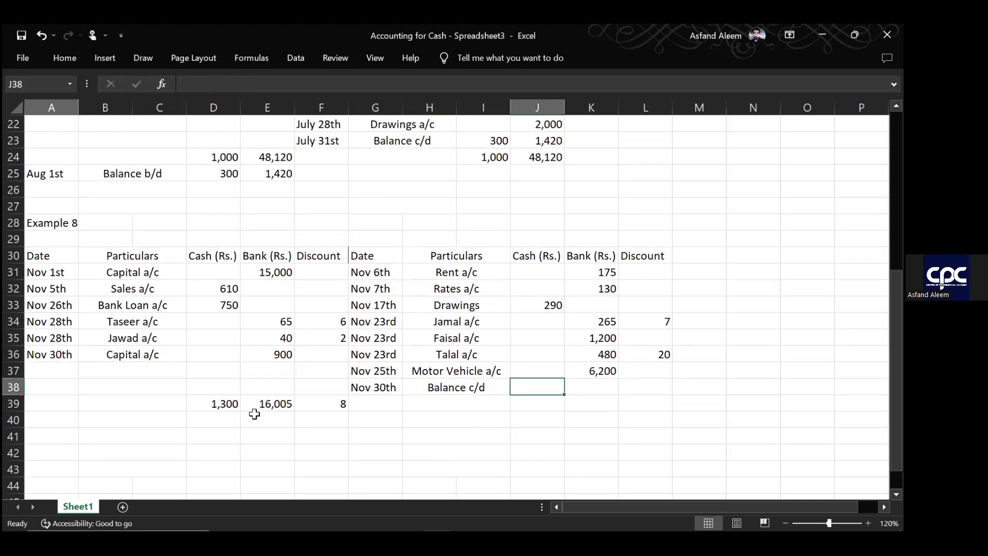
key(Up)
key(Up)
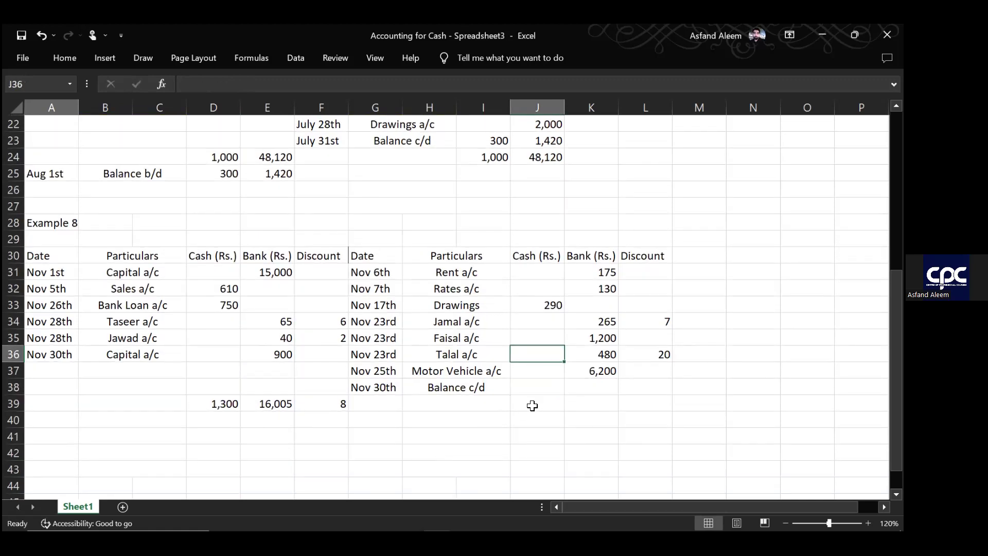
key(Down)
key(Down)
key(Down)
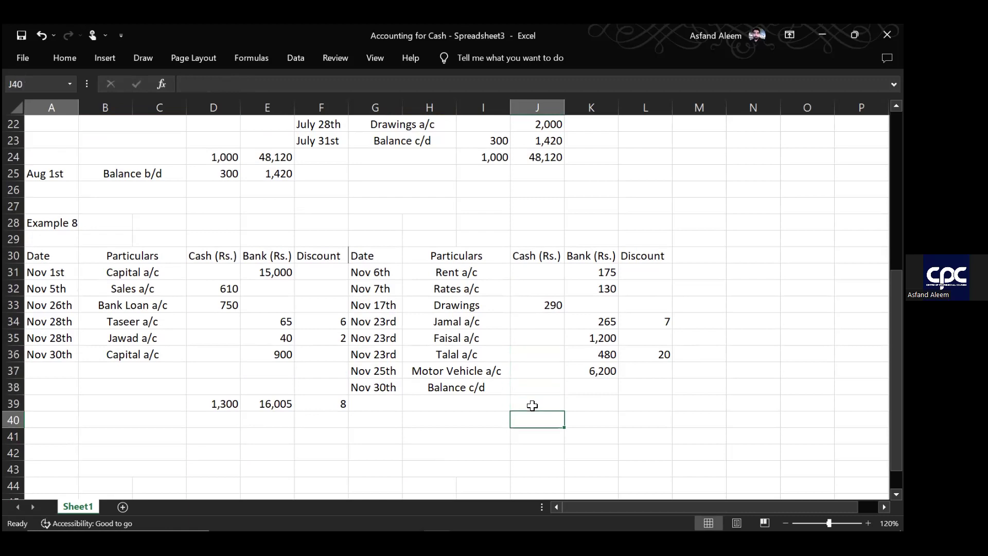
text(=)
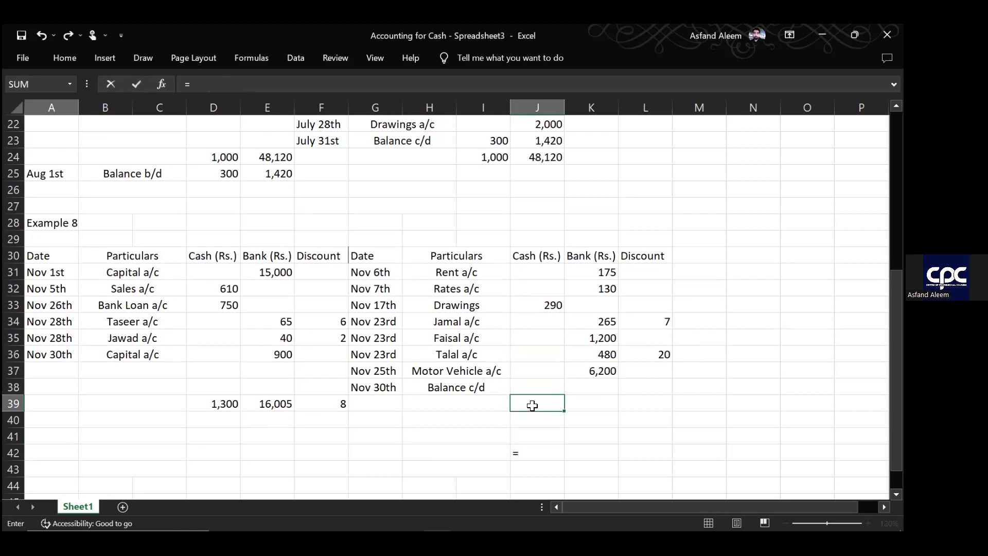
key(Left)
key(Left)
key(Left)
key(Left)
key(Left)
key(Left)
key(Up)
key(Up)
key(Up)
key(Down)
key(Down)
key(Down)
key(Return)
key(Up)
key(Right)
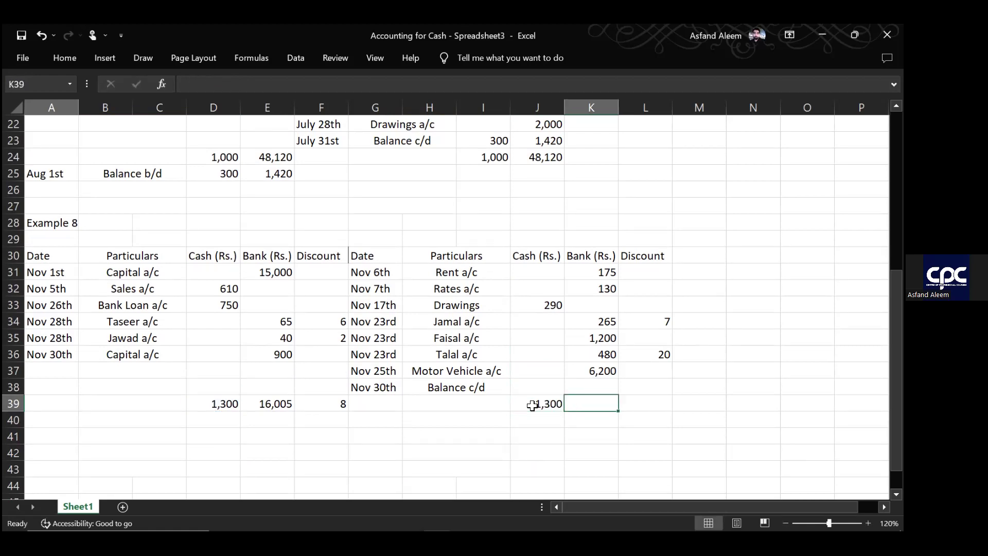
text(=)
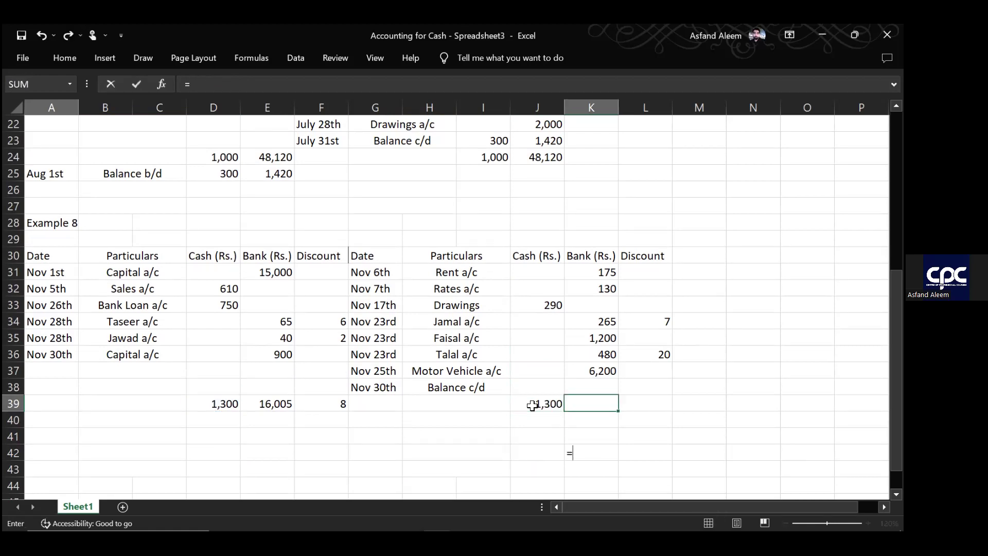
key(Left)
key(Left)
key(Left)
key(Left)
key(Left)
key(Left)
key(Up)
key(Up)
key(Up)
key(Up)
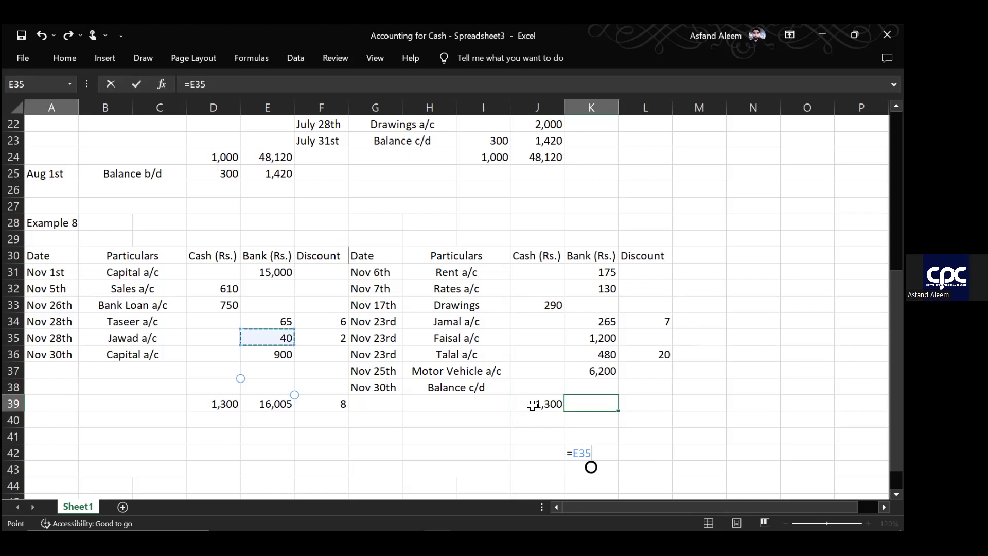
key(BackSpace)
key(BackSpace)
key(BackSpace)
key(BackSpace)
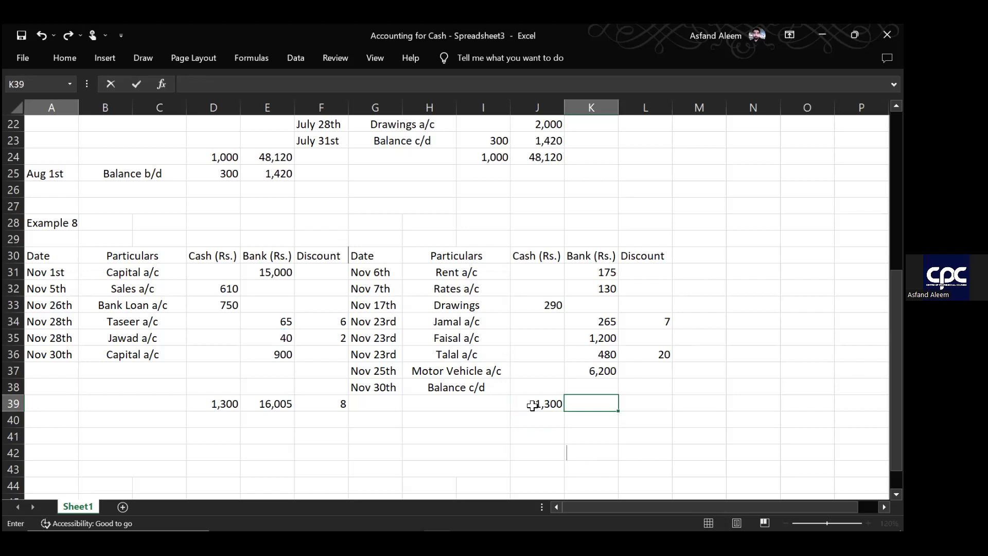
- Enter the payments side's Bank column total 16,005 in K39 and its Discount column total 27 in L39
text(16,005)
key(ctrl+Return)
key(Right)
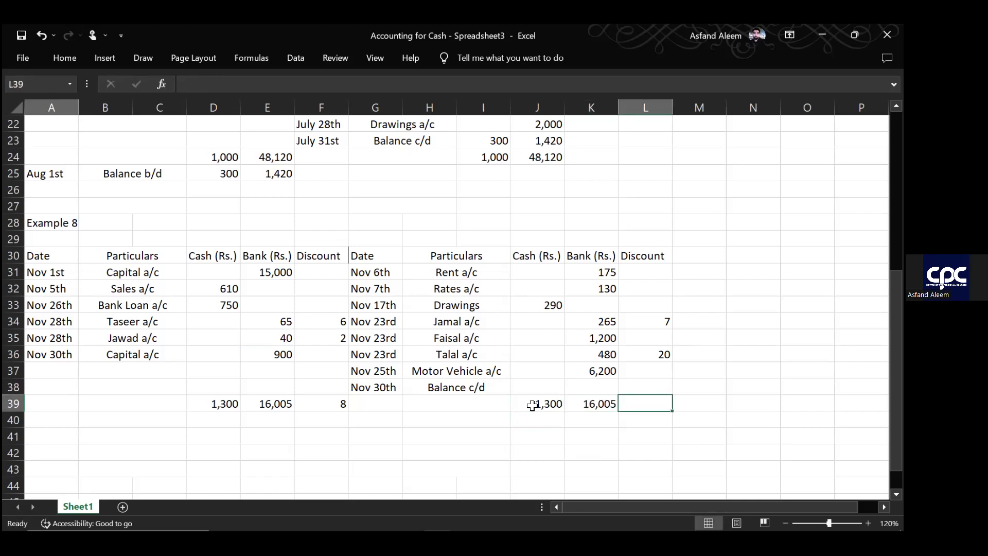
text(27)
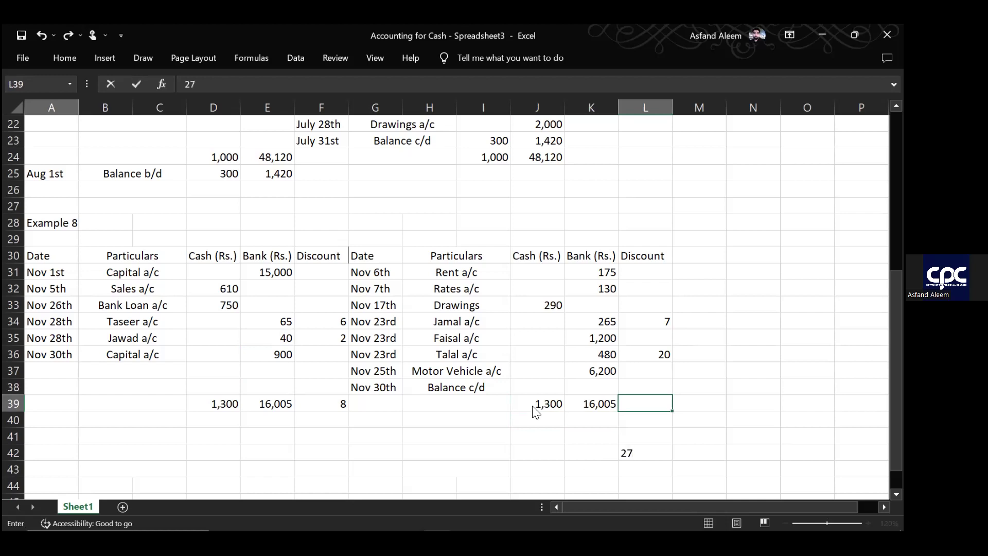
key(Return)
key(Up)
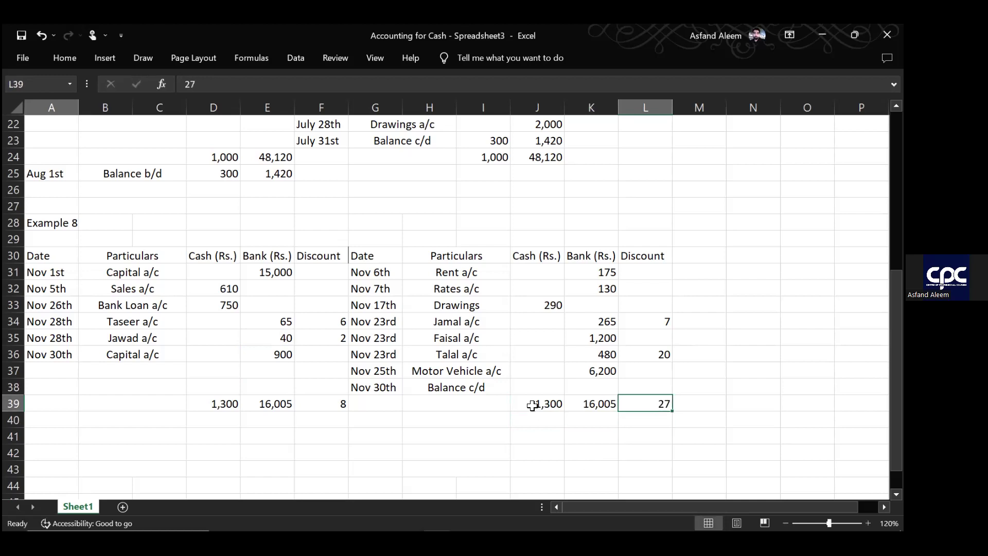
- Calculate the payments side's Cash closing balance in J38 as the Cash total in J39 minus the Drawings amount in J33
key(Up)
key(Left)
key(Left)
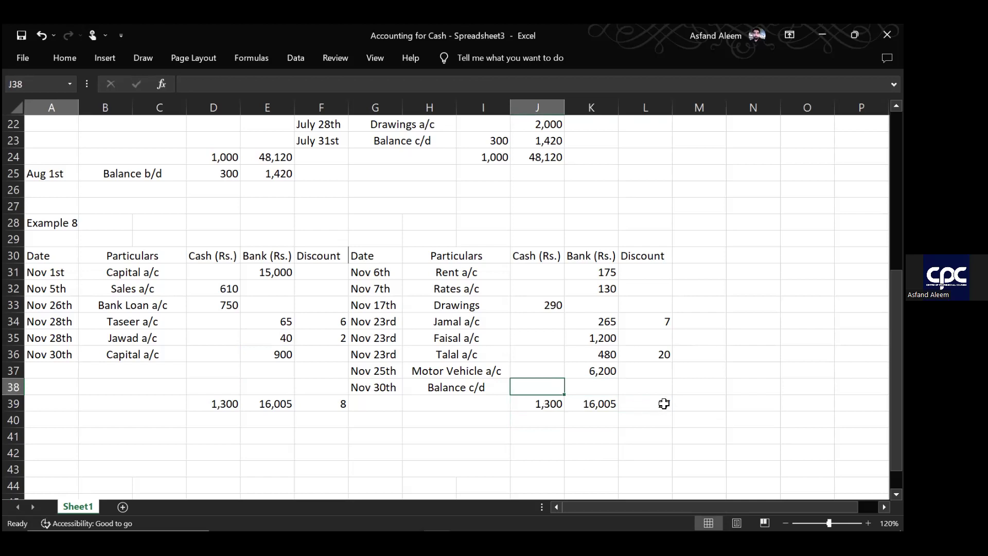
key(Up)
key(Up)
key(Right)
key(Right)
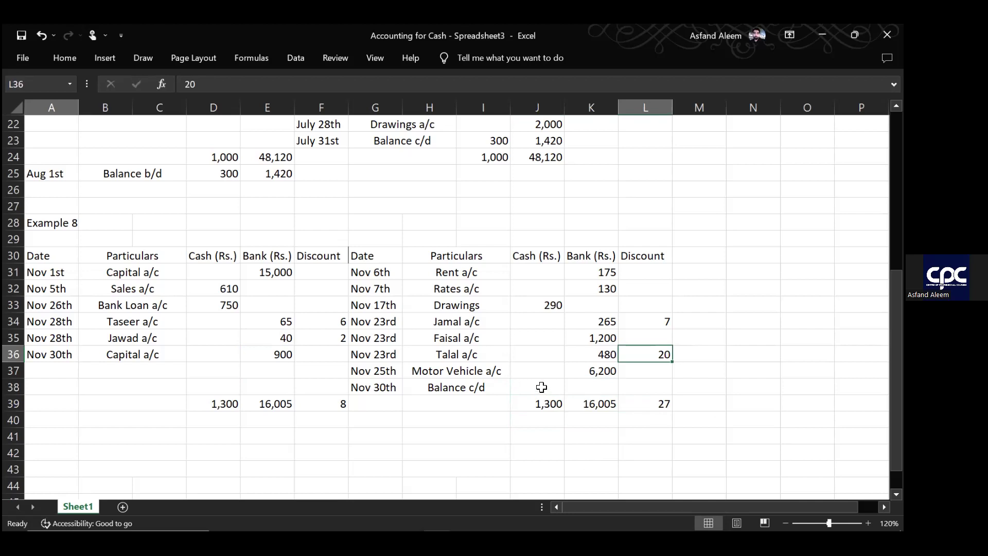
key(Up)
key(Left)
key(Left)
key(Down)
key(Down)
key(Down)
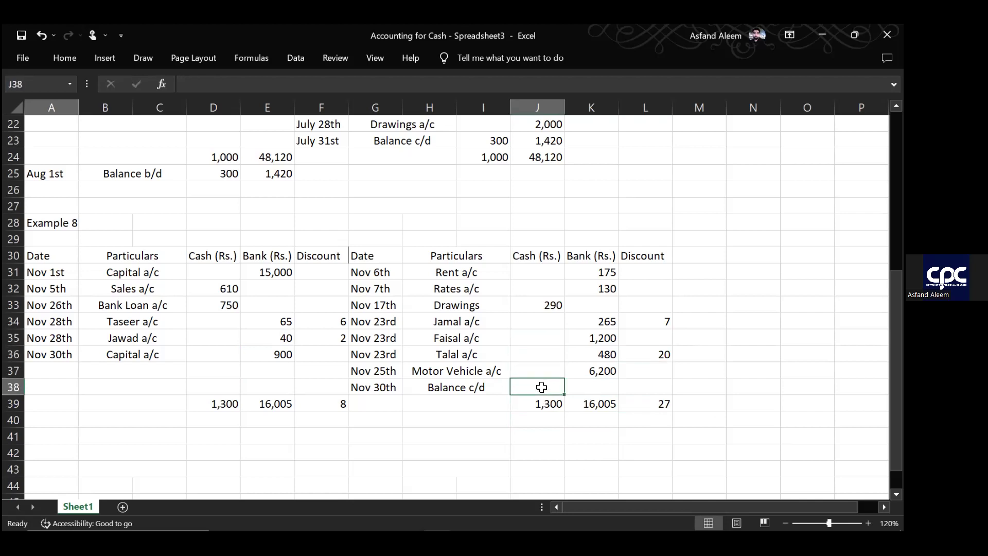
text(=)
key(Up)
key(Up)
key(Down)
key(Down)
key(Down)
text(-)
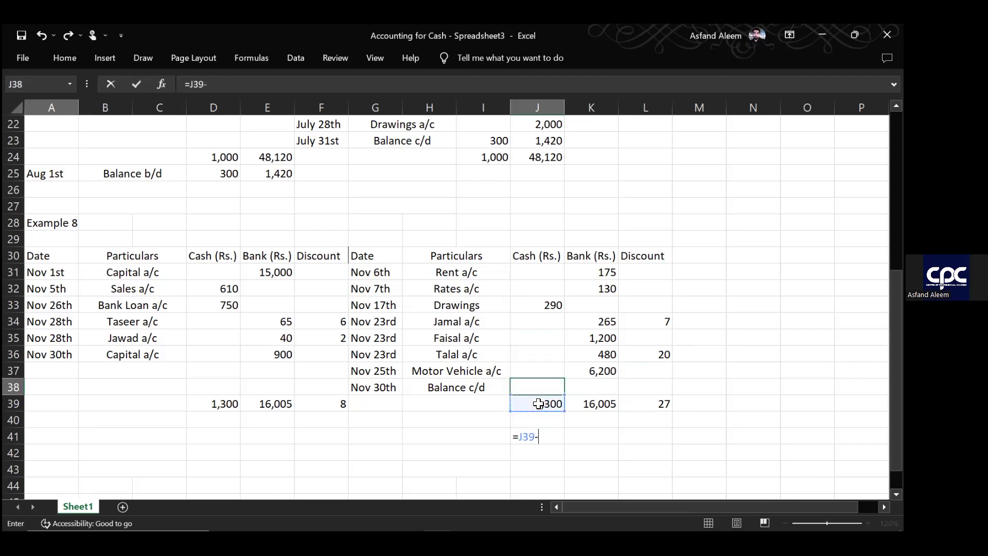
key(Up)
key(Up)
key(Up)
key(Up)
key(Up)
key(Up)
key(Up)
key(Up)
key(Down)
key(Down)
key(Down)
text())
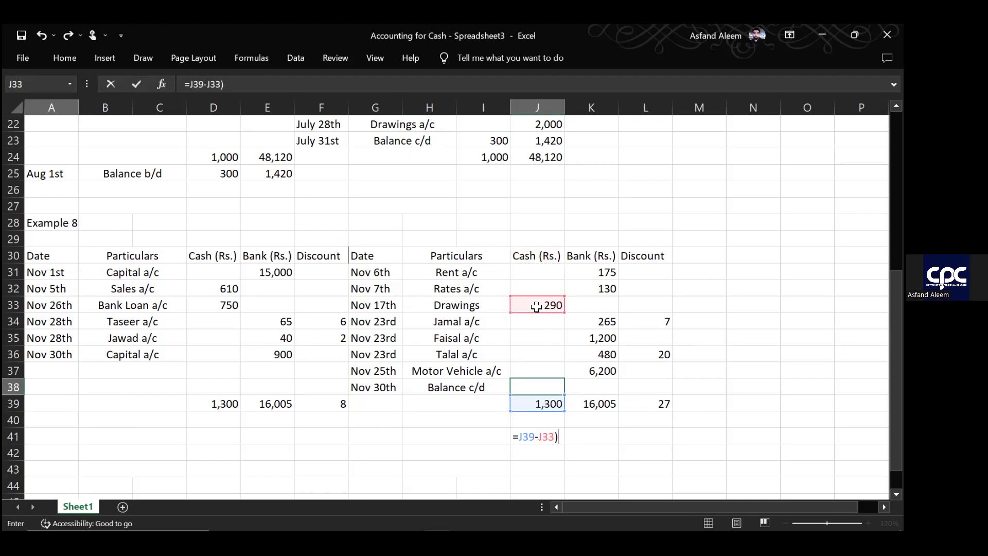
key(Return)
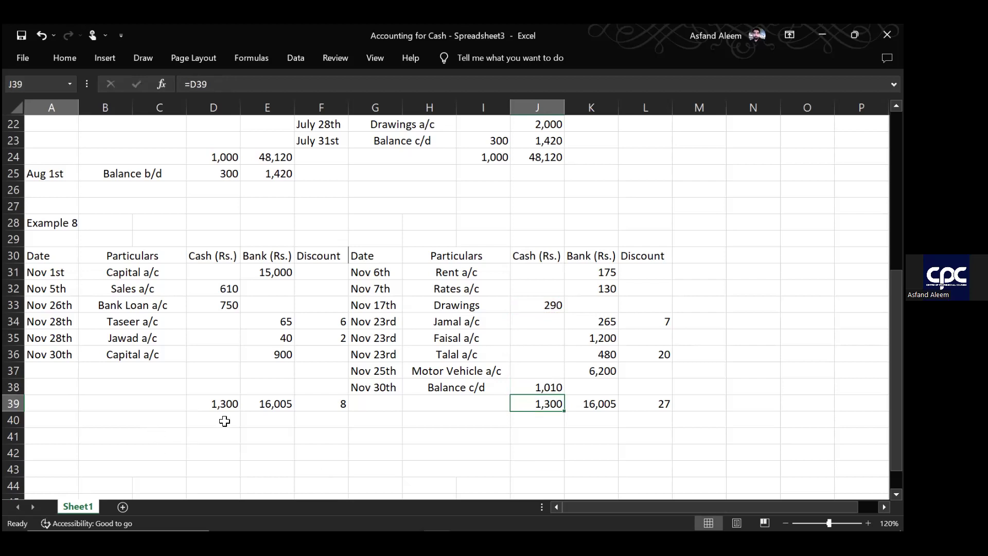
- Check the formula behind the receipts side's Cash total in D39 against the Cash entries above it
double_click(223, 404)
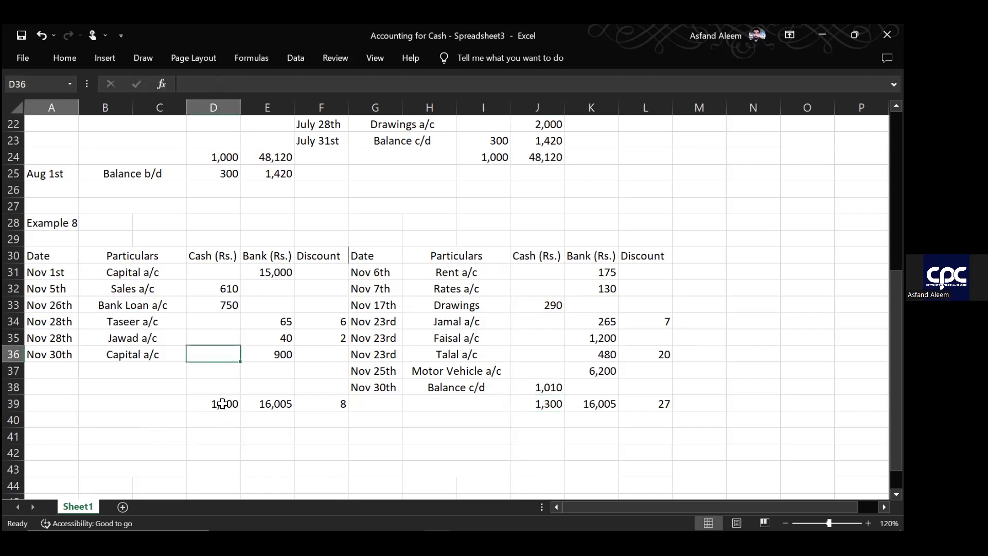
key(Down)
key(Down)
key(Down)
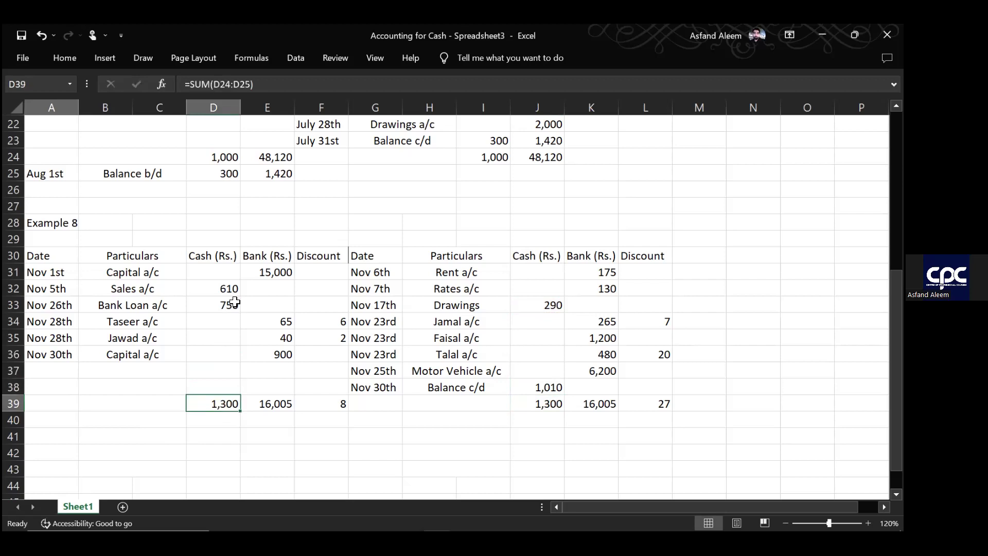
key(Up)
key(Up)
key(Up)
key(Up)
key(Up)
key(Up)
key(Up)
key(Up)
key(Up)
key(Up)
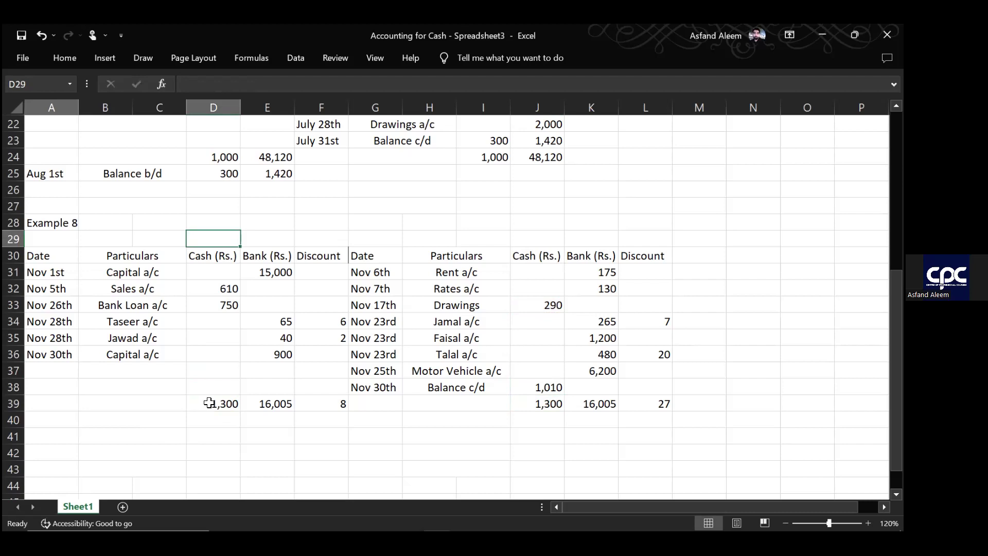
- Replace the receipts side's Cash column total in D39 with 1,360
key(Down)
key(Down)
key(Down)
key(Down)
key(Down)
key(Down)
key(Down)
key(Down)
key(Down)
key(Down)
key(Down)
key(Up)
key(F2)
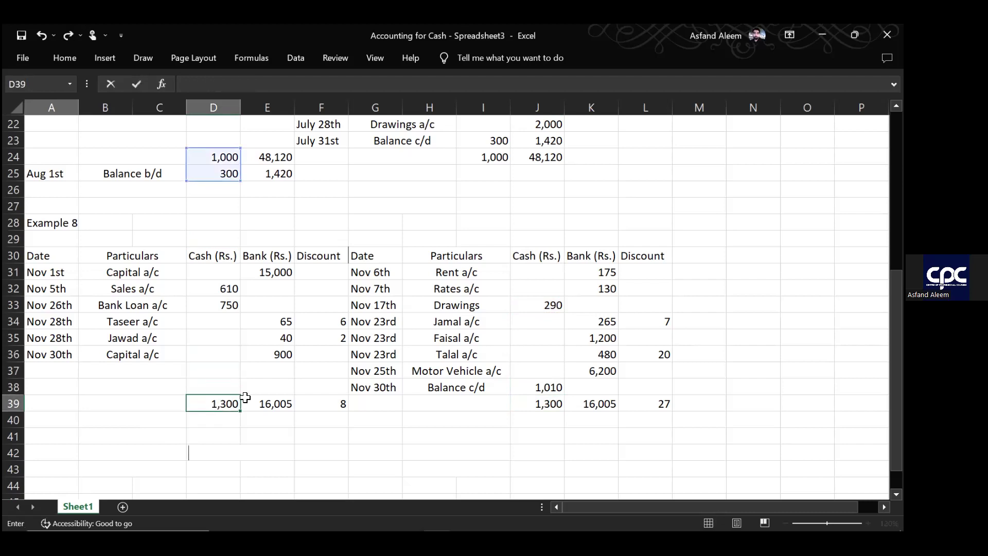
key(ctrl+z)
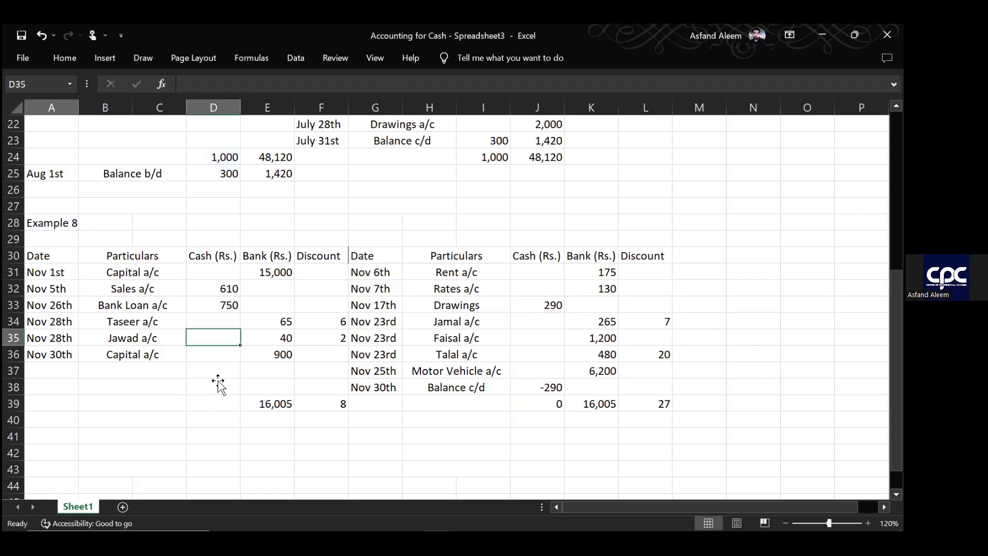
scroll(216, 384, up, 1)
click(225, 433)
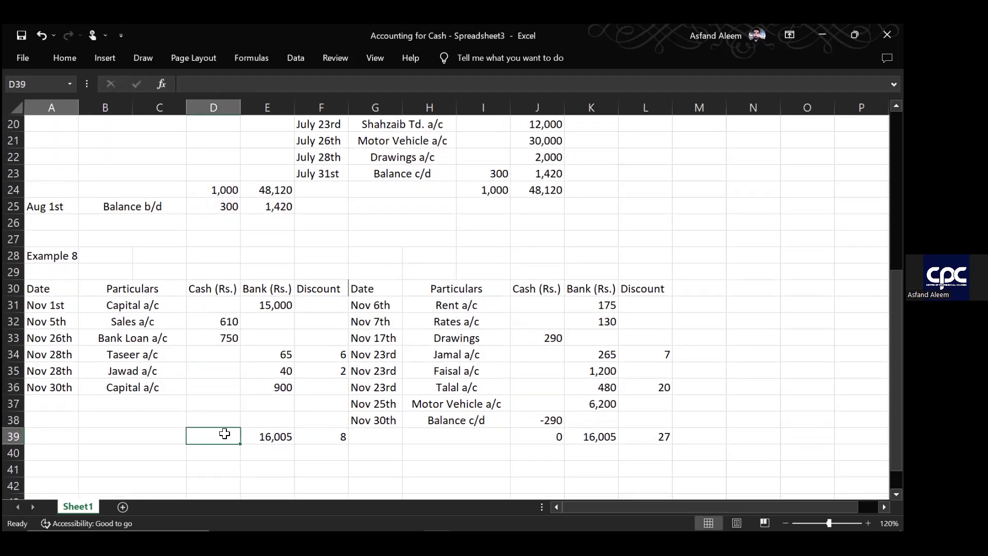
text(1)
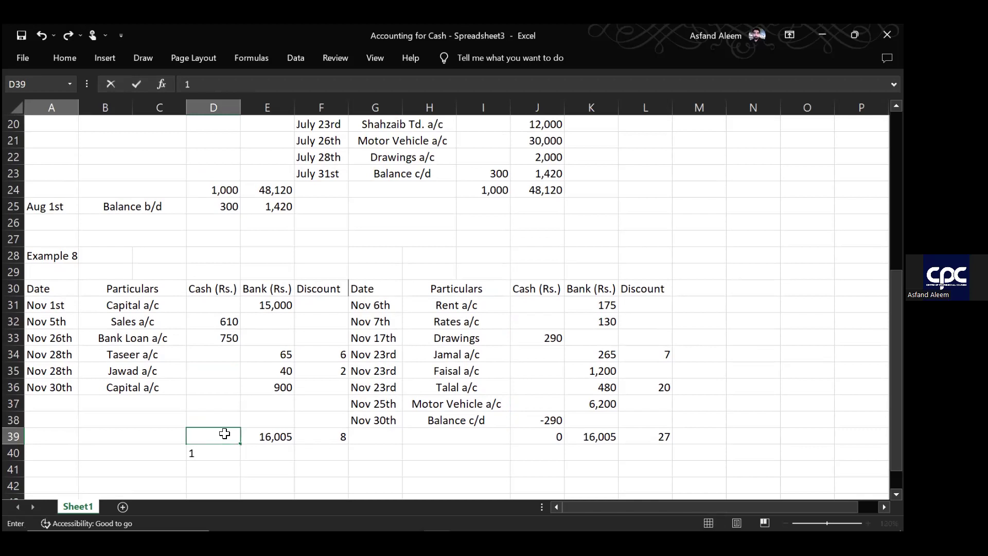
text(,360)
- Calculate the payments side's Bank closing balance in K38 as K39 minus the SUM of K31:K37
key(Right)
key(Right)
key(Right)
key(Right)
key(Right)
key(Right)
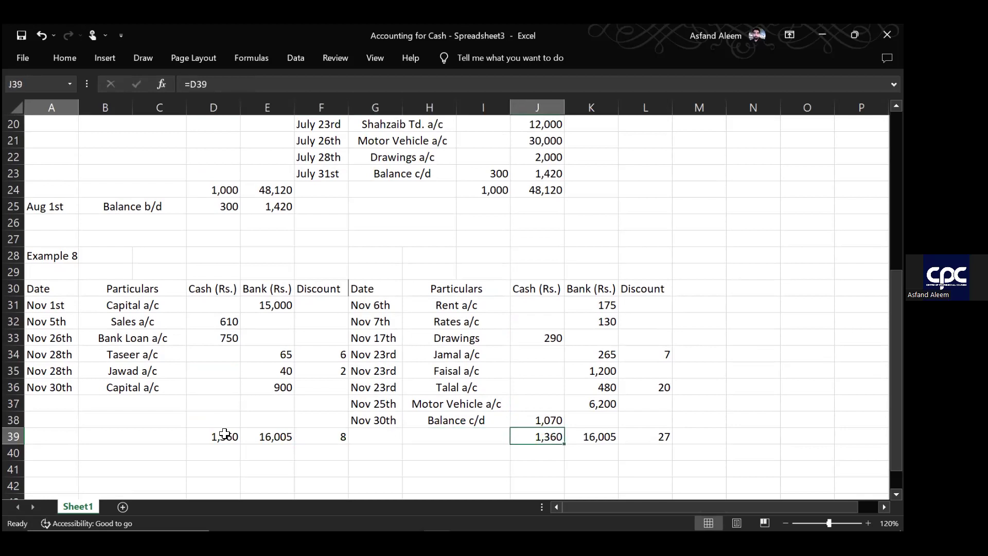
key(Right)
key(Up)
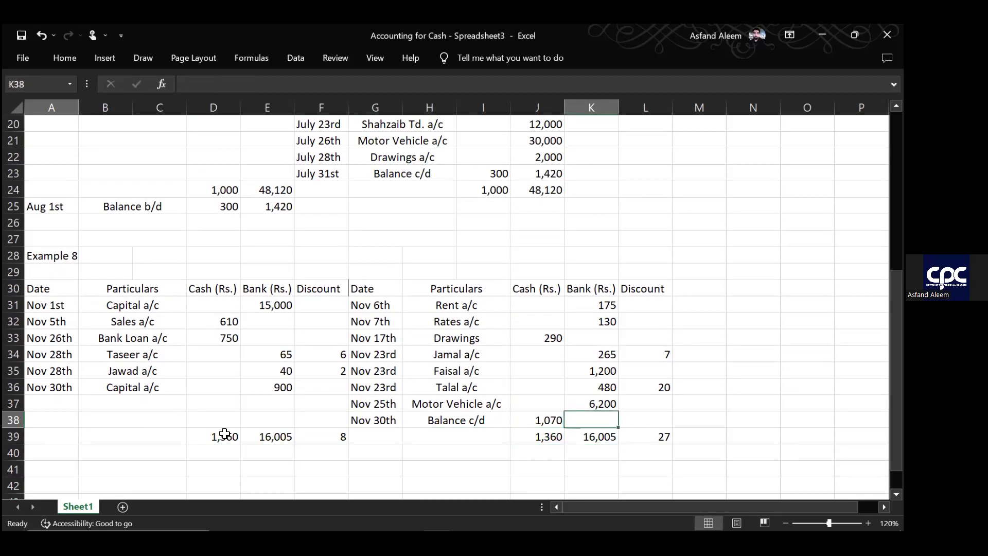
text(=)
key(Down)
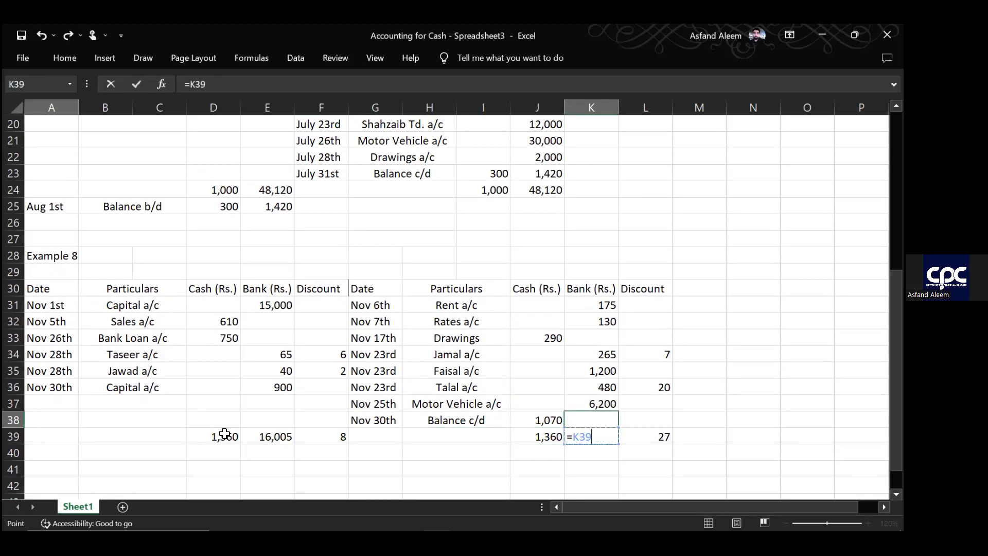
text(-sum)
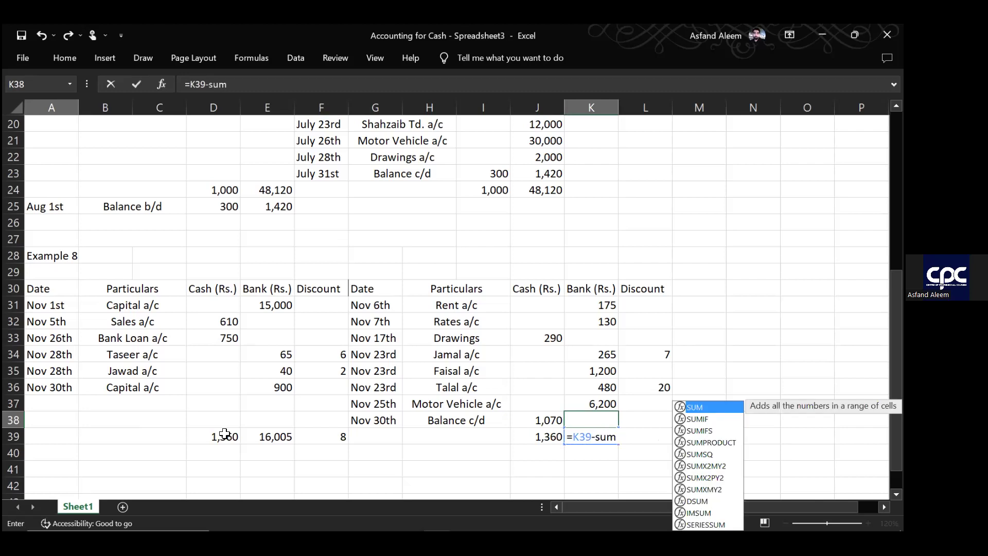
text(()
key(Up)
key(Up)
key(Up)
key(Up)
key(Up)
key(Up)
key(Up)
key(Up)
key(Down)
key(F8)
key(Down)
key(Down)
key(Down)
key(Down)
key(Down)
key(Down)
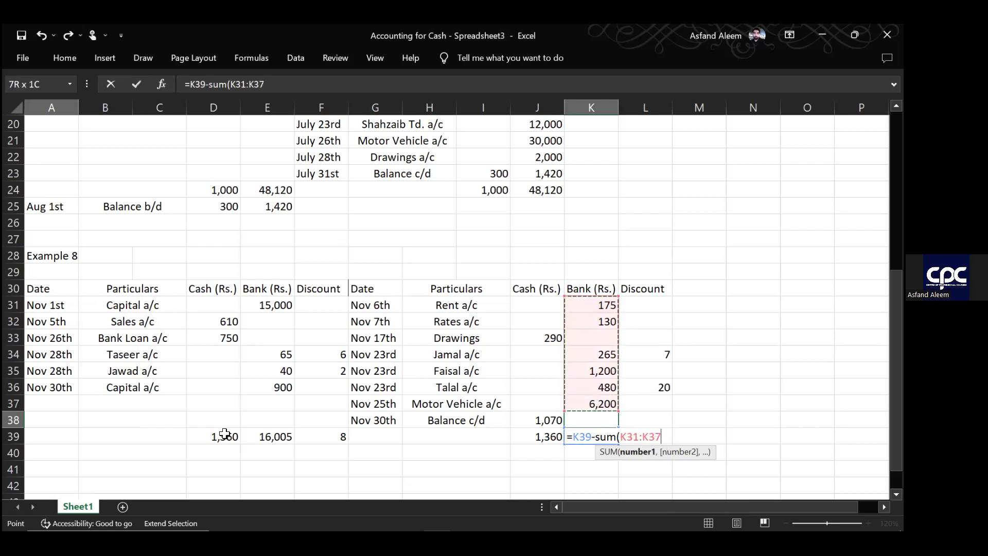
key(Return)
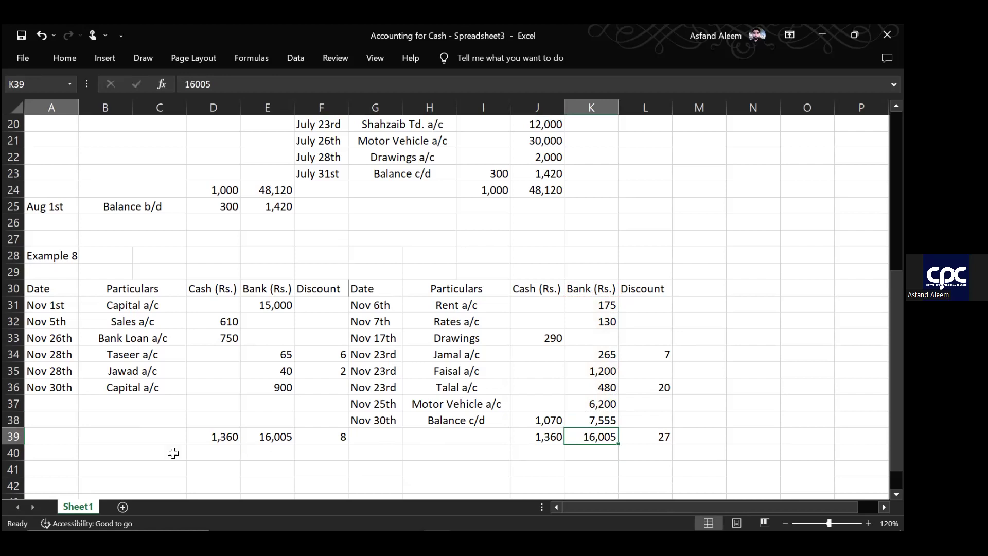
- Start the opening balance entry in row 40 of the receipts side with the date "Dec 1st" and "Balance b/d" in Particulars
key(Home)
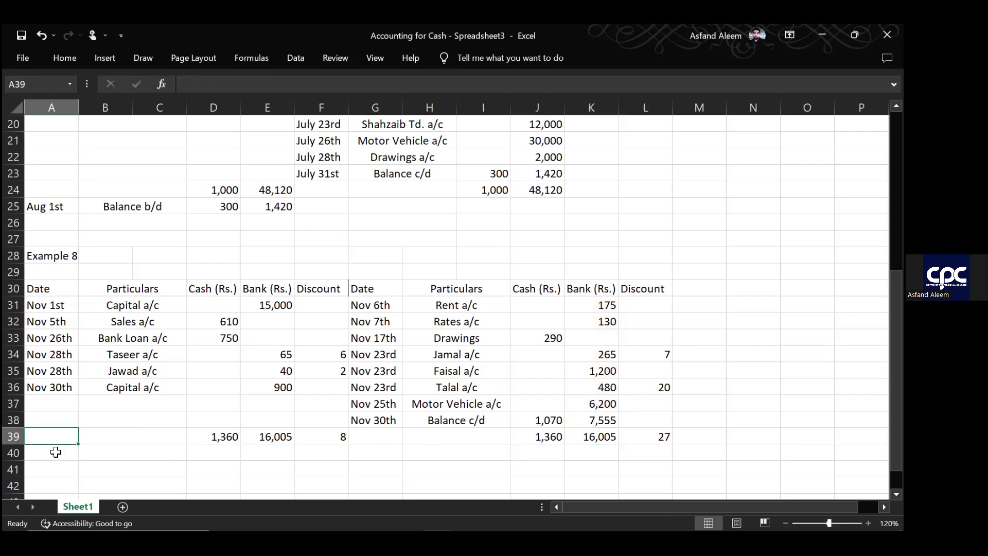
click(55, 452)
text(Dec)
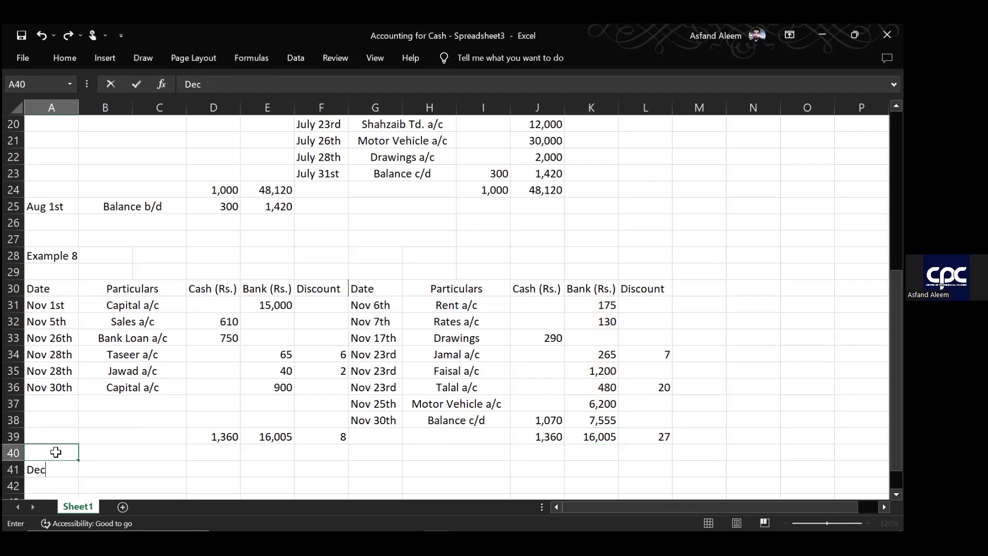
text( 1st)
key(Tab)
text(Bala)
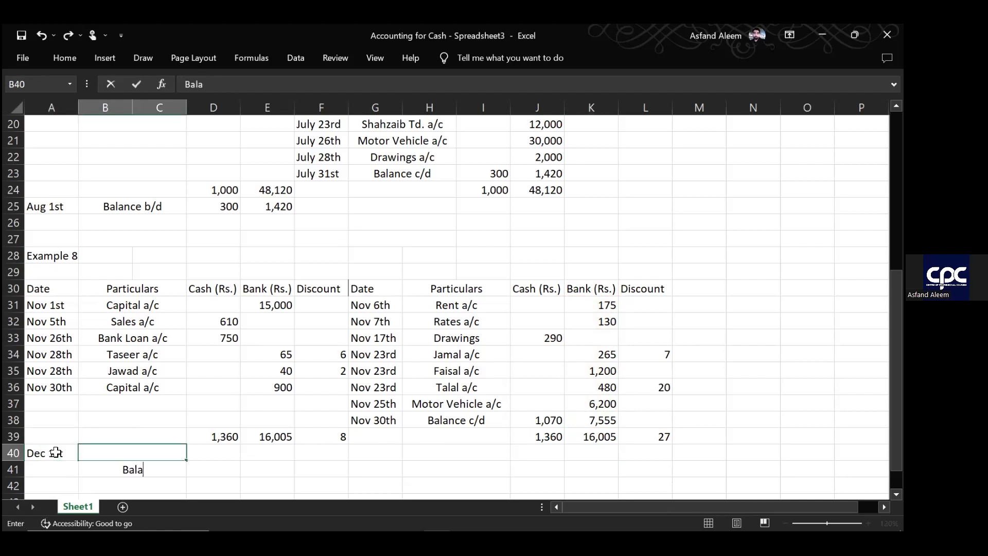
text(nce b/d)
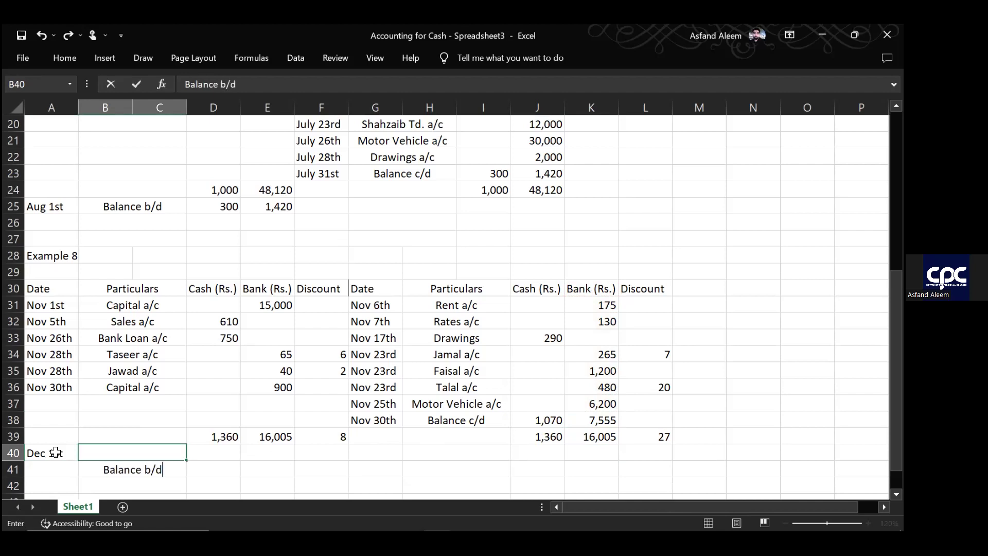
- Enter the Dec 1st Cash balance in D40 as a reference to J39
key(Tab)
text(=J38)
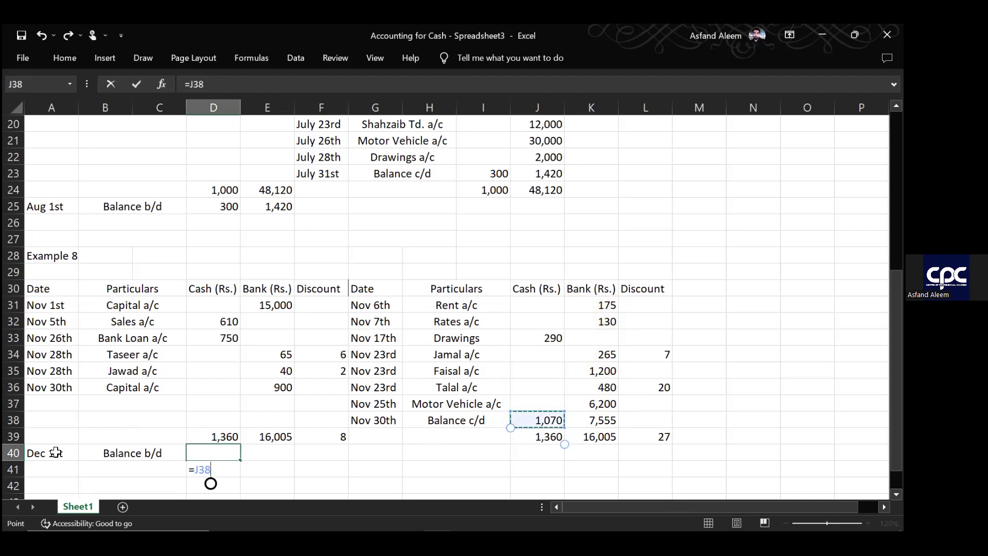
key(BackSpace)
text(9)
key(Return)
key(Up)
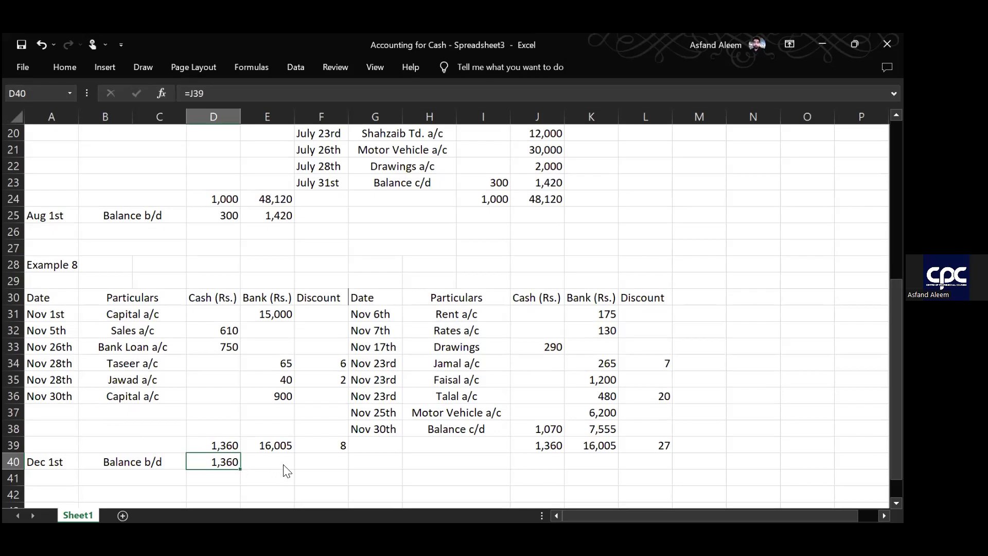
drag(239, 456, 264, 449)
click(483, 324)
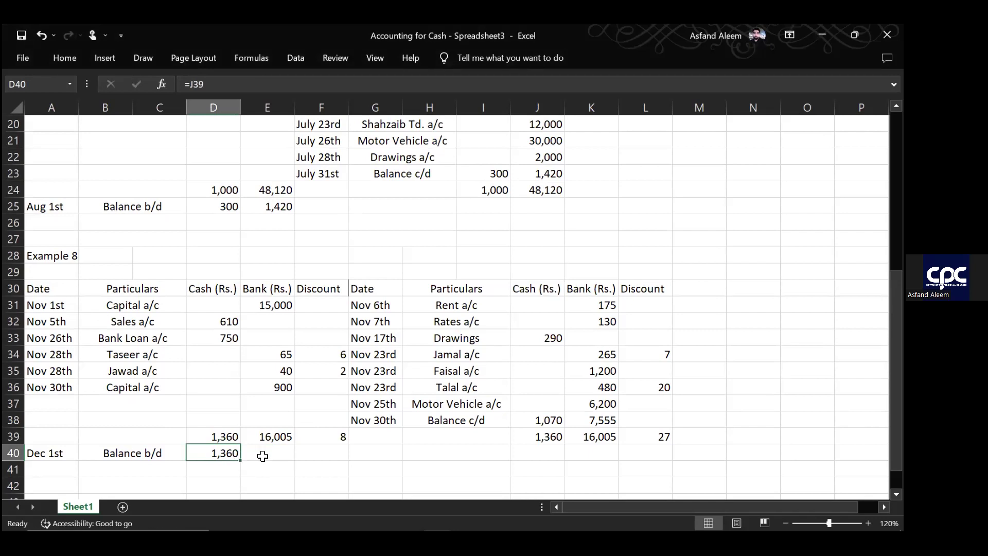
click(264, 438)
click(263, 457)
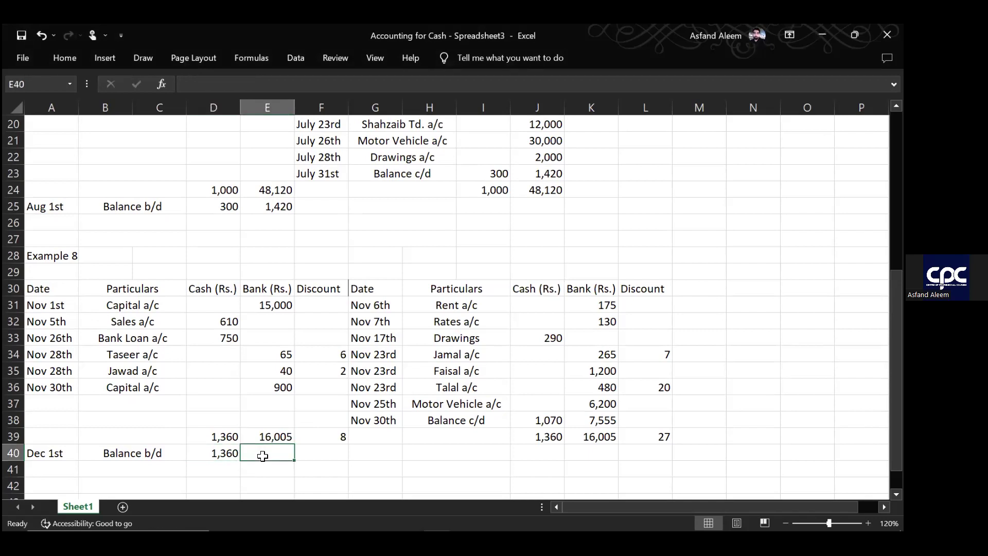
key(Left)
key(Up)
- Set the Dec 1st brought-down balances to 1,070 for Cash in D40 and 7,555 for Bank in E40
click(217, 453)
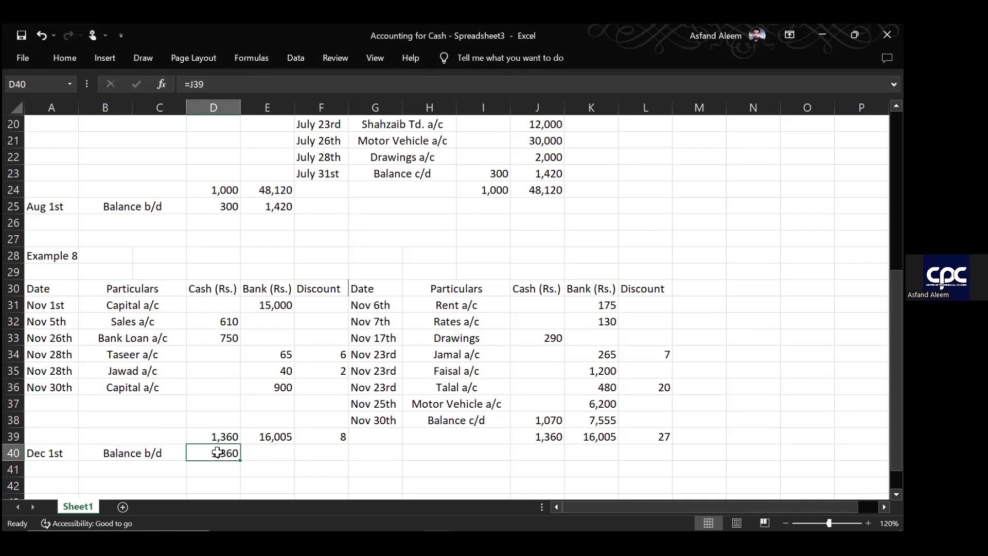
text(1,070)
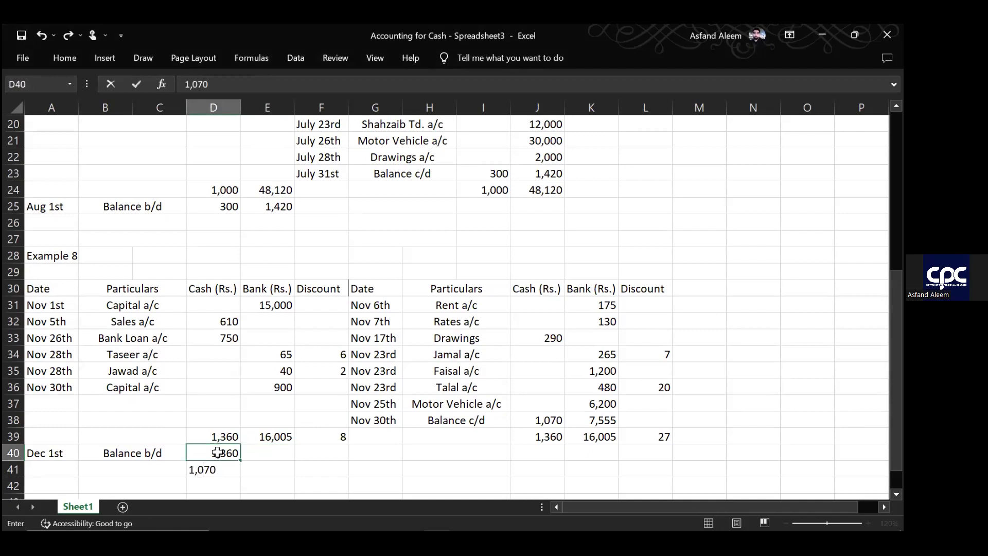
key(Tab)
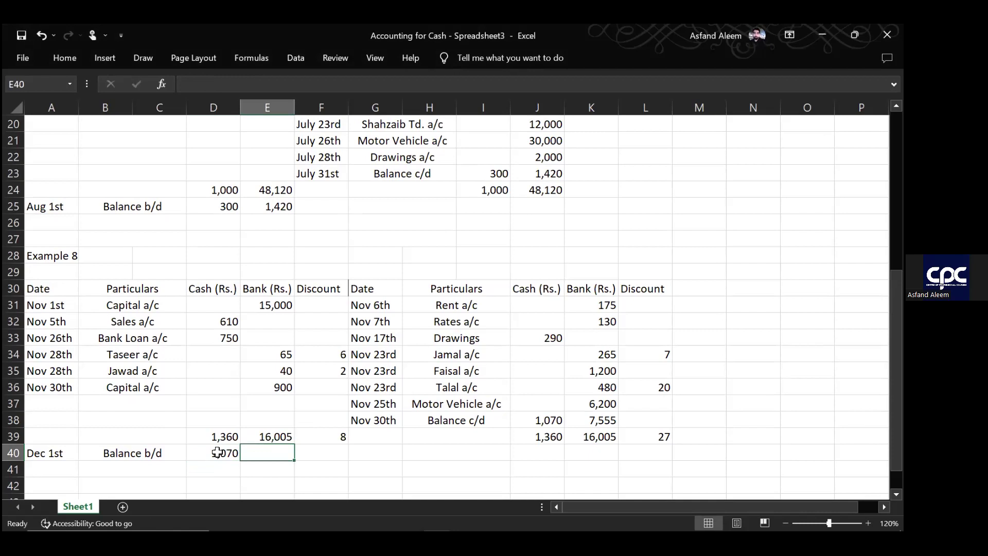
text(7,555)
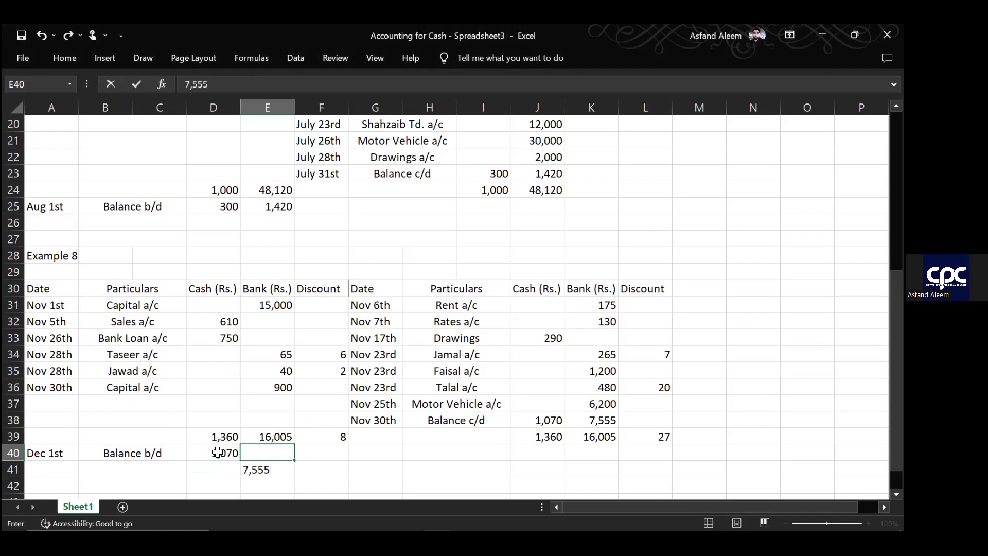
key(Return)
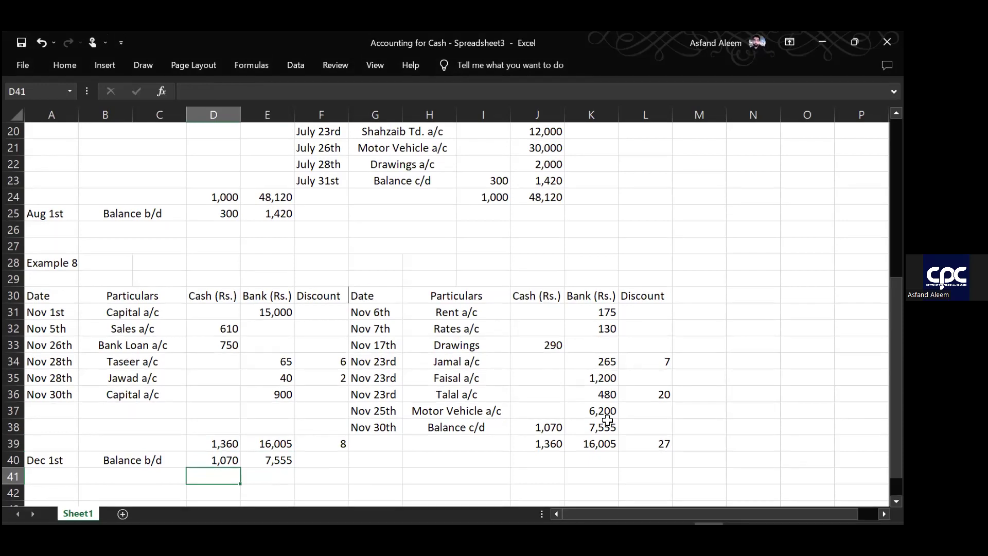
scroll(607, 419, down, 7)
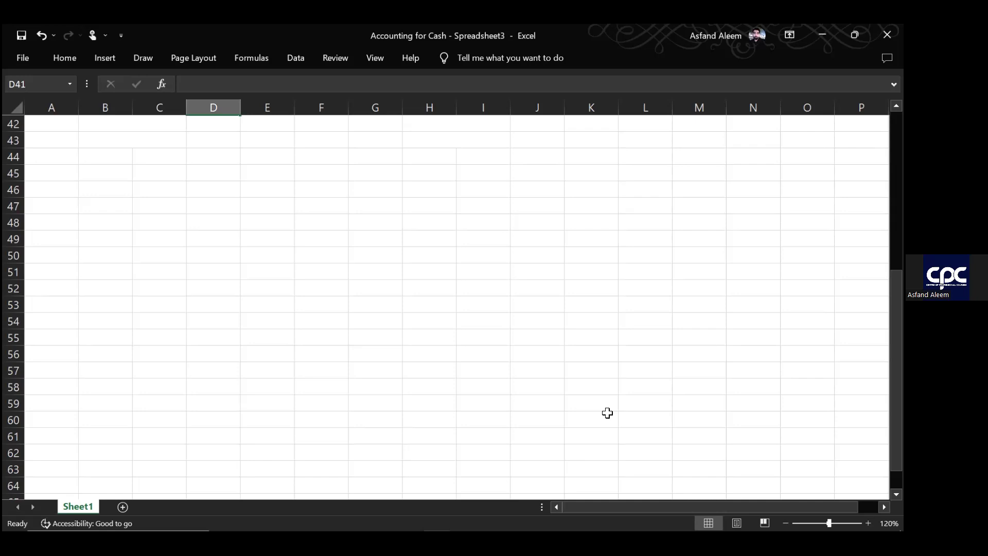
scroll(607, 412, up, 8)
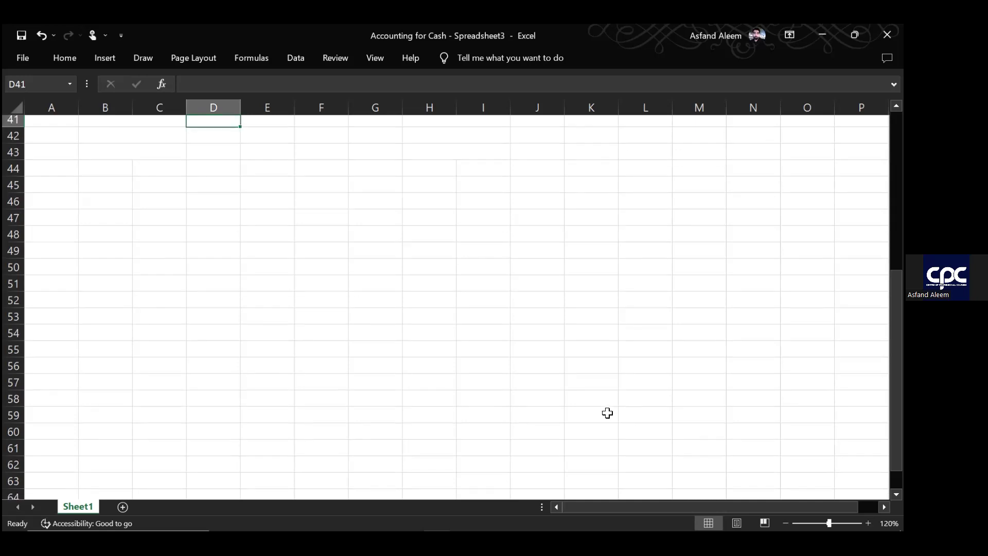
scroll(607, 412, up, 3)
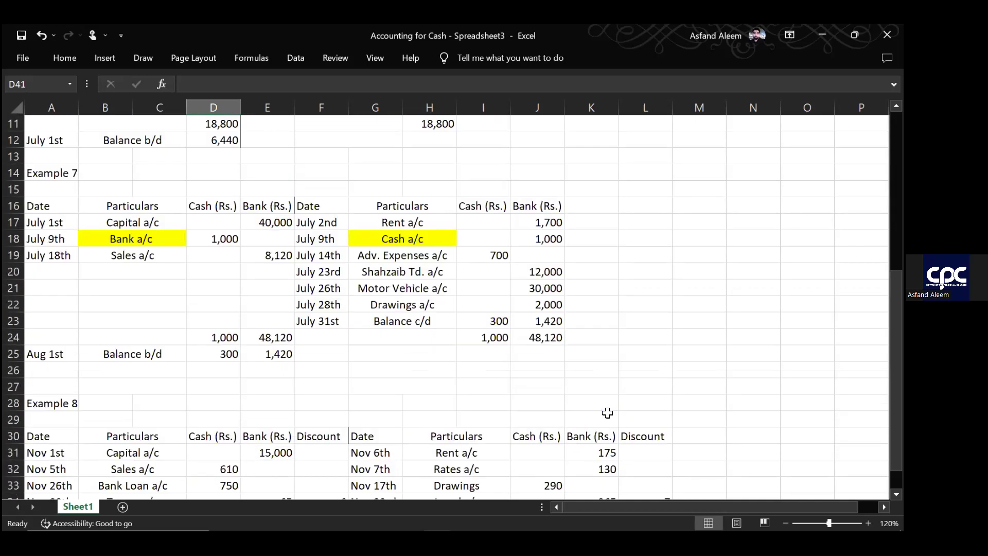